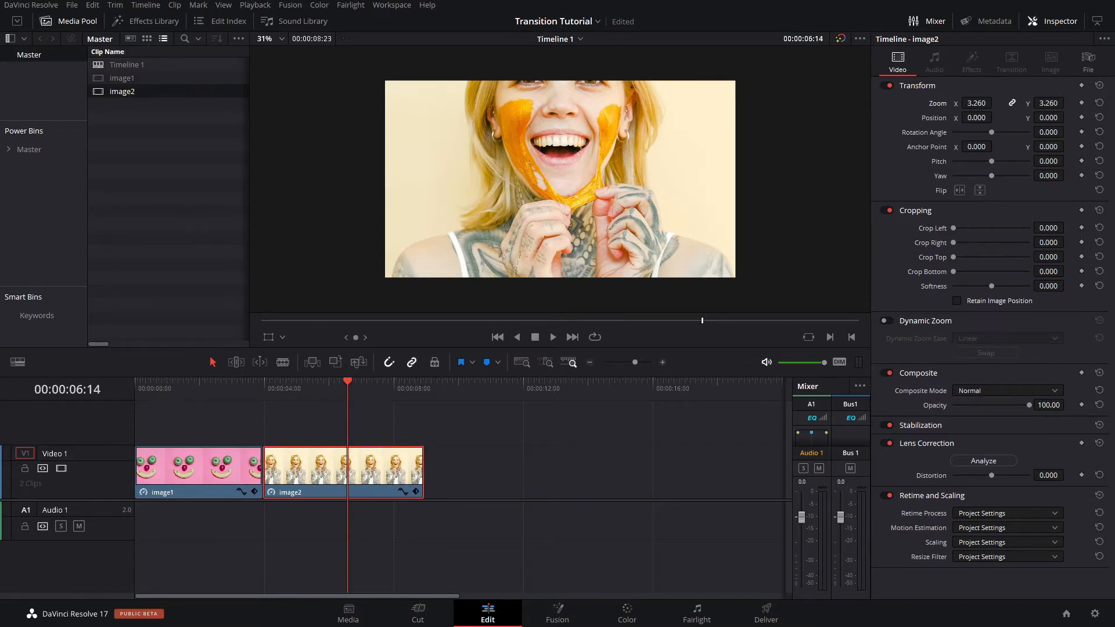
- Set image2's vertical position to -205 and move the playhead to the cut between image1 and image2
left_click_drag(1049, 118, 1068, 116)
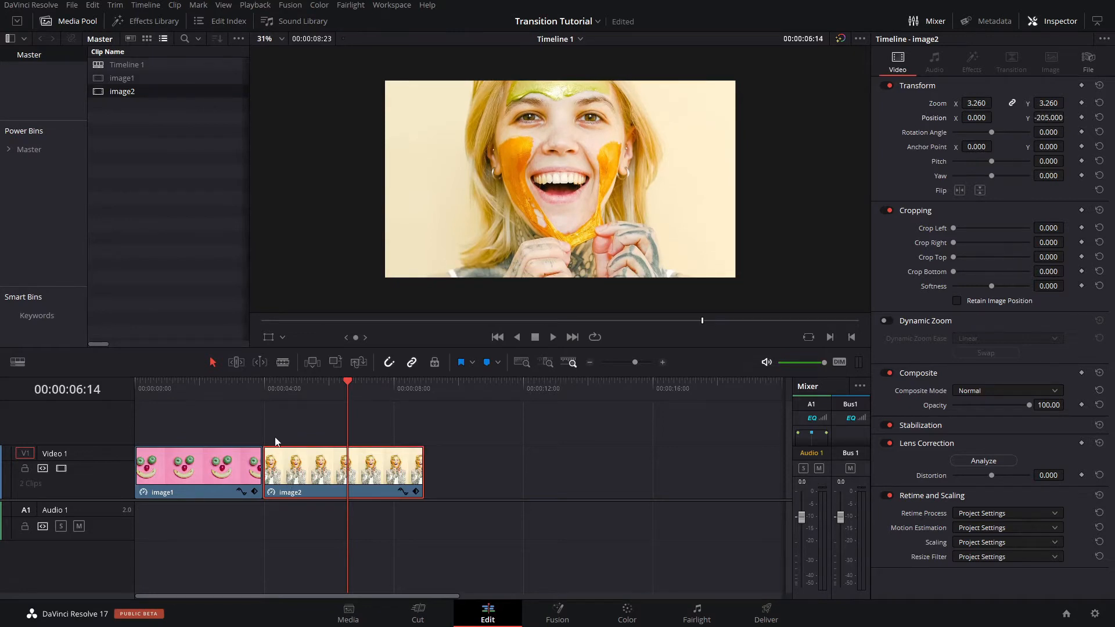
left_click(266, 389)
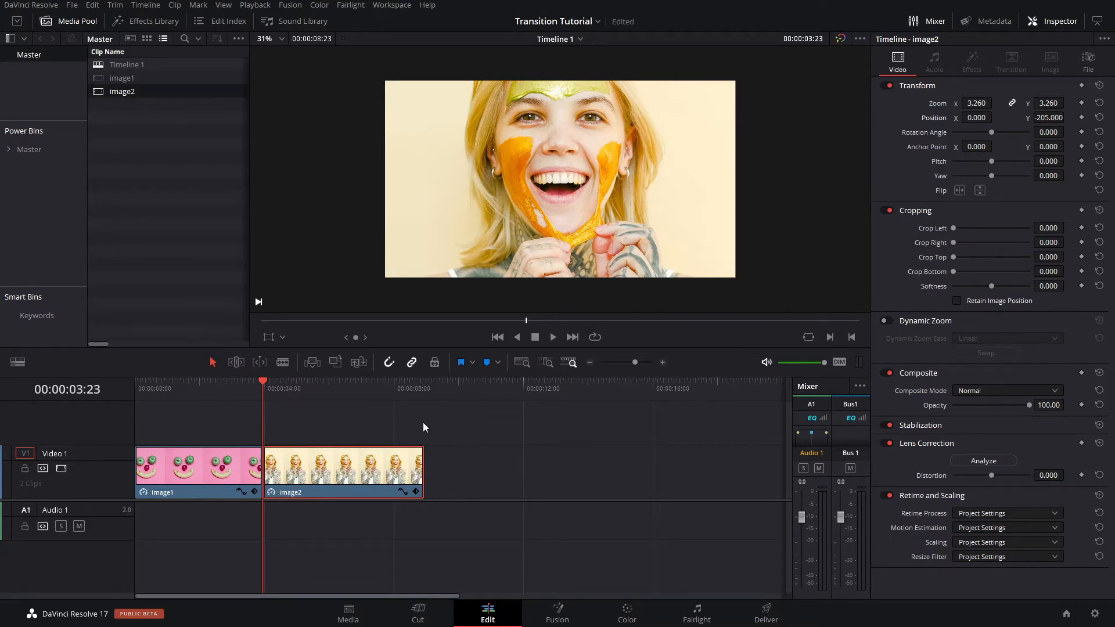
- Add a Cross Dissolve video transition at the cut between image1 and image2 and select it
left_click(149, 24)
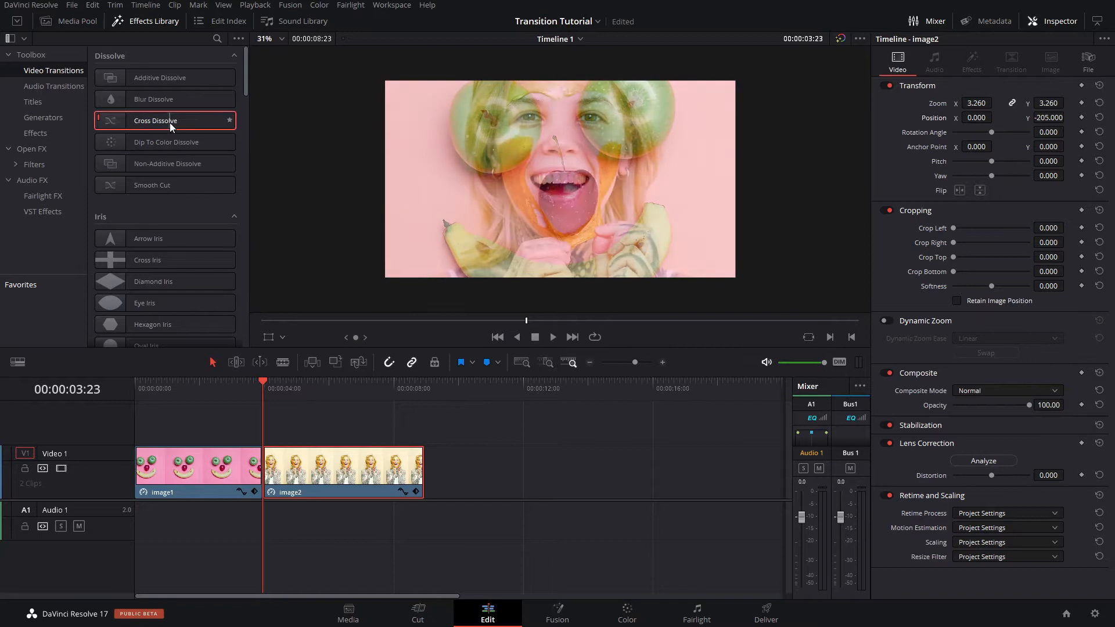
left_click_drag(170, 123, 265, 479)
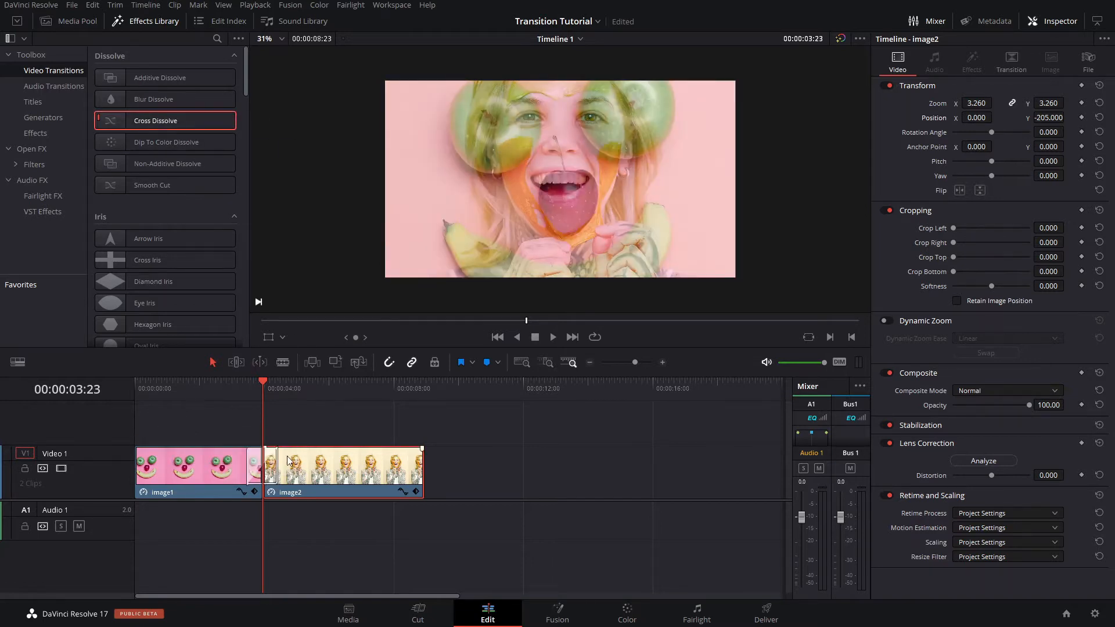
left_click(268, 463)
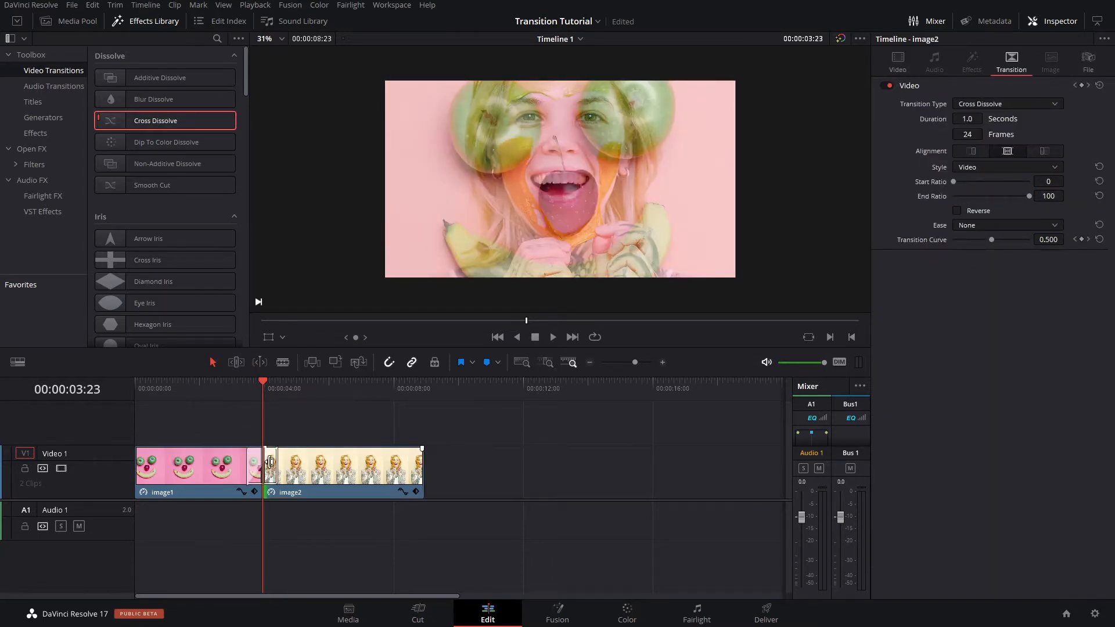
left_click(267, 463)
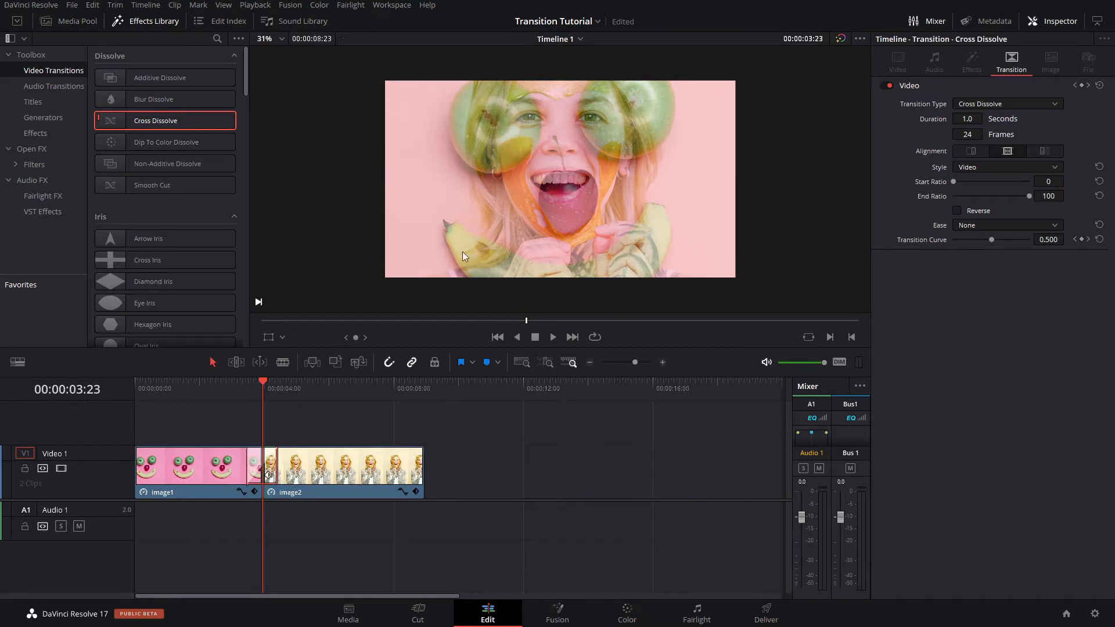
- Set the timeline proxy mode to Quarter Resolution
left_click(256, 4)
mouse_move(290, 5)
mouse_move(255, 4)
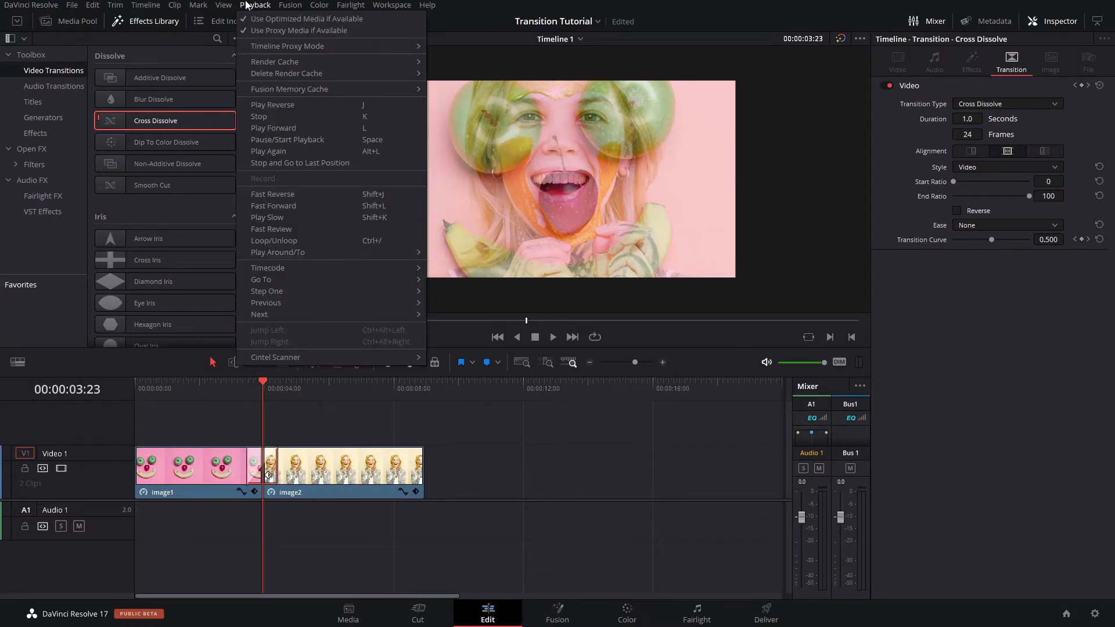
mouse_move(325, 46)
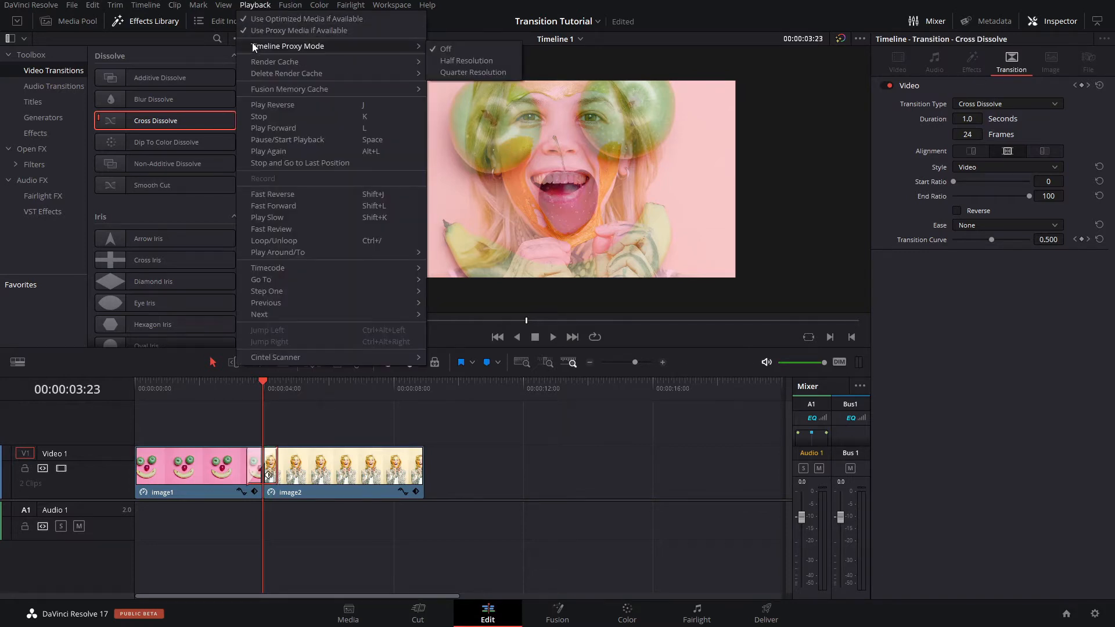
left_click(490, 72)
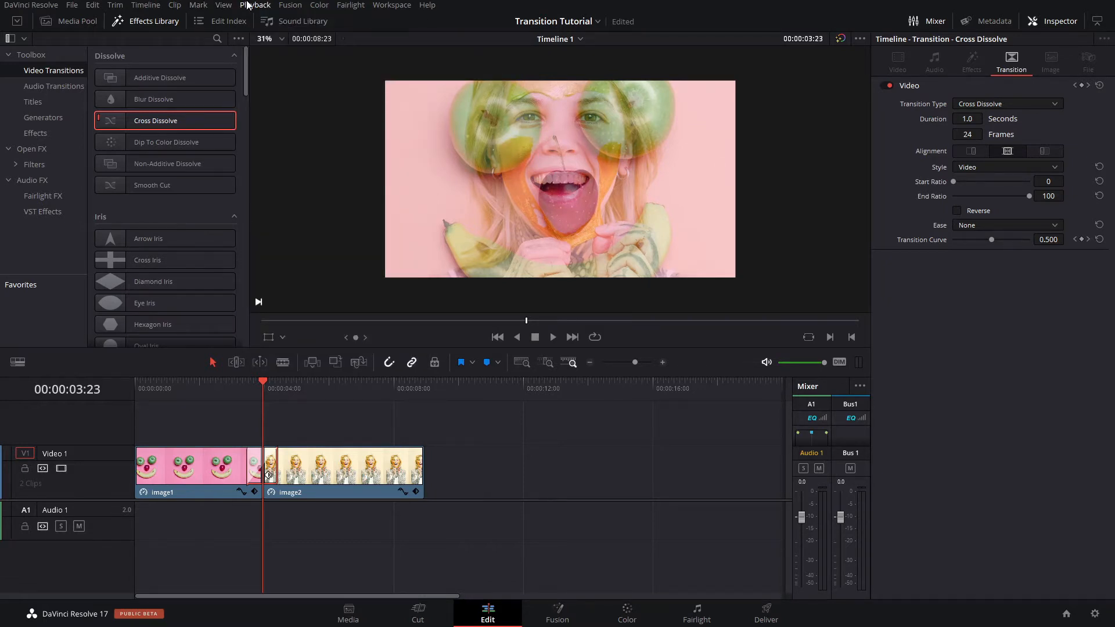
- Review the render cache options without choosing one
left_click(246, 4)
mouse_move(267, 61)
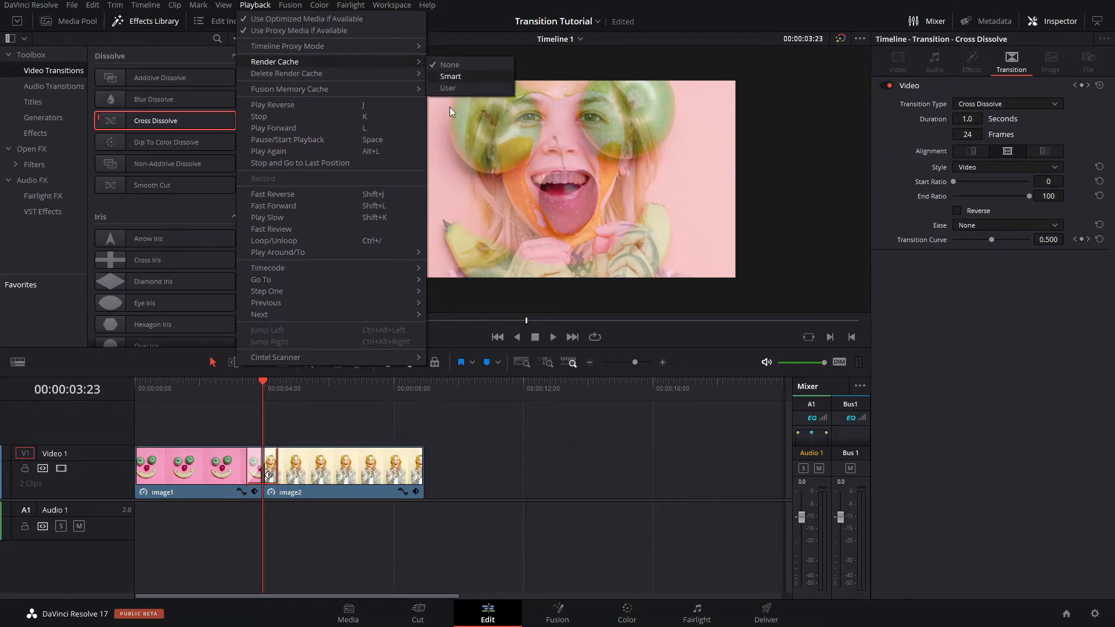
left_click(537, 473)
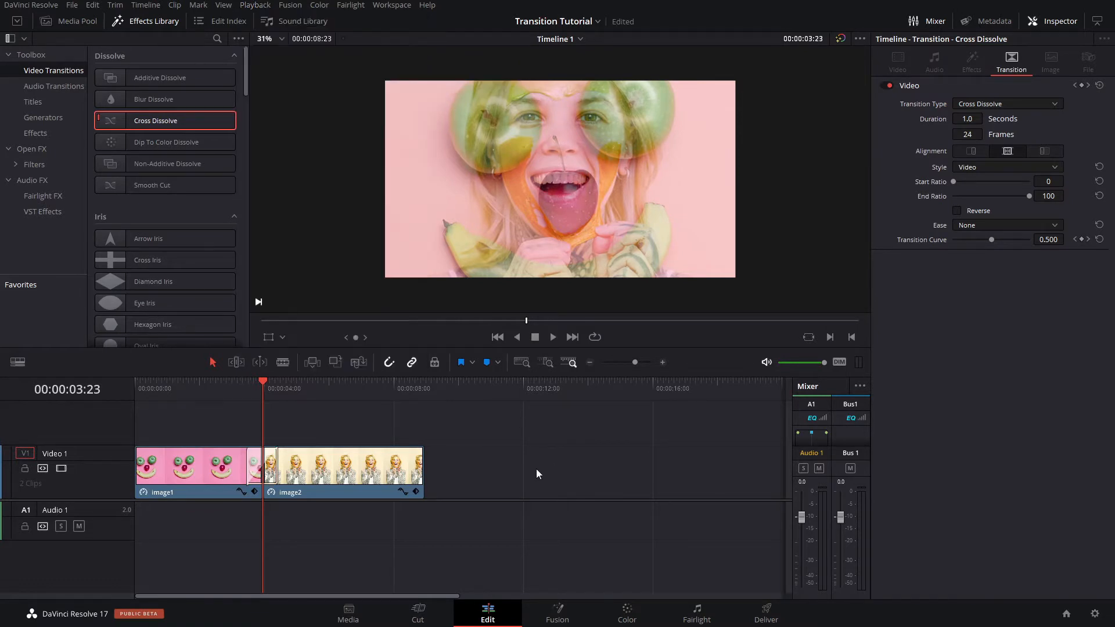
- Convert the Cross Dissolve between image1 and image2 to a Fusion Cross Dissolve
left_click(273, 467)
right_click(275, 470)
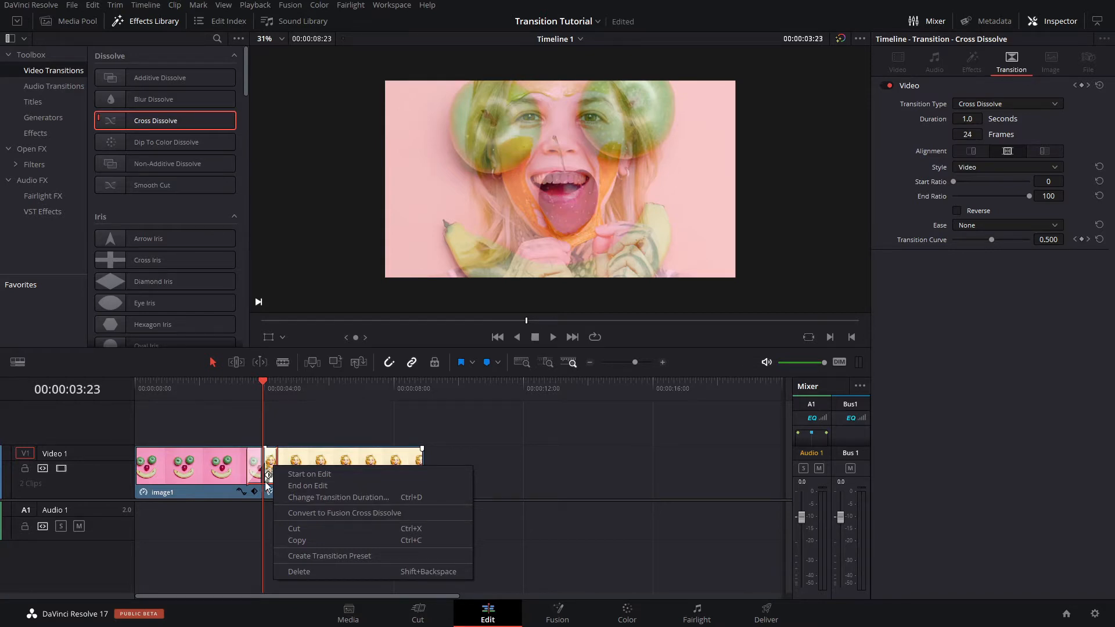
left_click(304, 512)
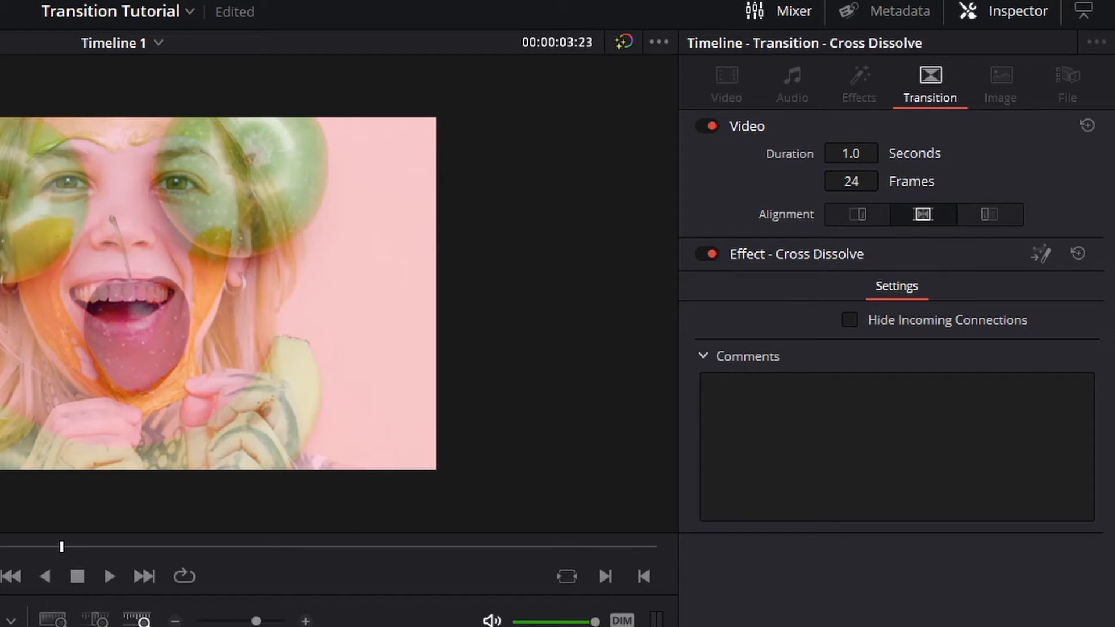
- Open the converted transition in Fusion and delete its default dissolve node between the media inputs and MediaOut1
left_click(1042, 254)
left_click_drag(353, 514, 507, 552)
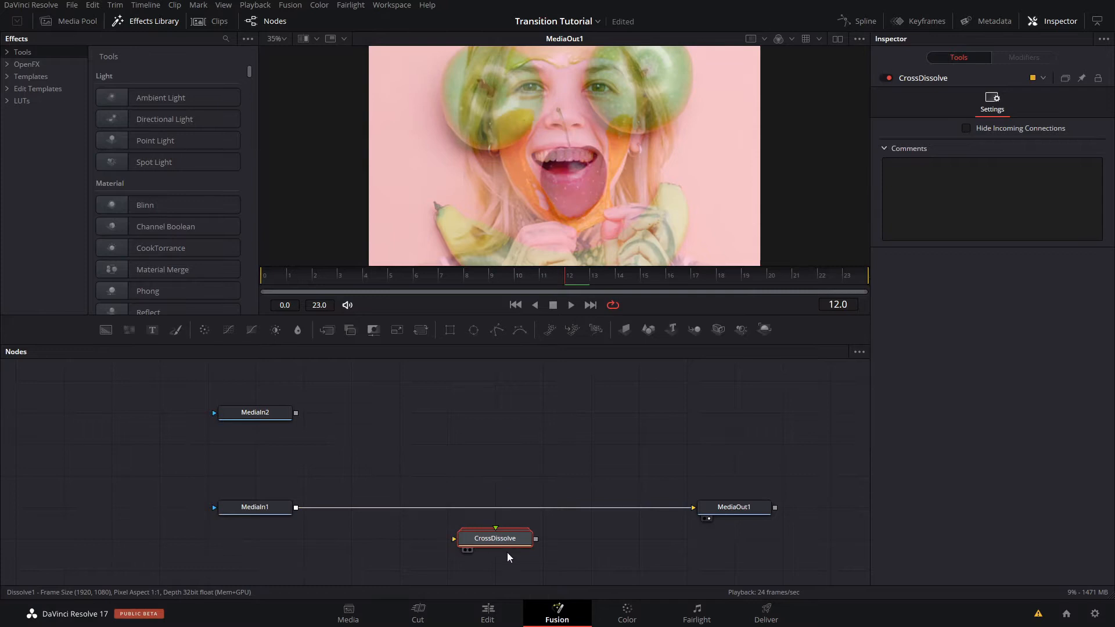
key("Delete")
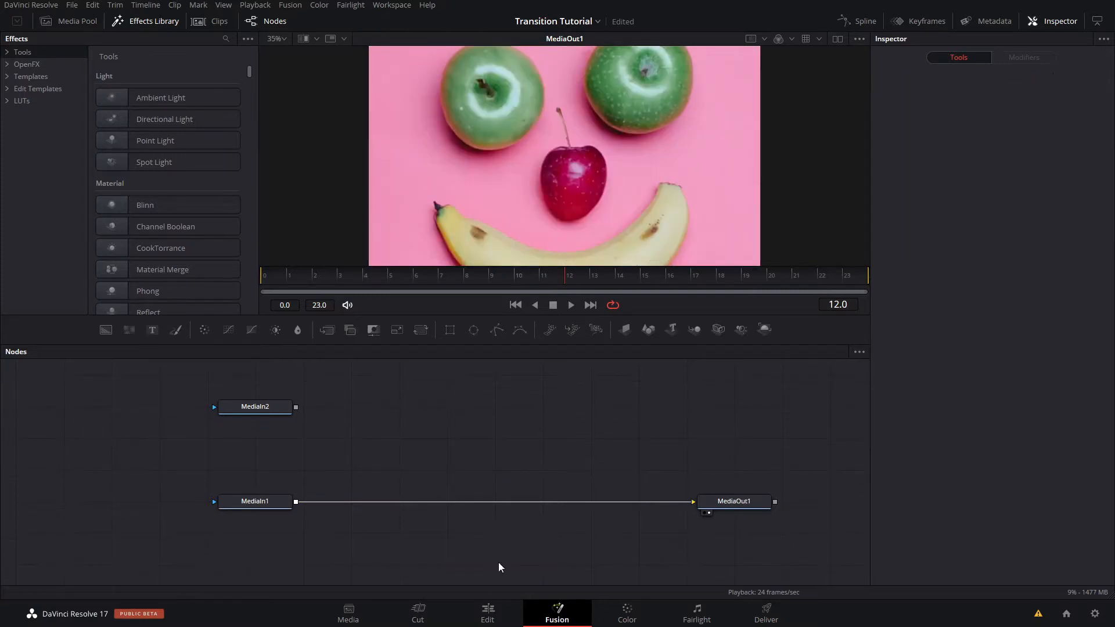
- Insert a Merge node between MediaIn1 and MediaOut1 and connect MediaIn2 as its foreground
left_click(270, 504)
left_click_drag(327, 331, 513, 503)
left_click(318, 433)
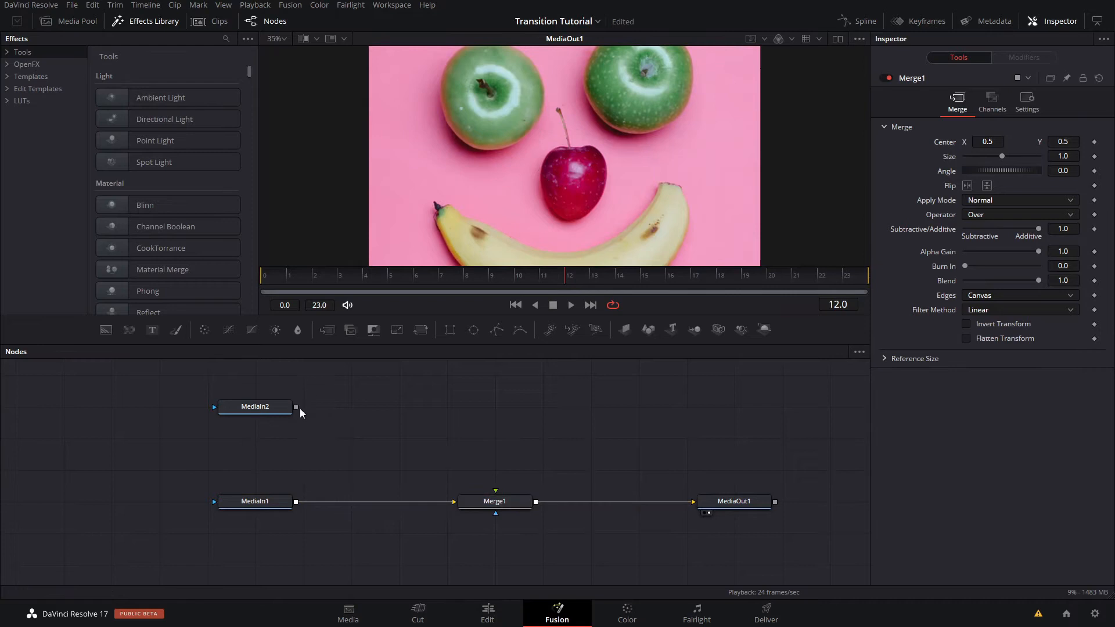
left_click_drag(295, 407, 495, 490)
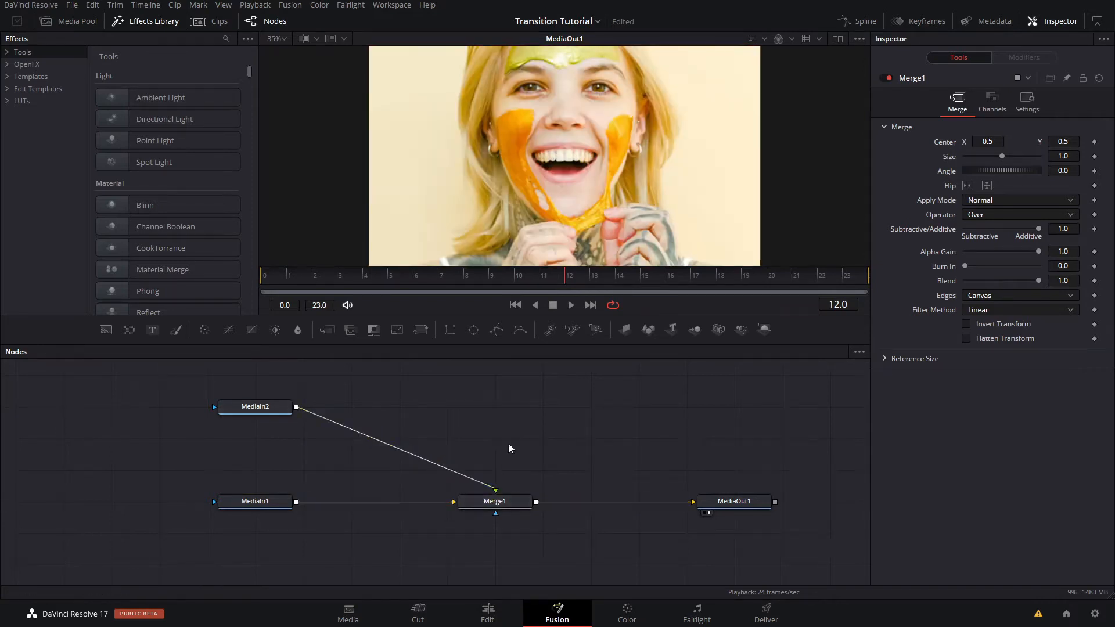
scroll(671, 186, "down", 2)
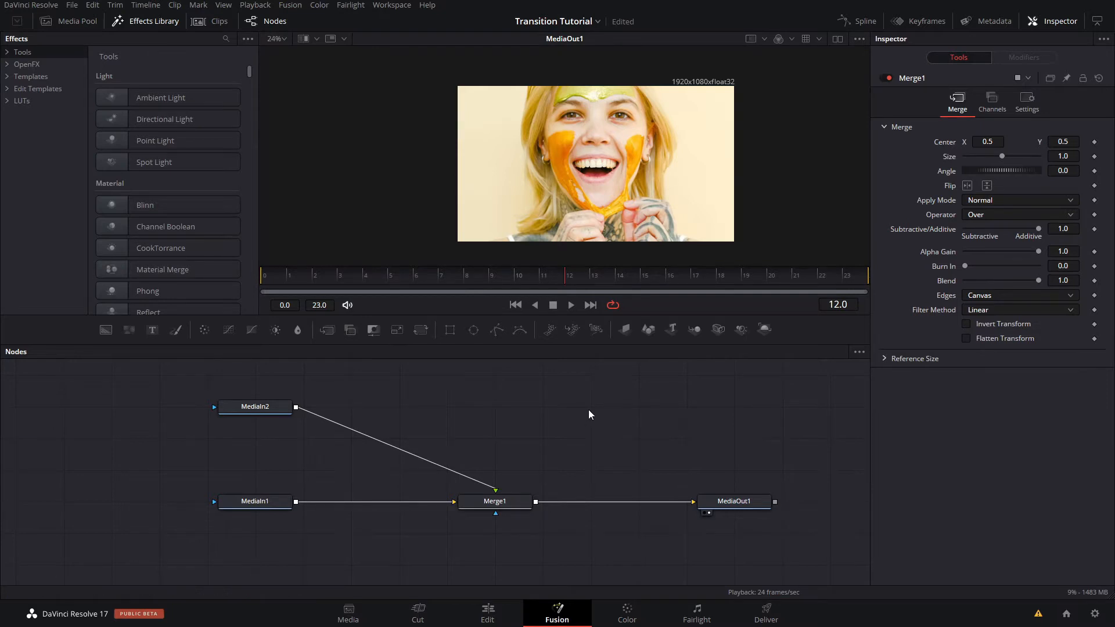
- Add a Rectangle mask to Merge1 and place its node below the merge
left_click(521, 507)
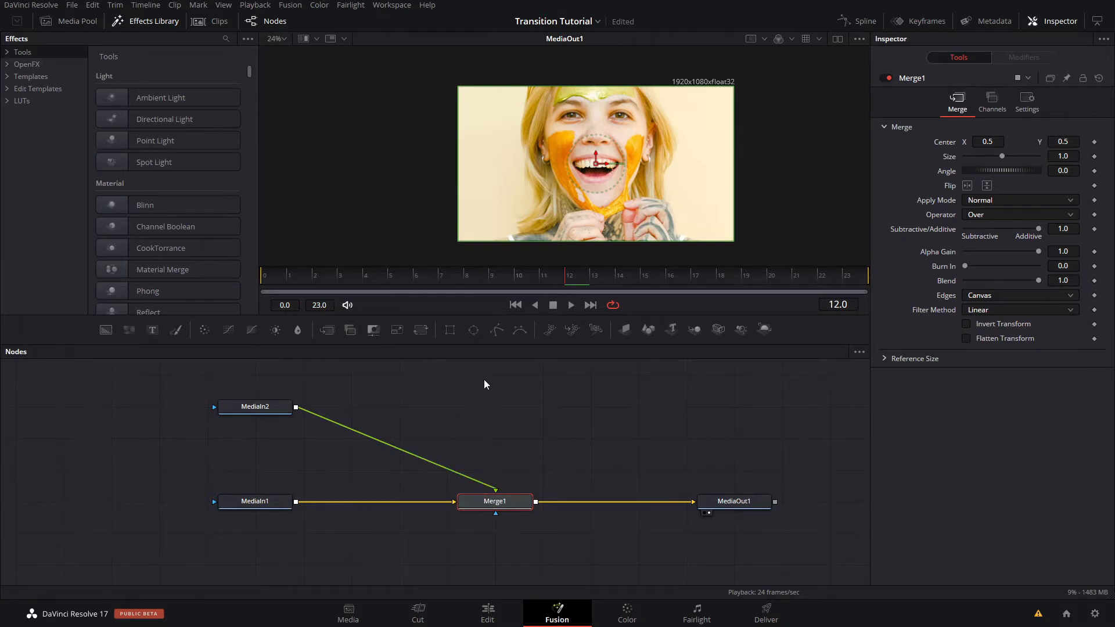
left_click(444, 335)
left_click_drag(519, 524, 520, 593)
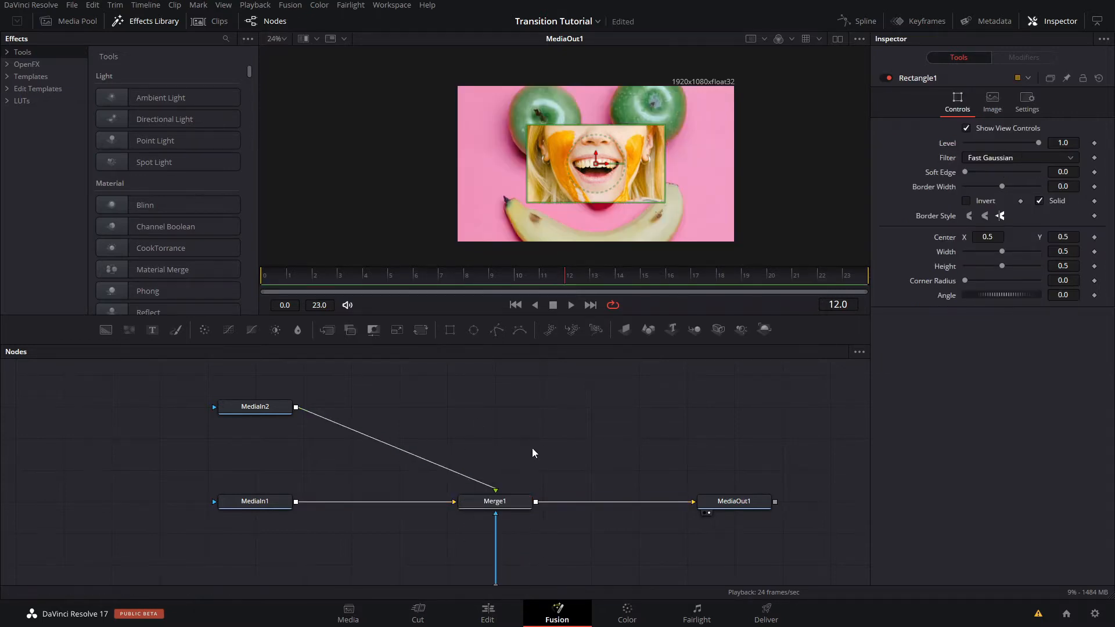
left_click_drag(532, 449, 549, 361)
left_click_drag(533, 505, 538, 538)
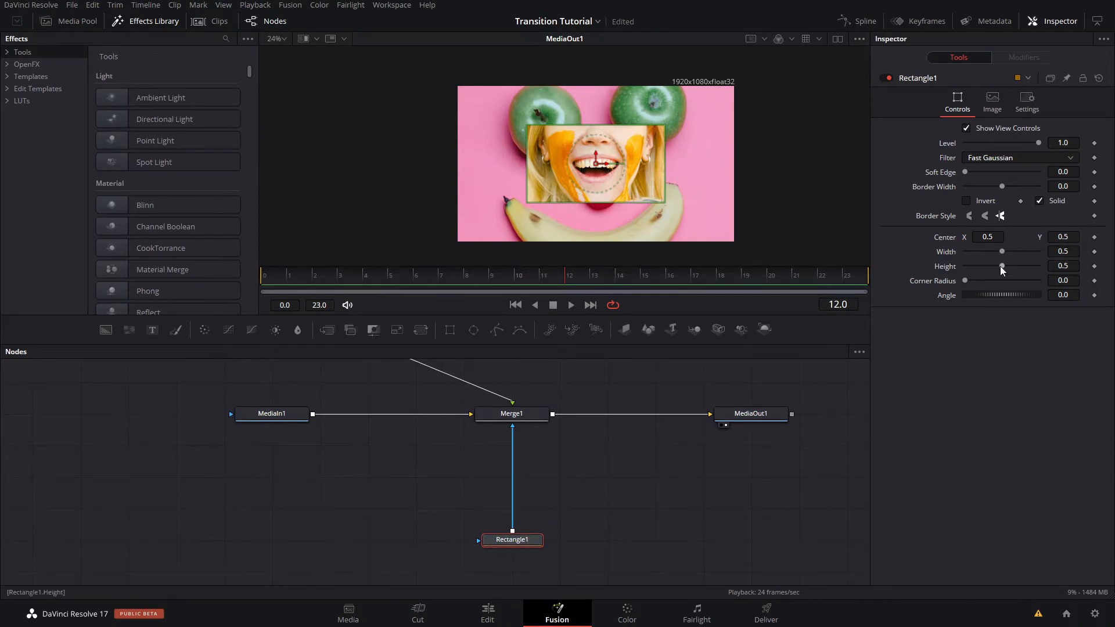
- Set the rectangle mask's width to 1.0 and its height to 0.25
left_click_drag(1002, 251, 1039, 251)
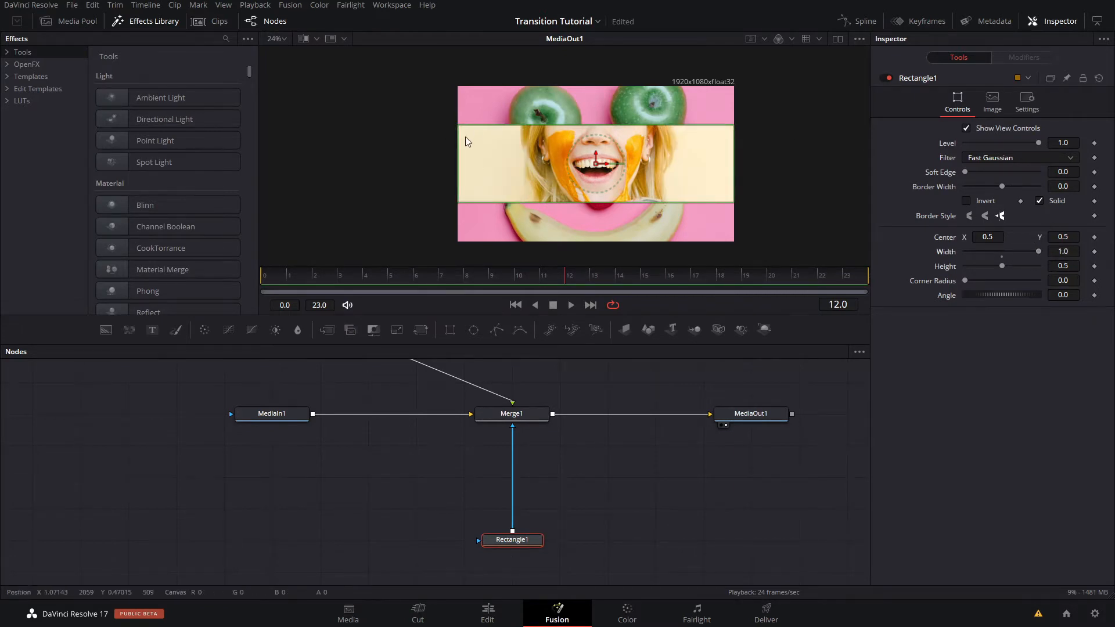
left_click(1068, 265)
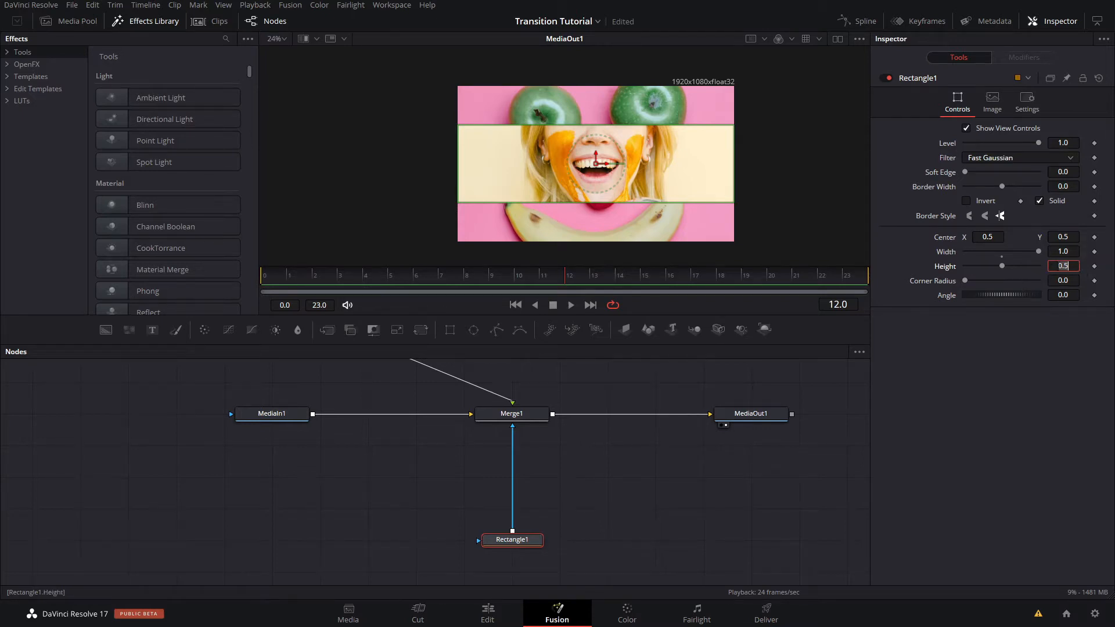
type("0.25")
key("Tab")
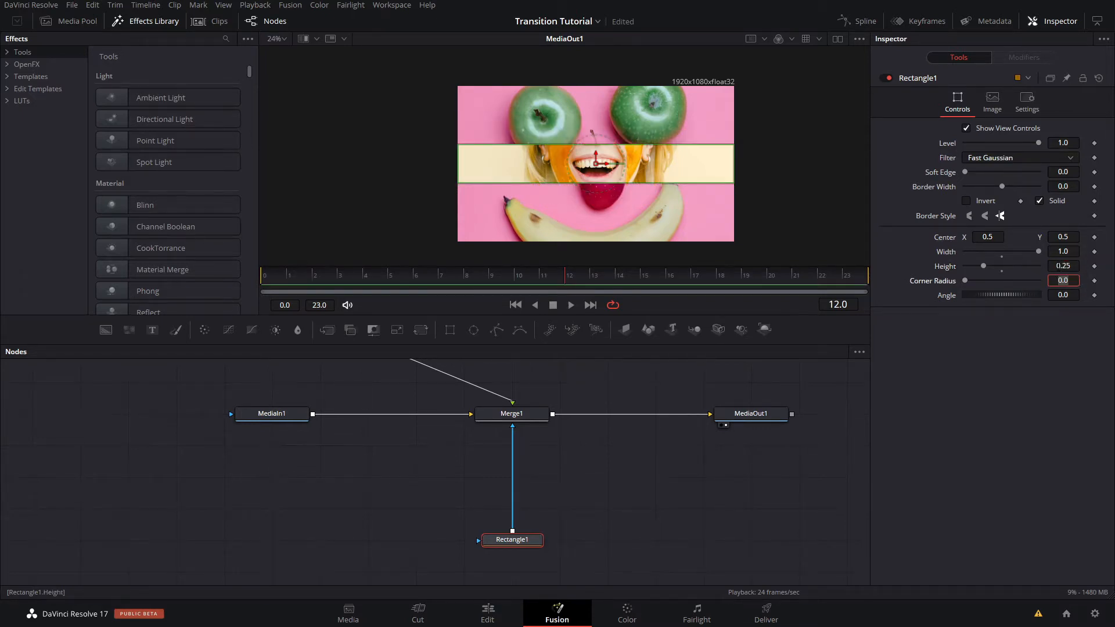
- Try moving the rectangle mask up to the frame's upper edge and undo the move
left_click_drag(595, 155, 633, 96)
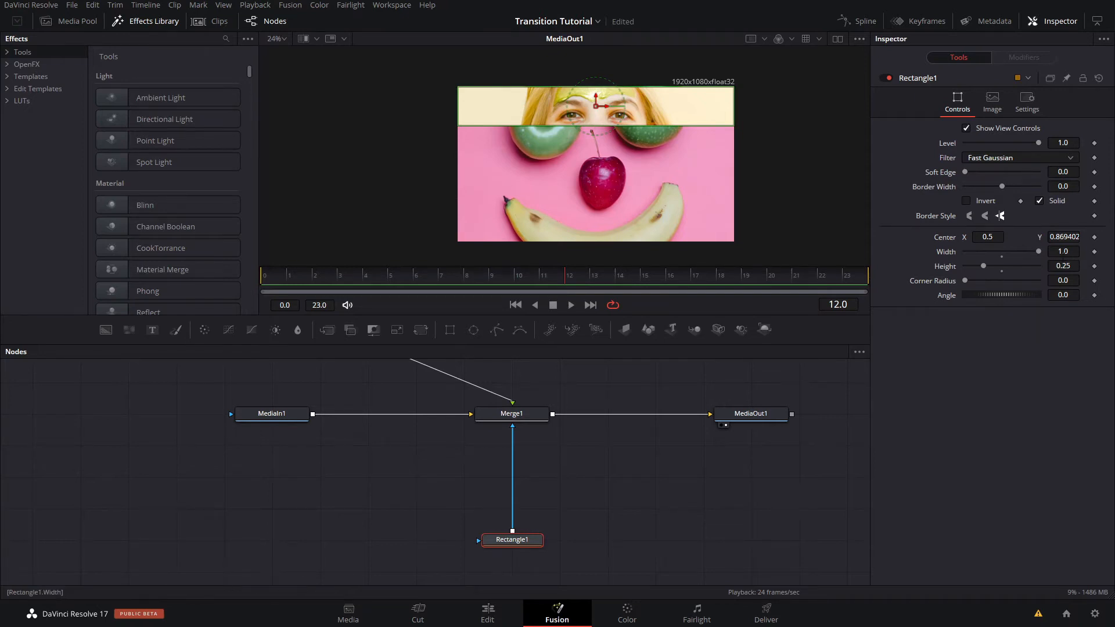
key("ctrl+z")
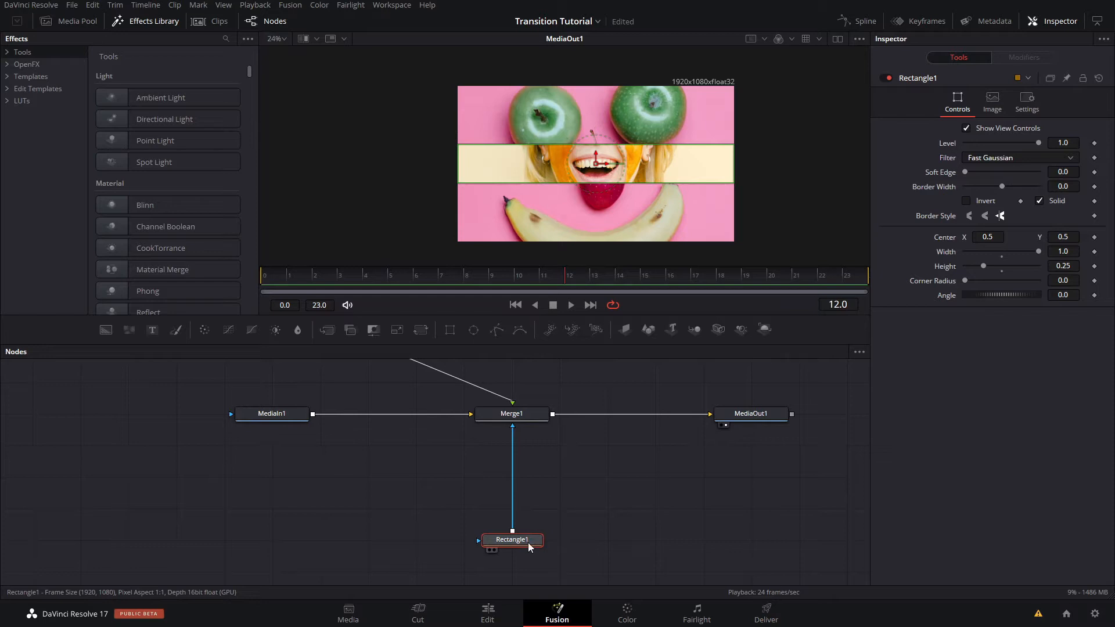
- Add a Transform node between Rectangle1 and Merge1, feeding Rectangle1 into its image input instead of its mask input
key("shift+space")
type("trans")
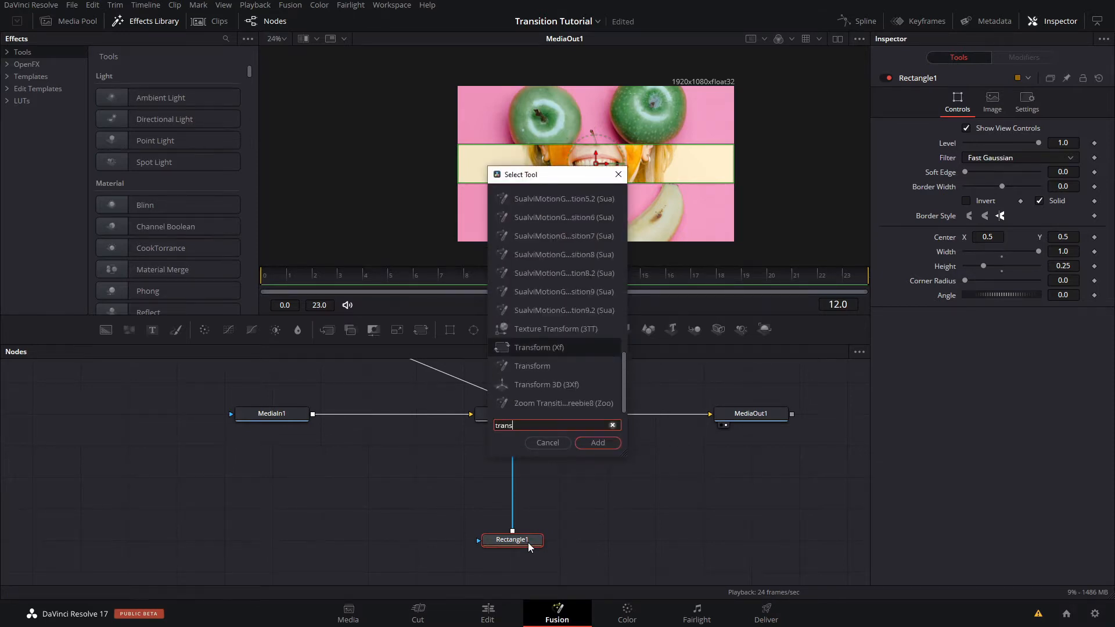
key("Return")
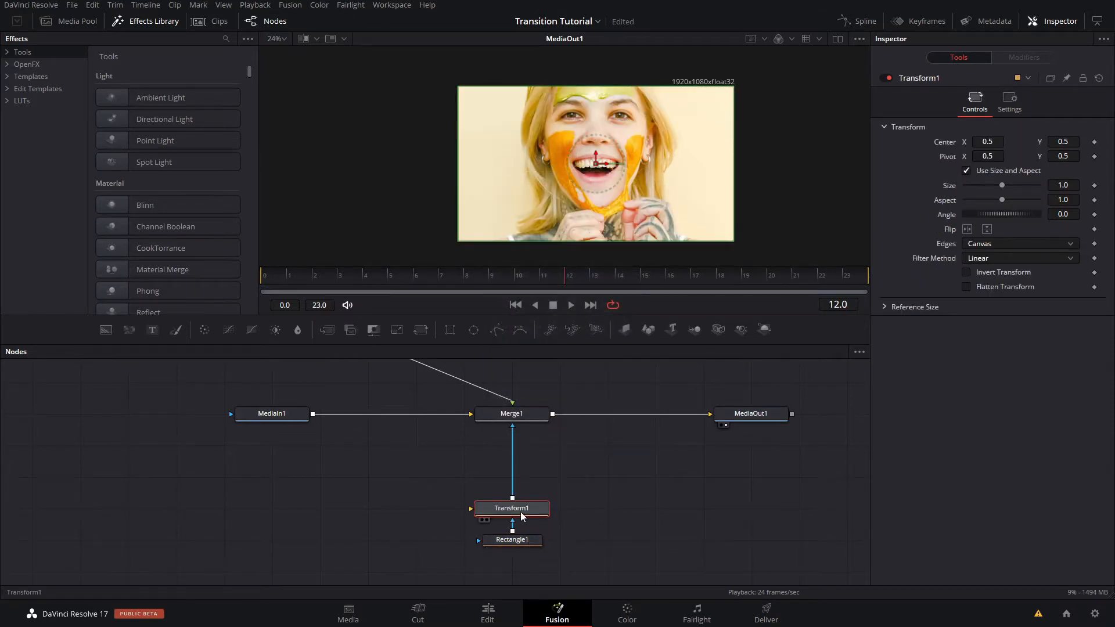
mouse_move(522, 512)
left_mouse_down()
mouse_move(522, 480)
mouse_move(494, 525)
mouse_move(471, 484)
mouse_move(507, 510)
left_mouse_up()
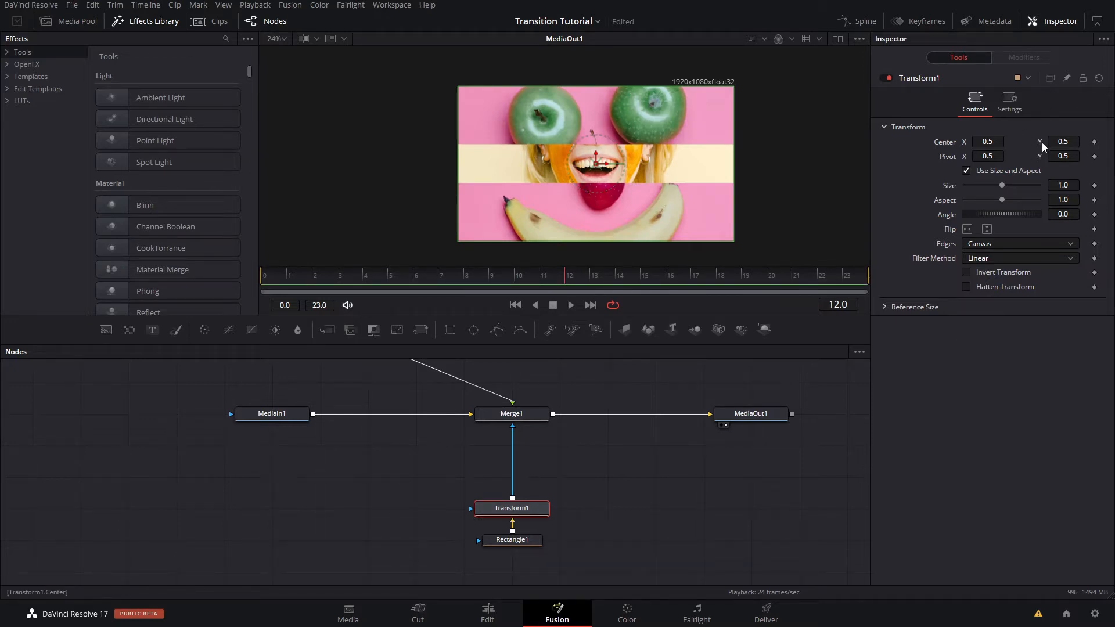
- Try raising the masked strip with Transform1's center Y at about 0.674 and at 0.75, undoing each change
left_click_drag(1057, 142, 1105, 143)
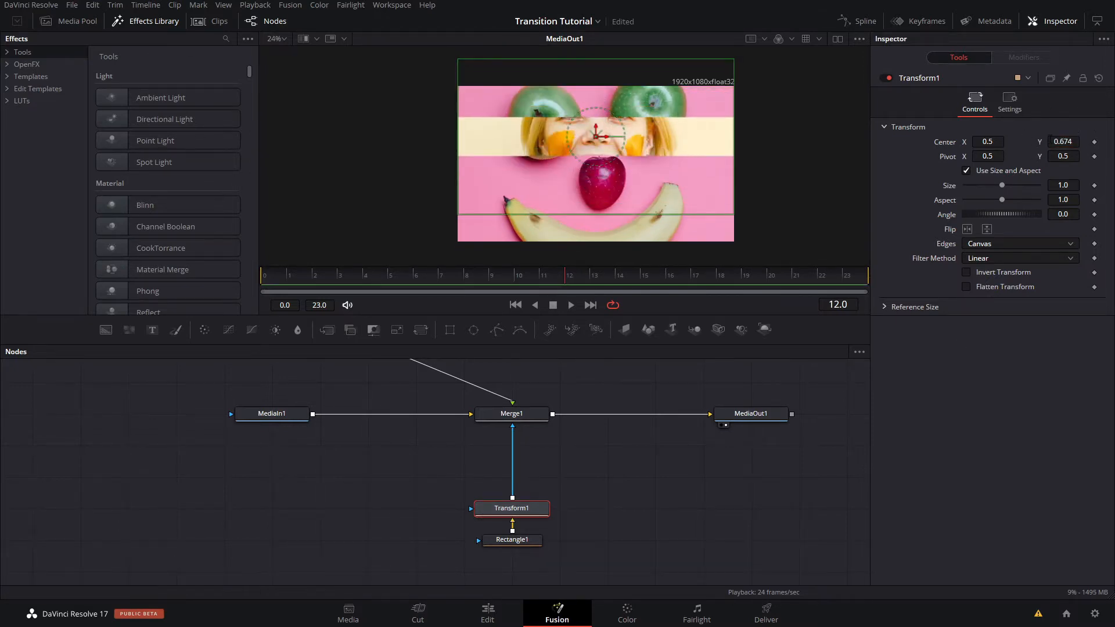
key("ctrl+z")
scroll(609, 186, "up", 4)
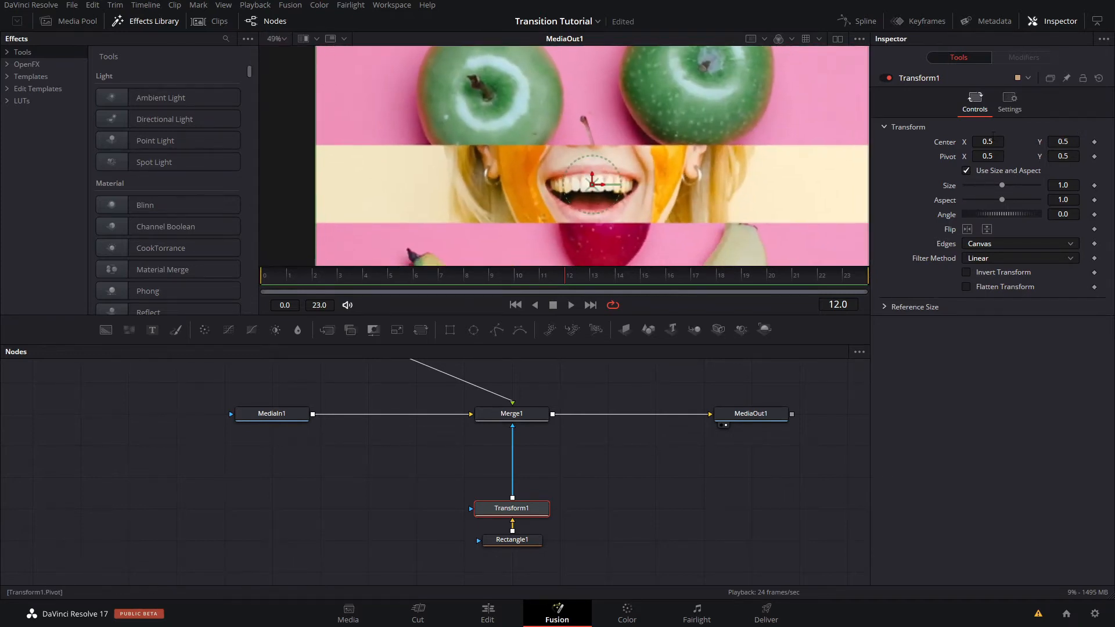
left_click(1063, 141)
type(".75")
key("Return")
scroll(629, 140, "down", 1)
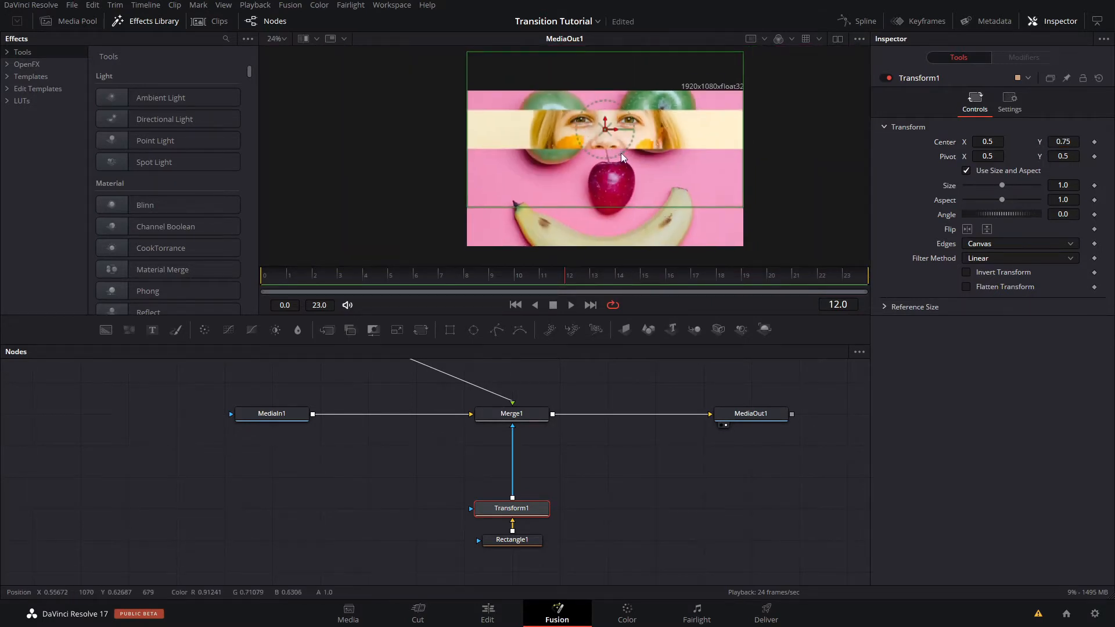
scroll(621, 152, "up", 1)
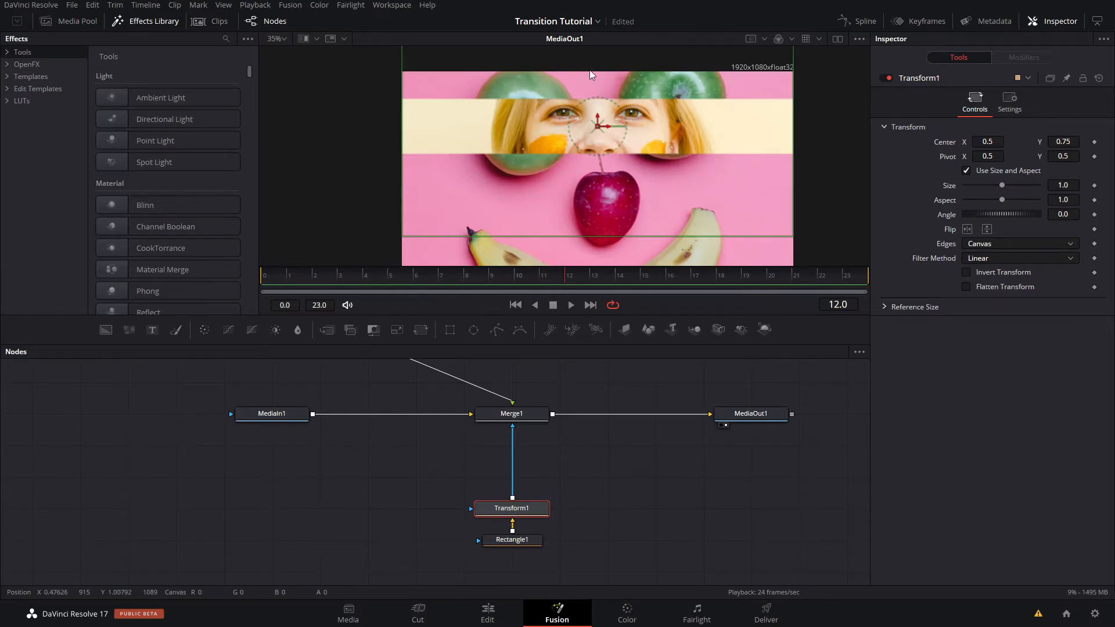
key("ctrl+z")
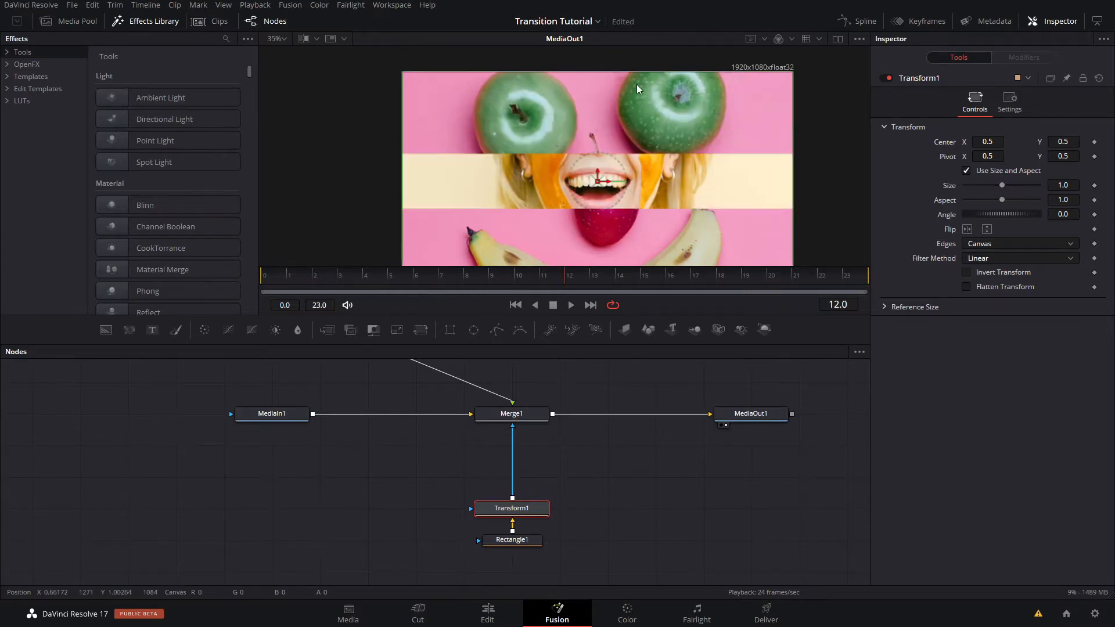
- Lower the Rectangle1 mask to a center Y of 0.3749 so its upper edge meets the frame's middle
left_click(520, 539)
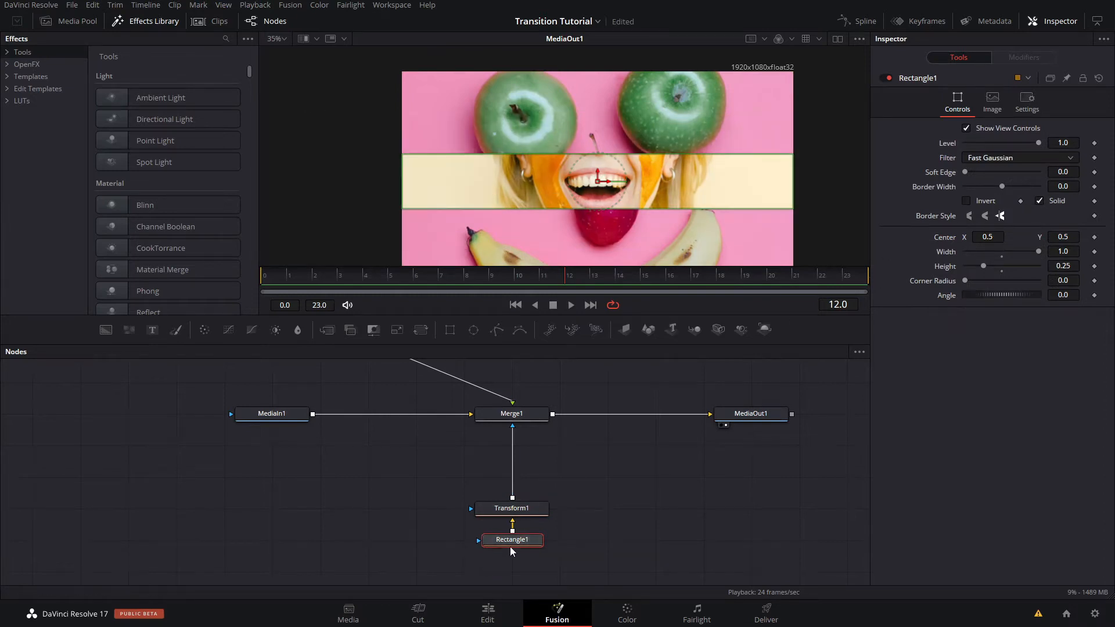
left_click(511, 508, "ctrl")
scroll(656, 237, "up", 2)
left_click_drag(610, 138, 660, 205)
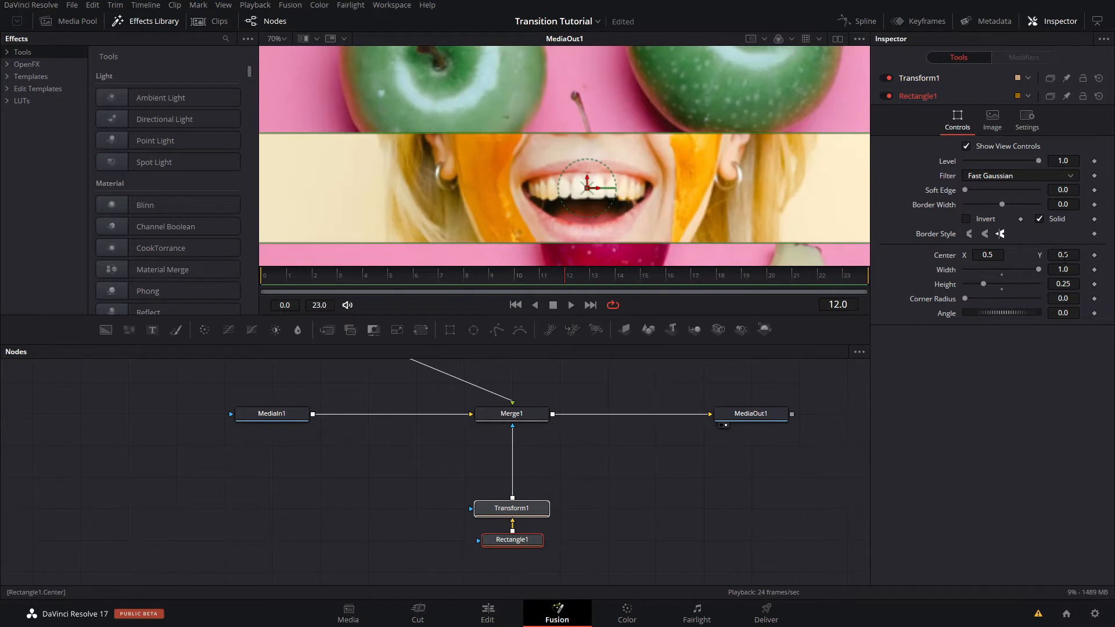
left_click_drag(587, 187, 588, 232)
left_click_drag(999, 233, 999, 233)
left_click_drag(1063, 255, 1060, 255)
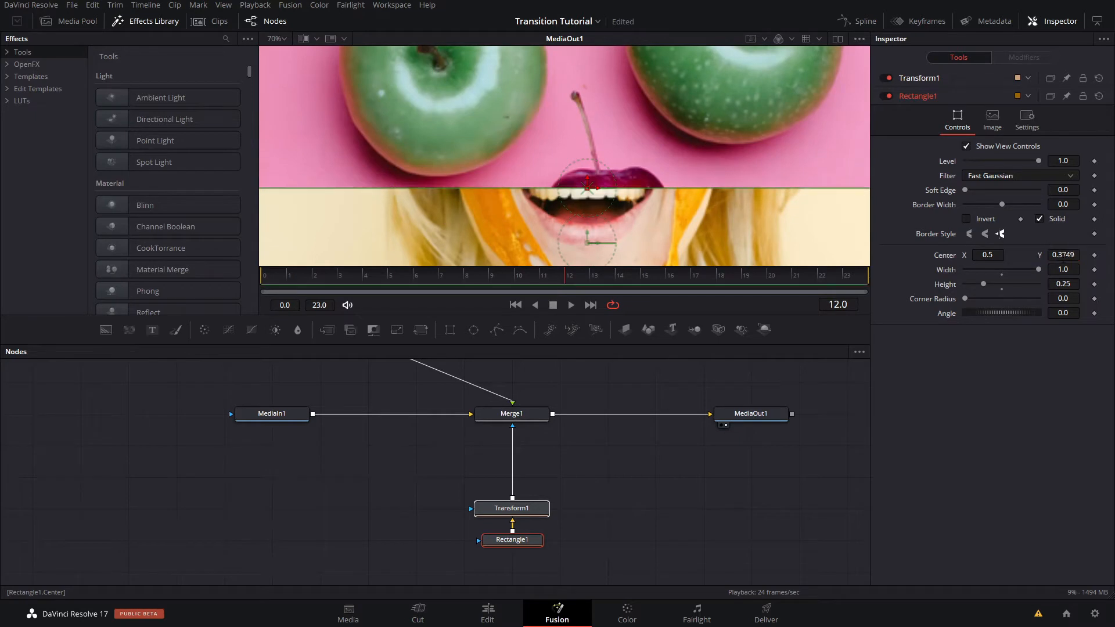
scroll(570, 191, "up", 4)
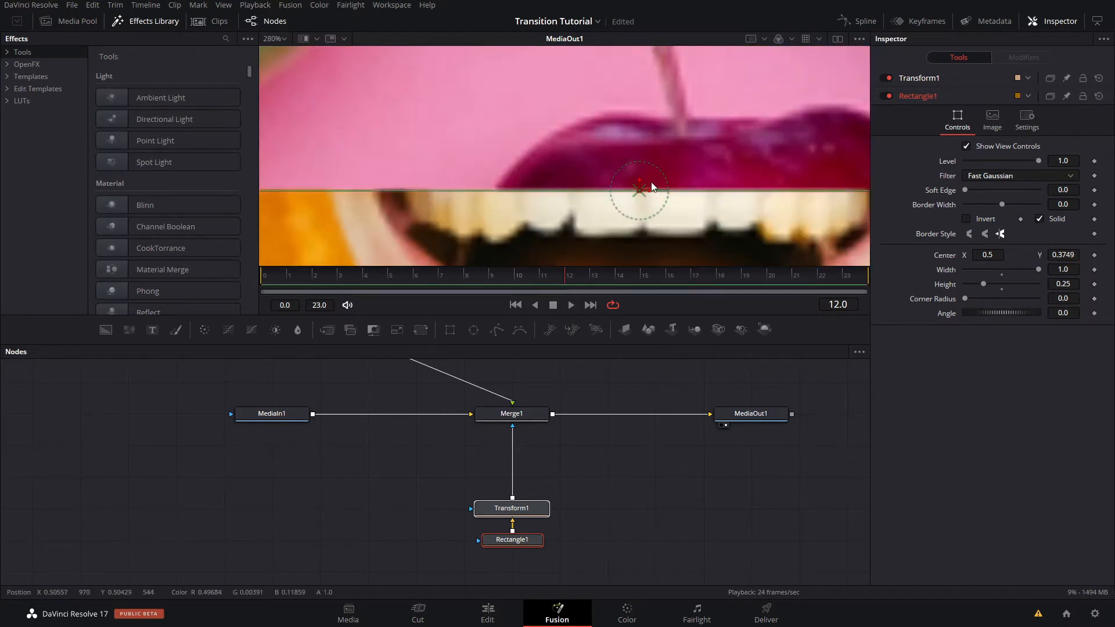
- Set Transform1's center Y to 1.0 to shift the masked strip to the frame's upper edge
scroll(642, 186, "down", 10)
left_click(515, 509)
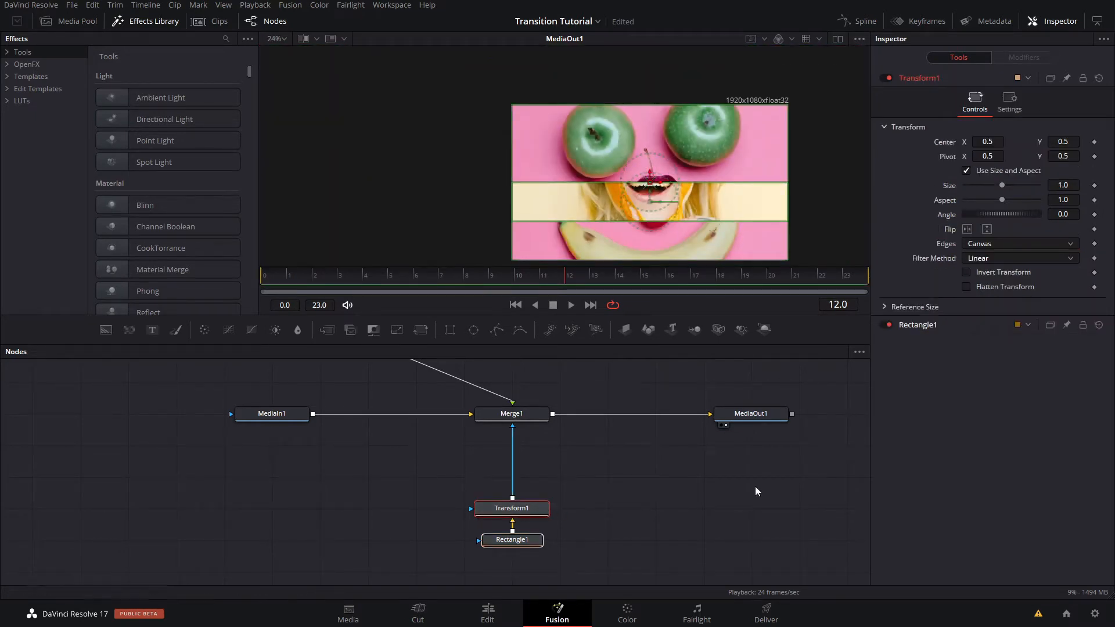
left_click(1063, 141)
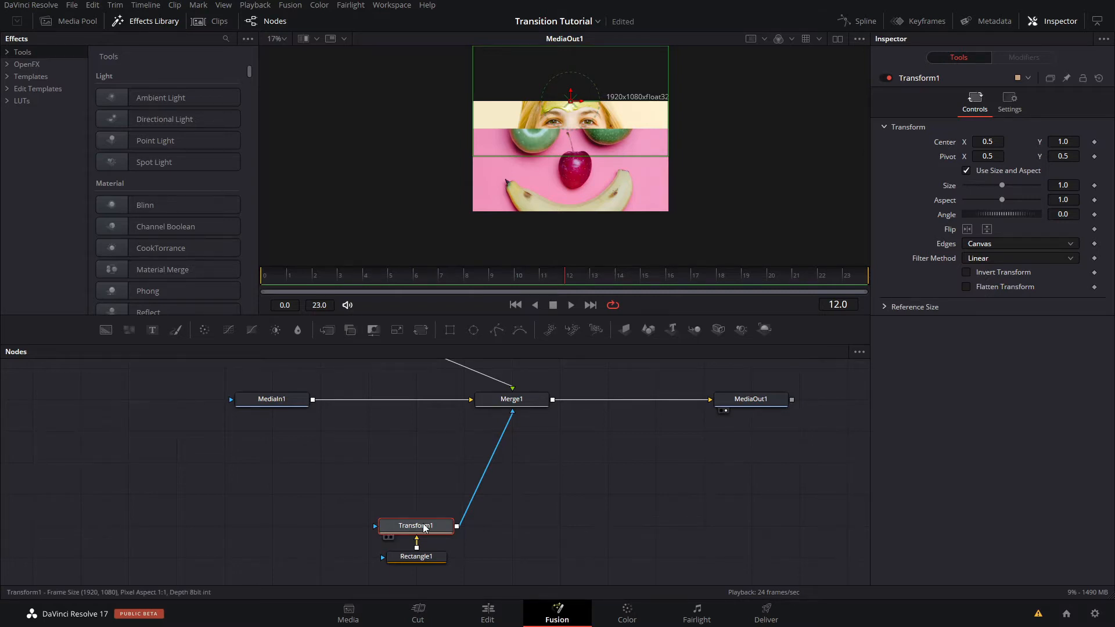
- Replace Transform1 with the plain Transform tool (not Xf), feeding Rectangle1 into its image input and detaching Transform1 from the chain
left_click(432, 559)
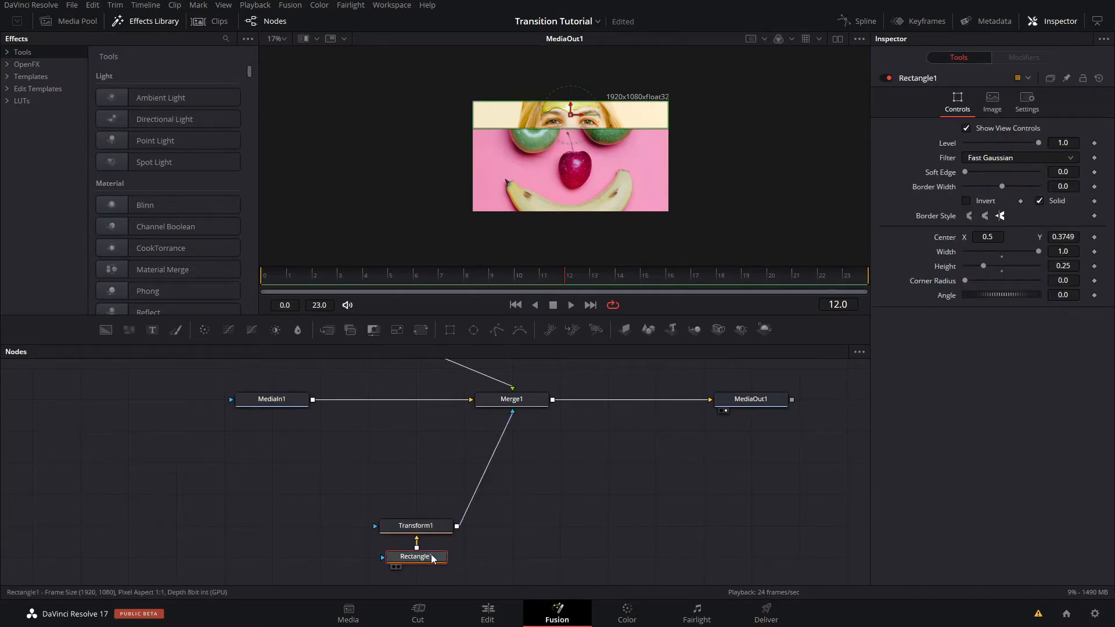
key("shift+space")
type("trans")
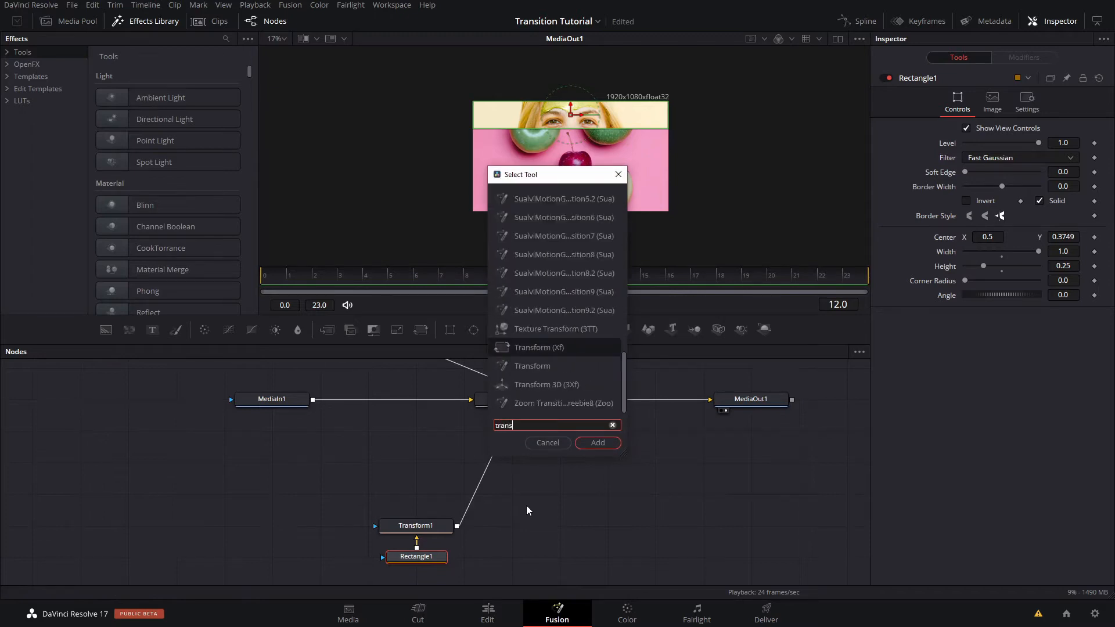
key("Return")
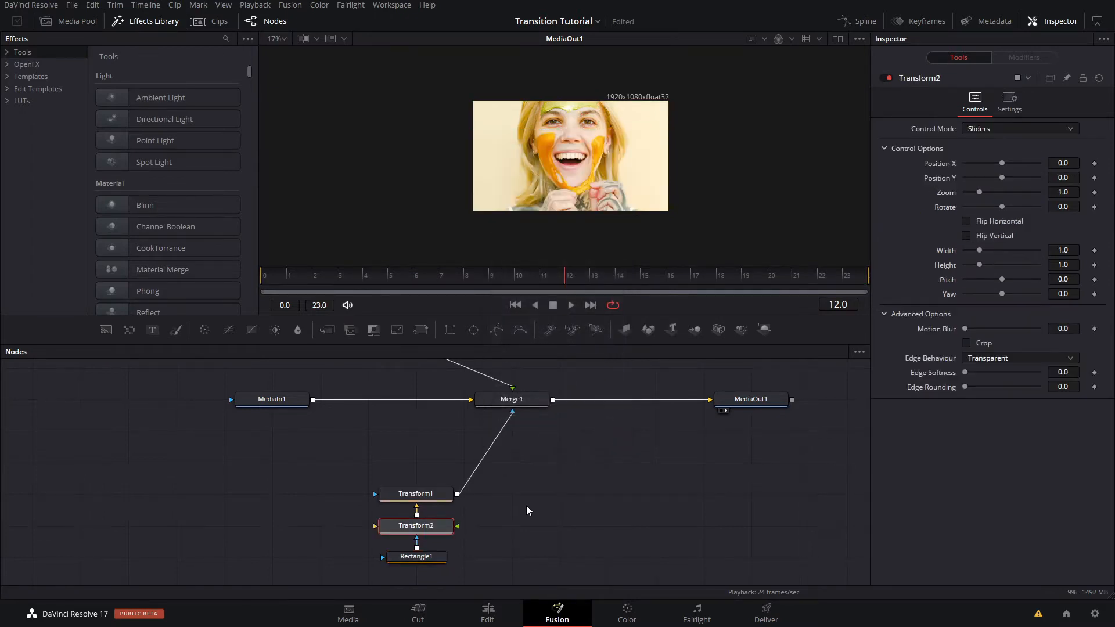
left_click_drag(417, 547, 375, 527)
left_click_drag(430, 498, 353, 486)
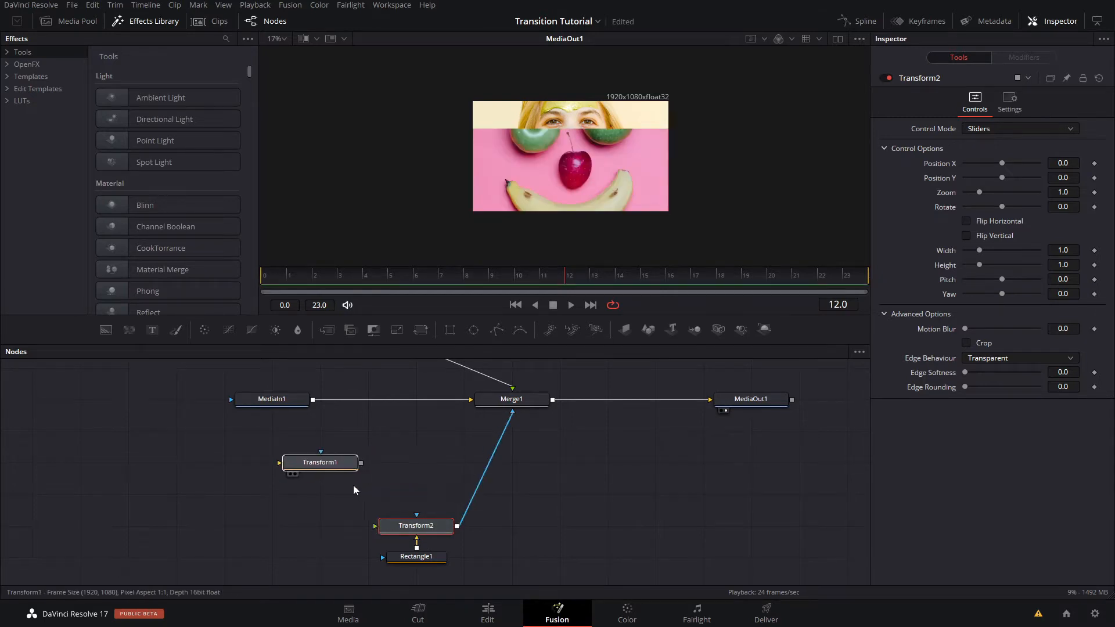
- Set Transform2's Position Y to 0.5 so the strip sits at the frame's upper edge
left_click(429, 533)
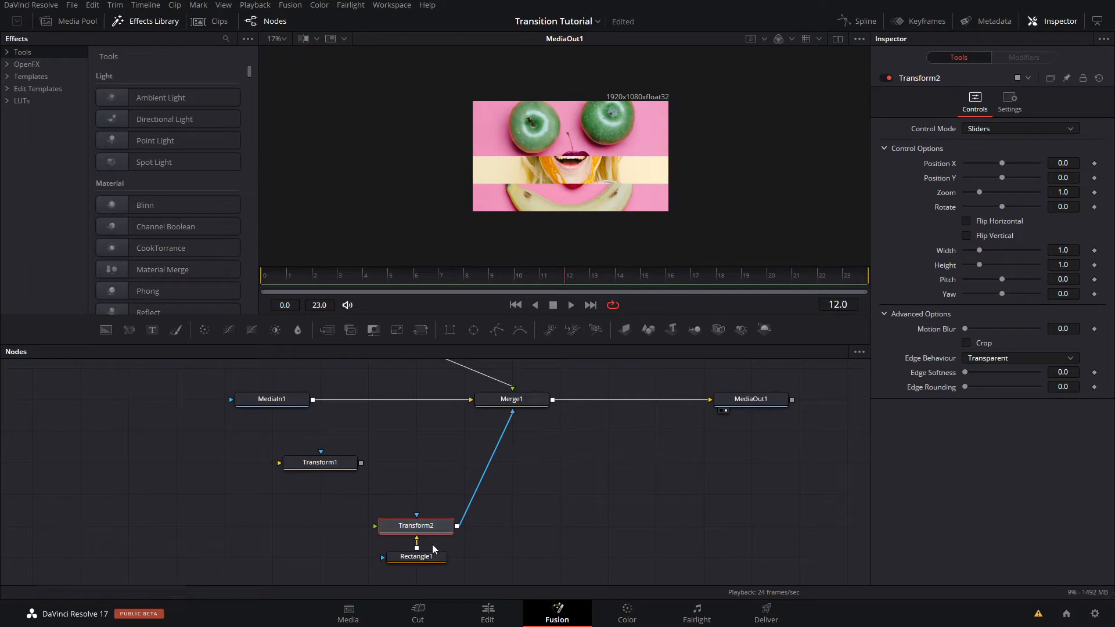
left_click_drag(429, 532, 422, 501)
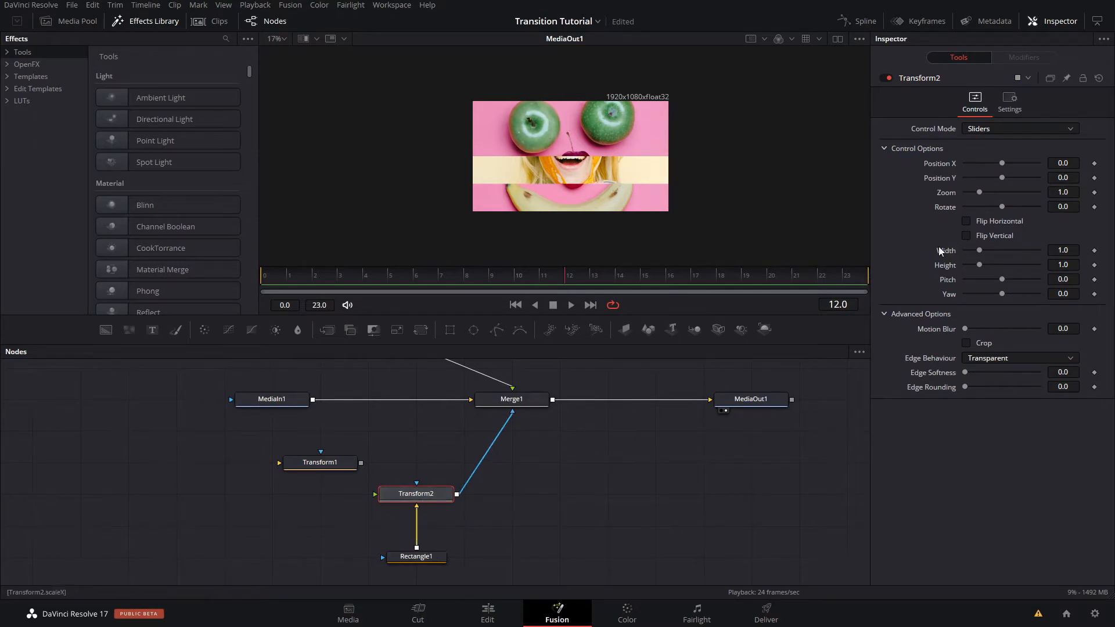
left_click(1072, 175)
type("1")
key("Tab")
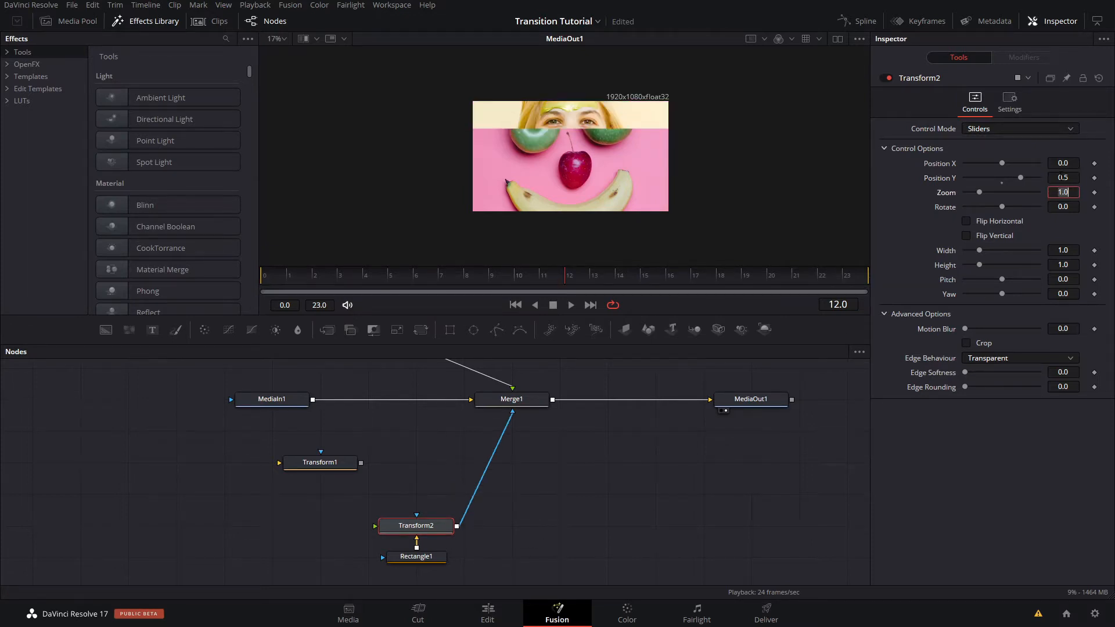
left_click(674, 464)
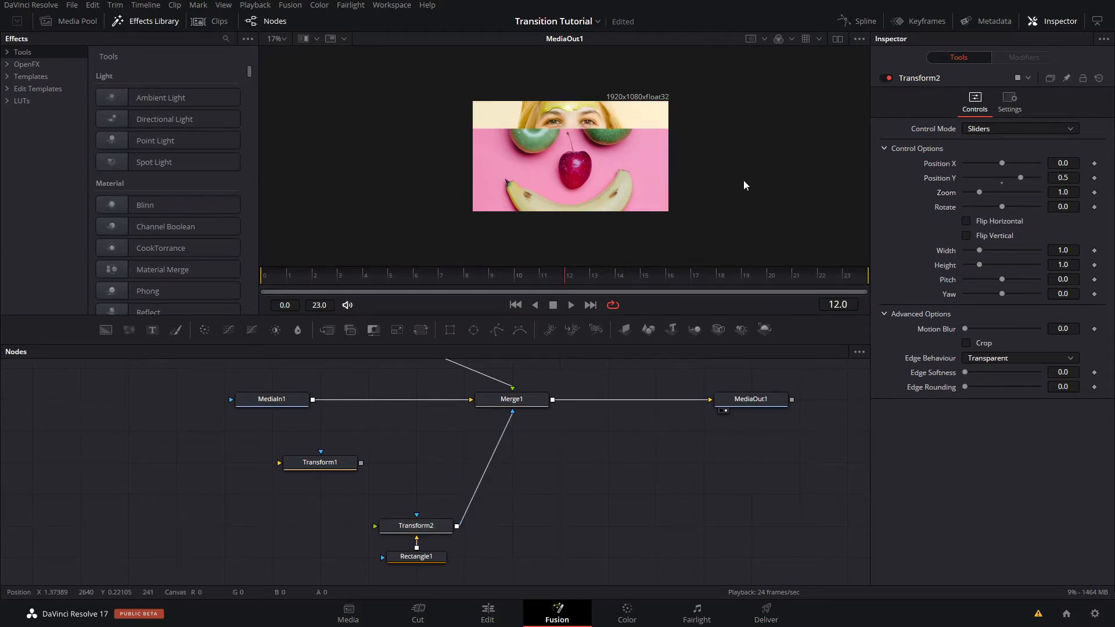
- Modify Transform2's Position X with Anim Curves and scrub through the transition to frame 23
left_click(417, 525)
scroll(580, 135, "up", 3)
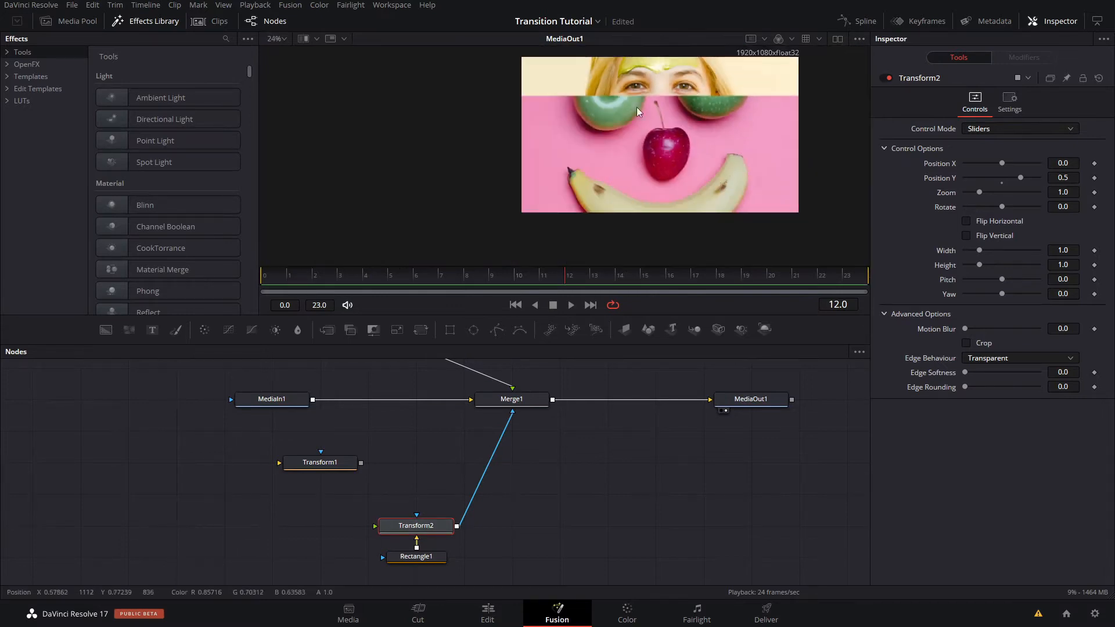
left_click_drag(636, 106, 540, 103)
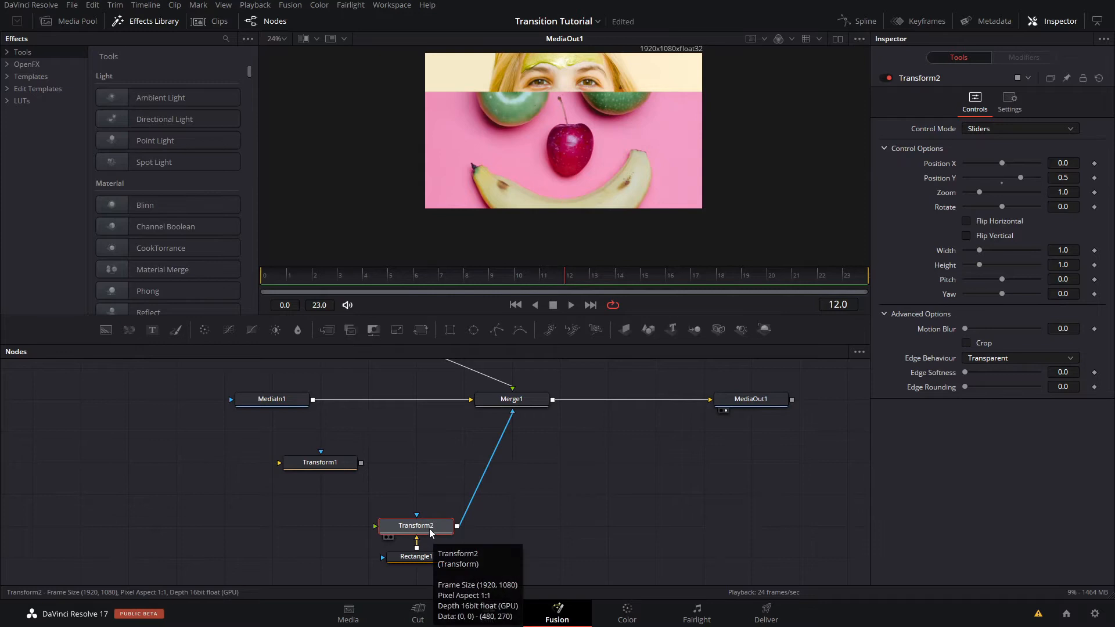
right_click(942, 165)
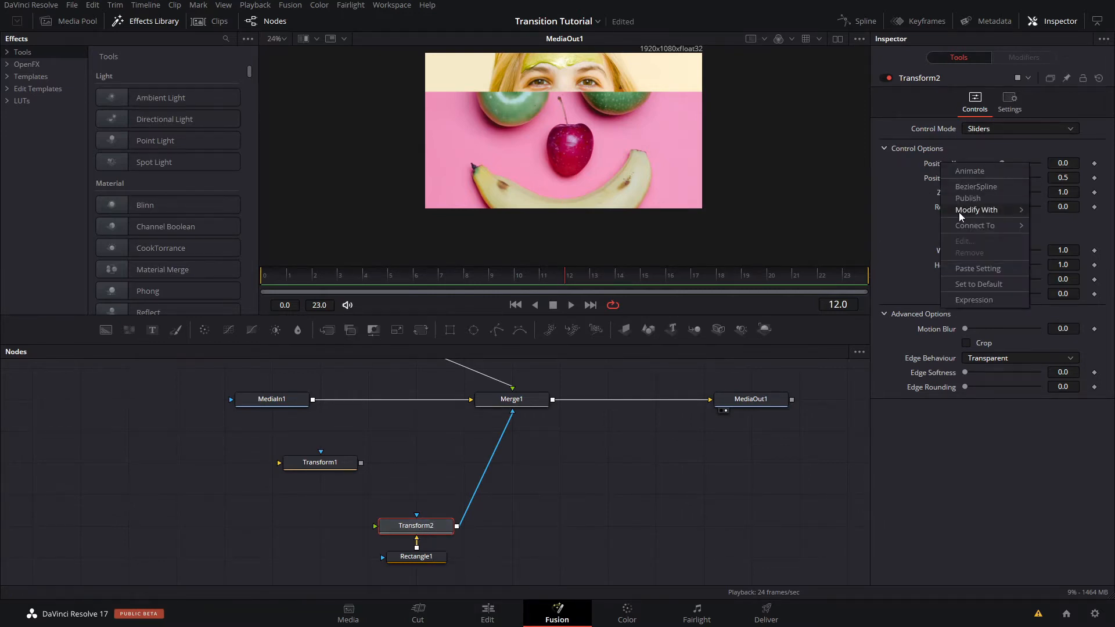
mouse_move(959, 211)
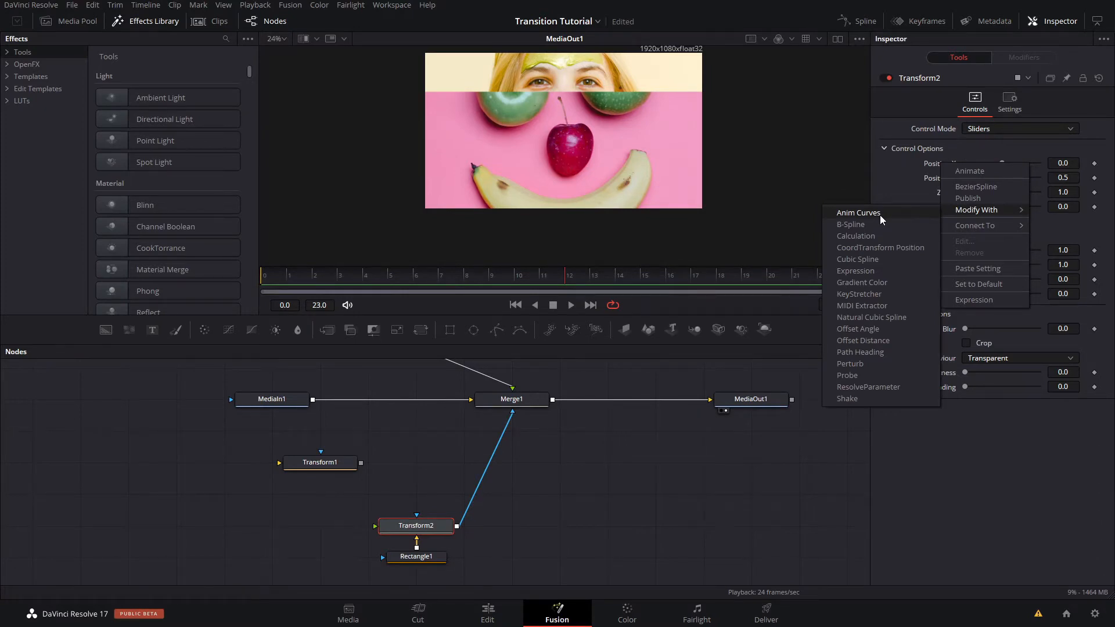
left_click(881, 215)
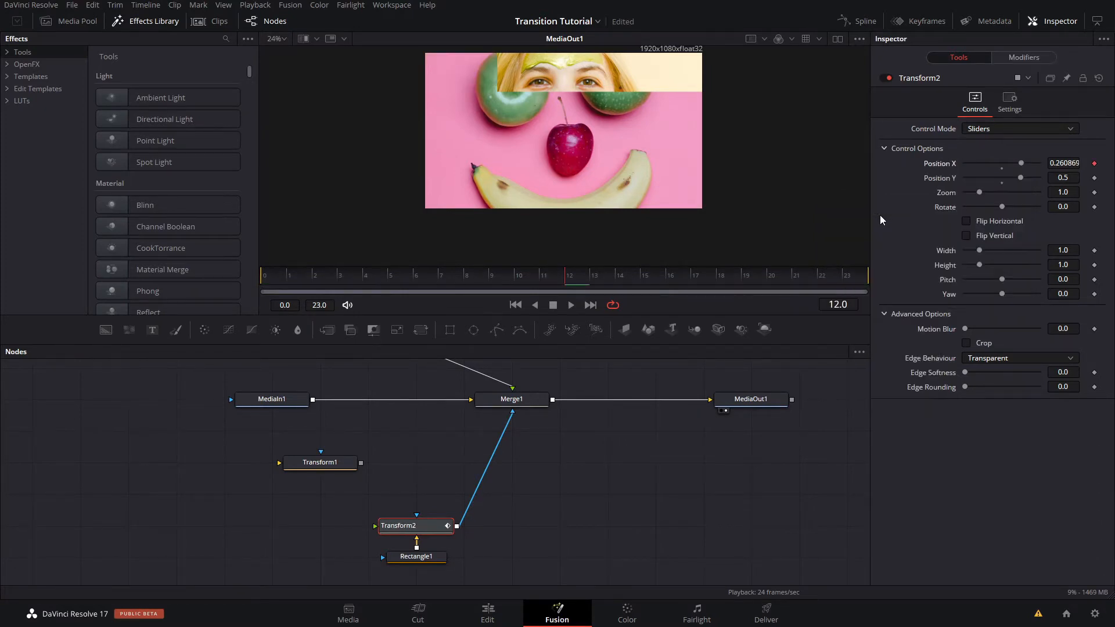
left_click_drag(409, 277, 855, 284)
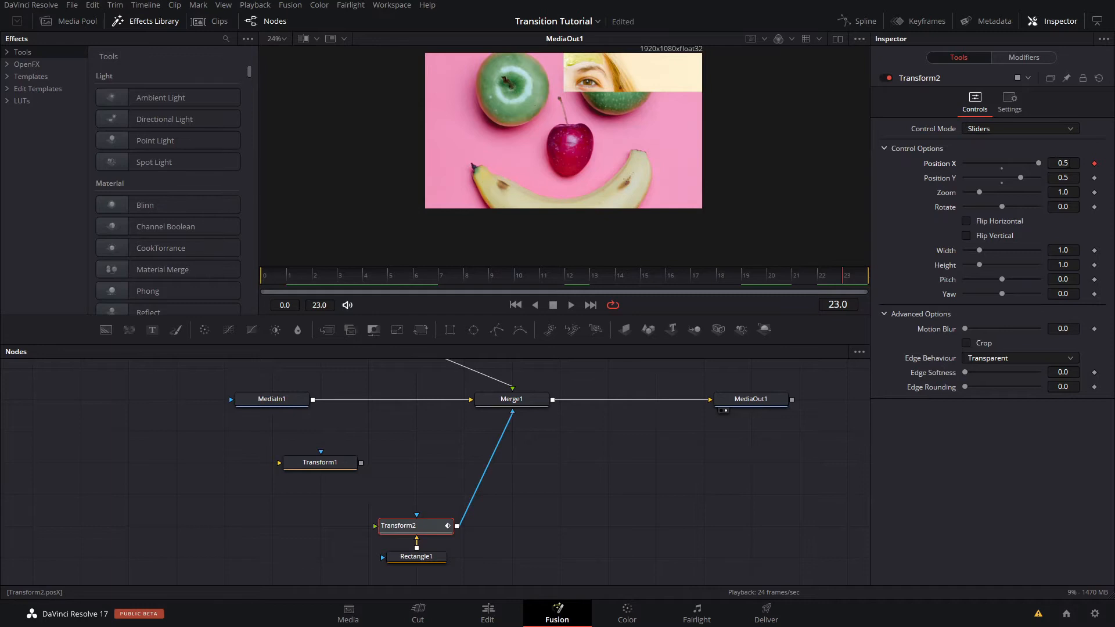
scroll(658, 160, "down", 3)
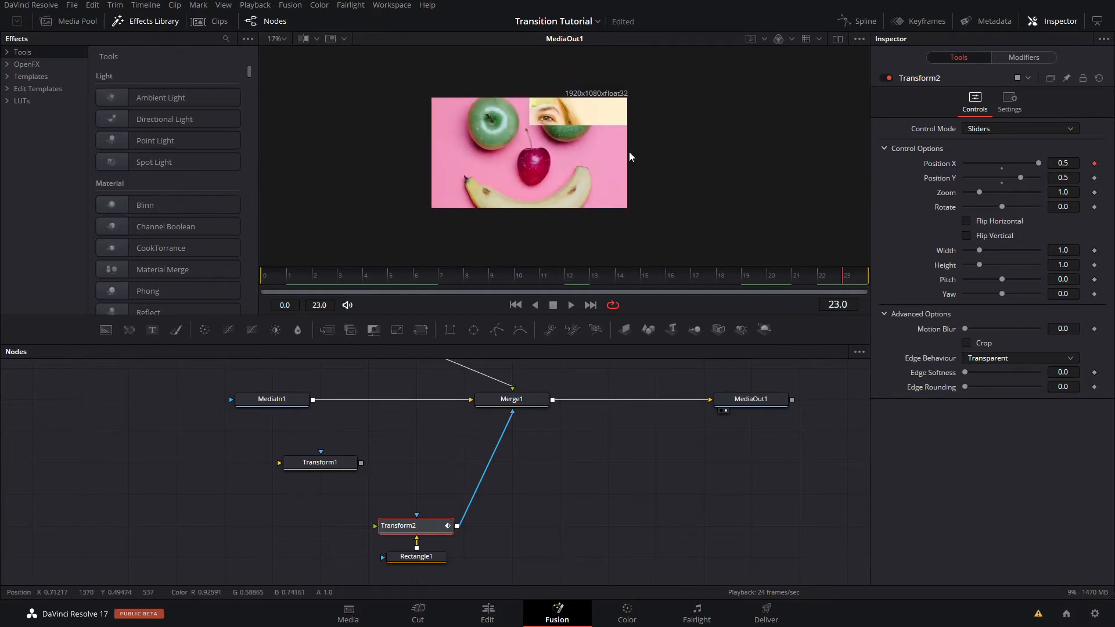
- Set the Position X Anim Curves to an Easing curve with Sine in and Quad out
left_click(1020, 57)
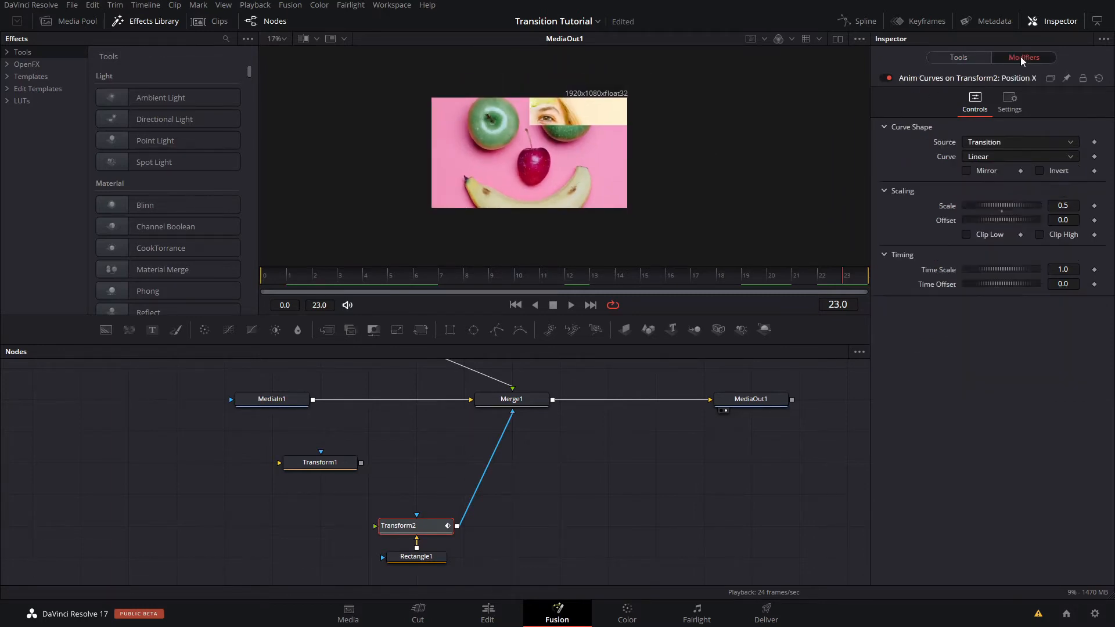
left_click(1002, 158)
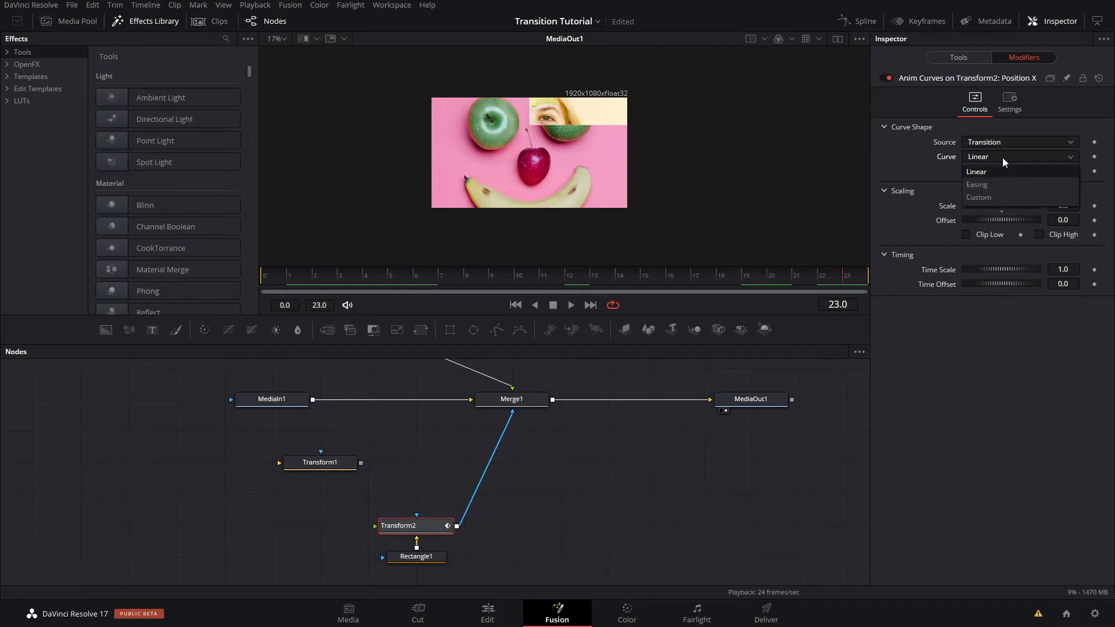
left_click(988, 180)
left_click(993, 172)
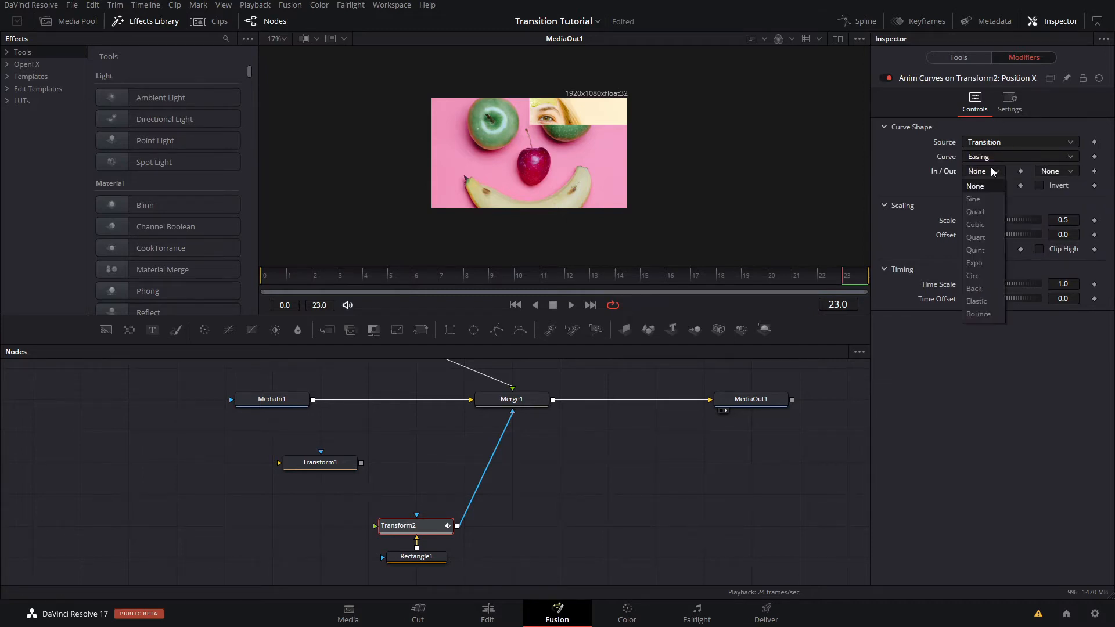
left_click(974, 203)
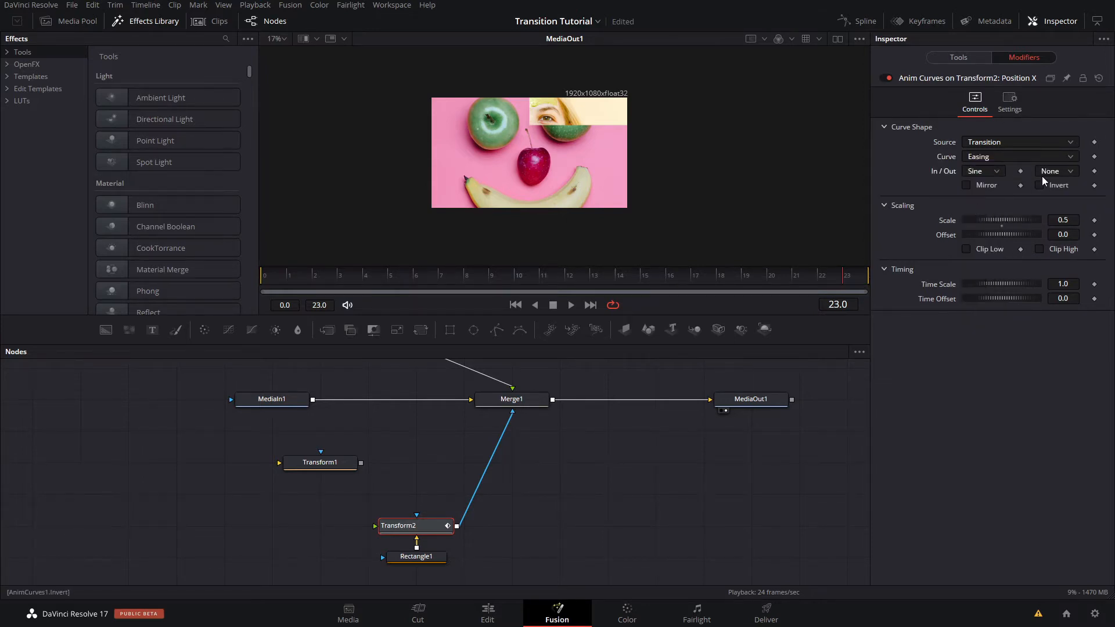
left_click(1044, 173)
left_click(1052, 212)
- Set the Anim Curves scale to 1.0 and scrub to the last frame to check the strip's motion
double_click(1063, 221)
type("1")
key("Return")
left_click(795, 277)
left_click_drag(797, 278, 893, 296)
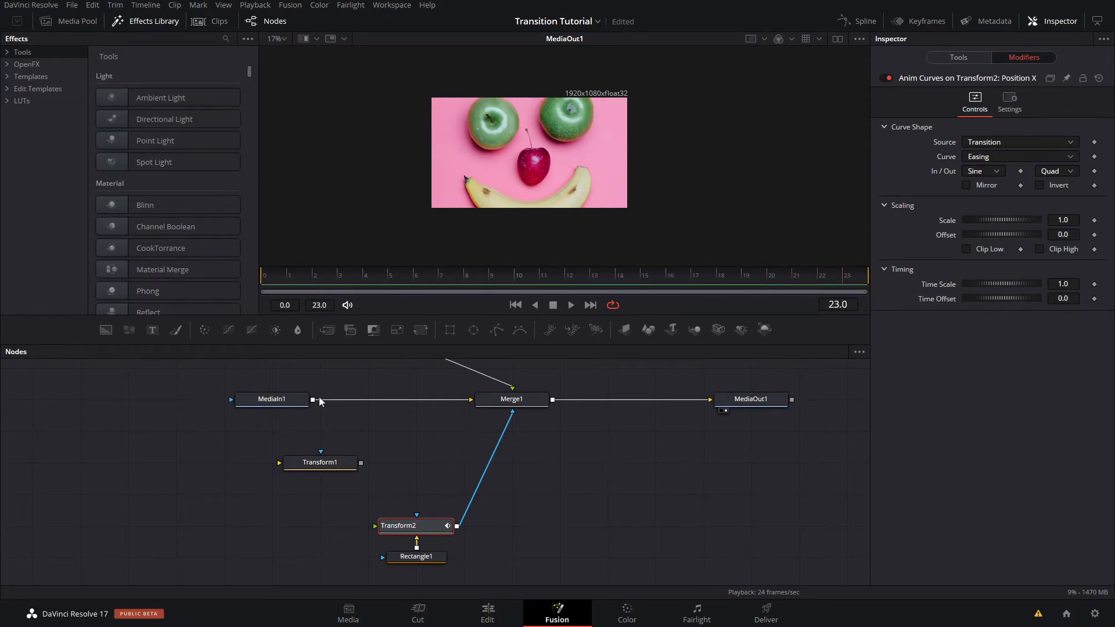
- View the MediaIn1 and MediaIn2 outputs in turn to compare the source clips, and return the viewer to MediaOut1
left_click(264, 400)
key("2")
left_click_drag(376, 408, 412, 480)
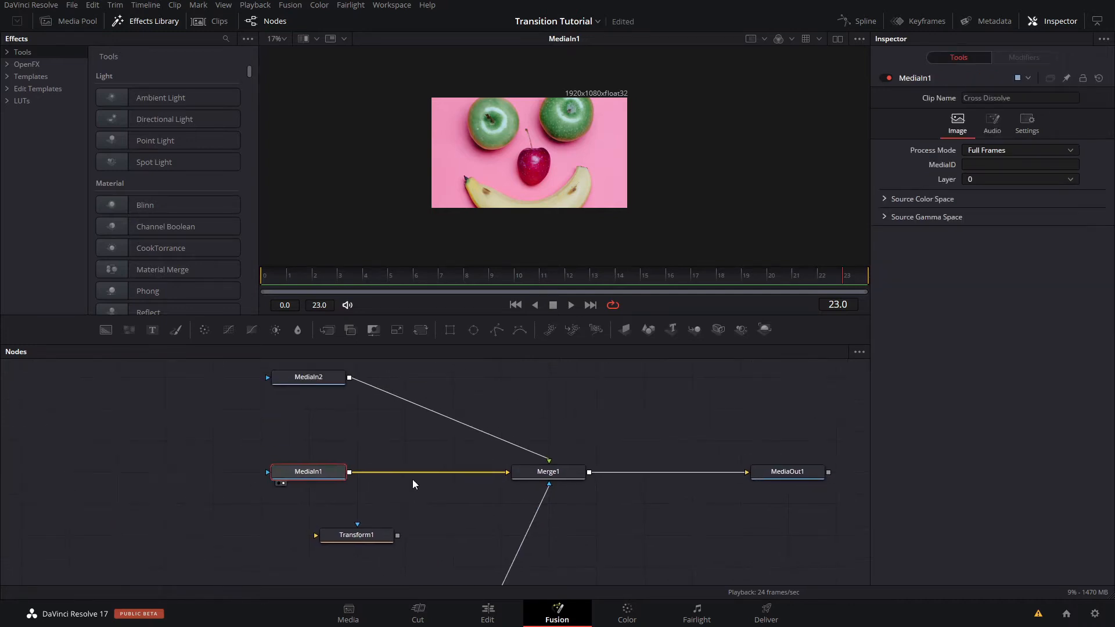
mouse_move(332, 475)
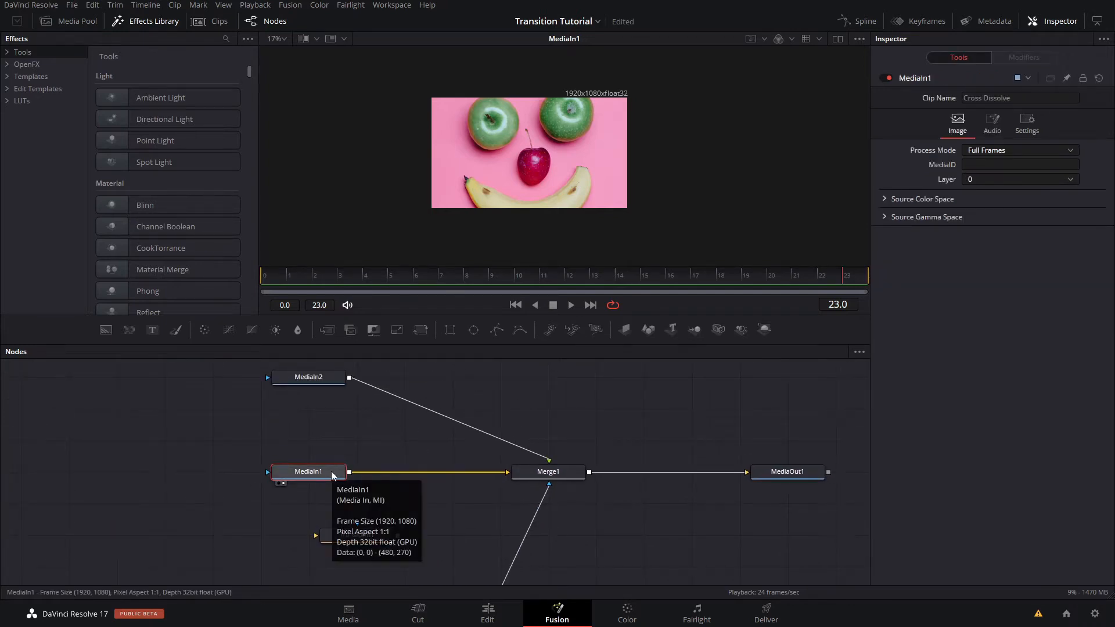
left_click(330, 374)
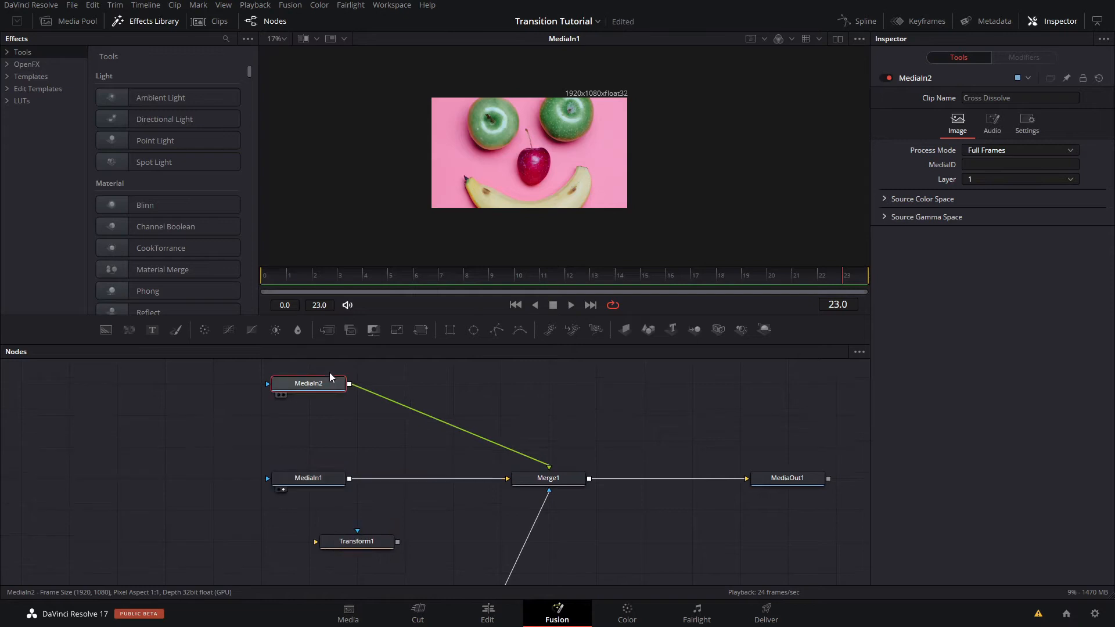
key("2")
left_click_drag(620, 453, 585, 348)
left_click(742, 379)
key("2")
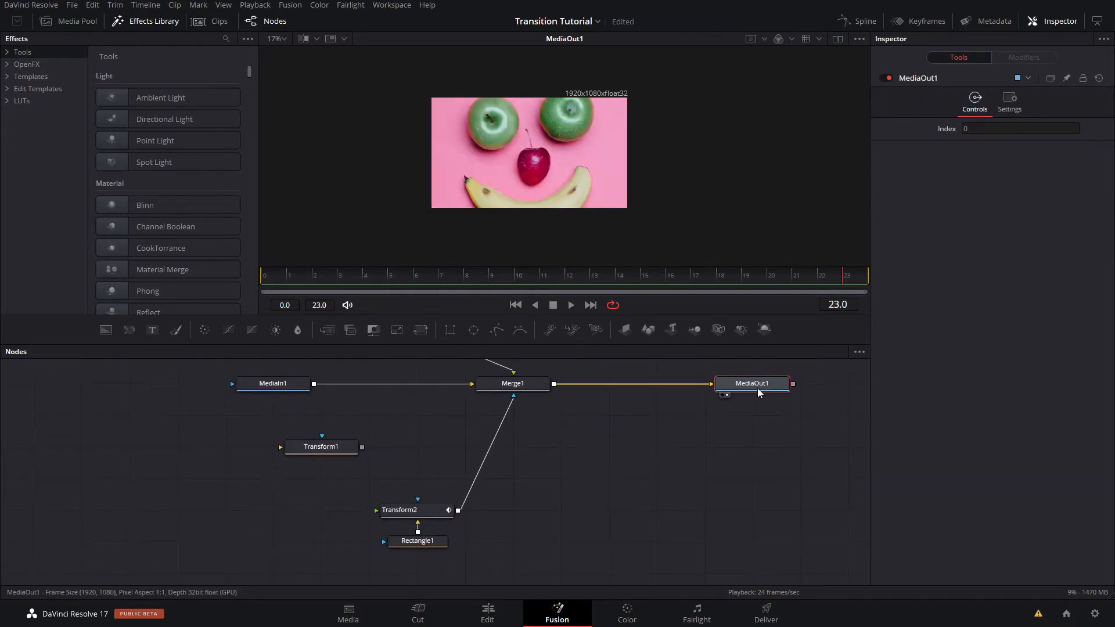
- Set the offset of Transform2's Position X Anim Curves to -1.0
left_click(417, 542)
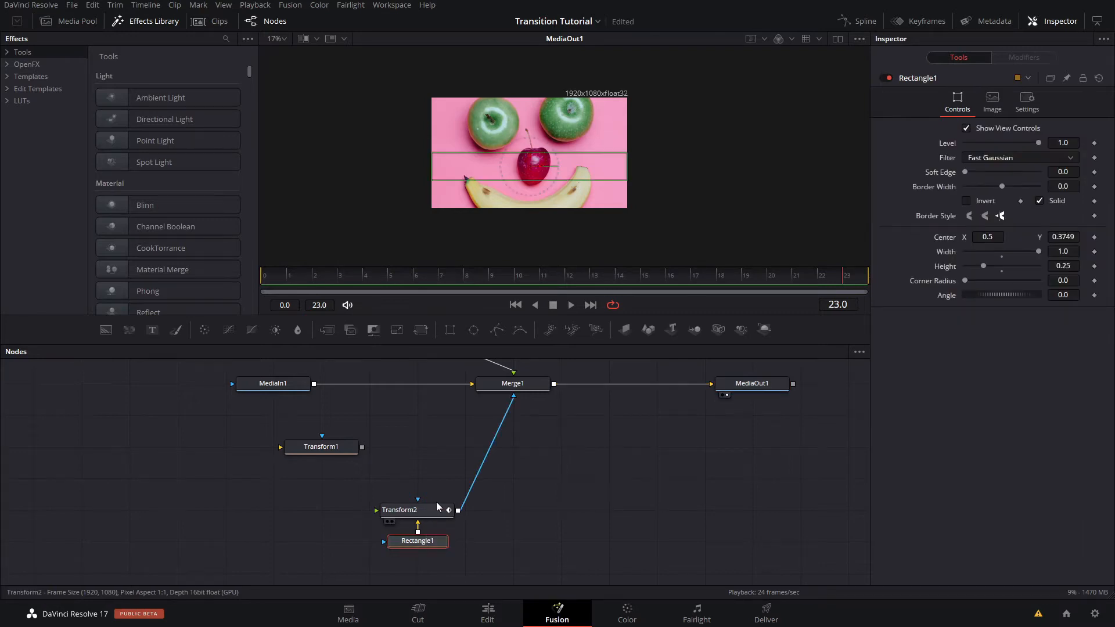
left_click(433, 510)
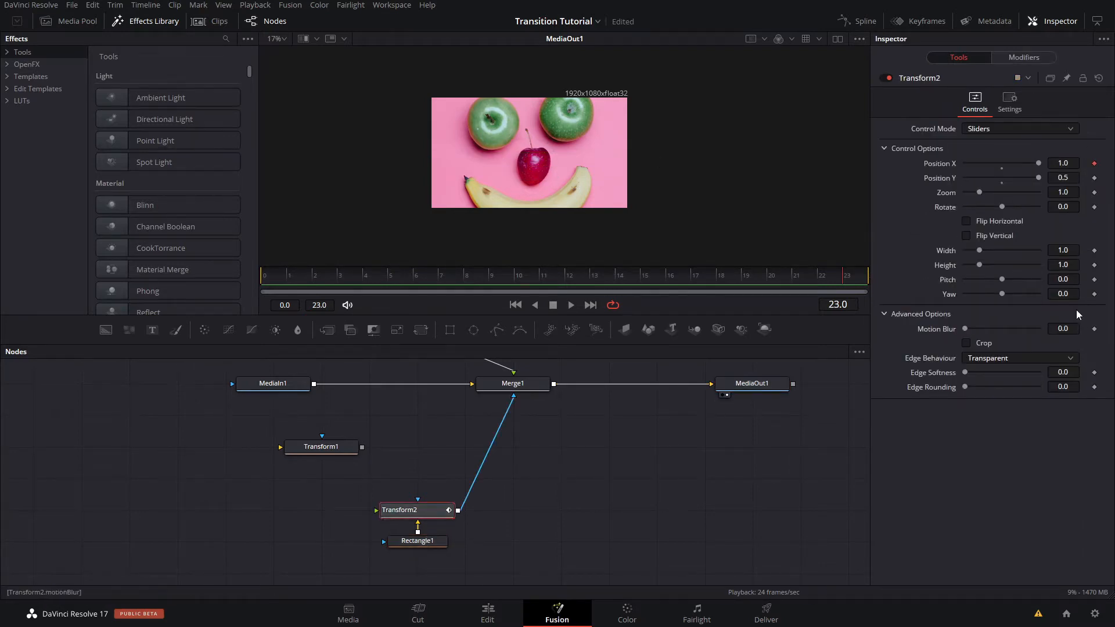
left_click(1024, 57)
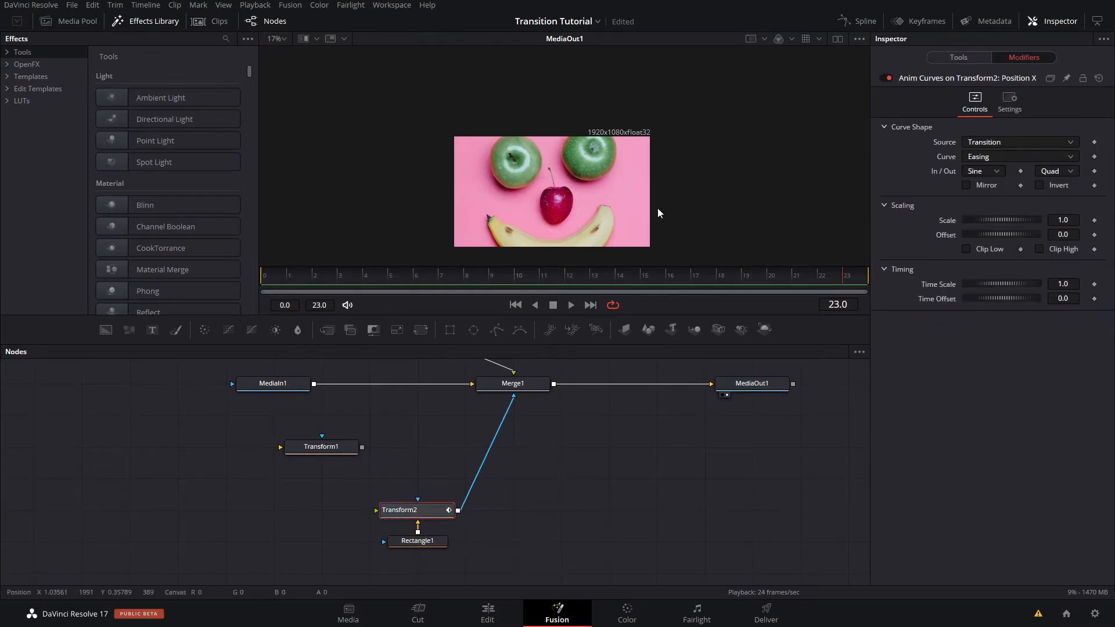
left_click(1063, 234)
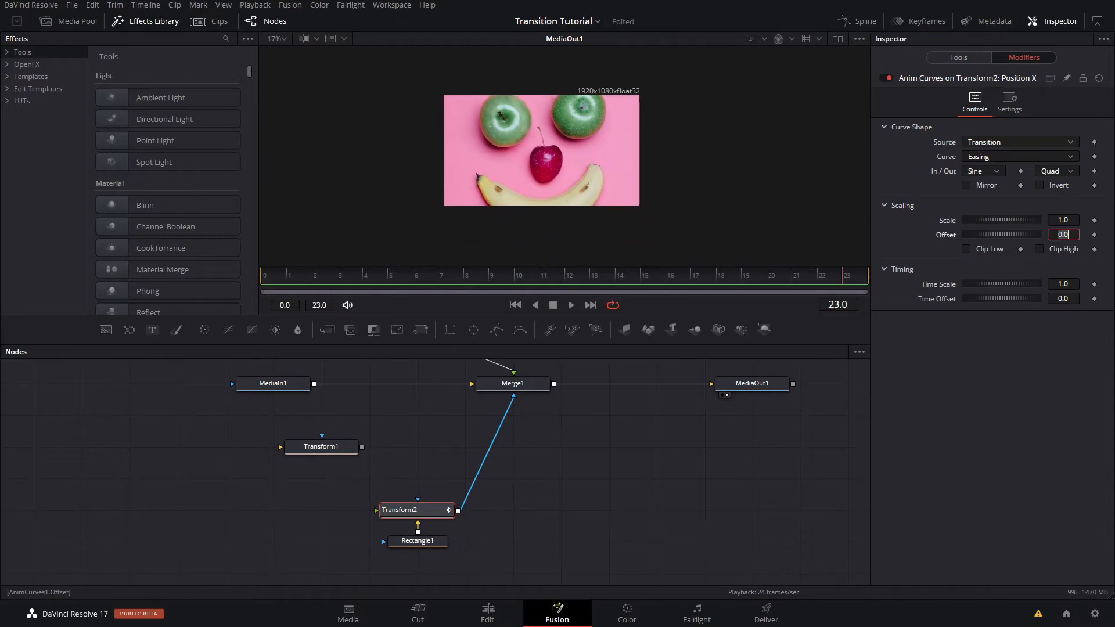
type("-1")
key("Tab")
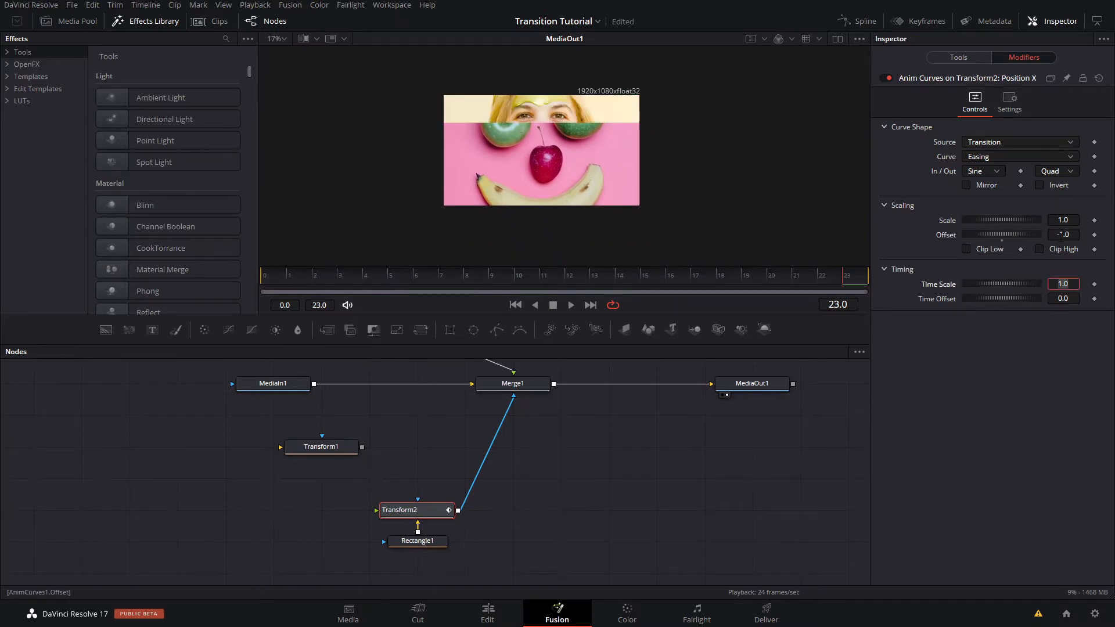
- Reset the Transform2 Position X Anim Curves offset to 0.0, turn on Invert and play through the transition to check the strip's motion
key("Return")
left_click_drag(284, 278, 822, 273)
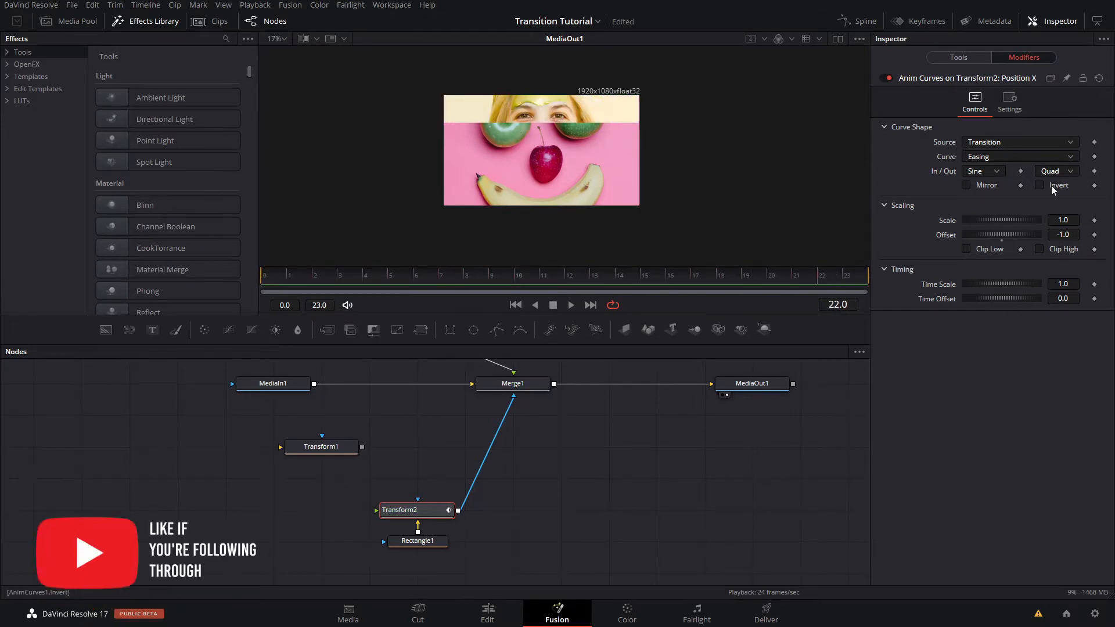
double_click(1063, 234)
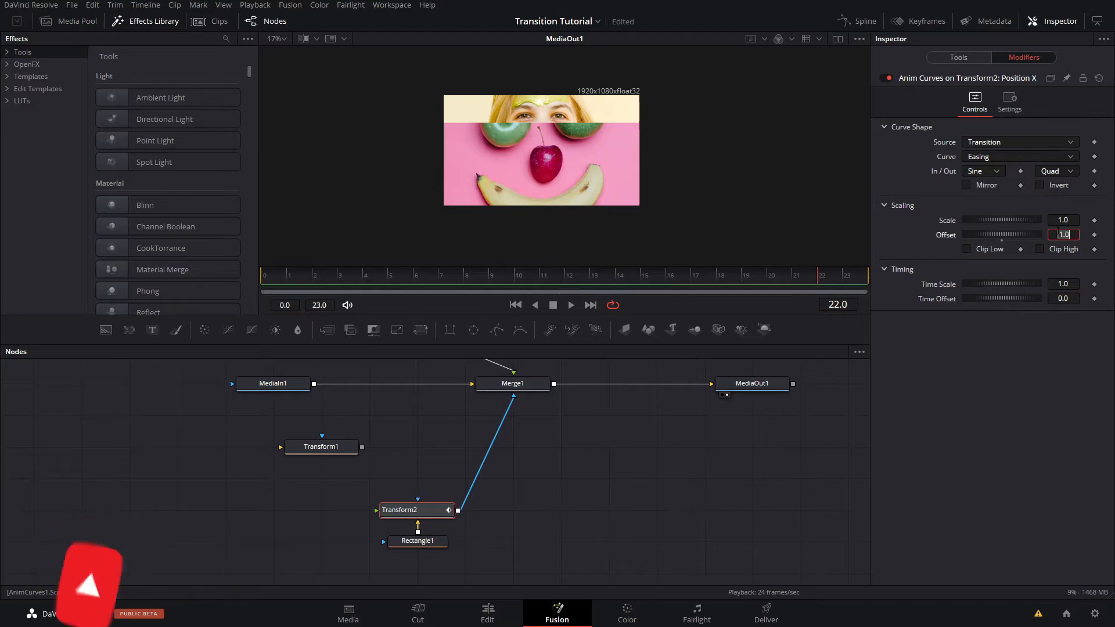
double_click(950, 237)
left_click(1039, 184)
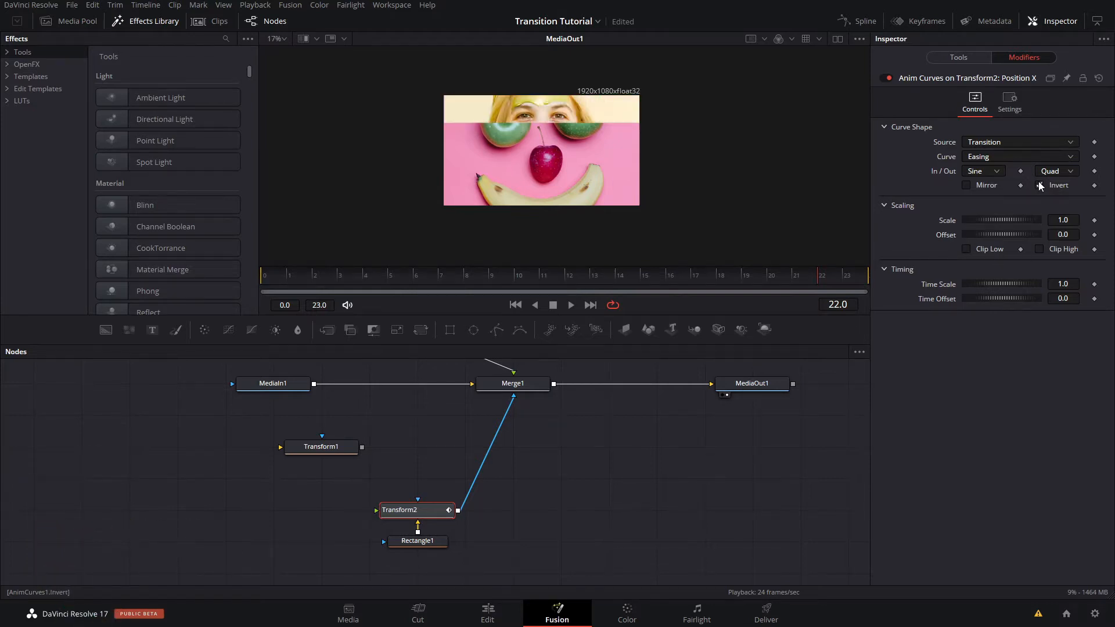
left_click_drag(382, 273, 880, 292)
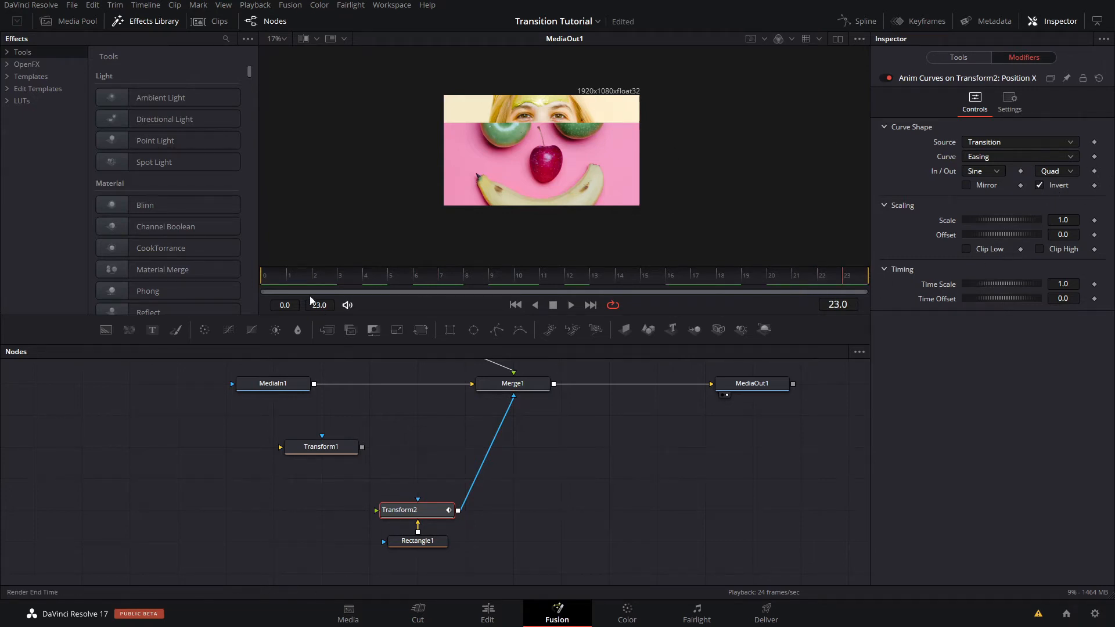
left_click(312, 280)
key("space")
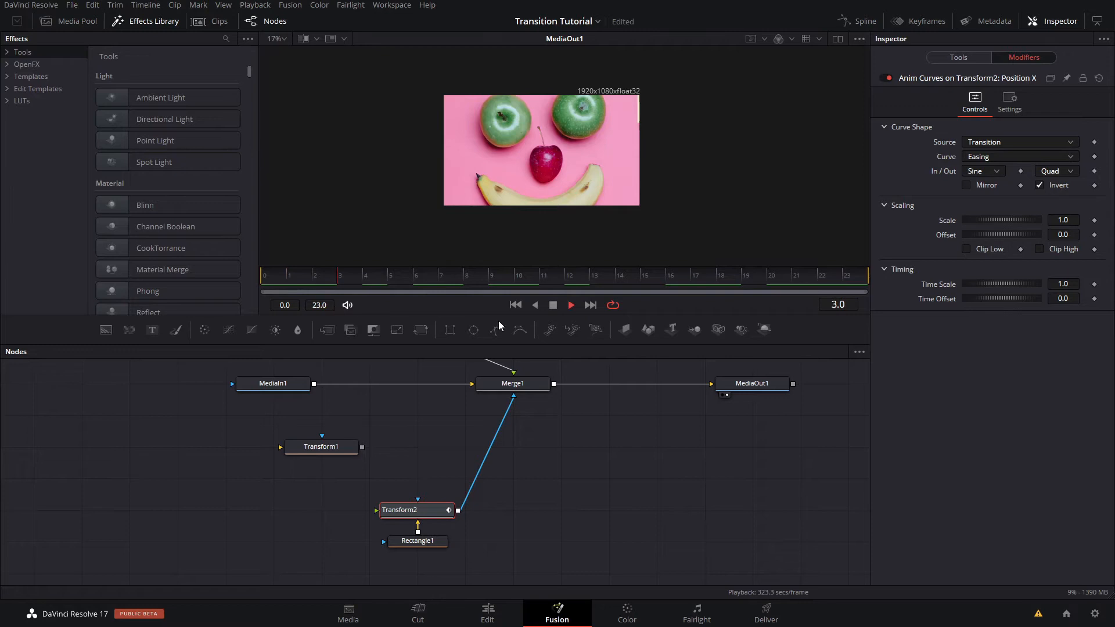
key("space")
left_click_drag(365, 278, 842, 283)
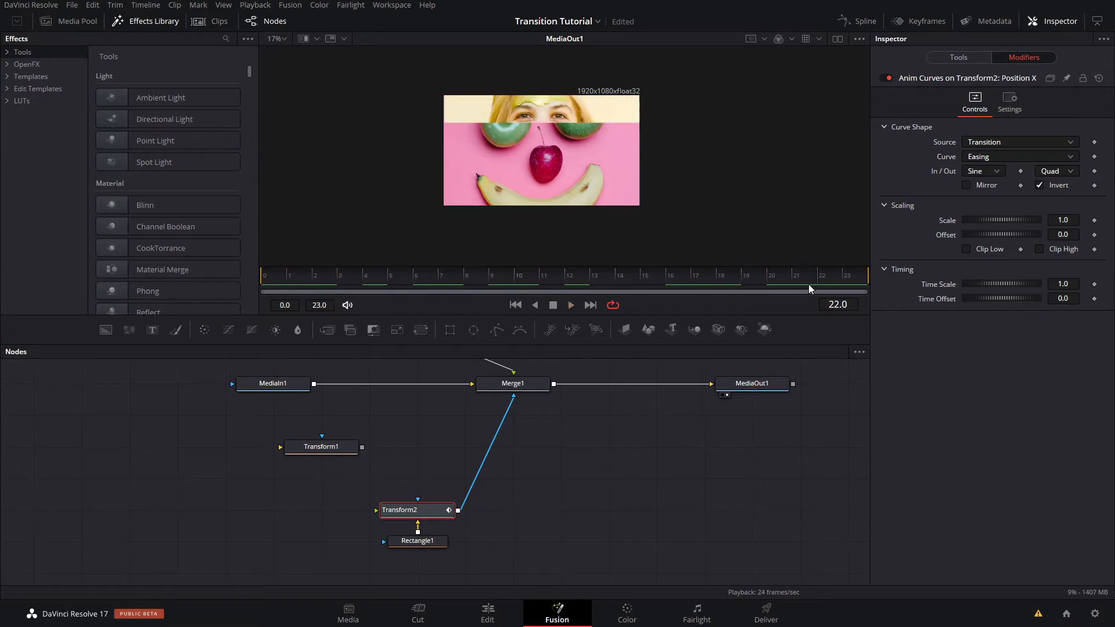
- Duplicate the Transform2 and Rectangle1 nodes and place the copied pair beside the originals
left_click_drag(546, 487, 489, 525)
key("ctrl+c")
left_click(656, 469)
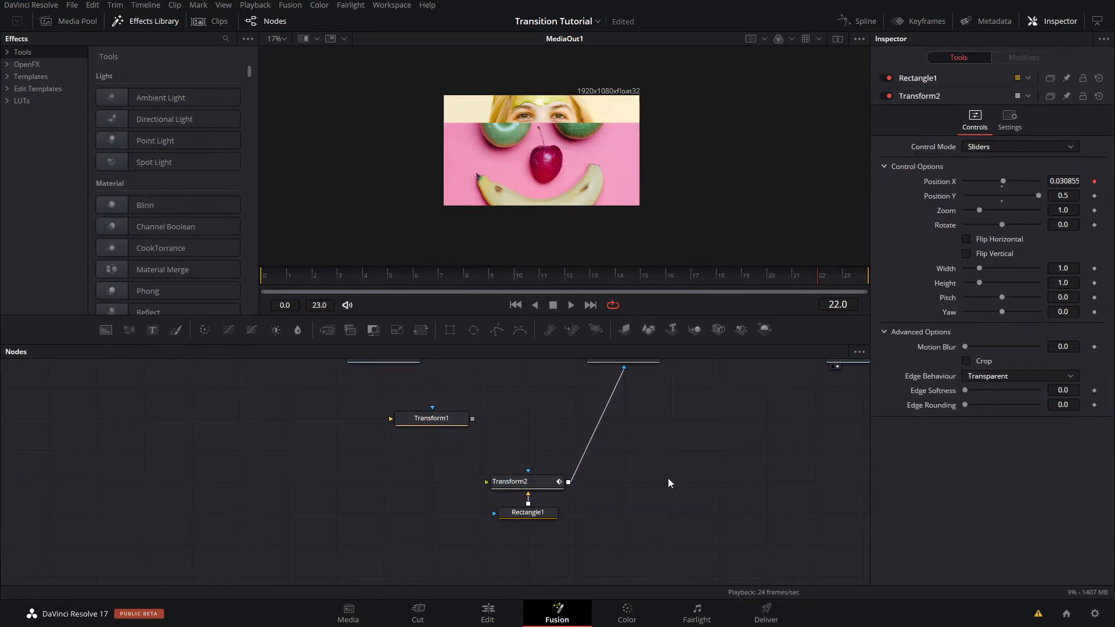
key("ctrl+v")
left_click_drag(660, 488, 614, 488)
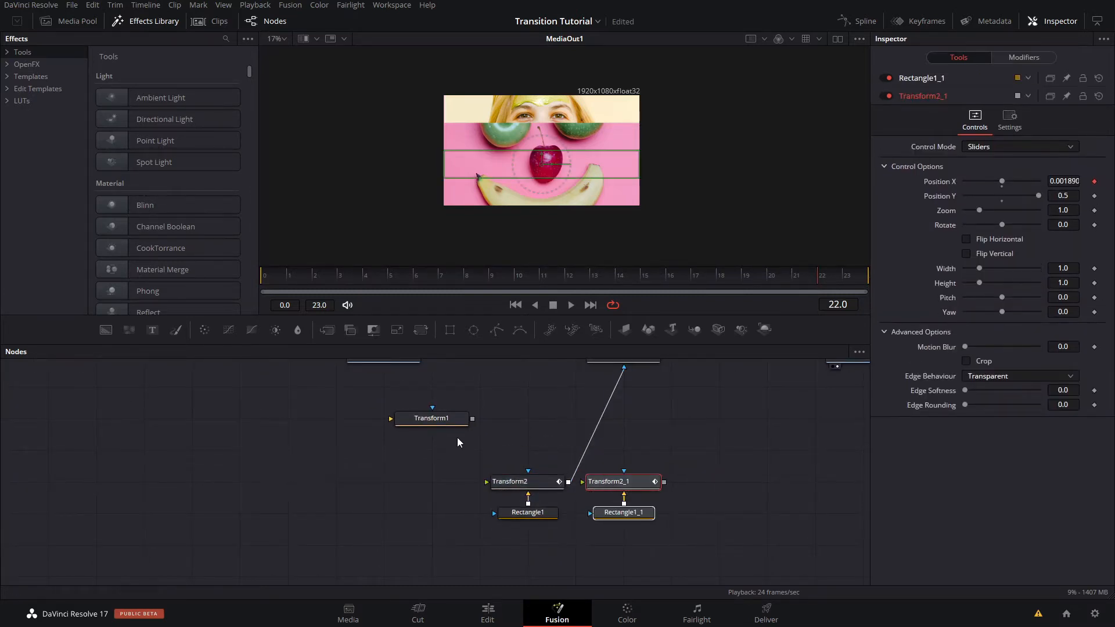
- Delete the unused Transform1 node and space out the two Transform and Rectangle pairs in the node graph
left_click(409, 418)
key("Delete")
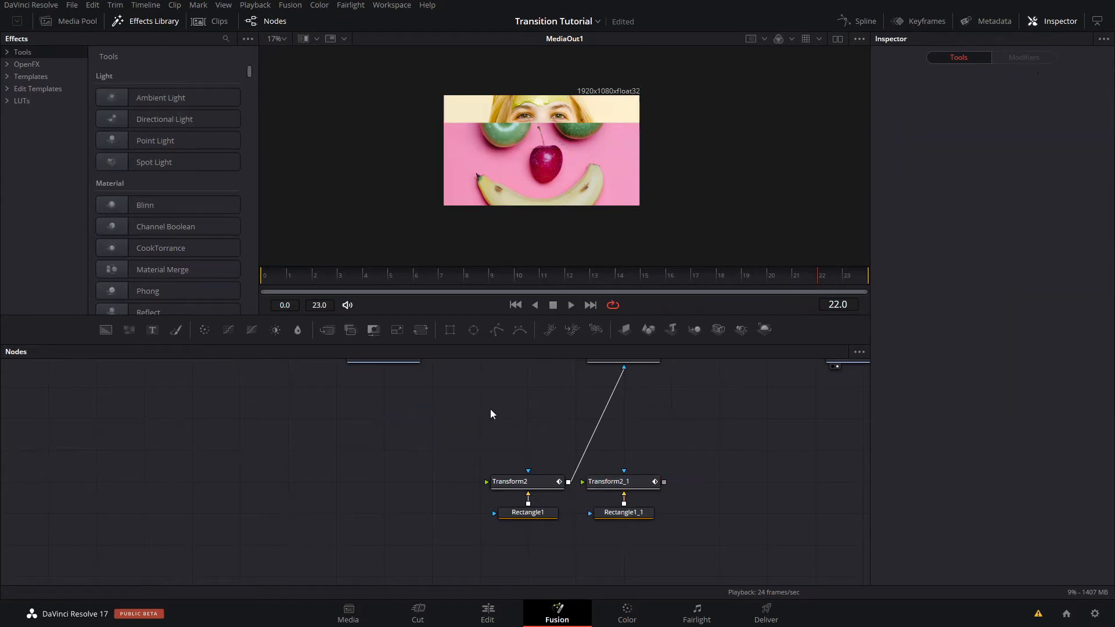
left_click_drag(737, 460, 488, 528)
left_click_drag(626, 488, 474, 535)
left_click_drag(496, 489, 544, 490)
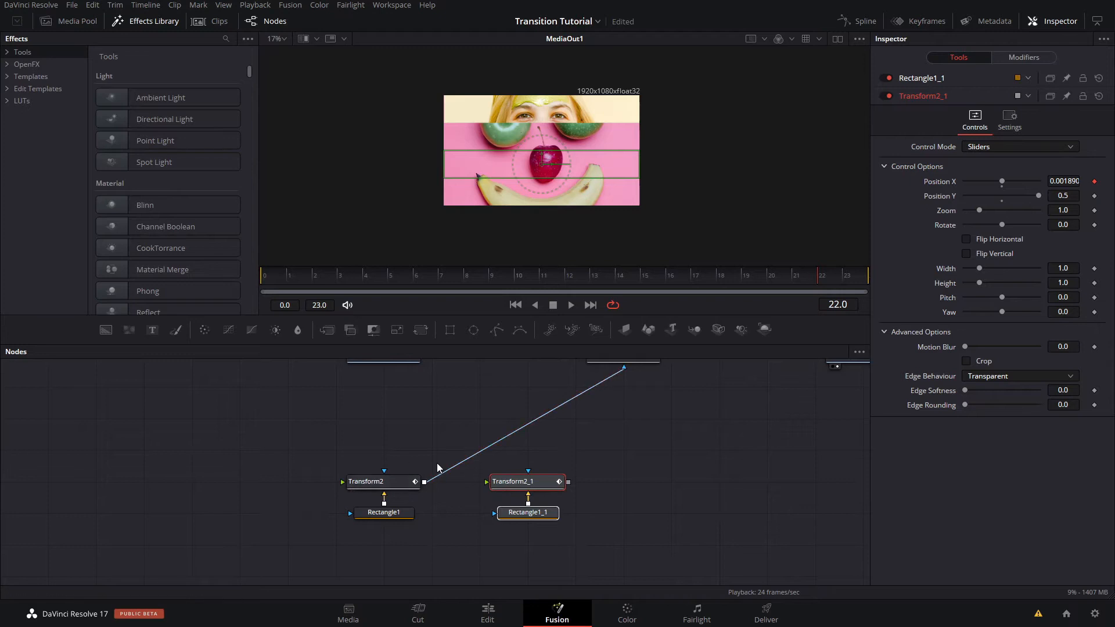
- Add a Channel Booleans node and insert it on the connection between Transform2 and Merge1, just above Transform2_1
left_click(638, 424)
key("shift+space")
type("trans")
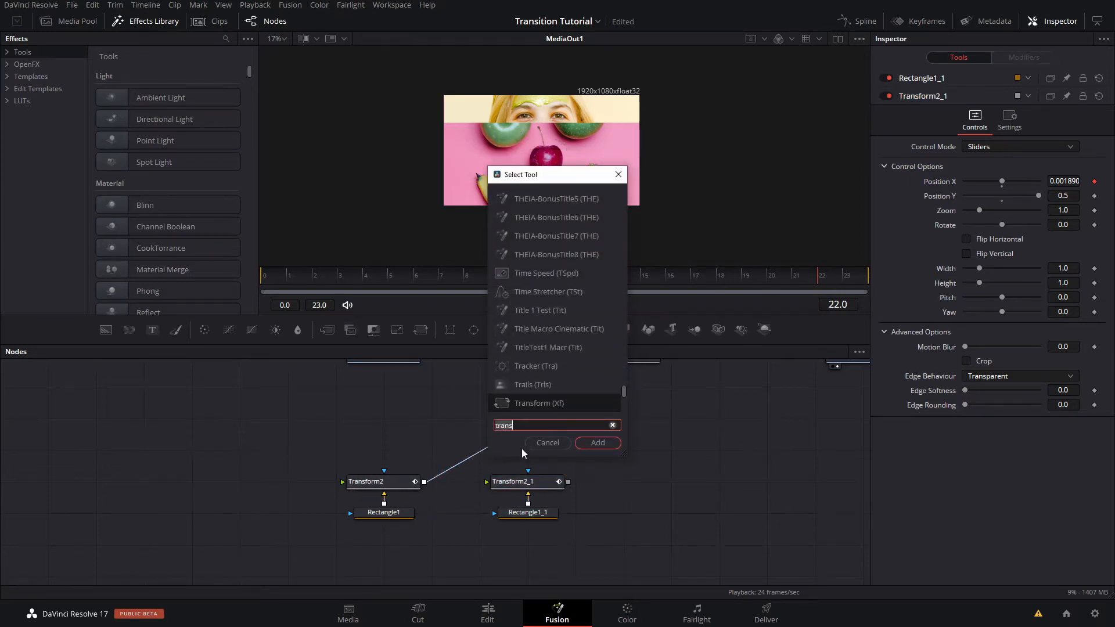
key("BackSpace")
key("BackSpace")
key("BackSpace")
key("BackSpace")
key("BackSpace")
type("chann")
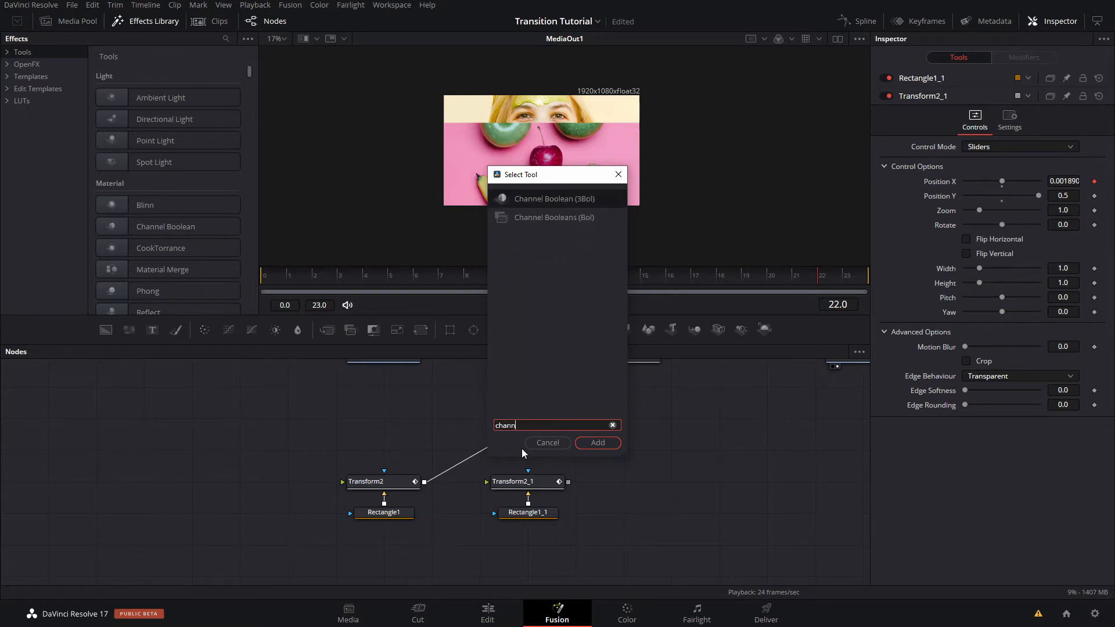
key("Down")
key("Return")
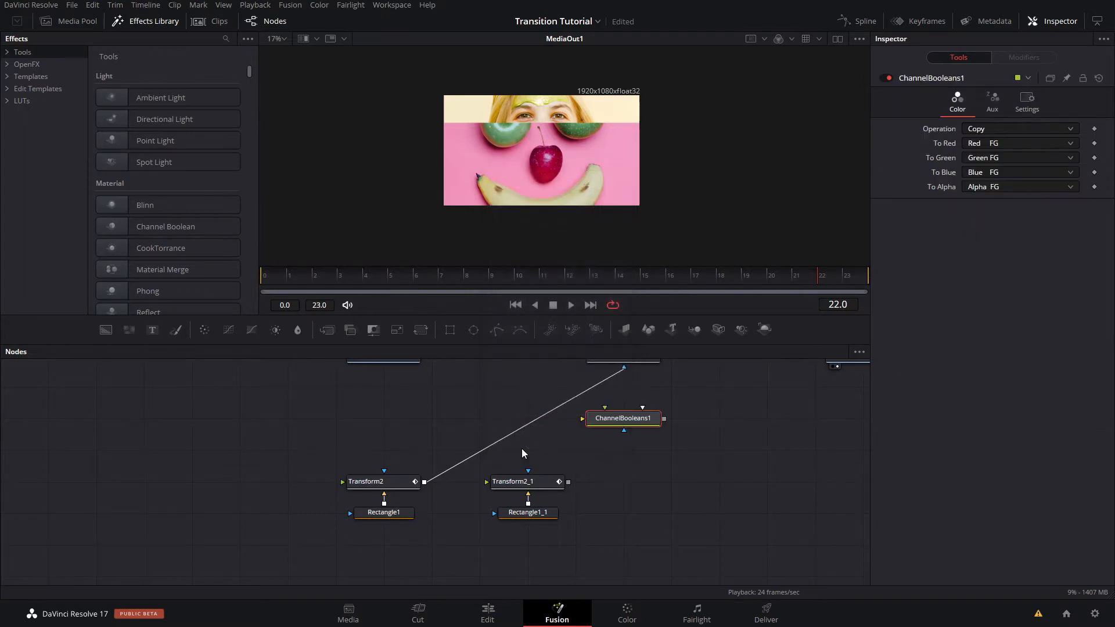
left_click_drag(588, 423, 524, 454)
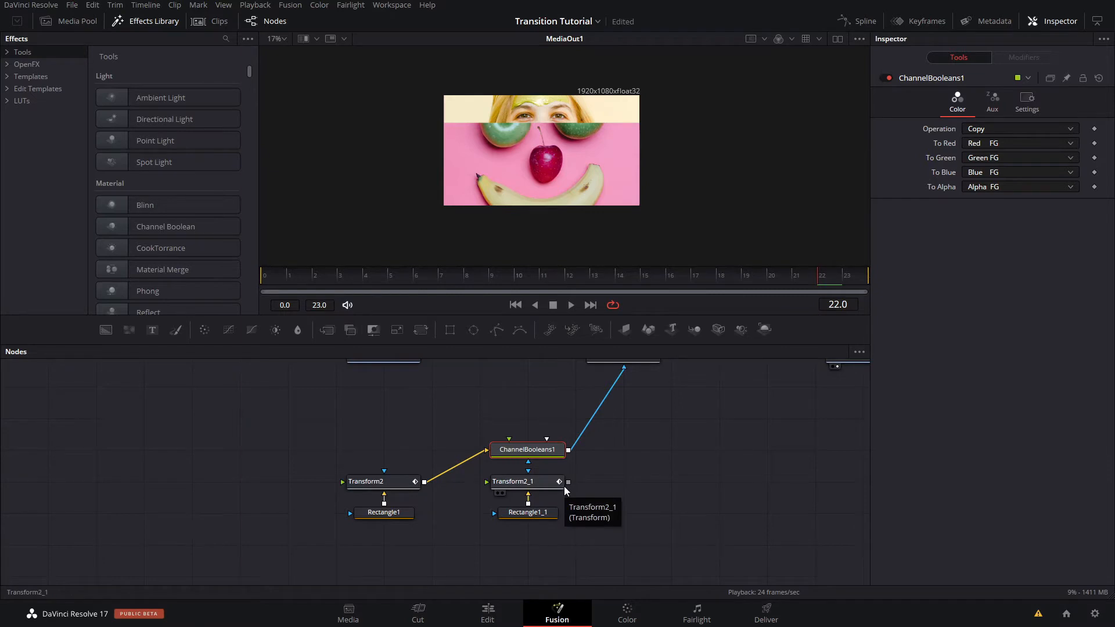
- Connect Transform2_1 to the foreground input of ChannelBooleans1 and set the node's operation to Add
left_click_drag(568, 482, 511, 449)
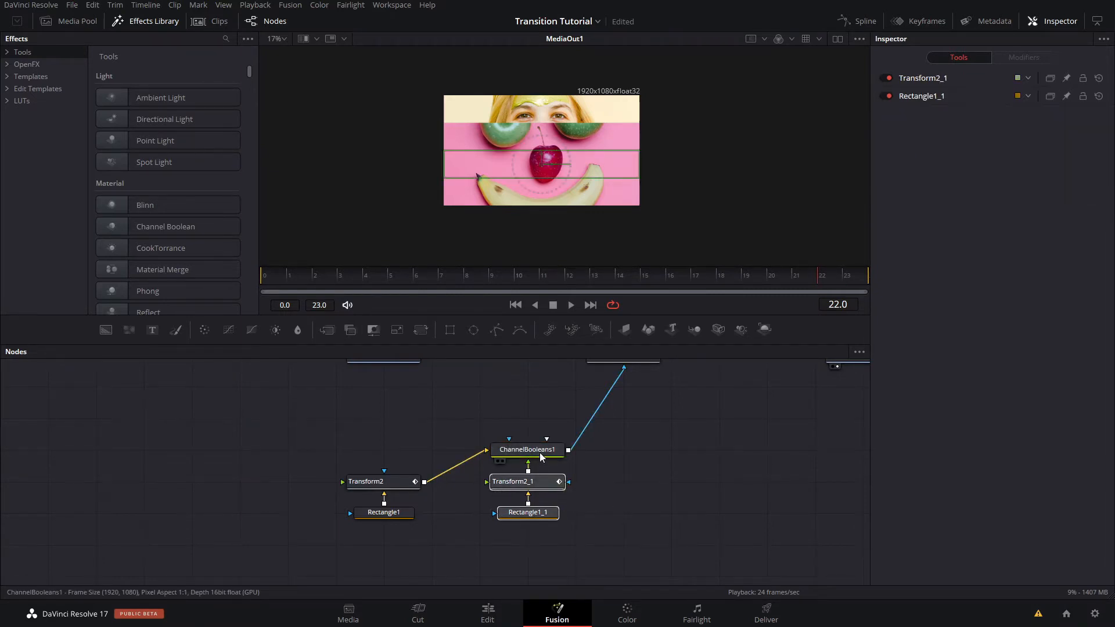
left_click(541, 457)
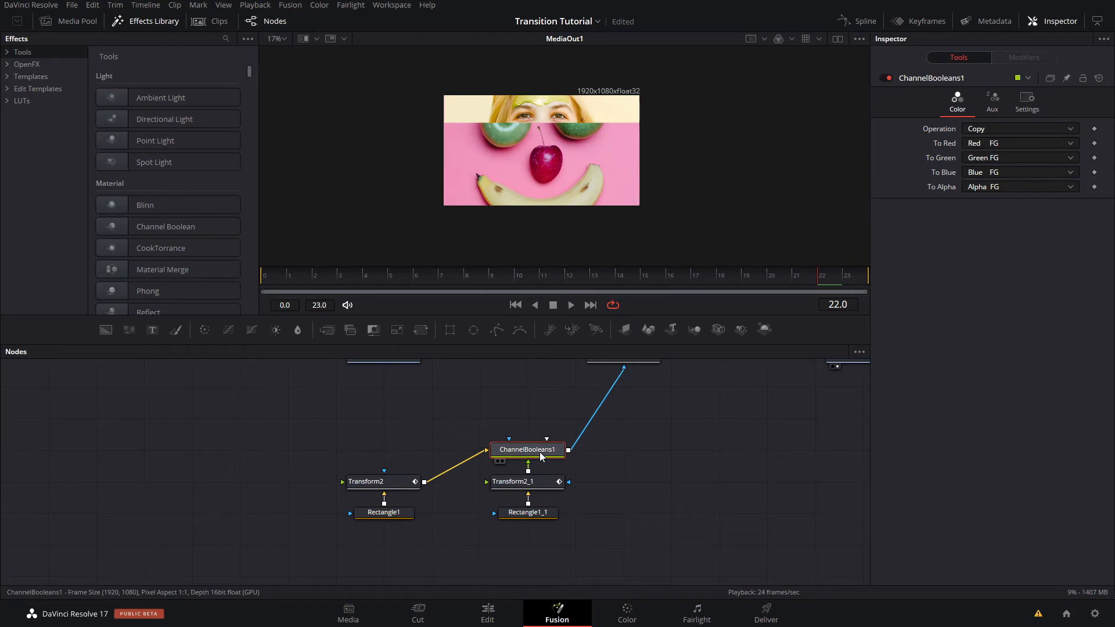
left_click(994, 128)
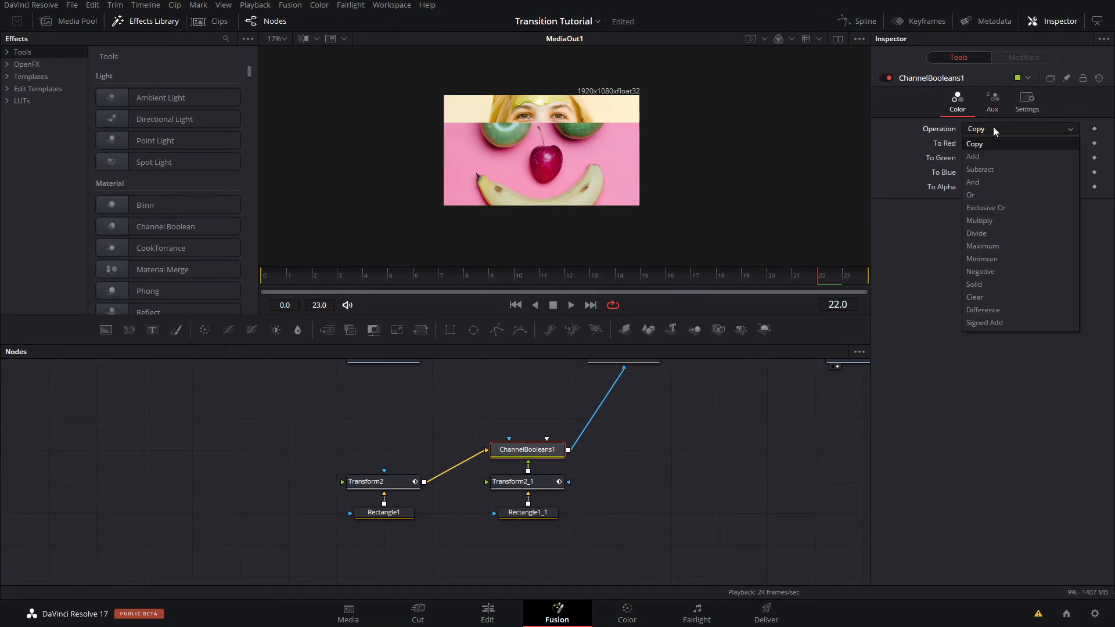
left_click(983, 148)
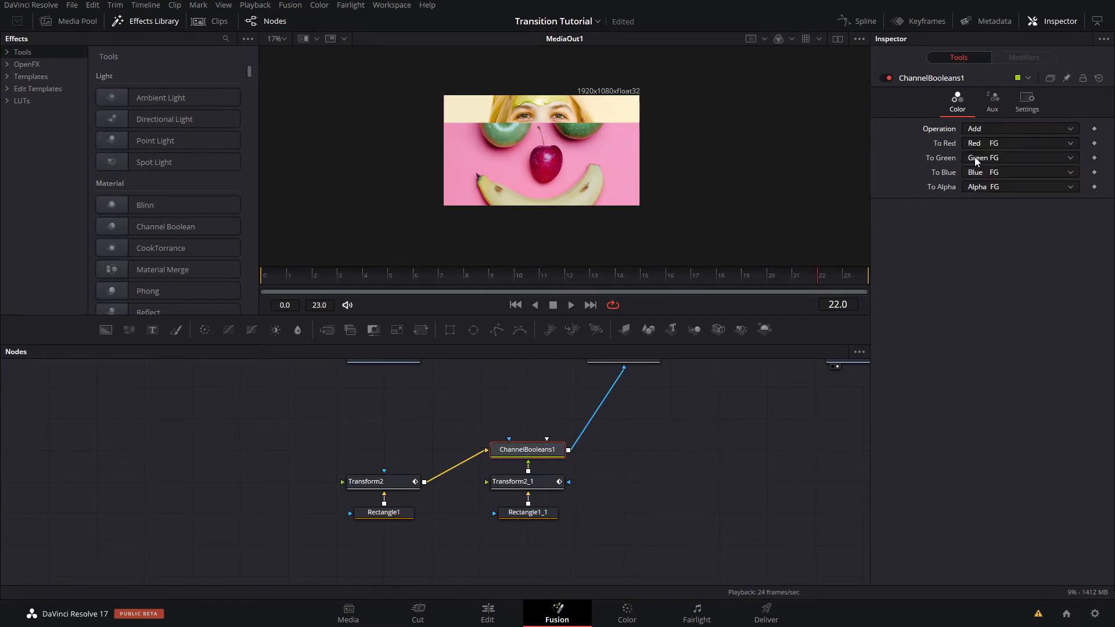
- Set Position Y of Transform2_1 to 0.25 and scrub the timeline to check both strips
left_click(529, 488)
left_click_drag(1063, 177, 1034, 178)
double_click(1066, 176)
type("0.25")
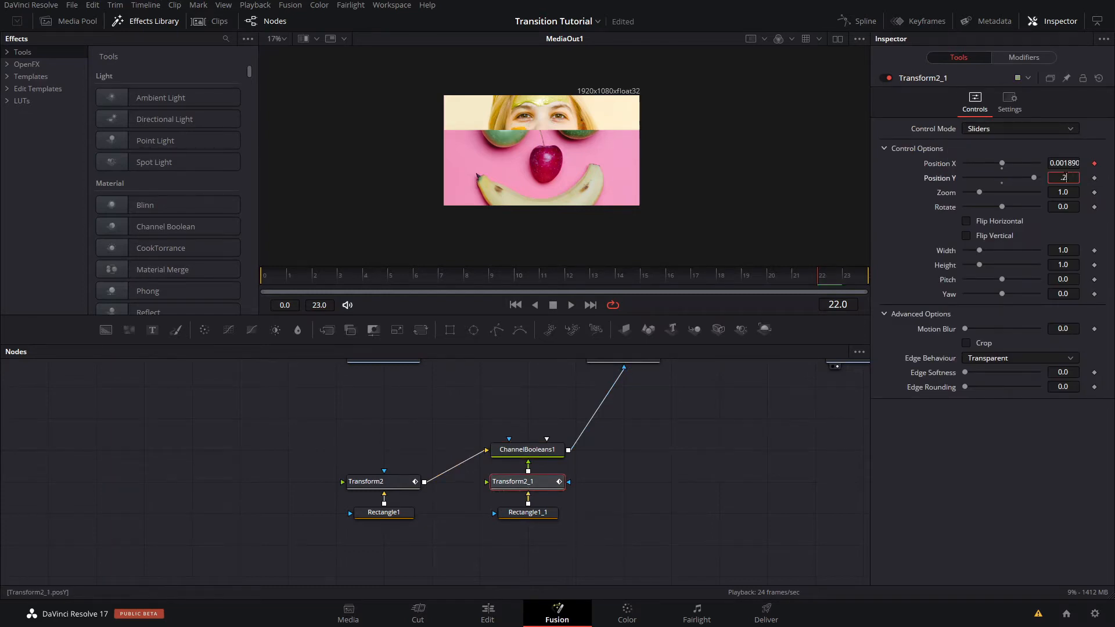
key("Tab")
left_click_drag(298, 281, 612, 277)
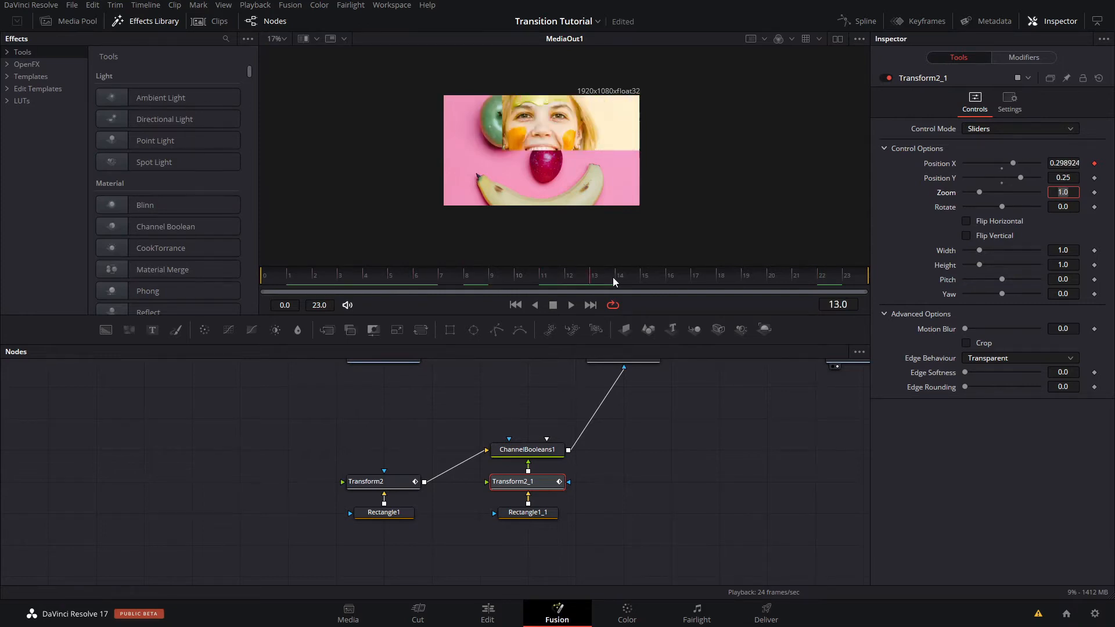
- Toggle Invert in Transform2_1's Position X Anim Curves to compare the strip's direction, leaving it off
left_click(531, 519)
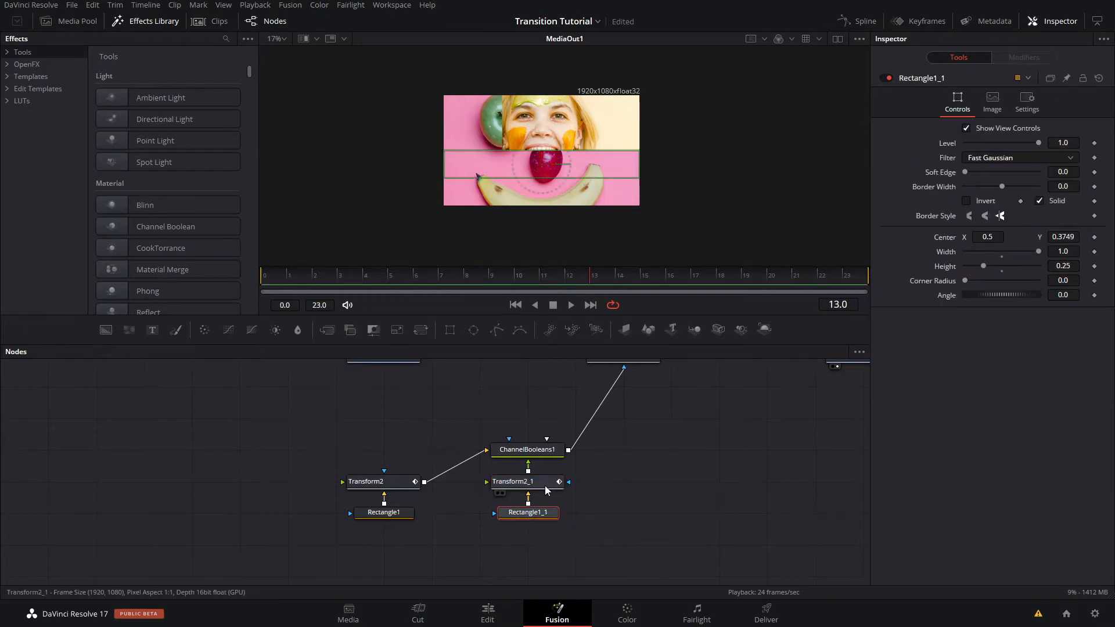
left_click(526, 482)
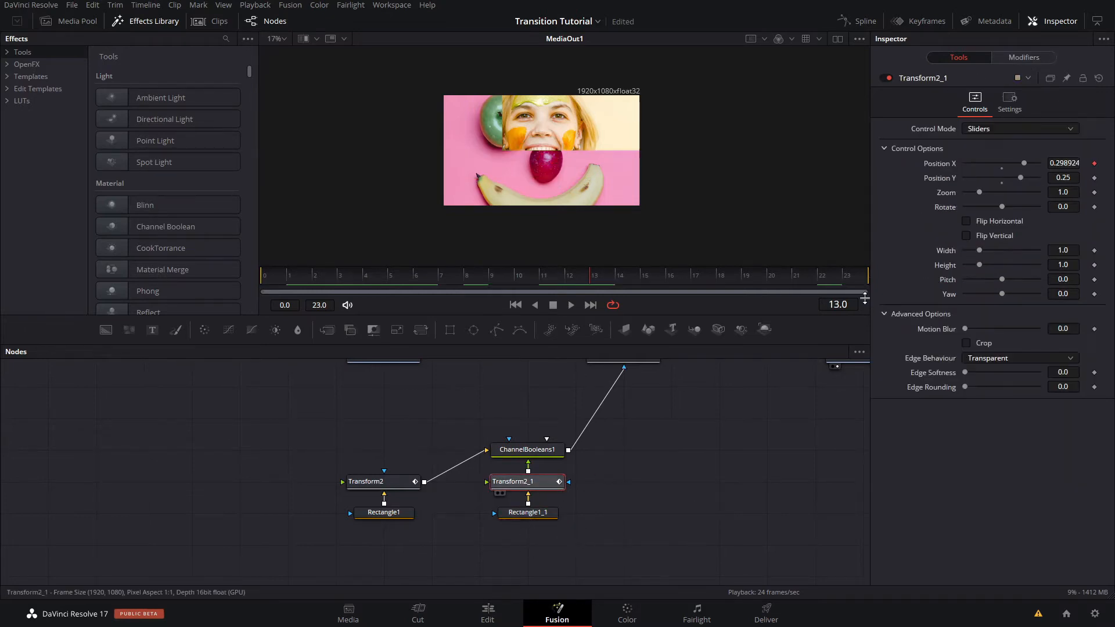
left_click(1013, 59)
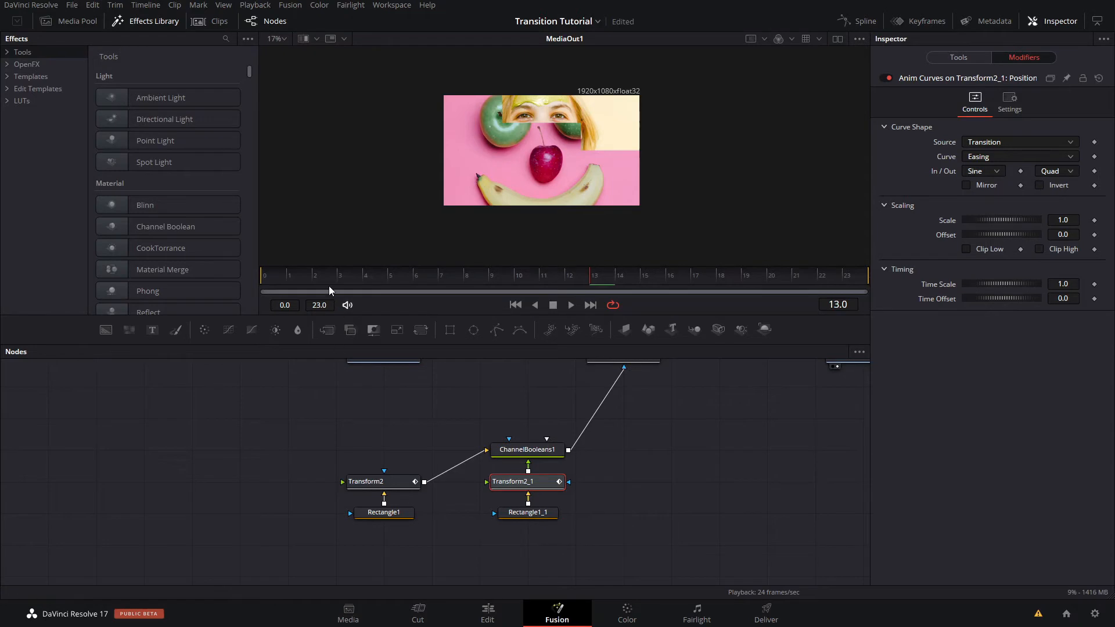
left_click(256, 277)
left_click(1039, 185)
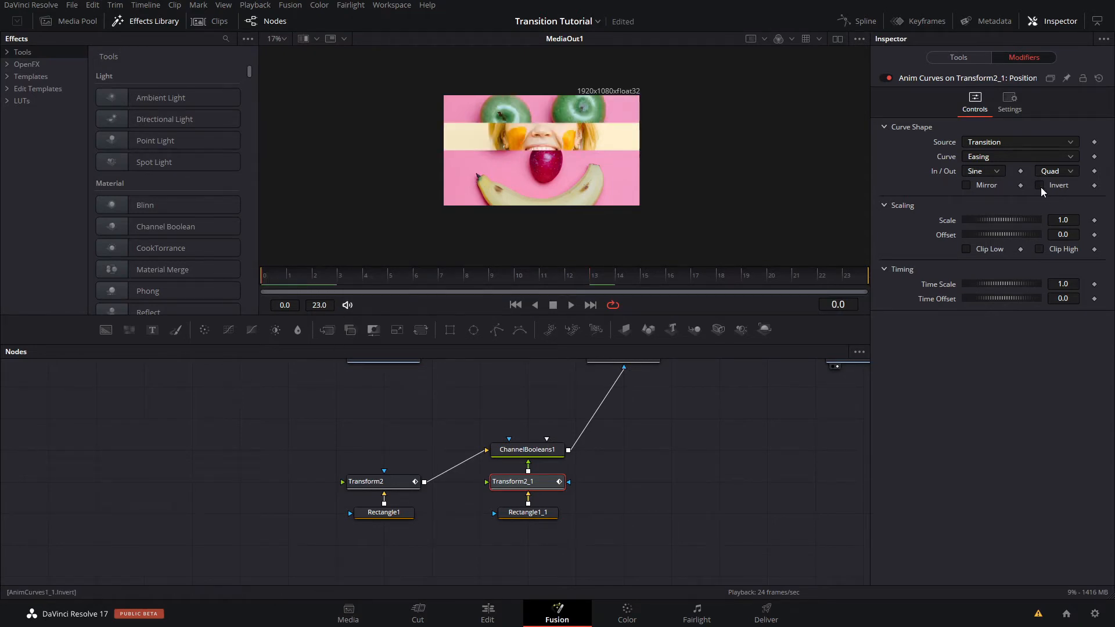
key("space")
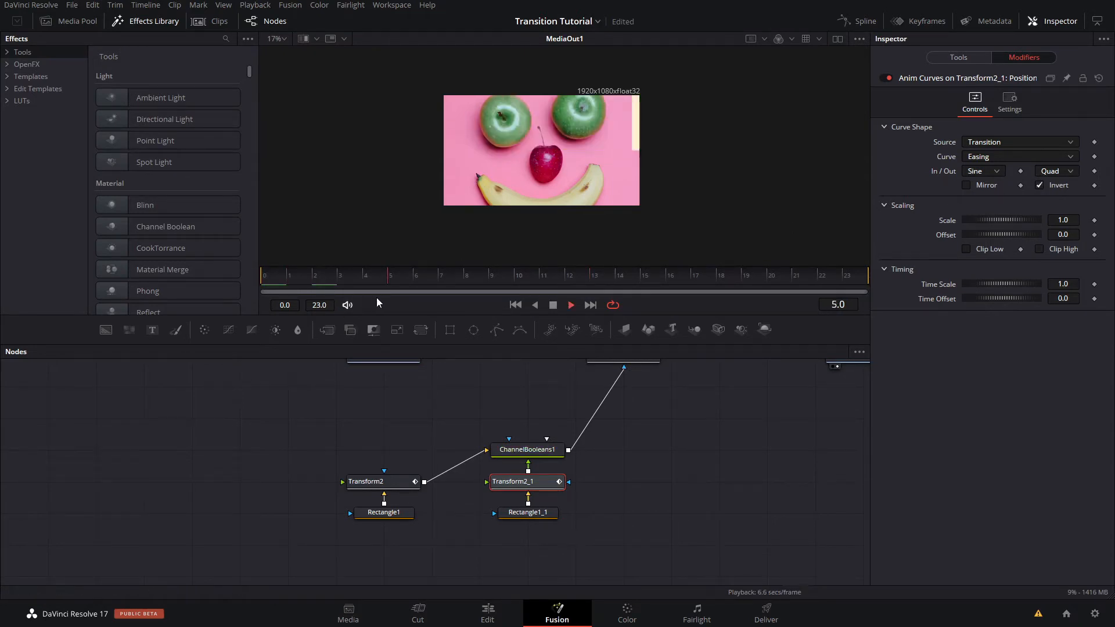
left_click(1040, 185)
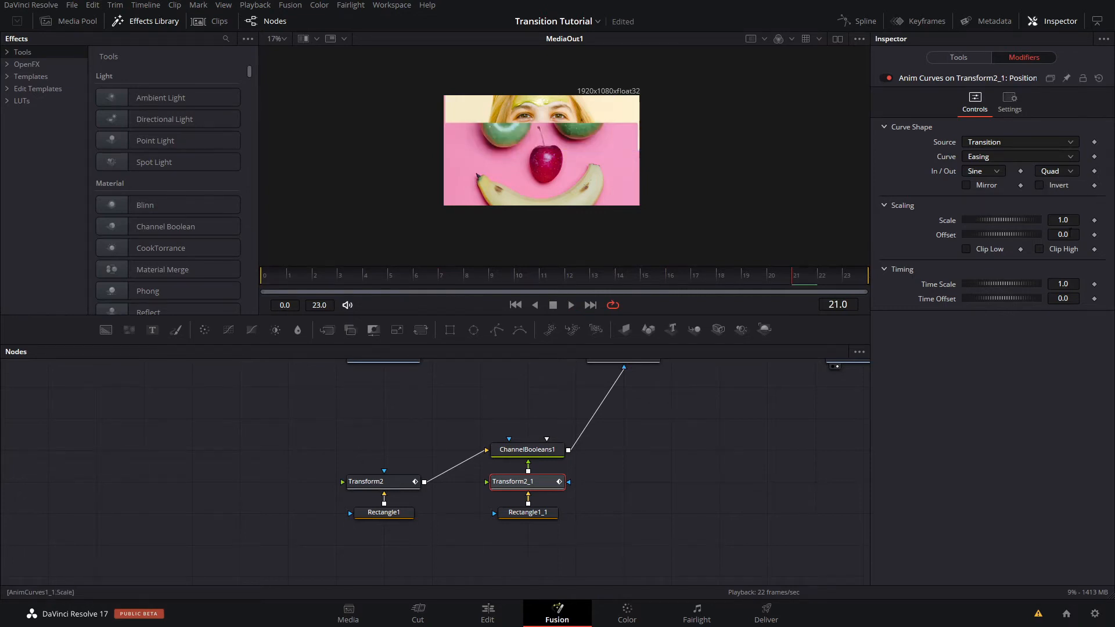
- Set the offset of Transform2_1's Position X Anim Curves to -1.0 and scrub through the opposing strip motion
left_click(846, 281)
left_click(1063, 235)
type("-1")
key("Tab")
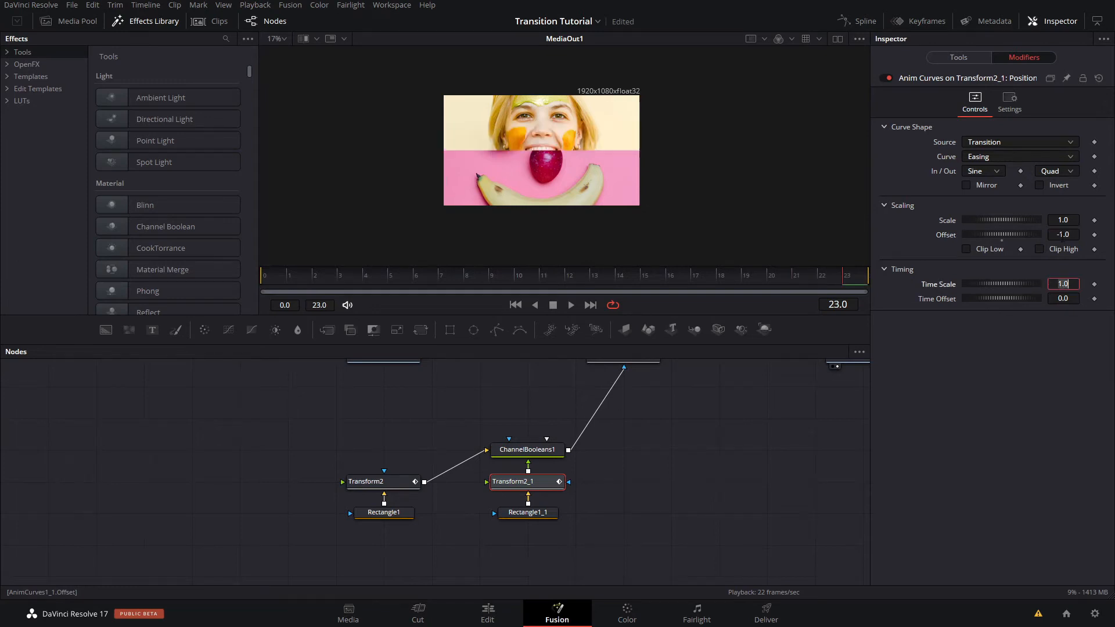
left_click(276, 277)
left_click_drag(275, 277, 815, 288)
key("BackSpace")
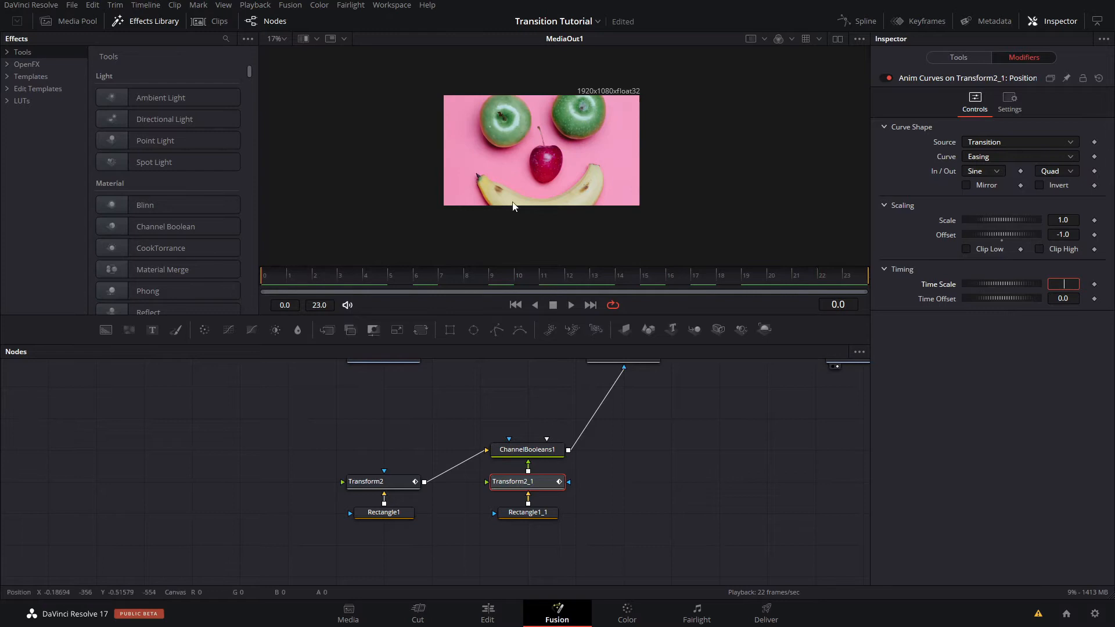
left_click(401, 278)
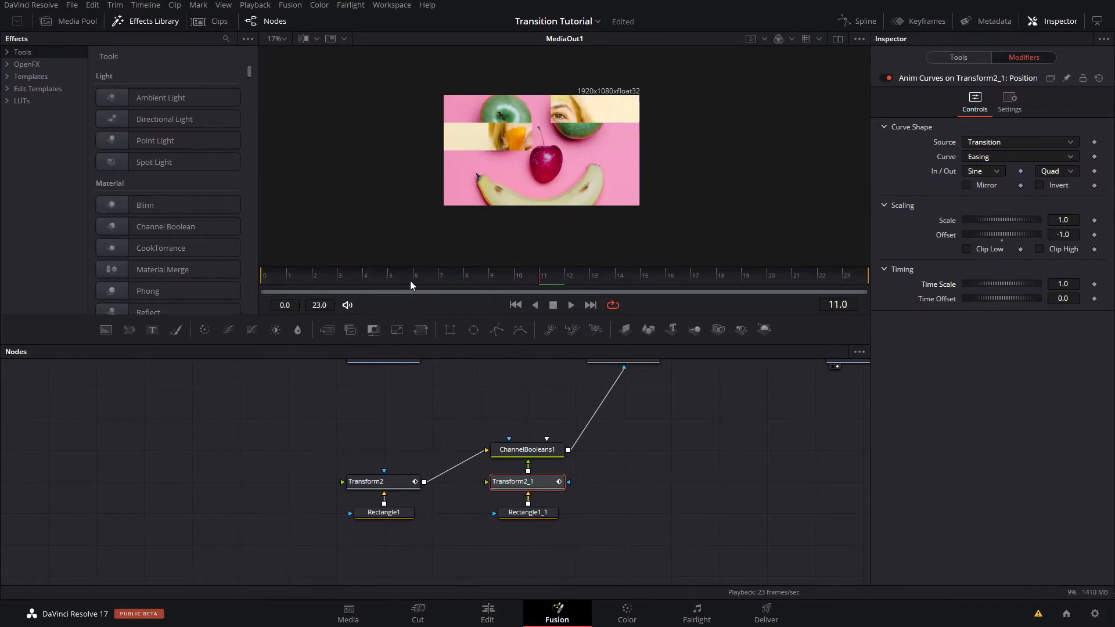
left_click_drag(272, 268, 543, 266)
- Set the time scale of Transform2_1's Anim Curves to 1.2 and scrub to check the strip's faster timing
left_click(1063, 284)
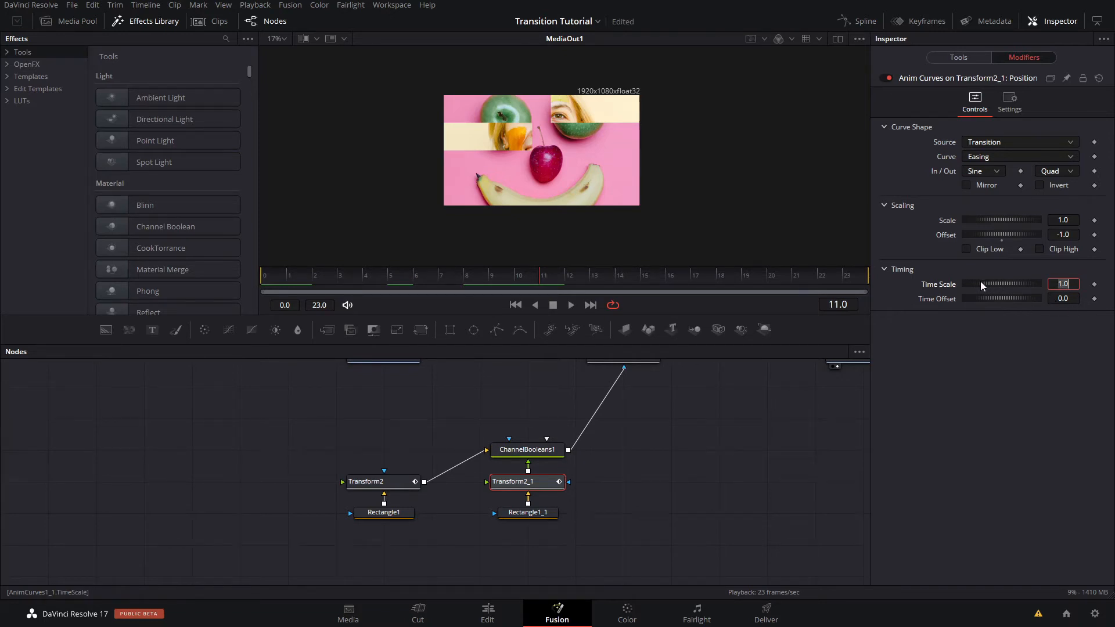
type("1.2")
key("Tab")
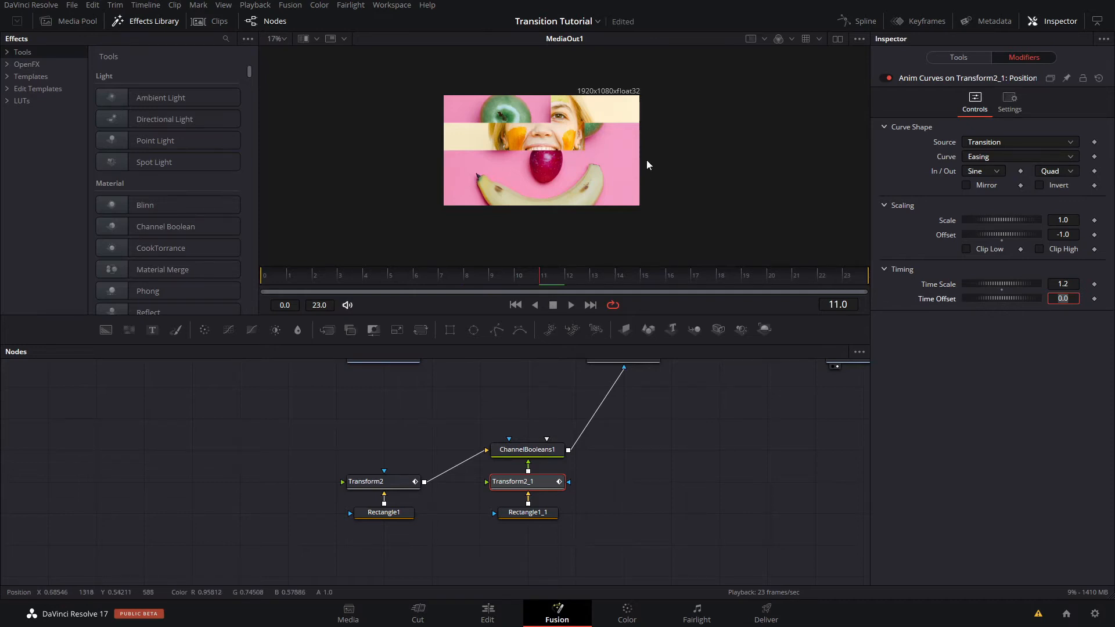
left_click_drag(535, 281, 761, 289)
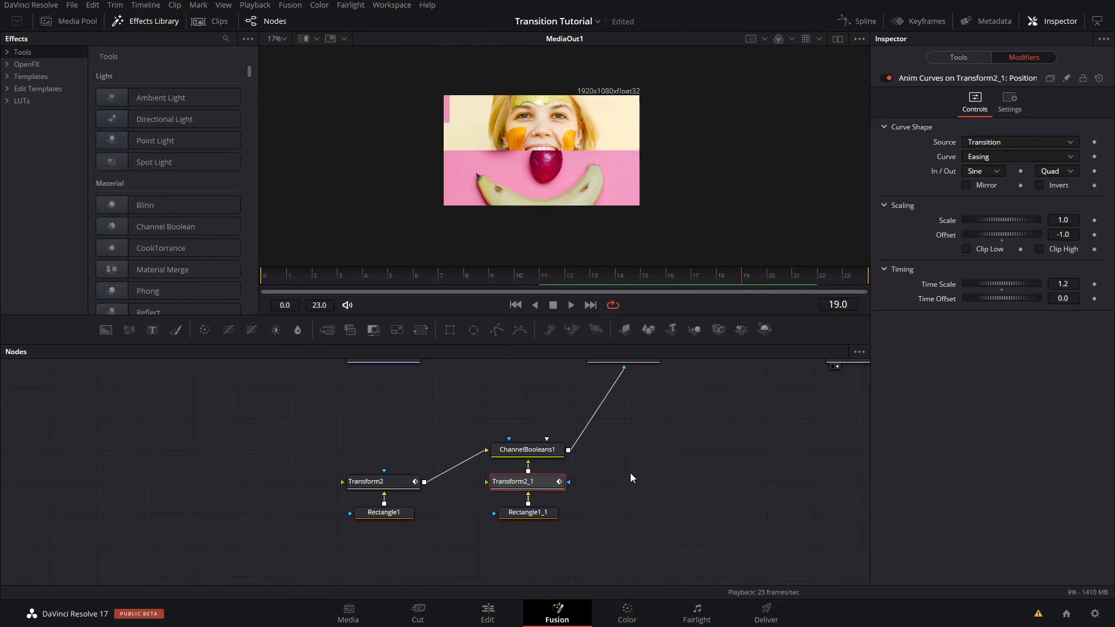
- Duplicate ChannelBooleans1, Transform2_1 and Rectangle1_1 together and arrange the copied group beside the originals for a third strip
left_click_drag(629, 473, 522, 518)
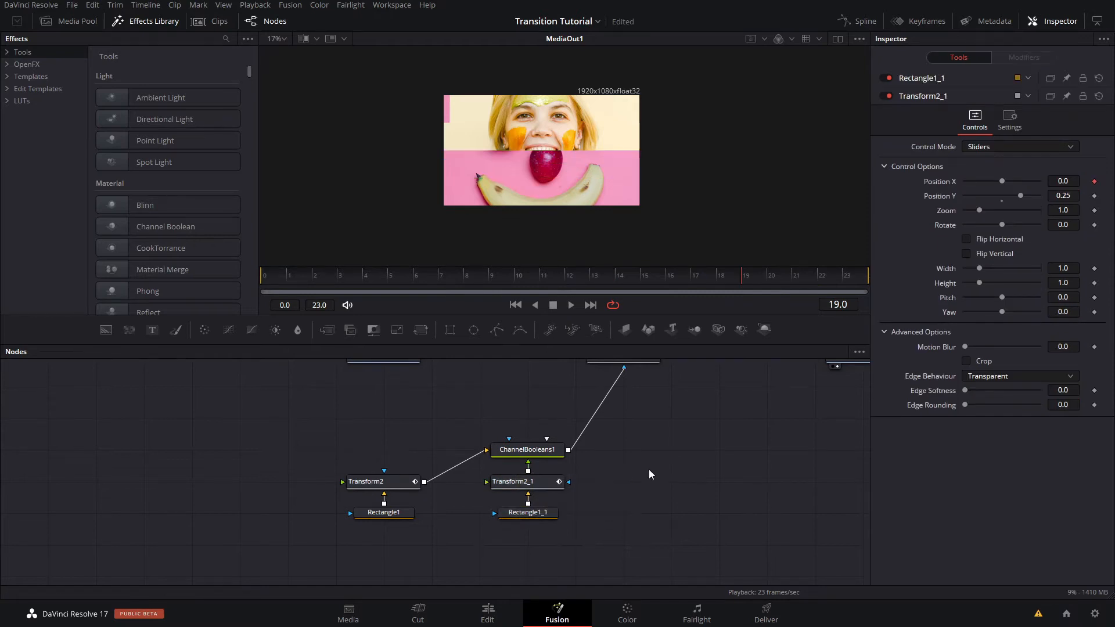
left_click_drag(643, 443, 521, 542)
key("ctrl+c")
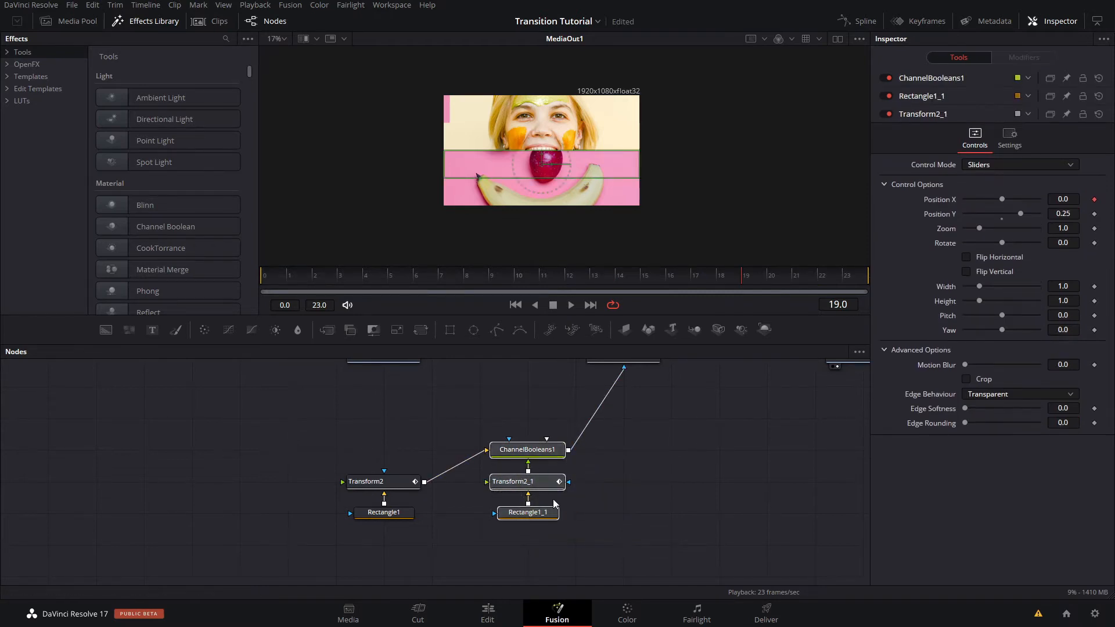
key("ctrl+v")
left_click_drag(672, 425, 644, 526)
left_click(717, 454)
left_click_drag(632, 487, 678, 490)
- Feed ChannelBooleans1 into ChannelBooleans1_1 and use ChannelBooleans1_1's output as Merge1's effect mask instead
left_click_drag(568, 451, 629, 451)
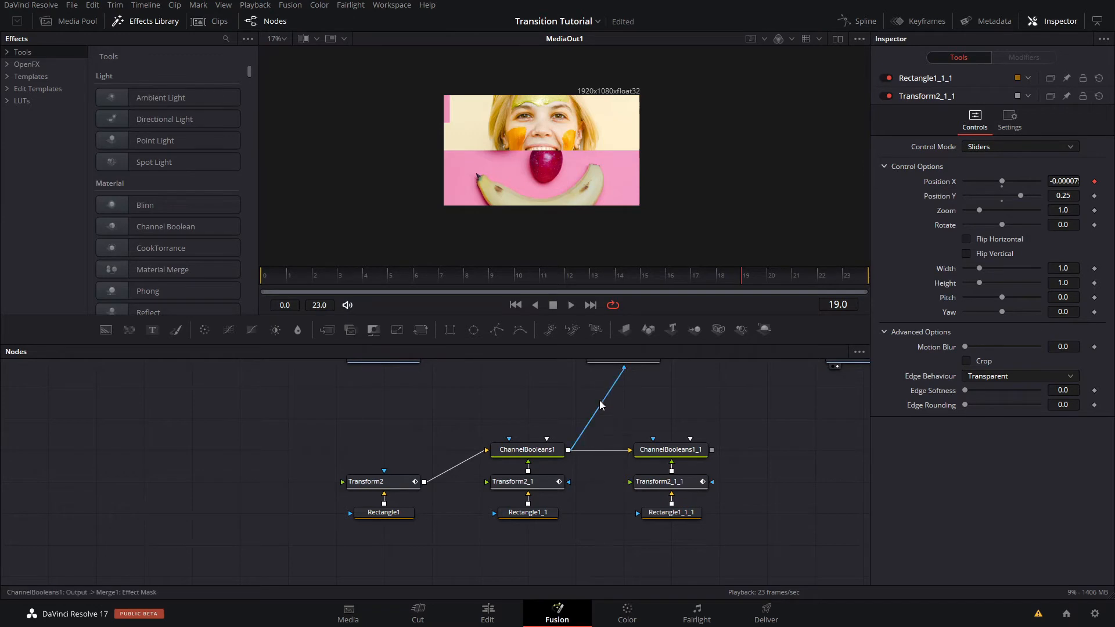
left_click_drag(601, 405, 645, 416)
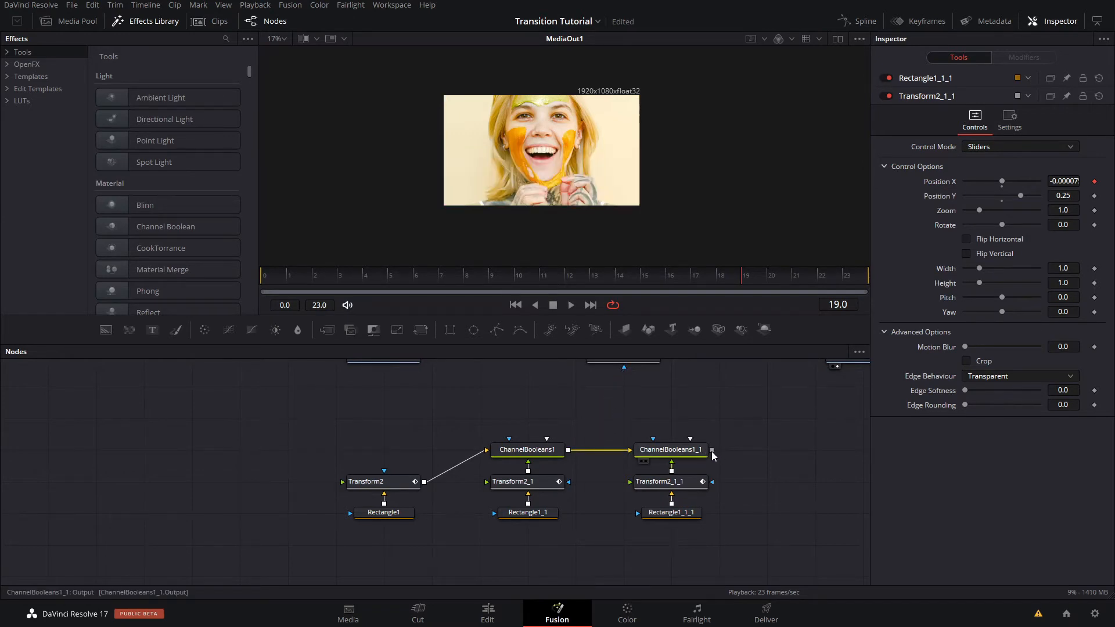
left_click_drag(712, 452, 625, 367)
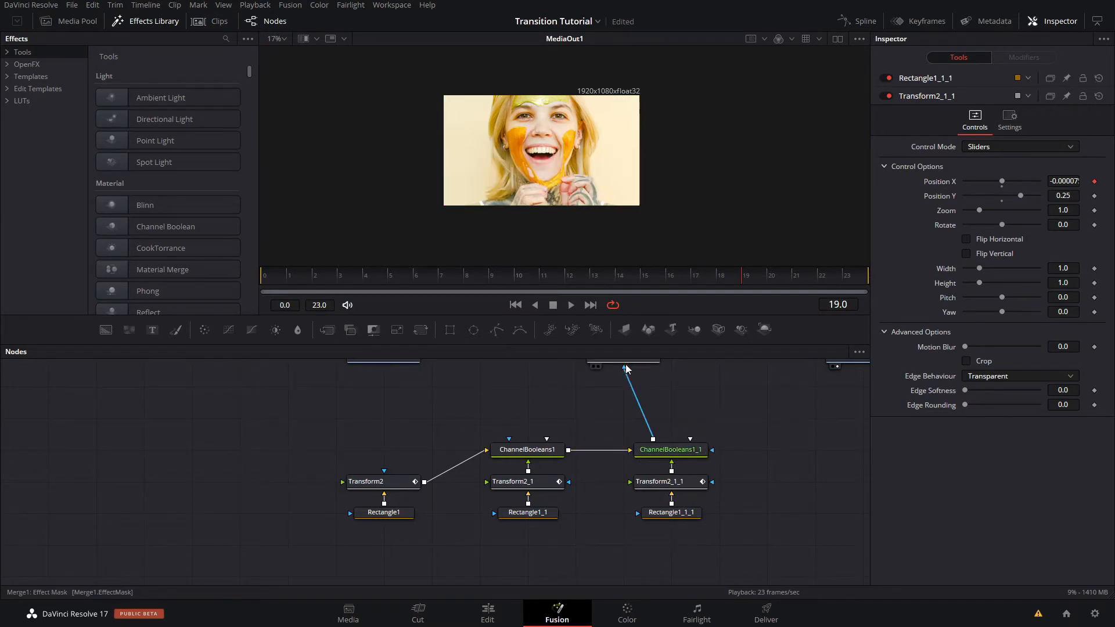
- Set Position Y of Transform2_1_1 to 0.0 and inspect the seam between the second and third strips at frame 12
left_click(668, 481)
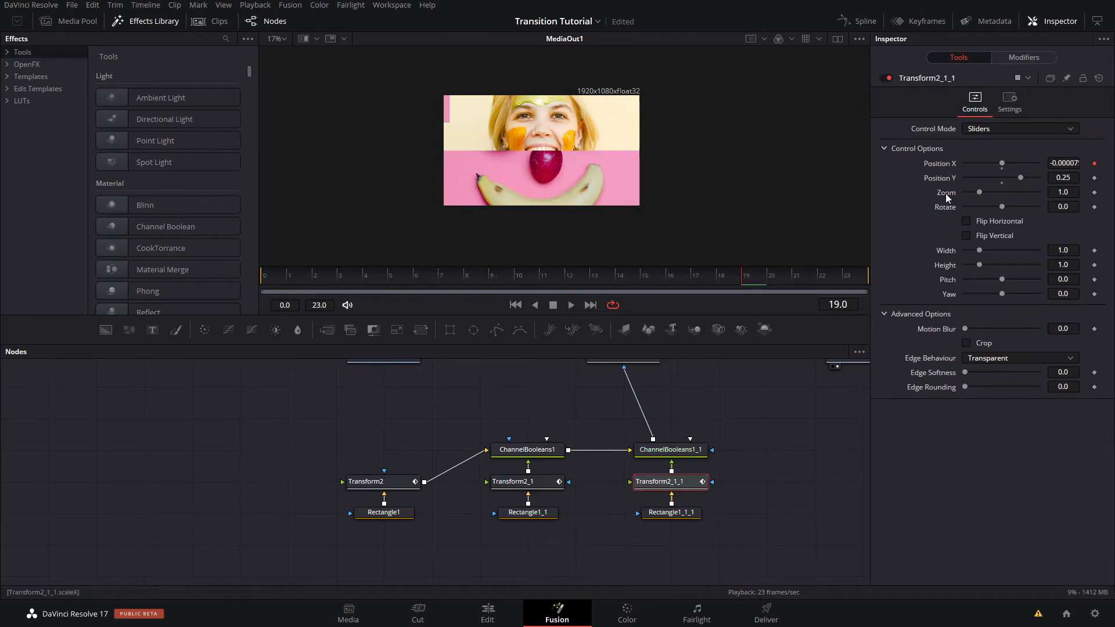
left_click(1002, 179)
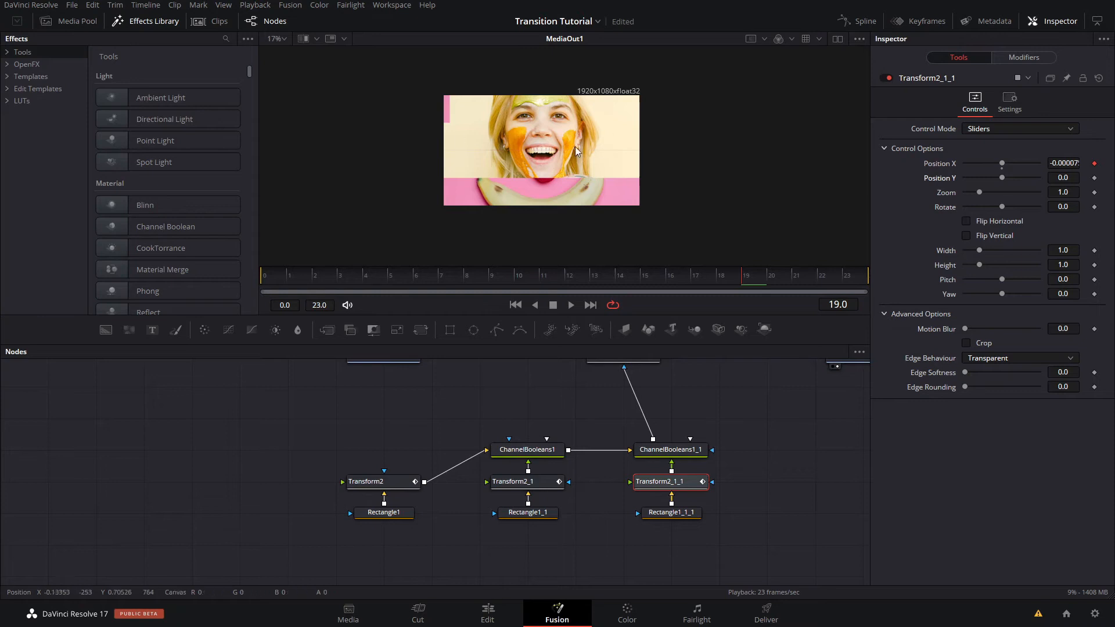
scroll(605, 172, "up", 5)
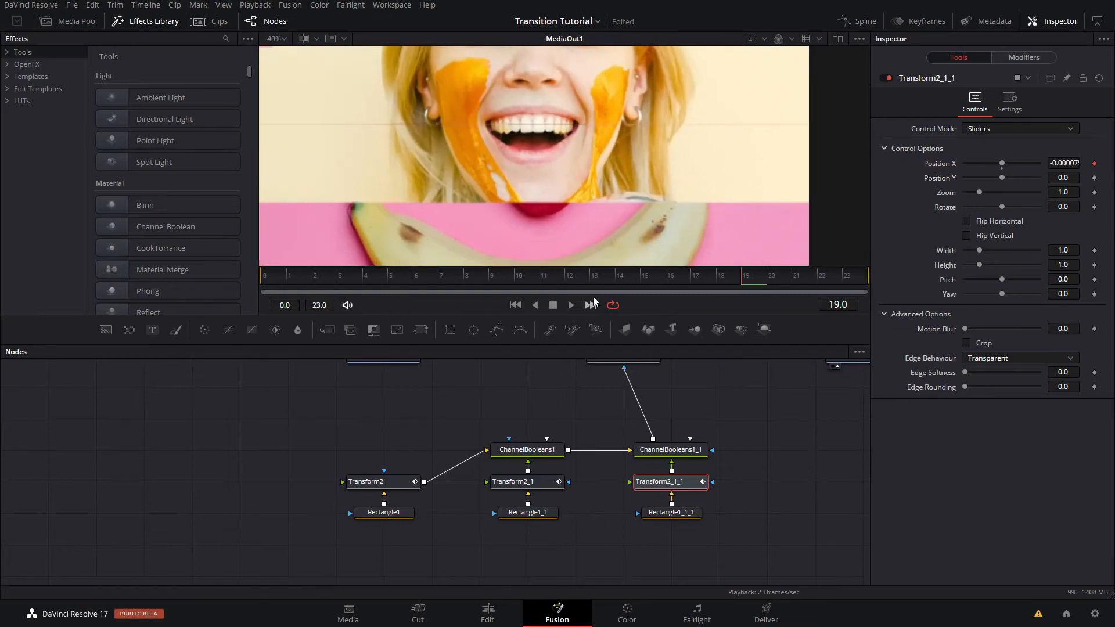
left_click_drag(593, 282, 571, 275)
scroll(603, 140, "up", 4)
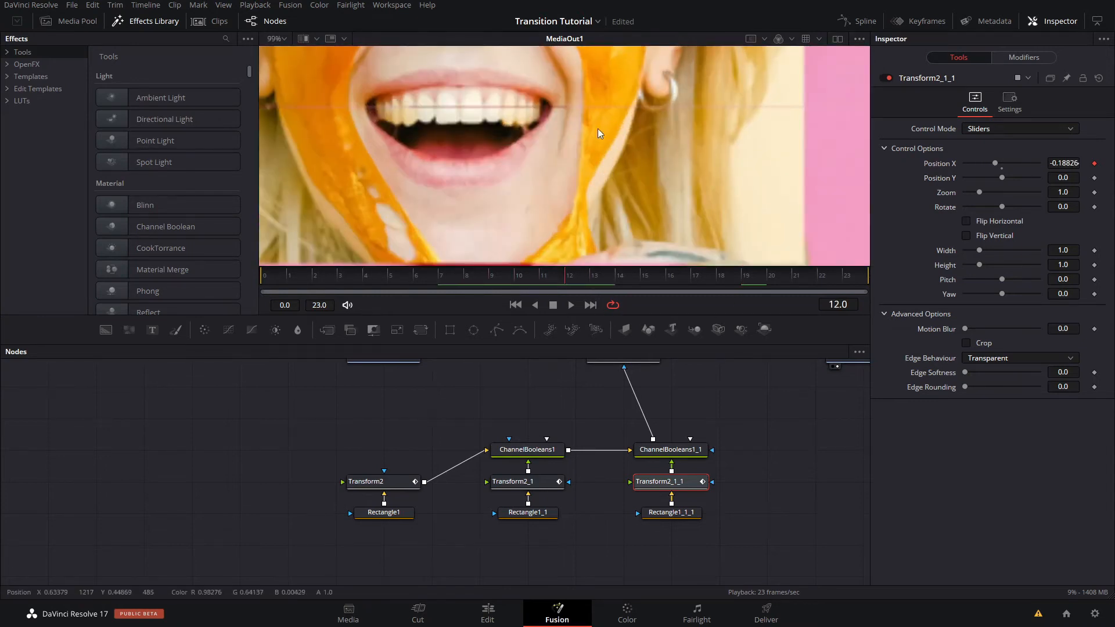
scroll(718, 230, "down", 7)
scroll(619, 193, "up", 4)
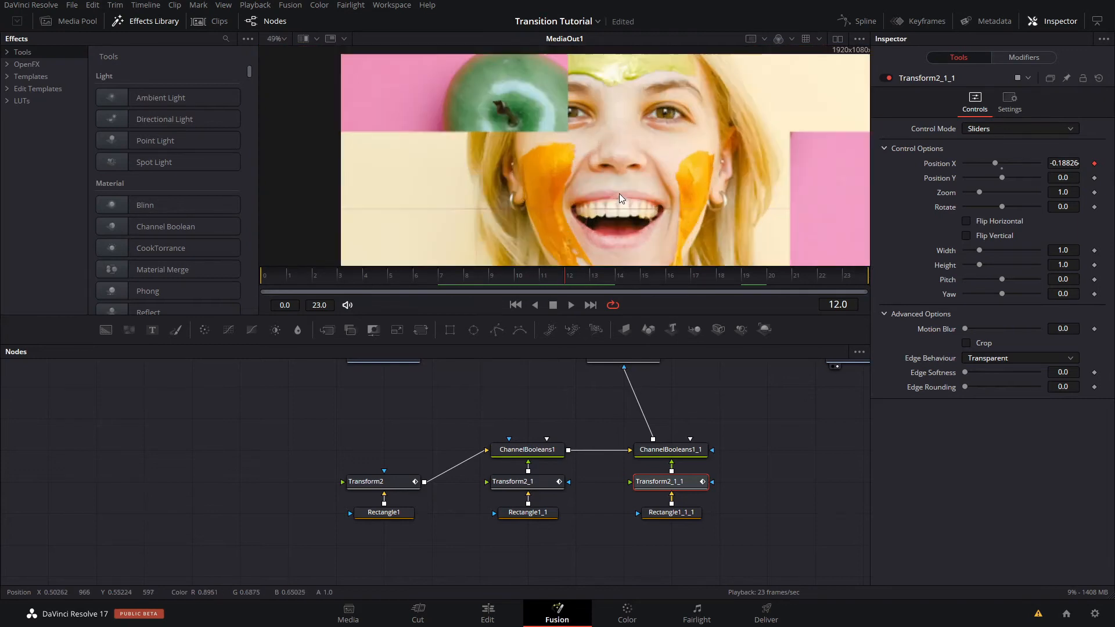
left_click_drag(619, 193, 640, 155)
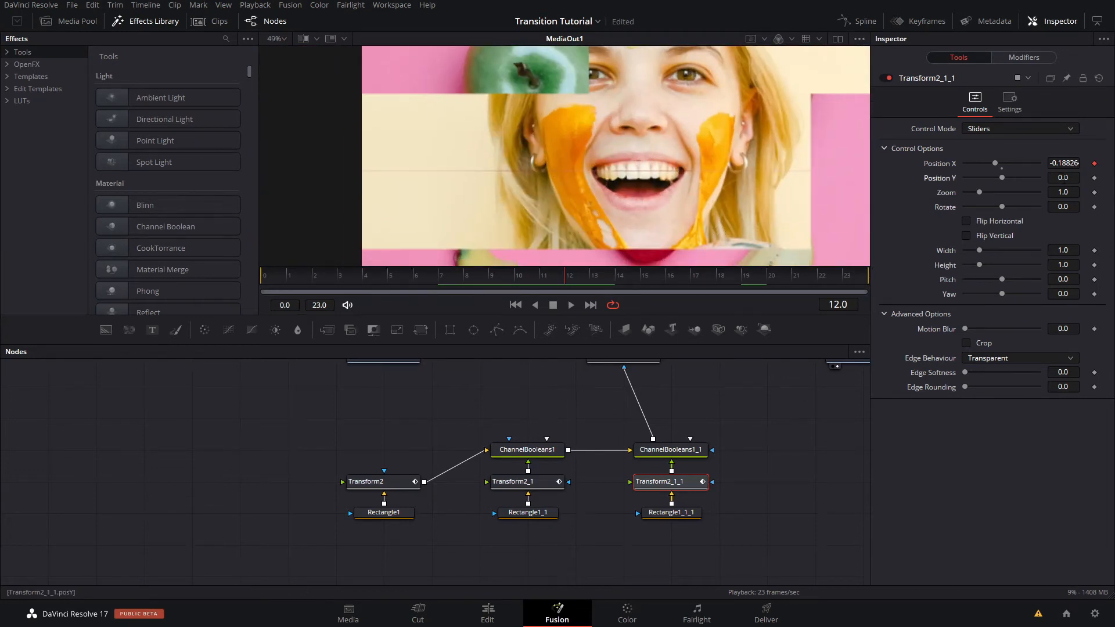
- Nudge Position Y of Transform2_1_1 to 0.0012 and check the seam and the strip motion
left_click_drag(1064, 181, 1064, 180)
scroll(719, 192, "up", 5)
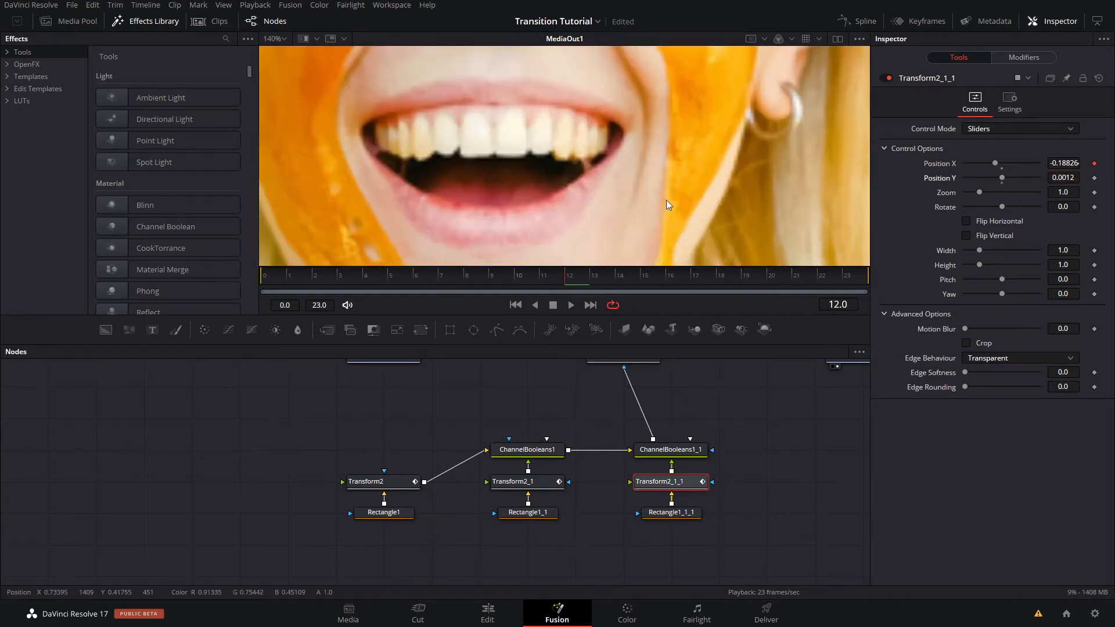
scroll(668, 199, "down", 6)
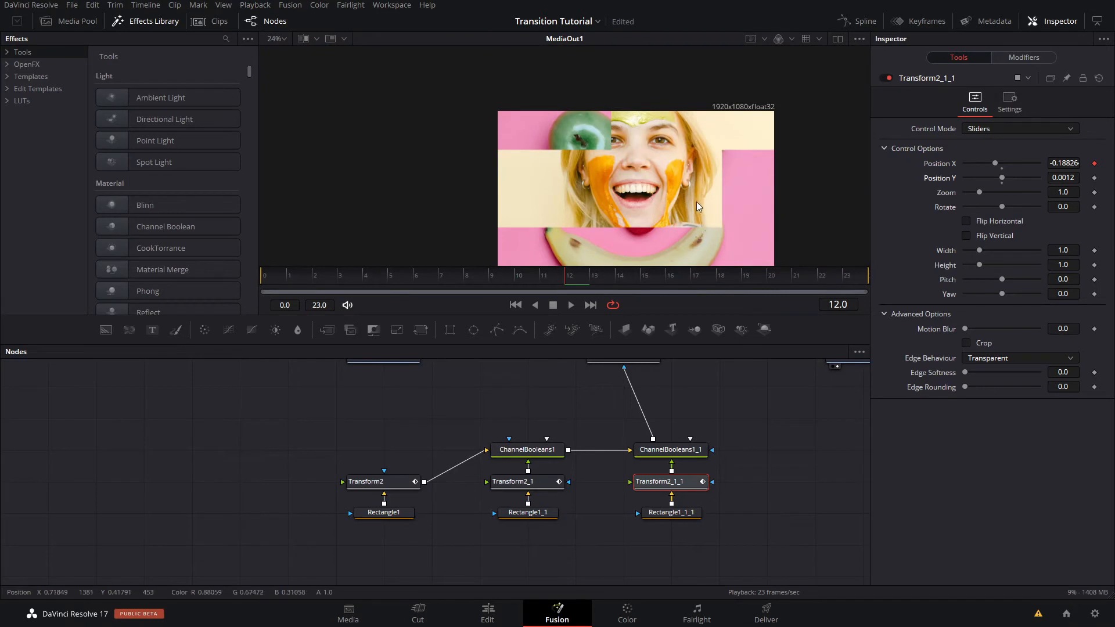
left_click_drag(695, 201, 631, 192)
left_click_drag(547, 278, 579, 290)
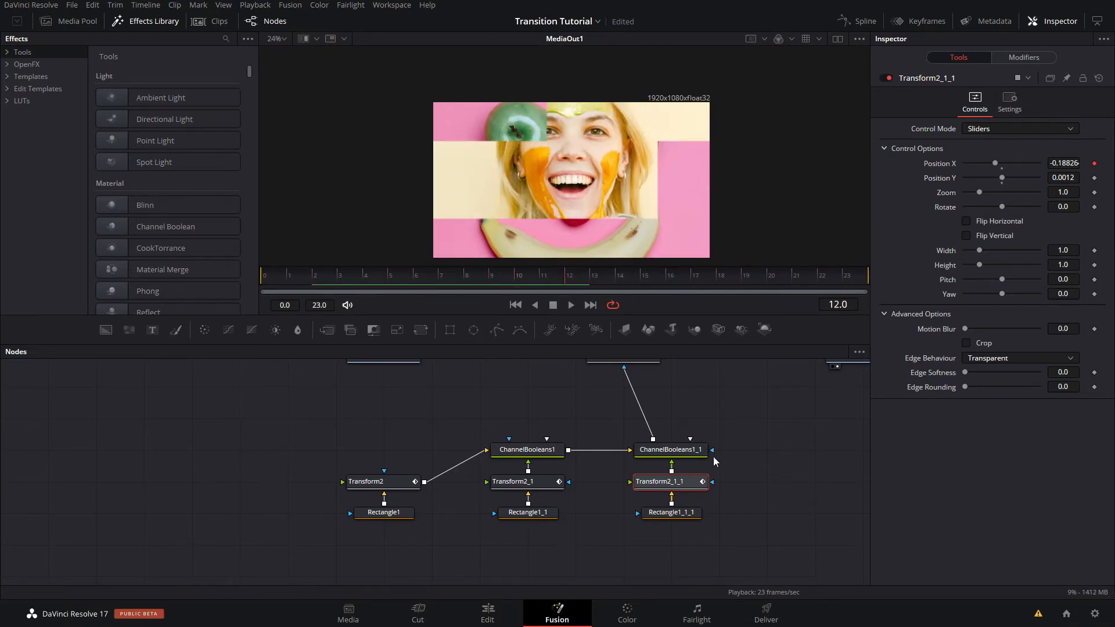
- Enable Invert and reset the offset to 0.0 in Transform2_1_1's Position X Anim Curves, then scrub the strip's motion
left_click(1008, 61)
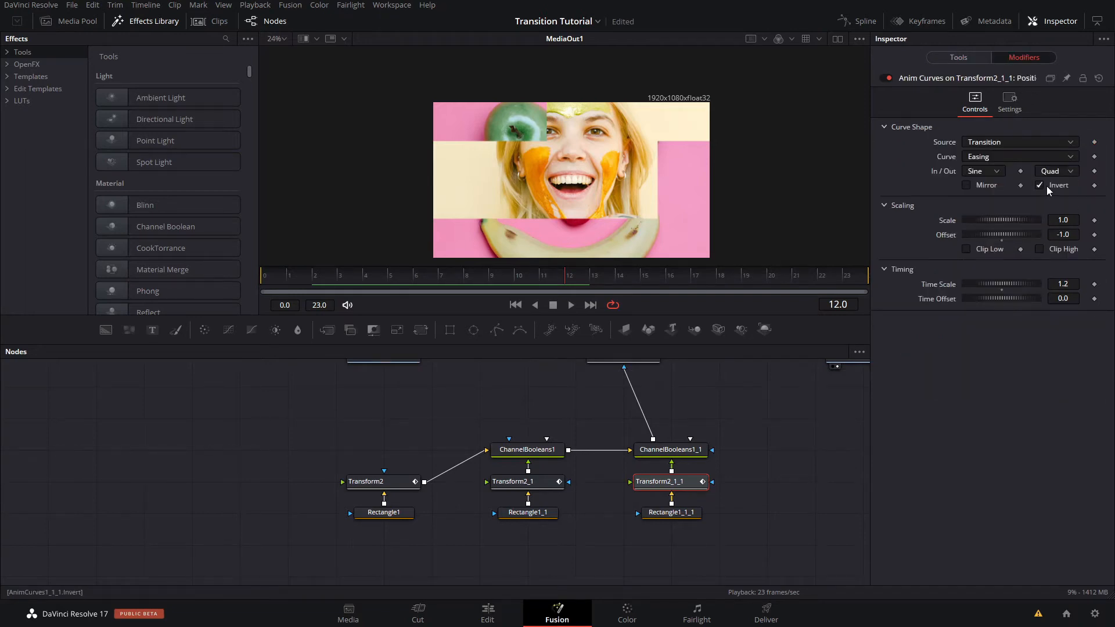
double_click(953, 233)
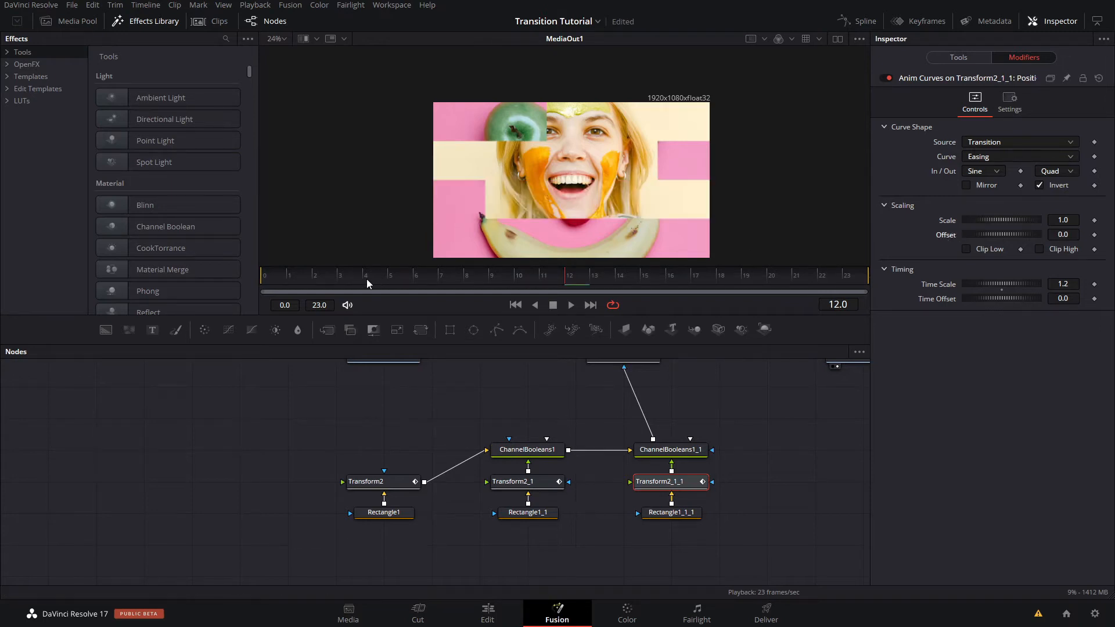
left_click_drag(319, 281, 666, 278)
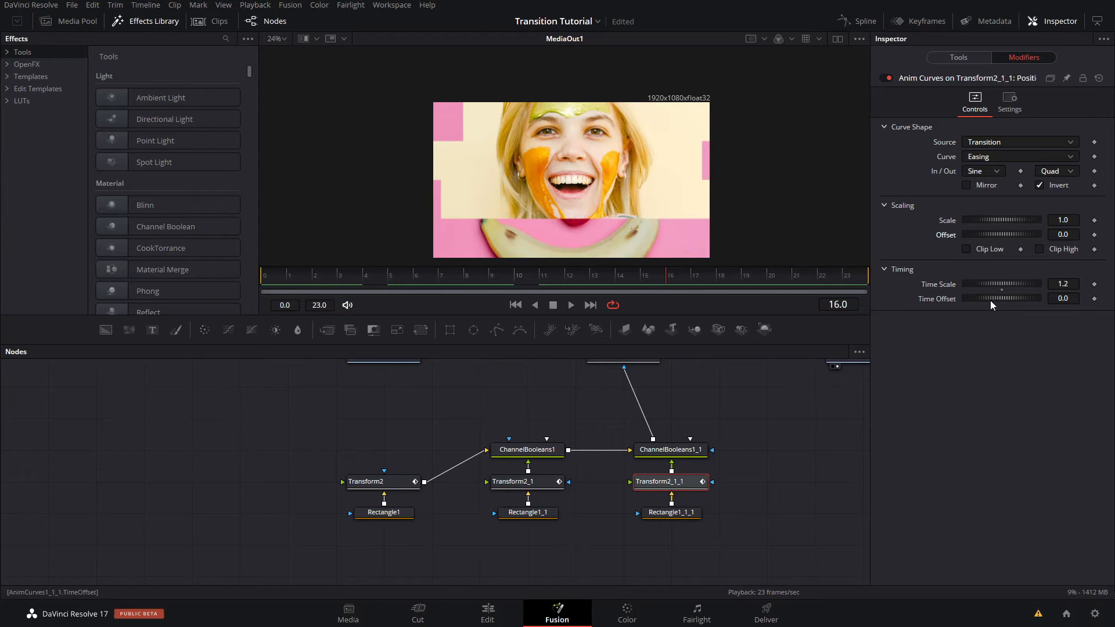
- Set the time scale of Transform2_1_1's Anim Curves to 1.4 and scrub to check the strip's timing
left_click(1054, 283)
key("BackSpace")
type("4")
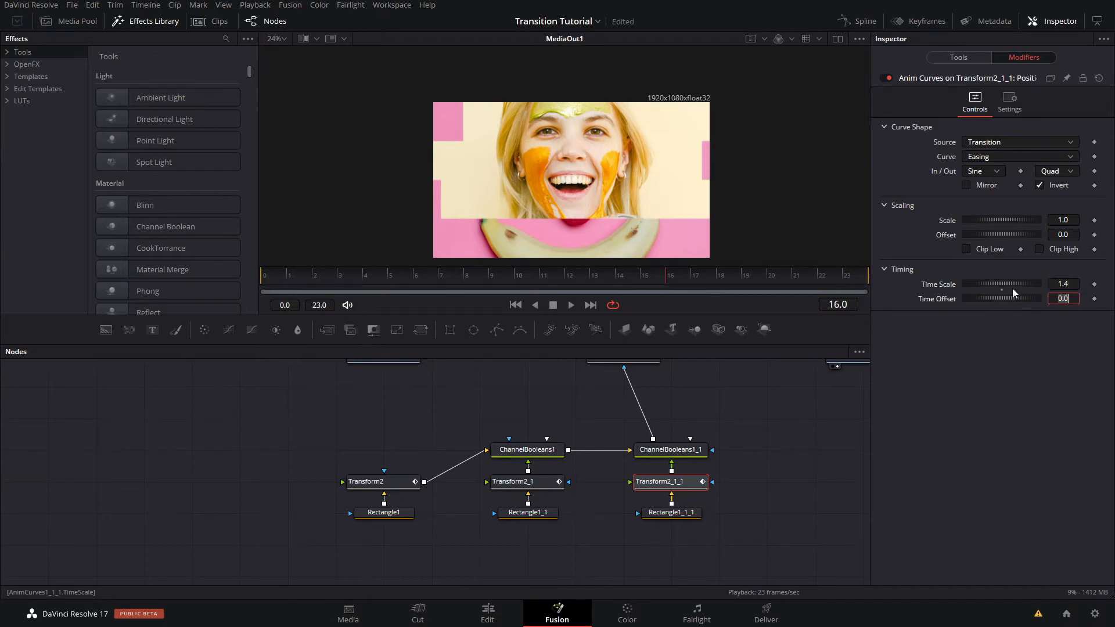
key("Tab")
left_click_drag(341, 278, 832, 290)
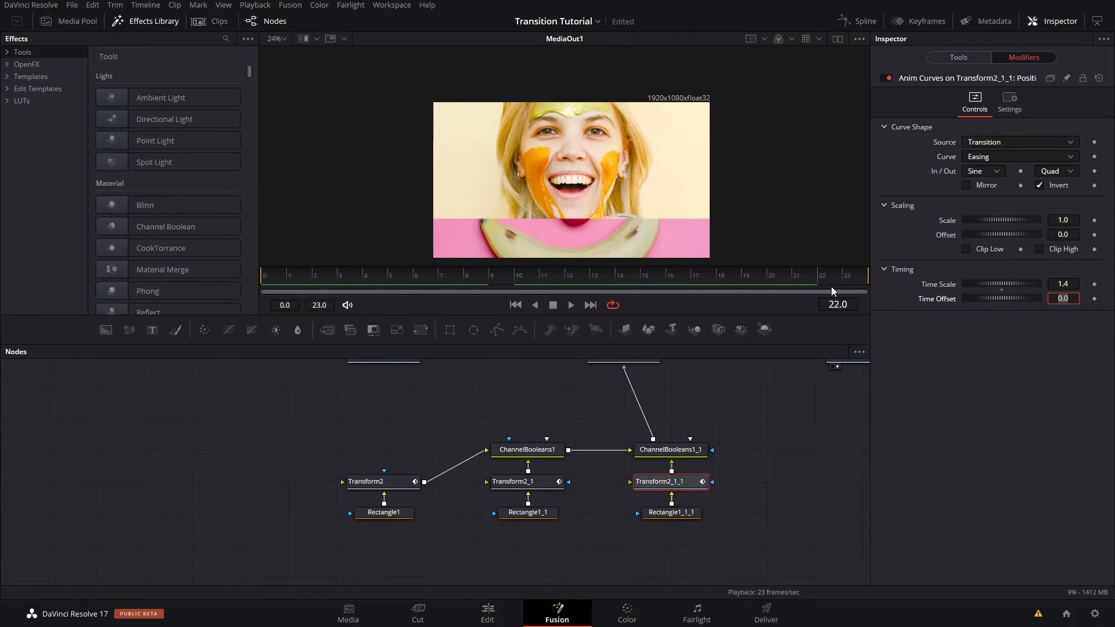
- Duplicate ChannelBooleans1_1, Transform2_1_1 and Rectangle1_1_1 together for a fourth strip
left_click(776, 432)
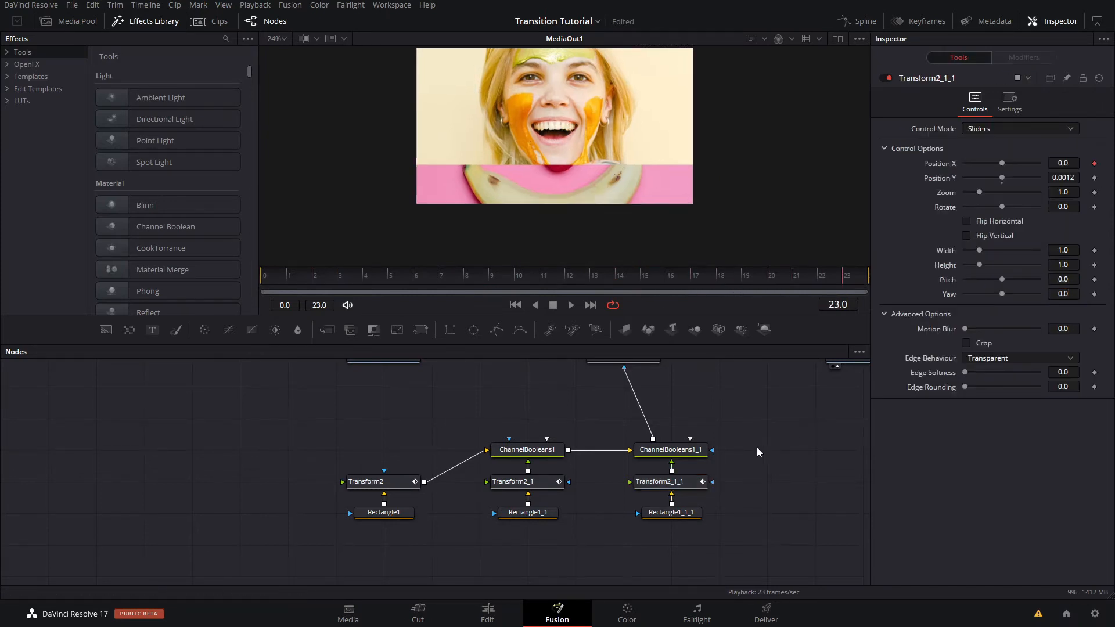
left_click_drag(761, 451, 660, 550)
key("ctrl+c")
left_click(790, 444)
key("ctrl+v")
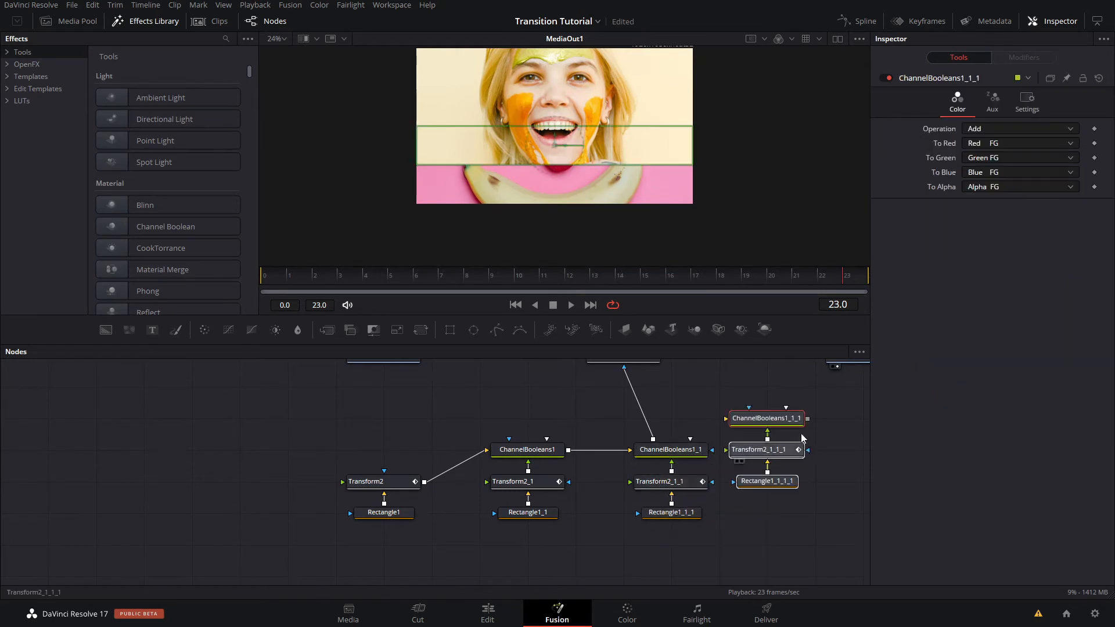
left_click_drag(801, 434, 655, 472)
- Align the copied group with the chain, feed ChannelBooleans1_1 into ChannelBooleans1_1_1, and connect that to Merge1's effect mask
left_click_drag(631, 452, 686, 602)
left_click_drag(669, 508, 478, 395)
left_click(682, 484)
left_click_drag(566, 475, 651, 476)
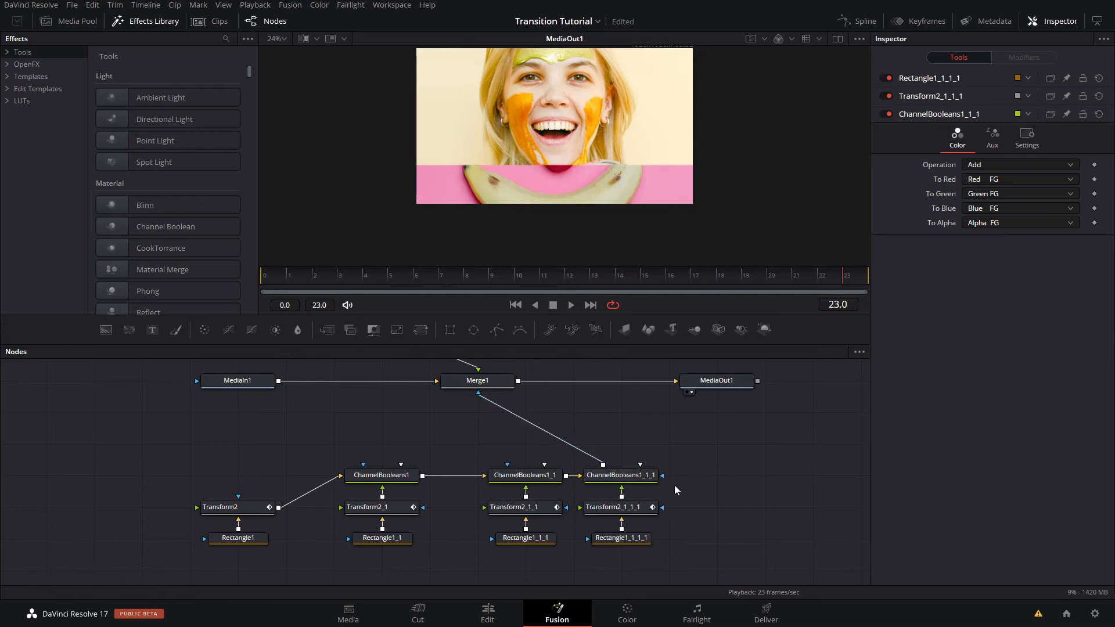
- Move the ChannelBooleans1_1, Transform2_1_1 and Rectangle1_1_1 group closer to the second strip's nodes
left_click(595, 473)
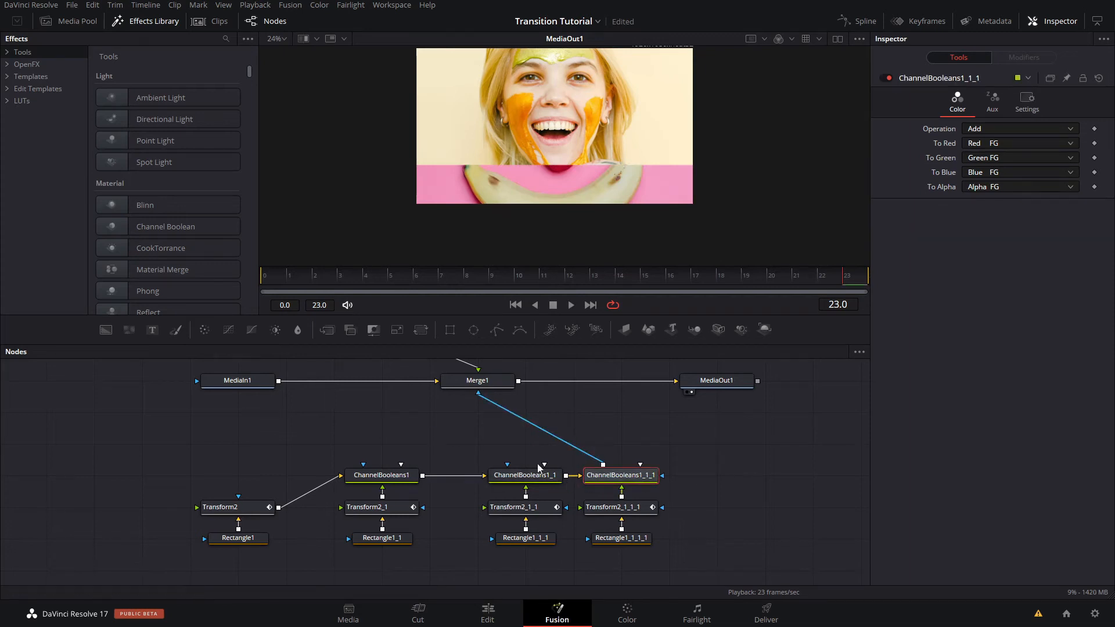
left_click_drag(537, 464, 487, 471)
left_click(435, 455)
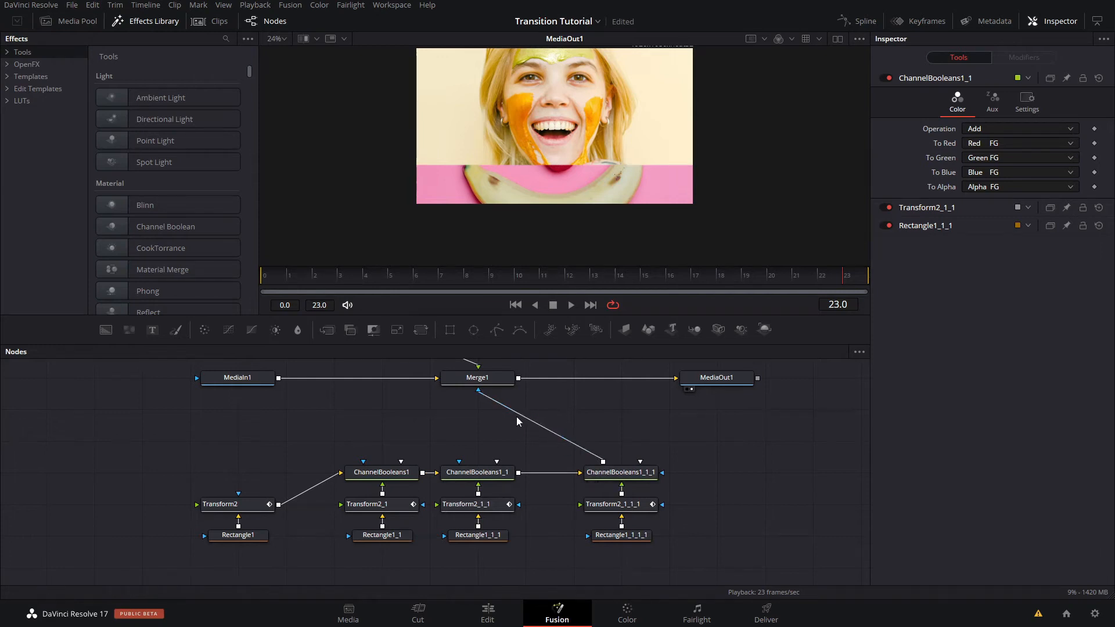
- Set Position Y of Transform2_1_1_1 to -0.25 to place the fourth strip at the bottom of the image
left_click(618, 473)
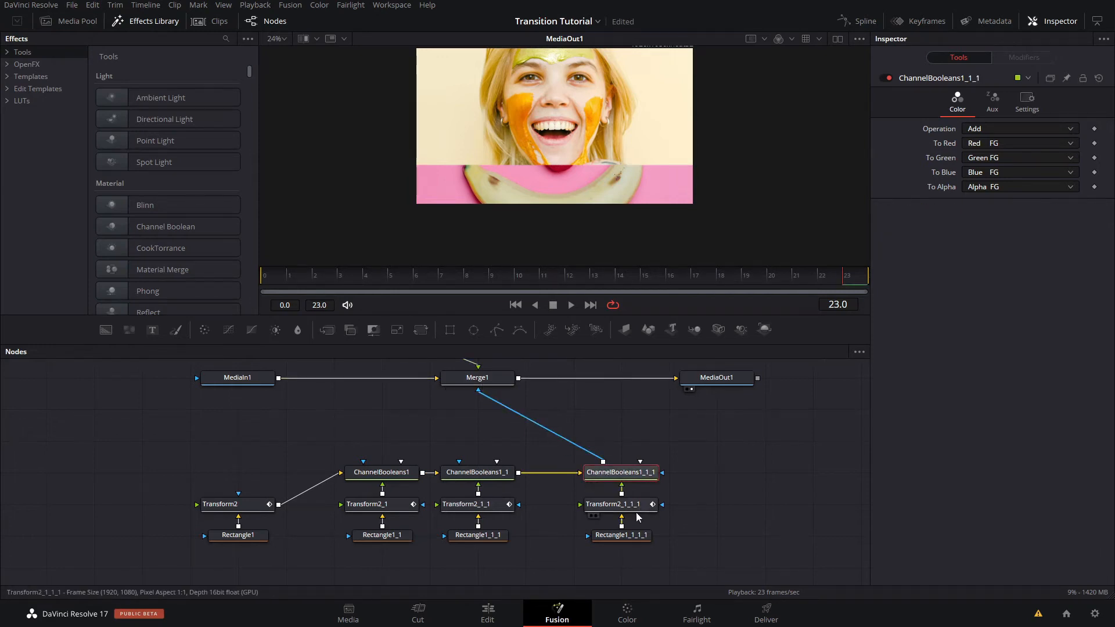
left_click(635, 507)
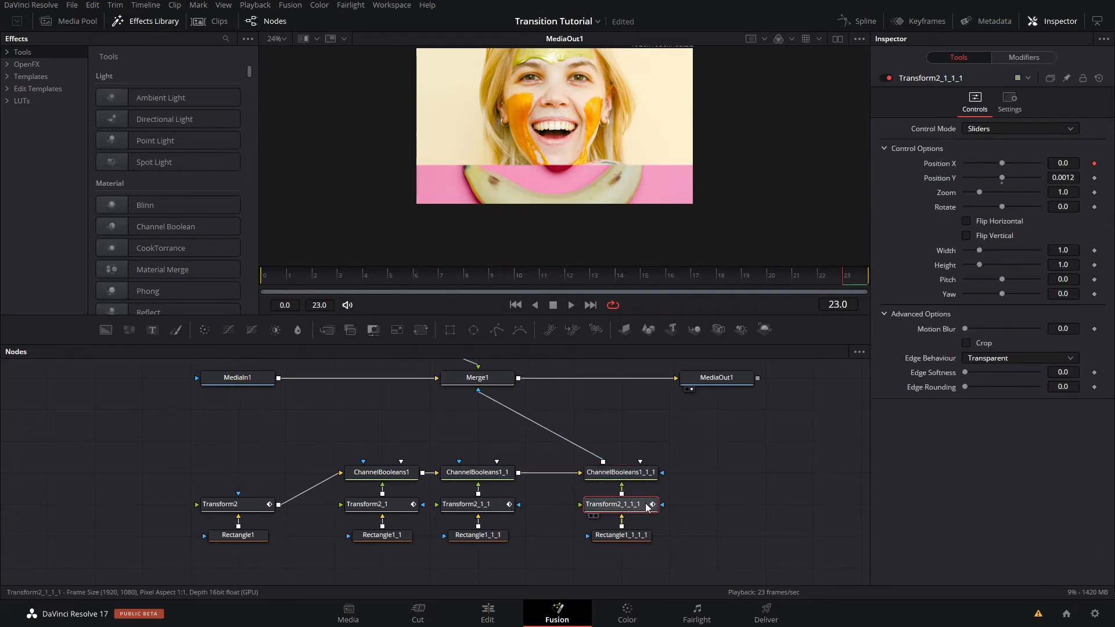
left_click(1063, 179)
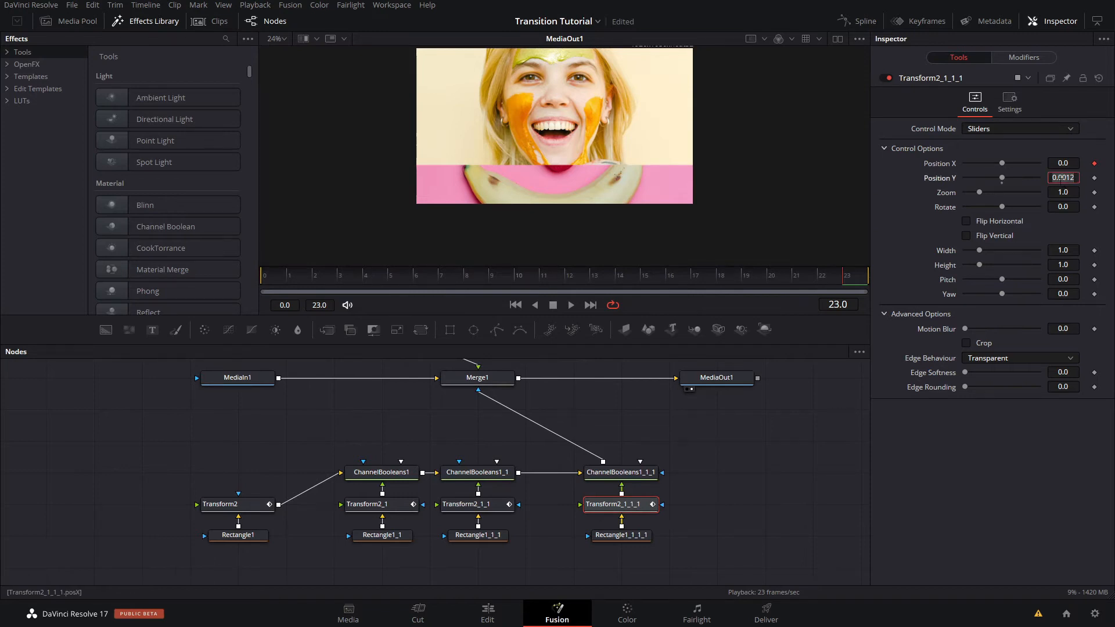
type("-0")
type(".25")
key("Tab")
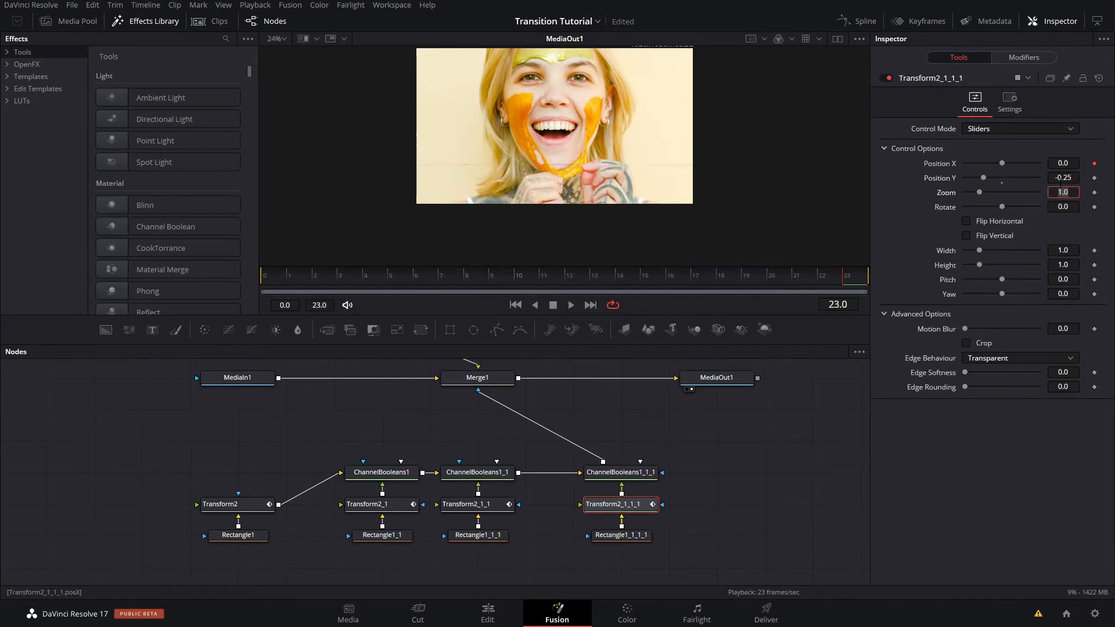
- Try a Position Y of -0.2458 on Transform2_1_1_1, inspect the image's lower edge, and return the value to -0.25
scroll(604, 140, "up", 1)
left_click_drag(619, 159, 663, 112)
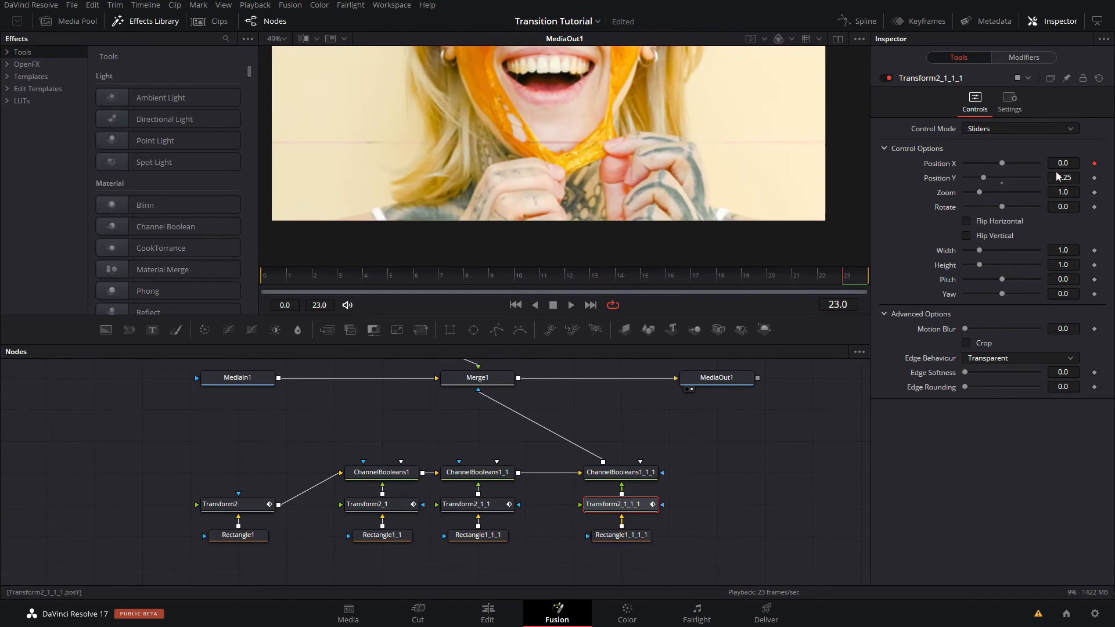
left_click_drag(1060, 177, 1085, 177)
scroll(770, 223, "up", 5)
scroll(618, 223, "down", 6)
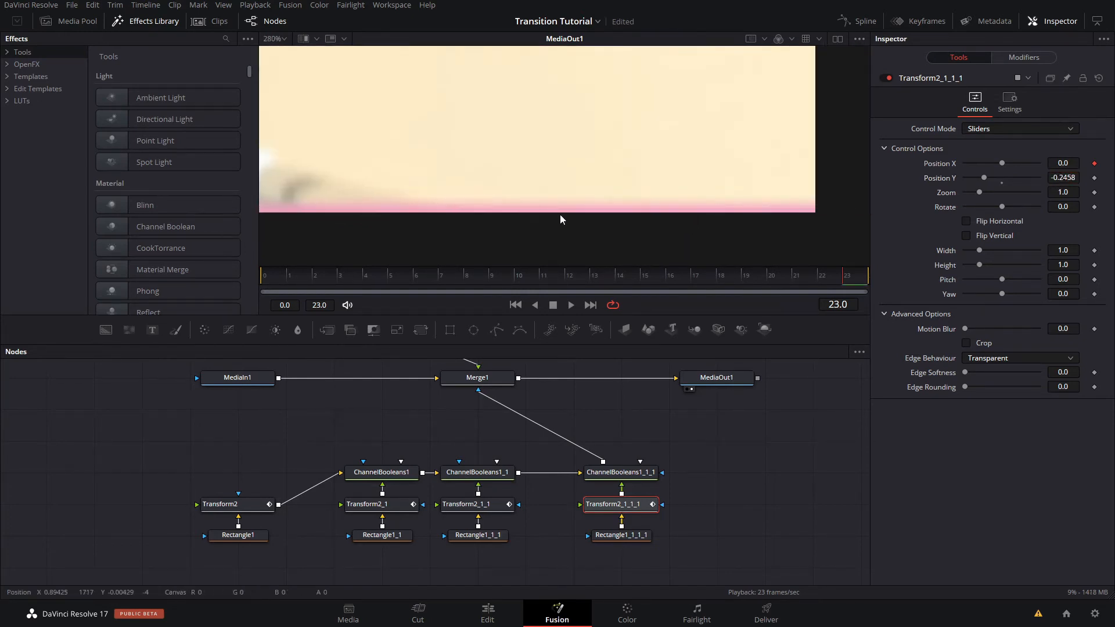
scroll(561, 225, "down", 5)
left_click_drag(546, 227, 566, 173)
scroll(661, 249, "up", 5)
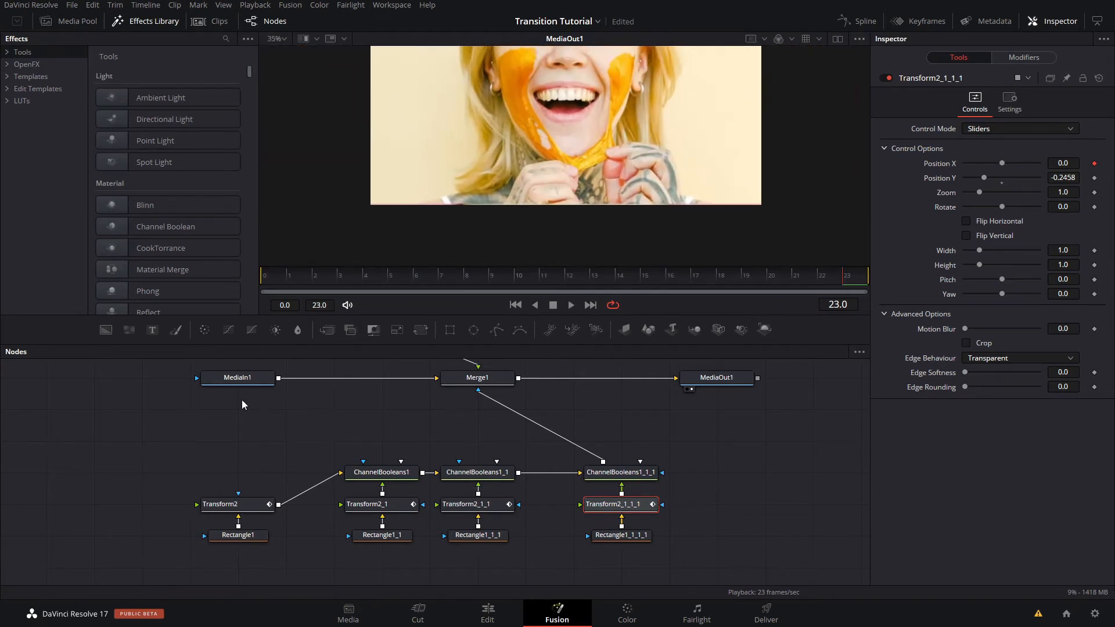
scroll(595, 173, "up", 3)
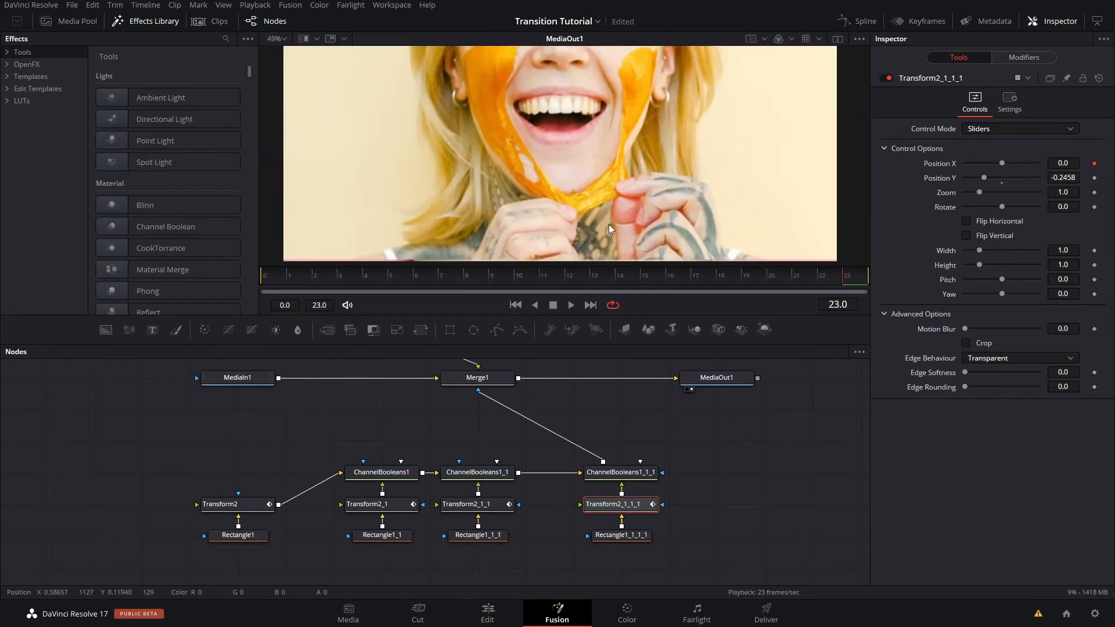
left_click(1061, 178)
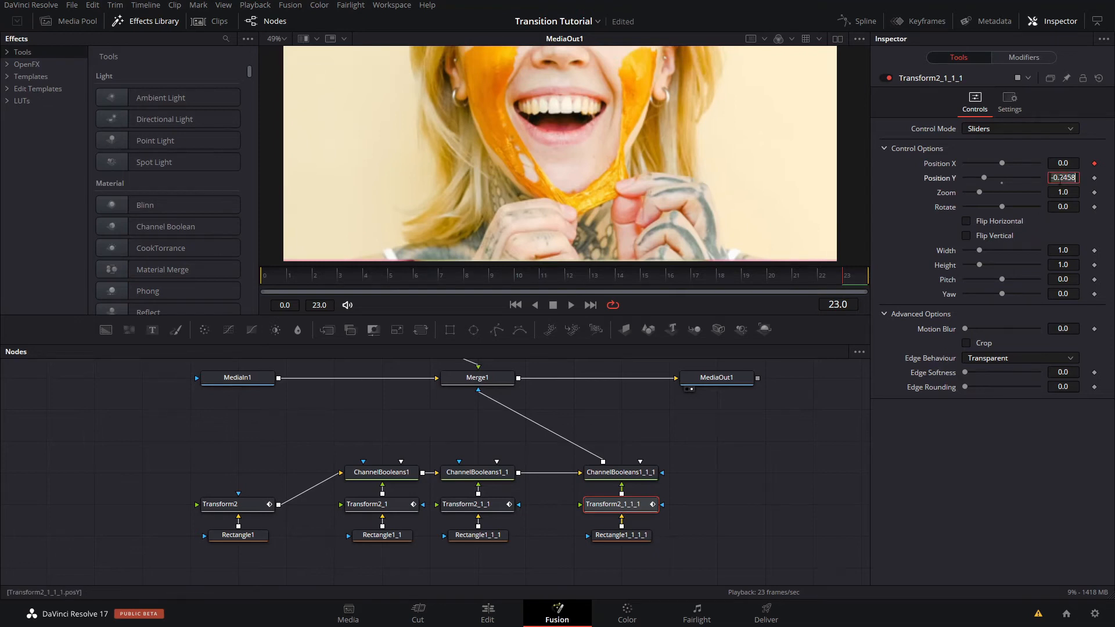
type("-0.25")
key("Tab")
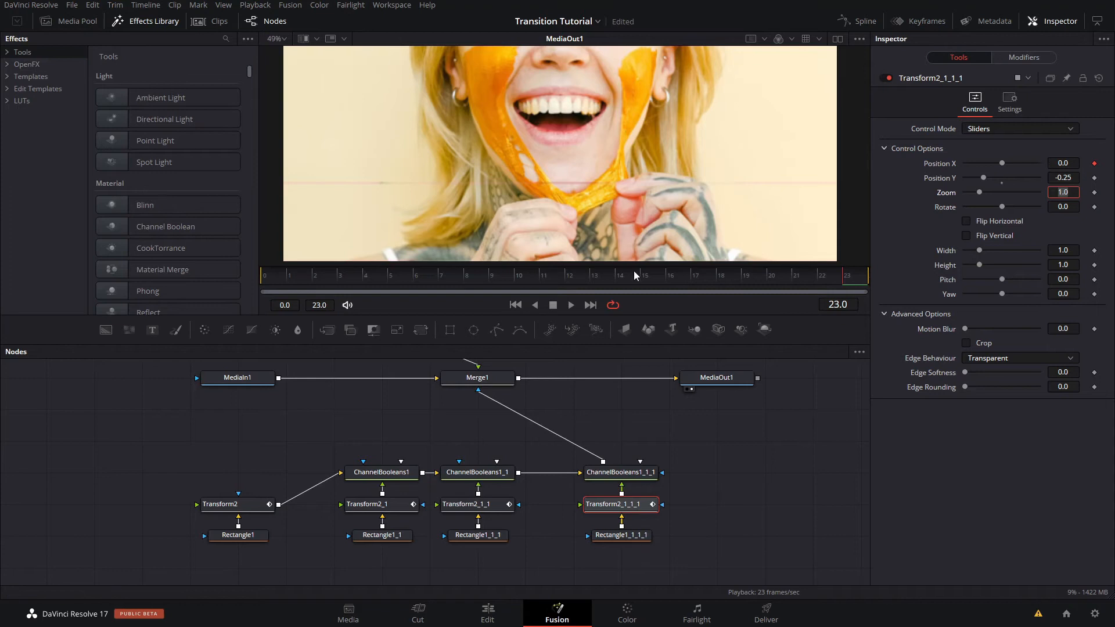
- Increase the height of Rectangle1_1_1_1 to 0.2531 to close the seam above the fourth strip
left_click(644, 540)
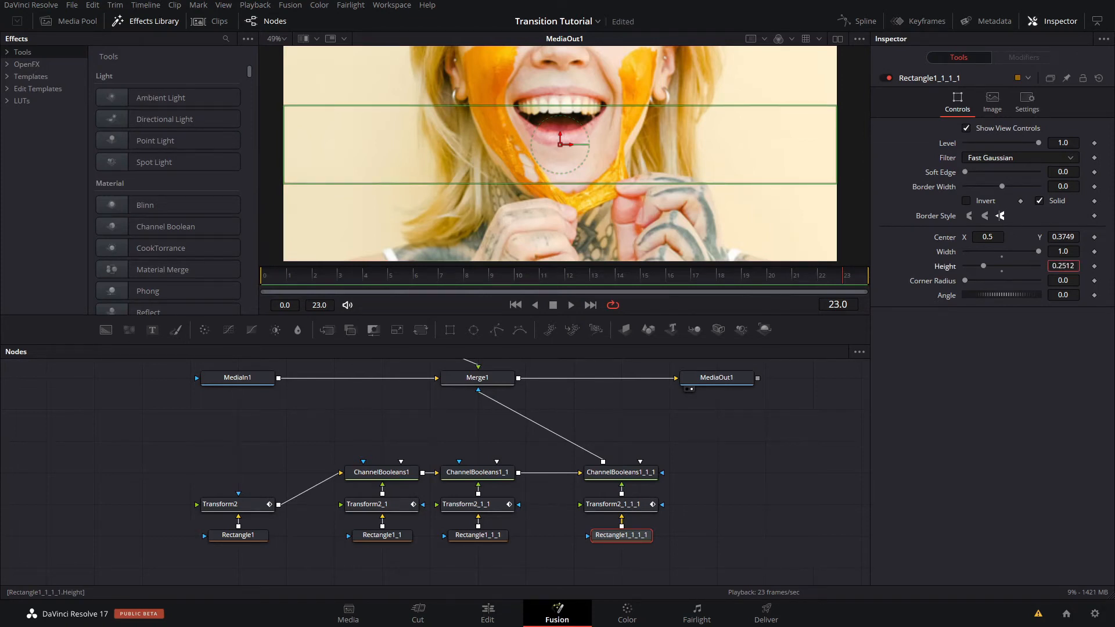
scroll(598, 194, "up", 5)
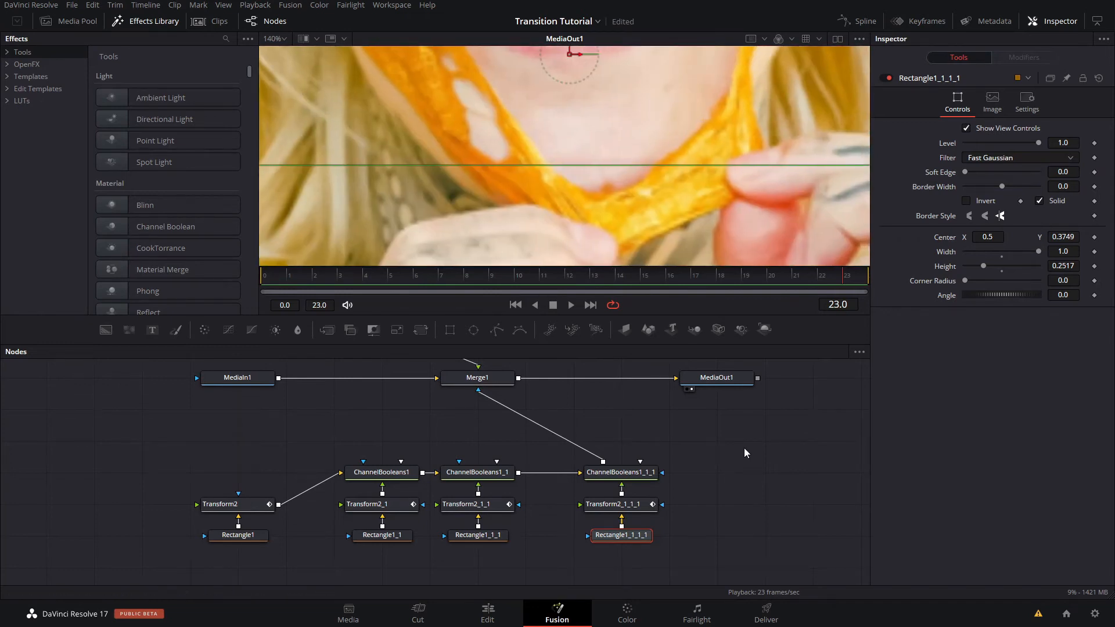
left_click(744, 448)
left_click_drag(1068, 266, 1068, 266)
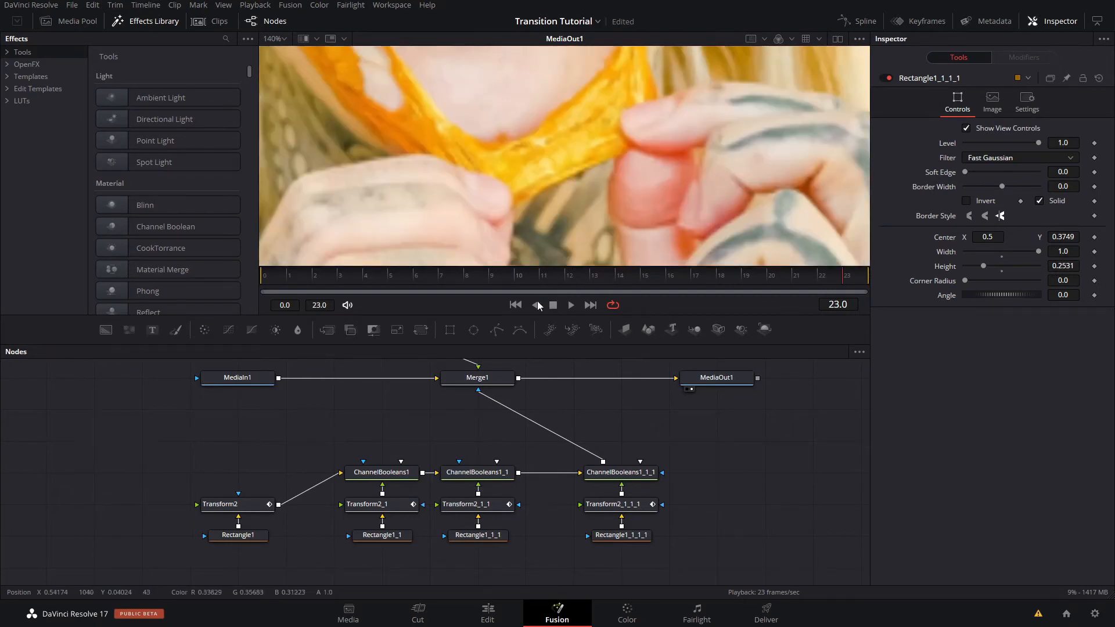
- Turn off Invert in the Anim Curves of Transform2_1_1_1 and set the Offset to -1
scroll(541, 210, "down", 6)
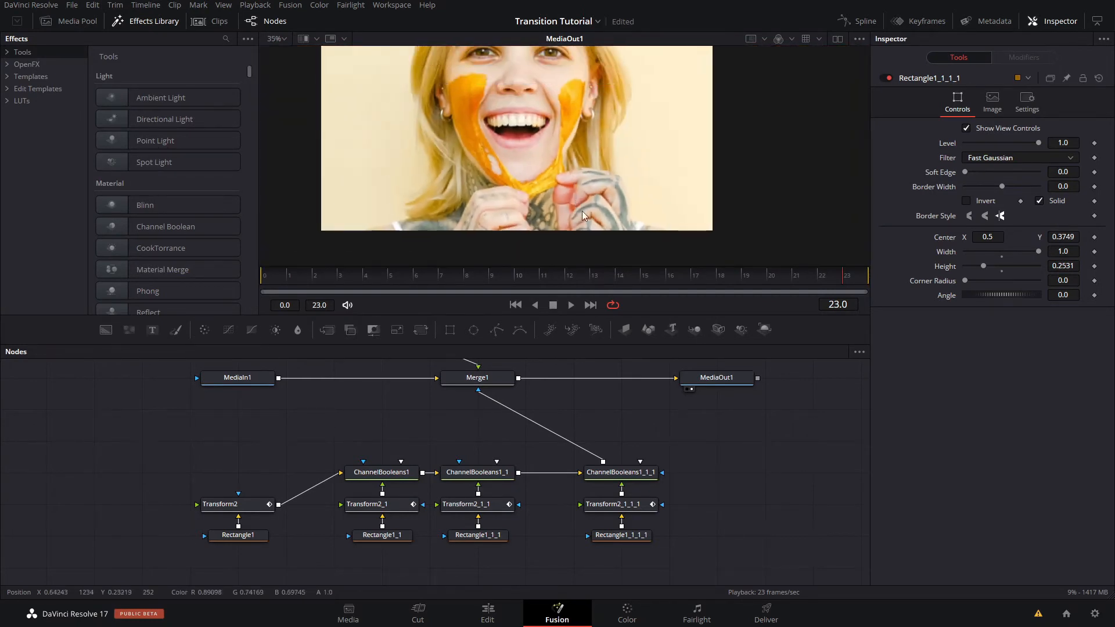
scroll(598, 195, "down", 2)
left_click_drag(597, 194, 586, 148)
scroll(586, 148, "up", 1)
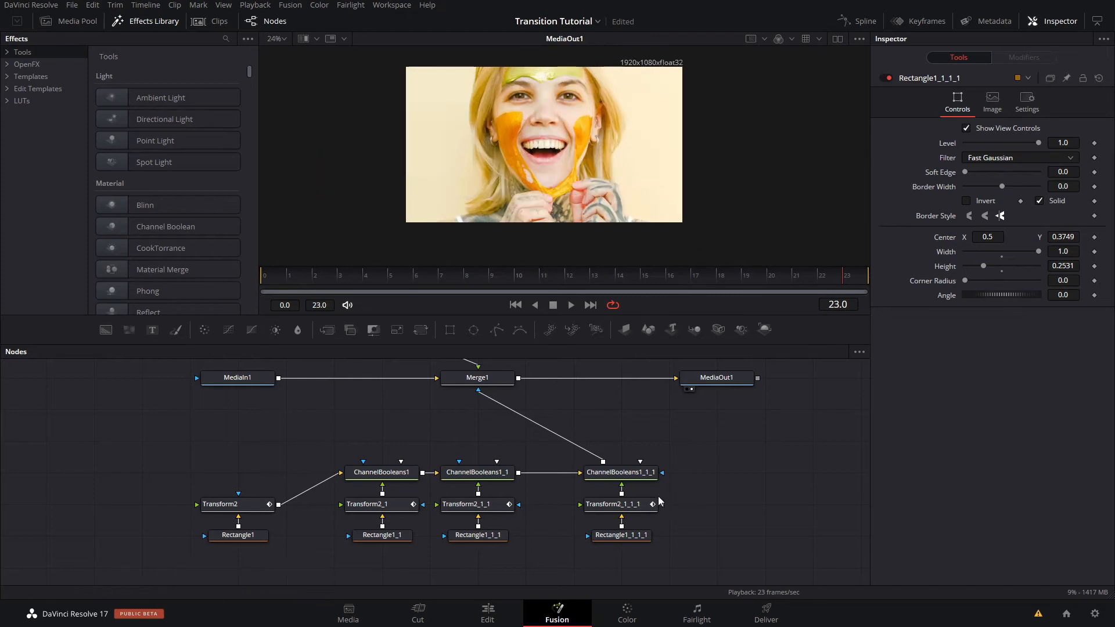
left_click(643, 505)
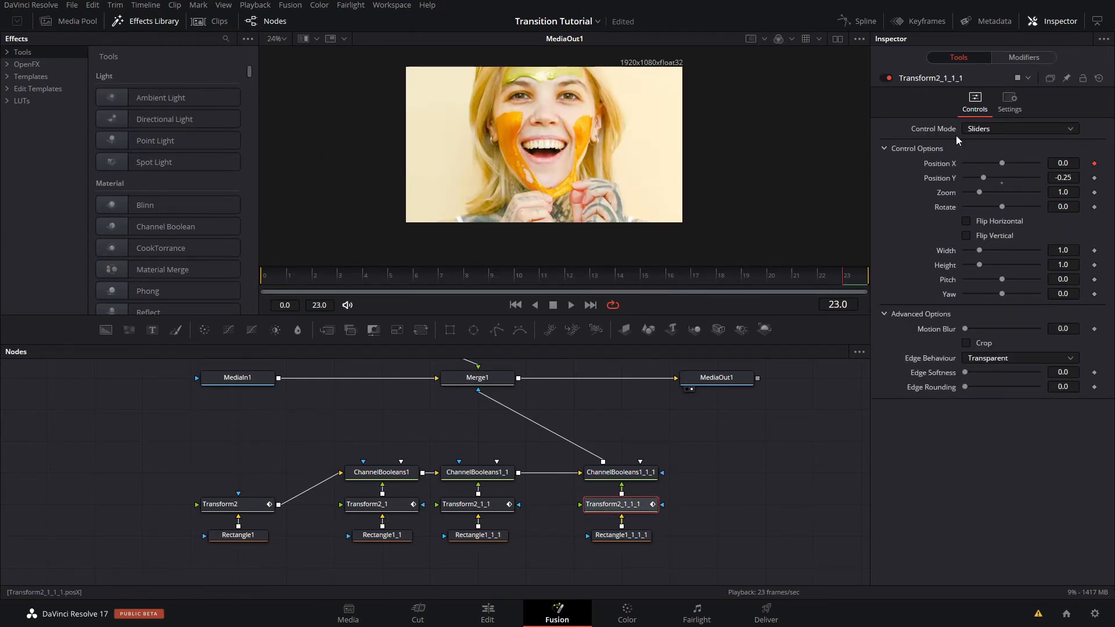
left_click(1024, 57)
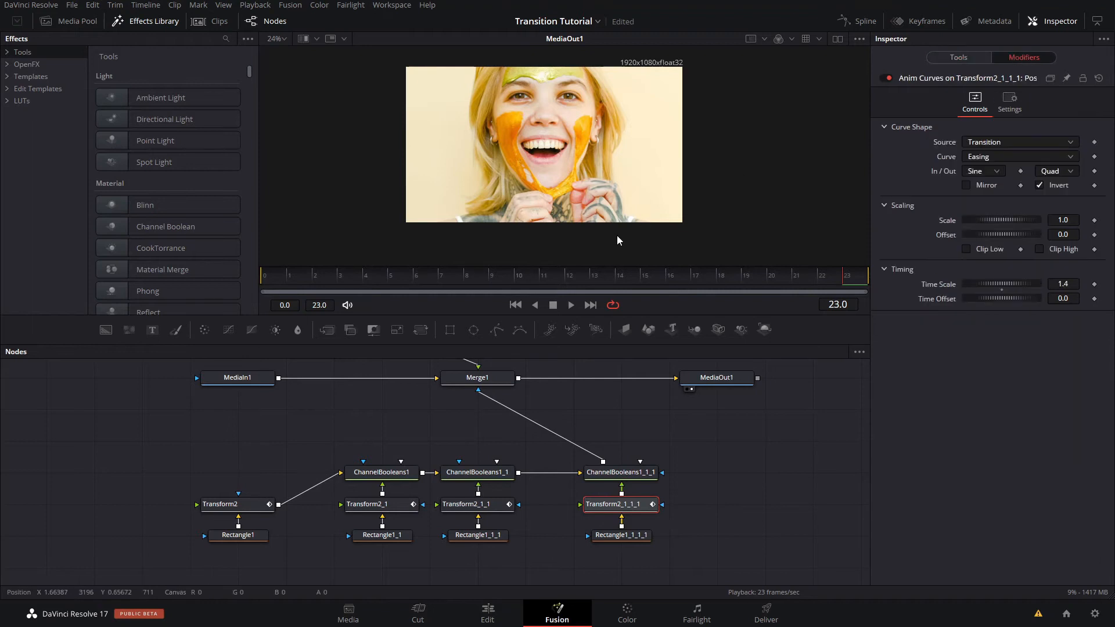
left_click(1047, 185)
left_click(1065, 235)
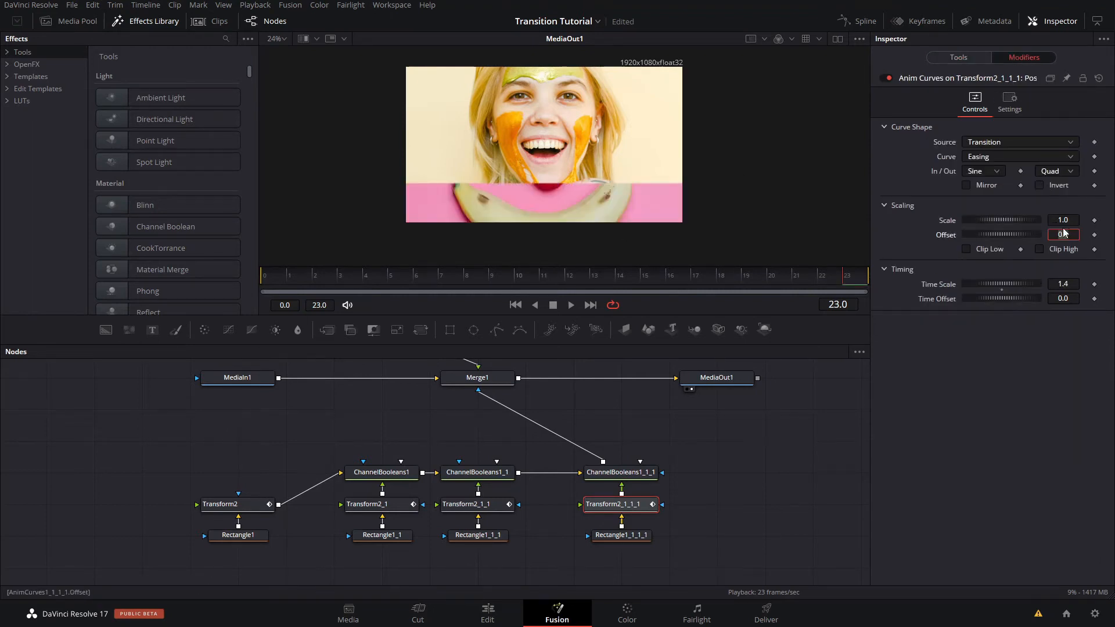
type("-1")
key("Tab")
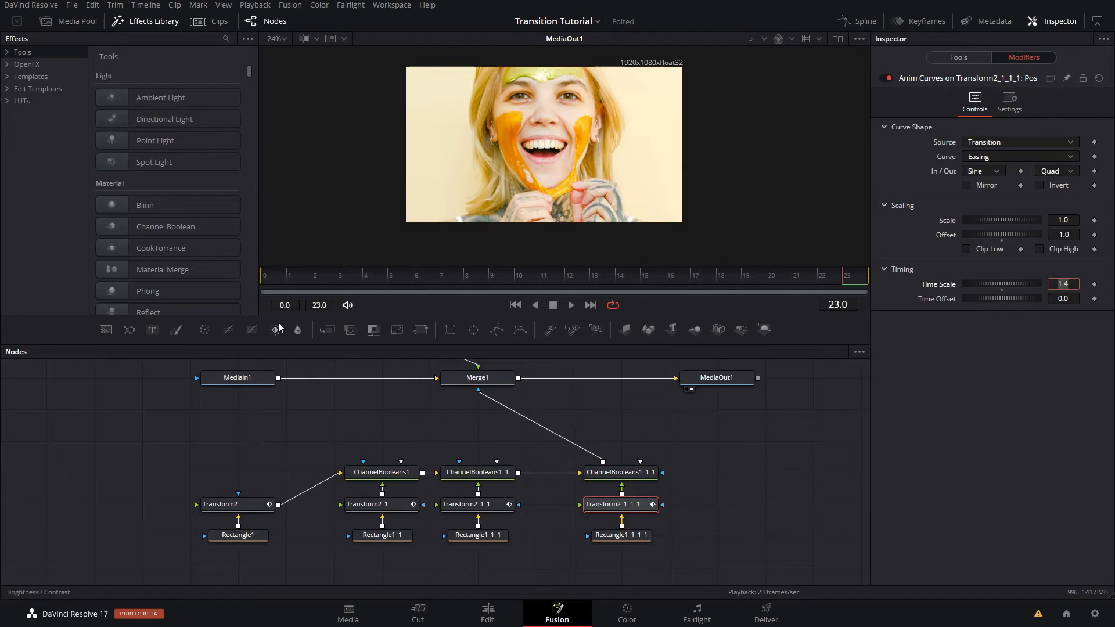
- Set the Time Scale of the fourth strip's Anim Curves to 1.6 and play the transition from the start
left_click_drag(280, 277, 522, 273)
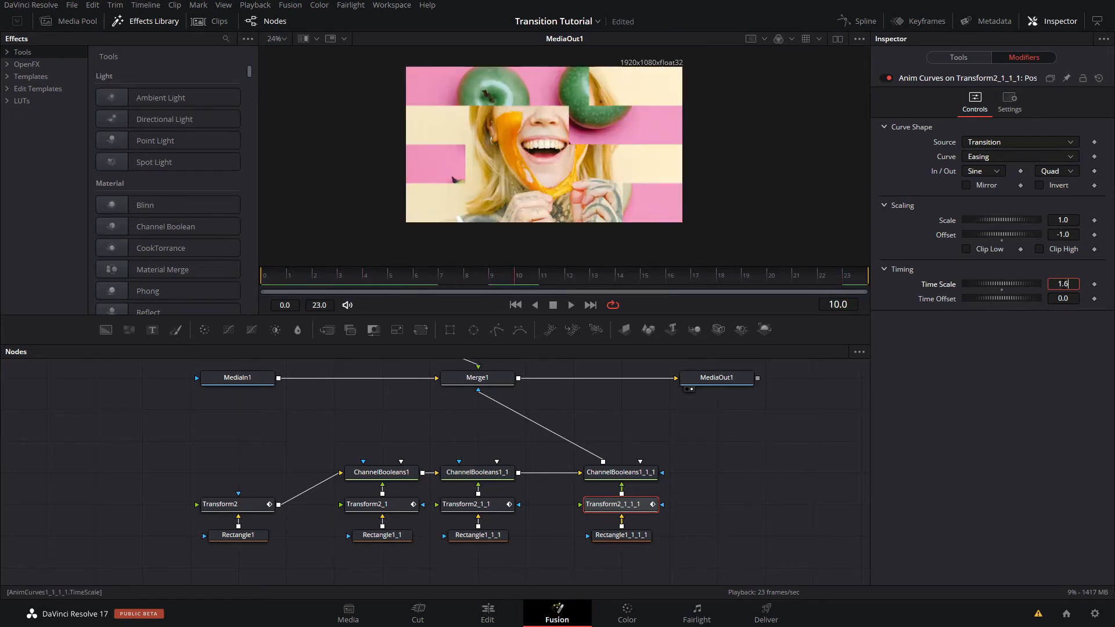
type("1.6")
key("Tab")
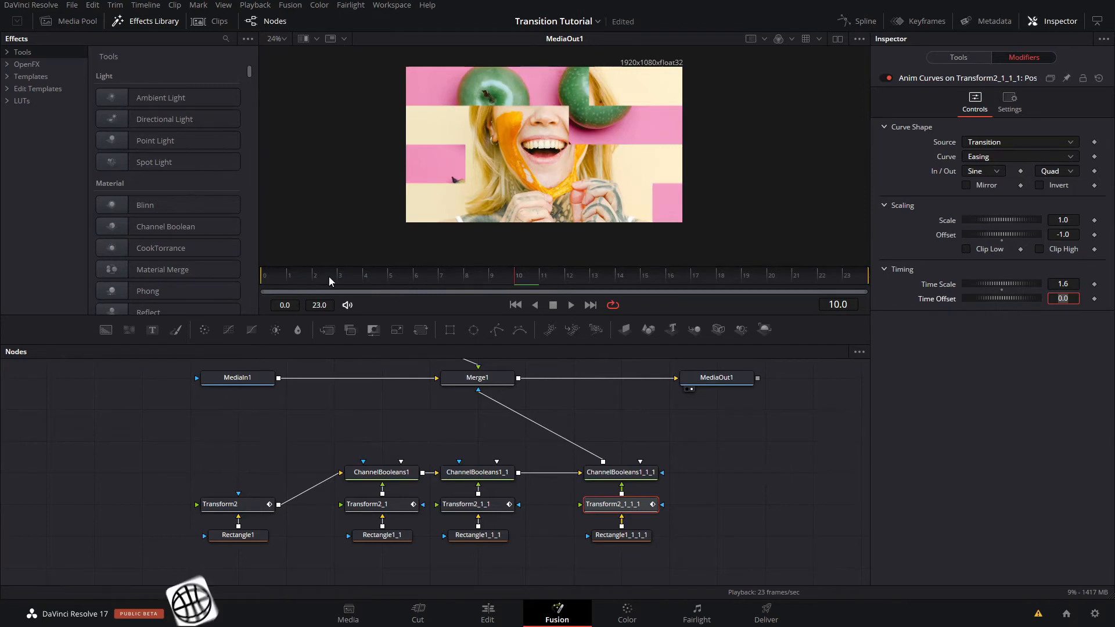
left_click_drag(329, 278, 264, 284)
left_click(780, 467)
key("space")
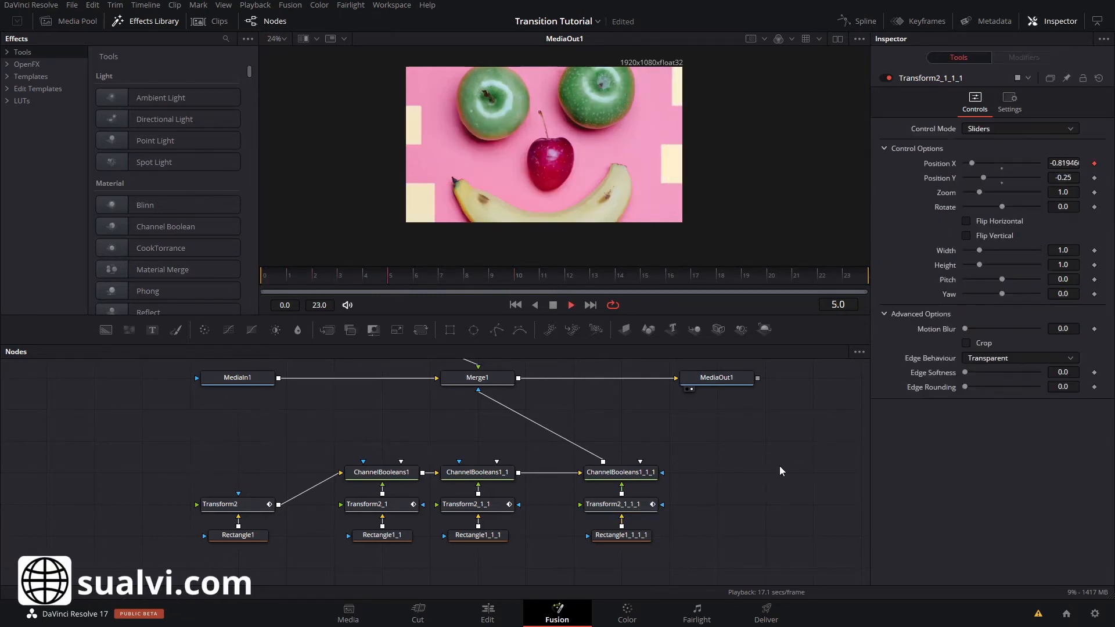
key("space")
key("space")
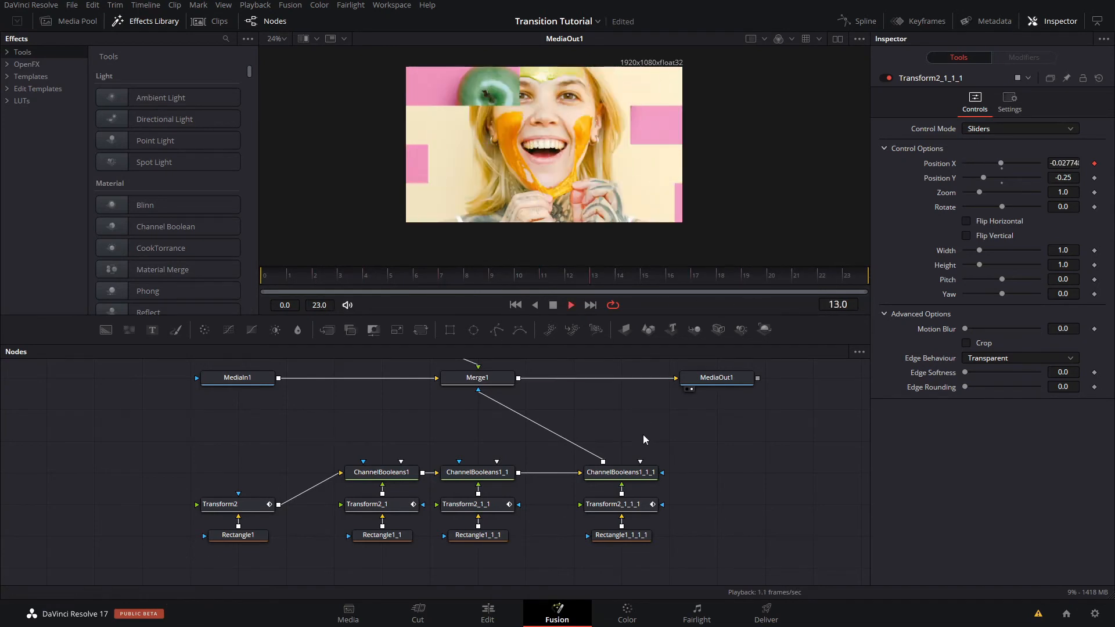
key("space")
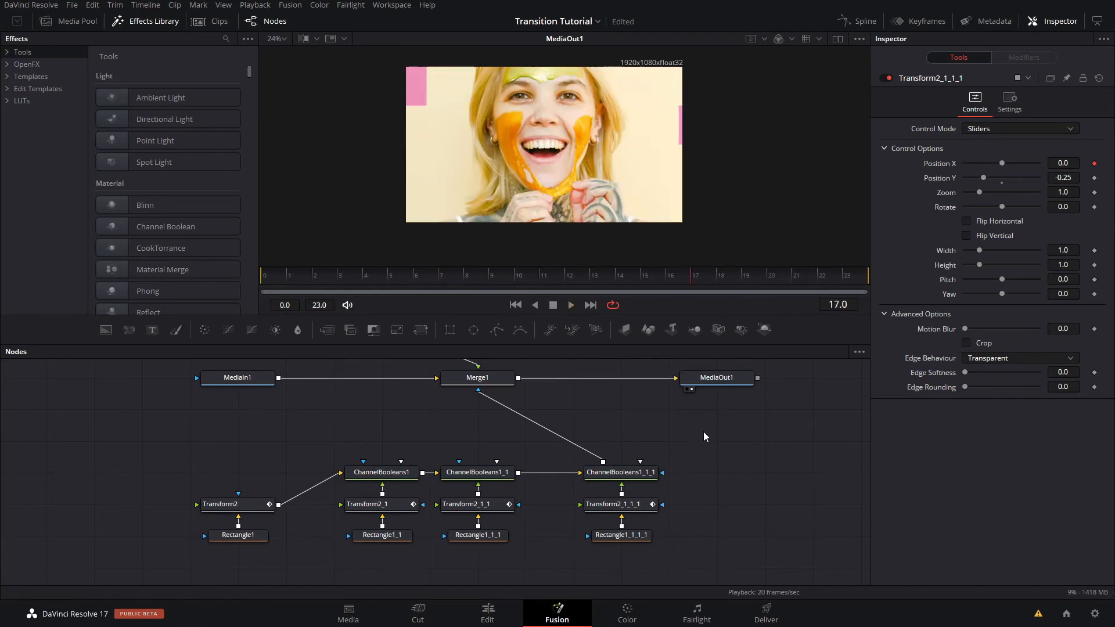
- Enable motion blur on Transform2_1_1_1 with Quality 4 and Shutter Angle 80
left_click(630, 504)
left_click(1001, 117)
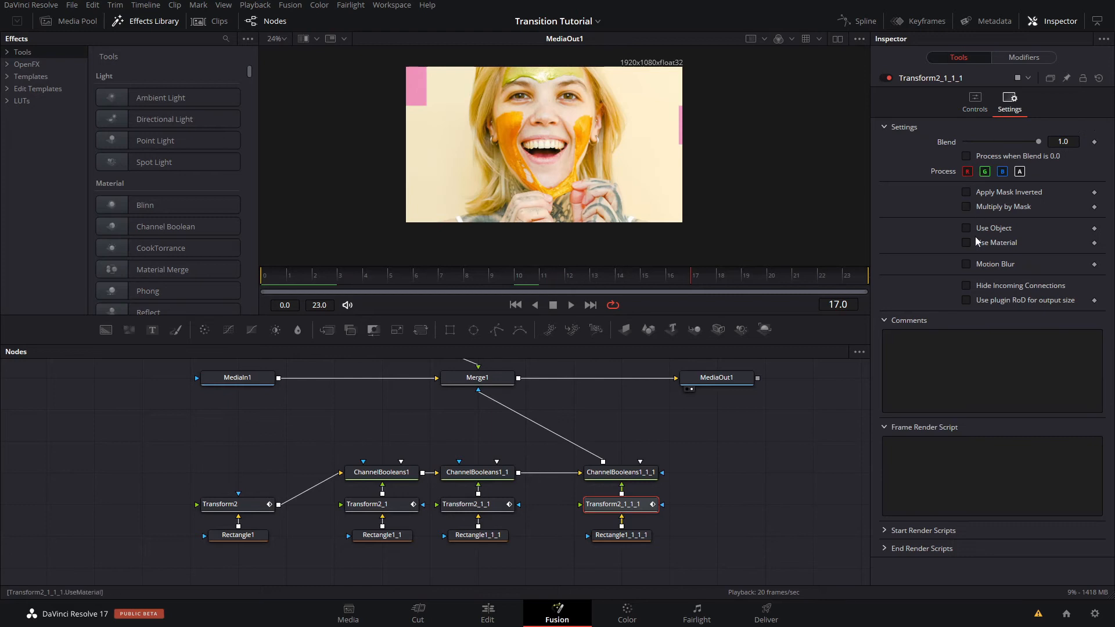
left_click(981, 263)
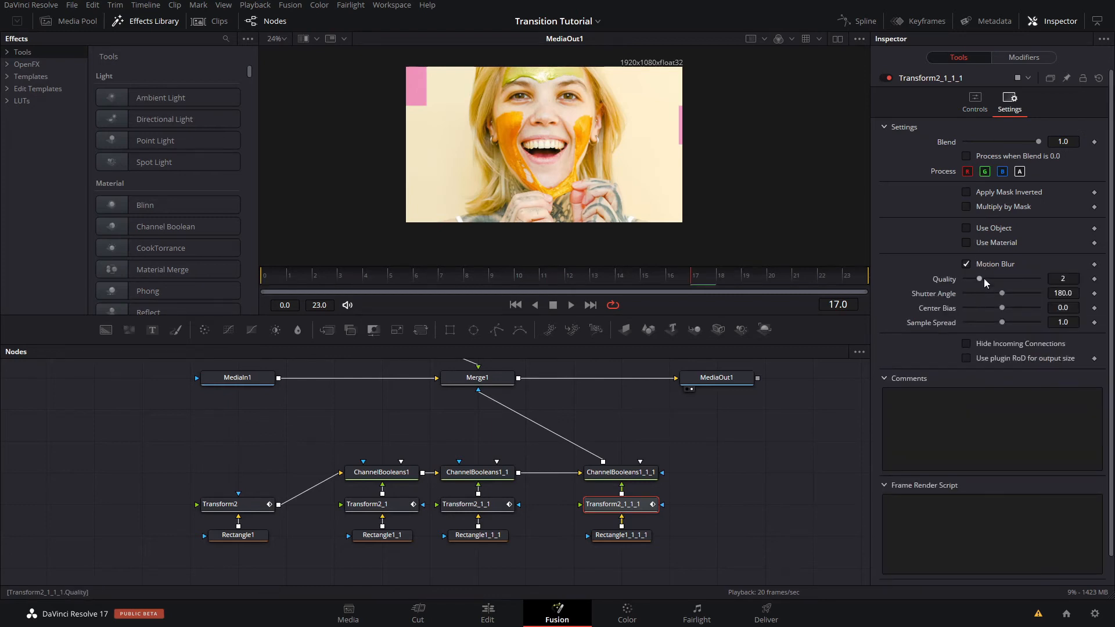
left_click(987, 277)
left_click(968, 292)
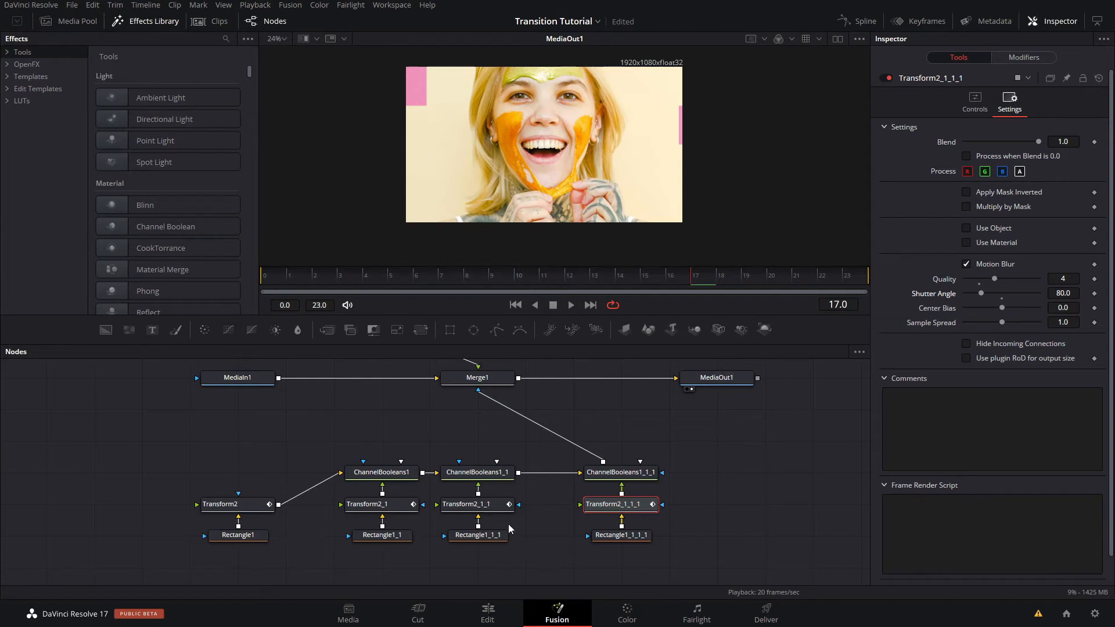
- Enable motion blur on Transform2_1_1 with Quality 4 and Shutter Angle 80
left_click(500, 509)
left_click(1009, 105)
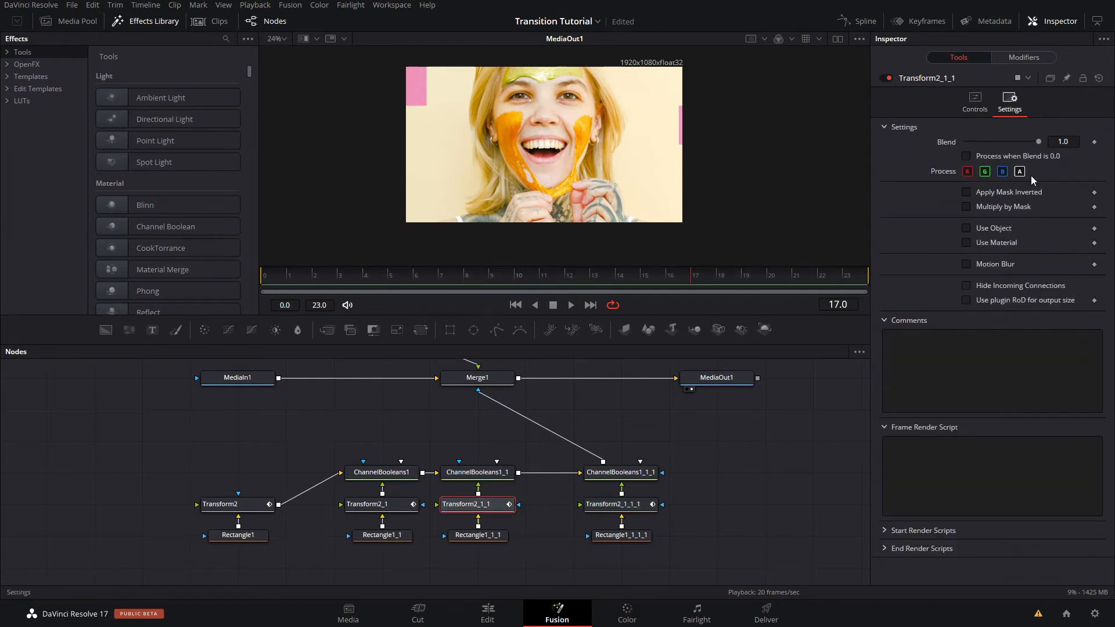
left_click(992, 263)
left_click(976, 295)
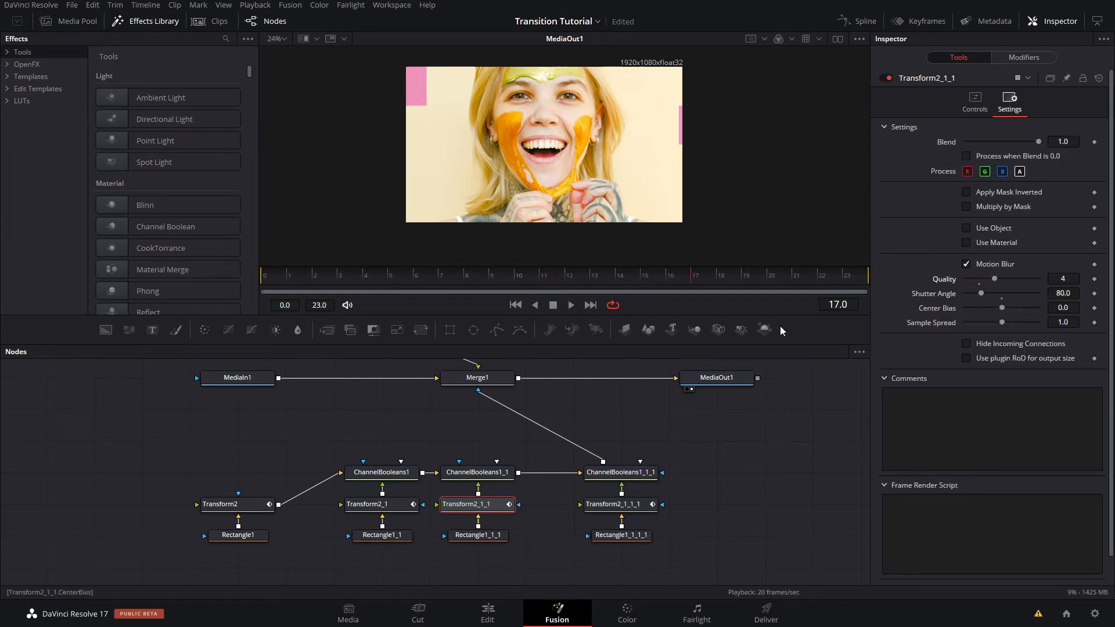
- Enable motion blur on Transform2_1 and Transform2, using Quality 4 and Shutter Angle 80
left_click(405, 506)
left_click(1009, 106)
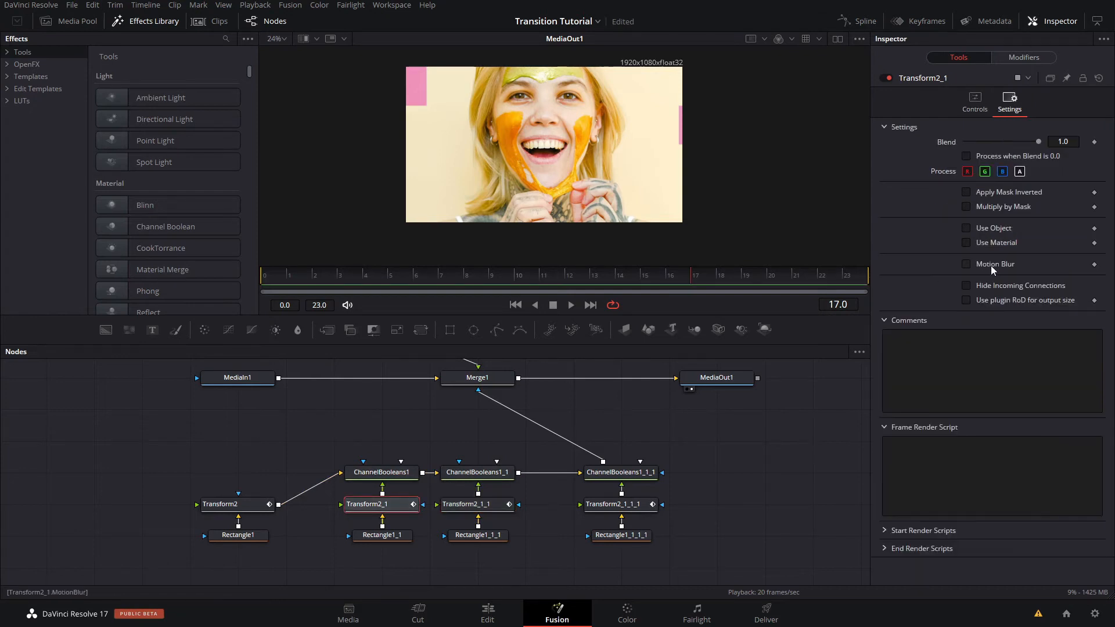
left_click(991, 265)
left_click(227, 504)
left_click(1009, 106)
left_click(995, 279)
- Play and scrub through the transition to review the motion blur, and save the project
key("space")
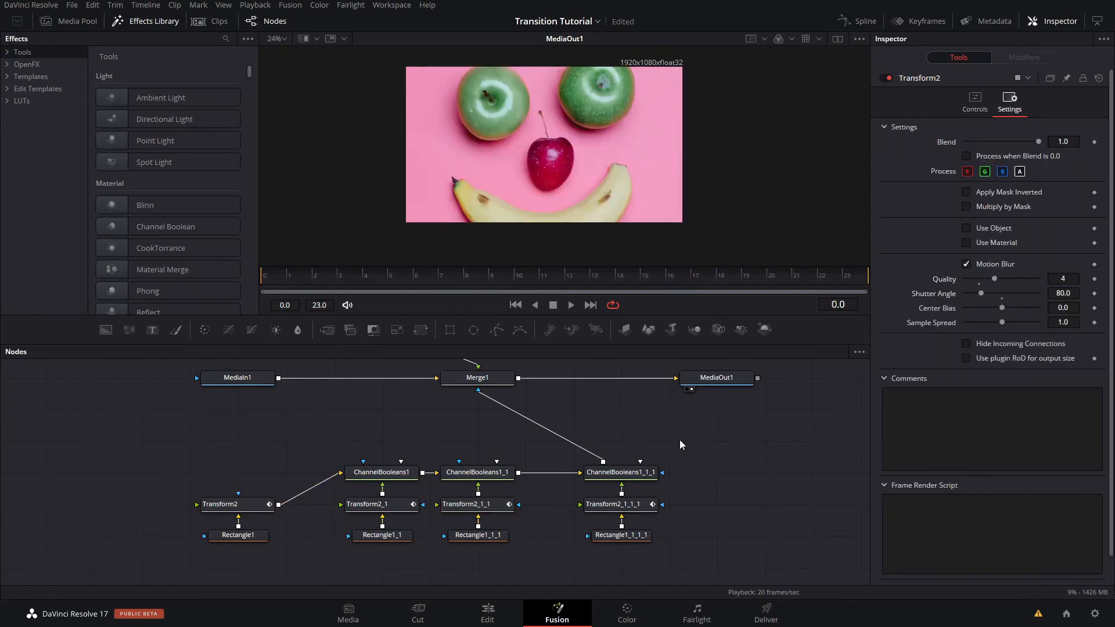
left_click(560, 307)
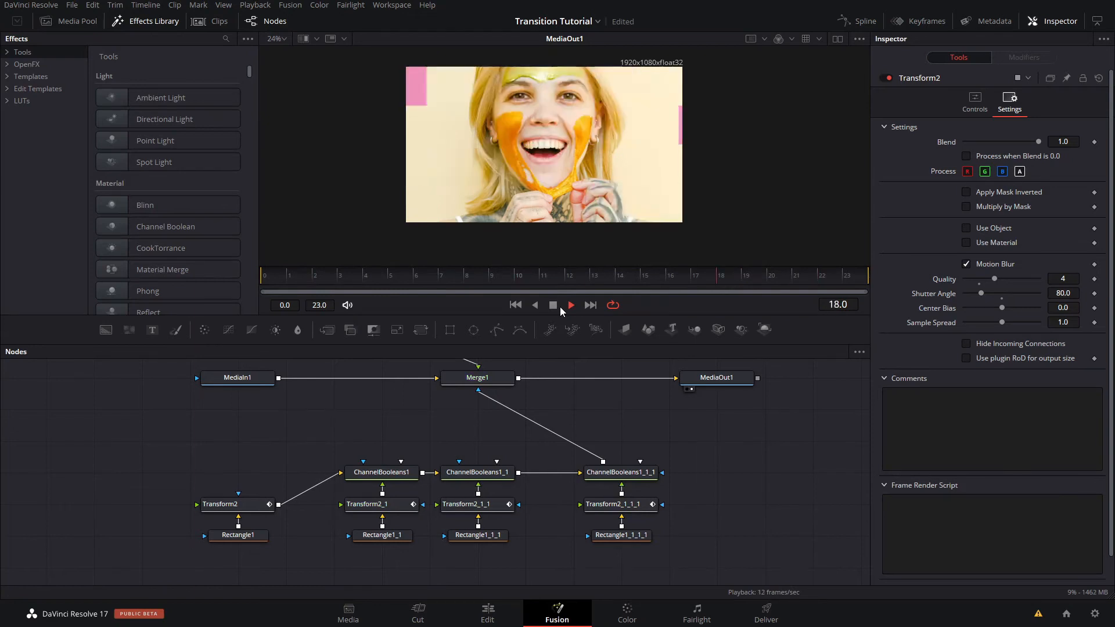
left_click_drag(307, 279, 589, 278)
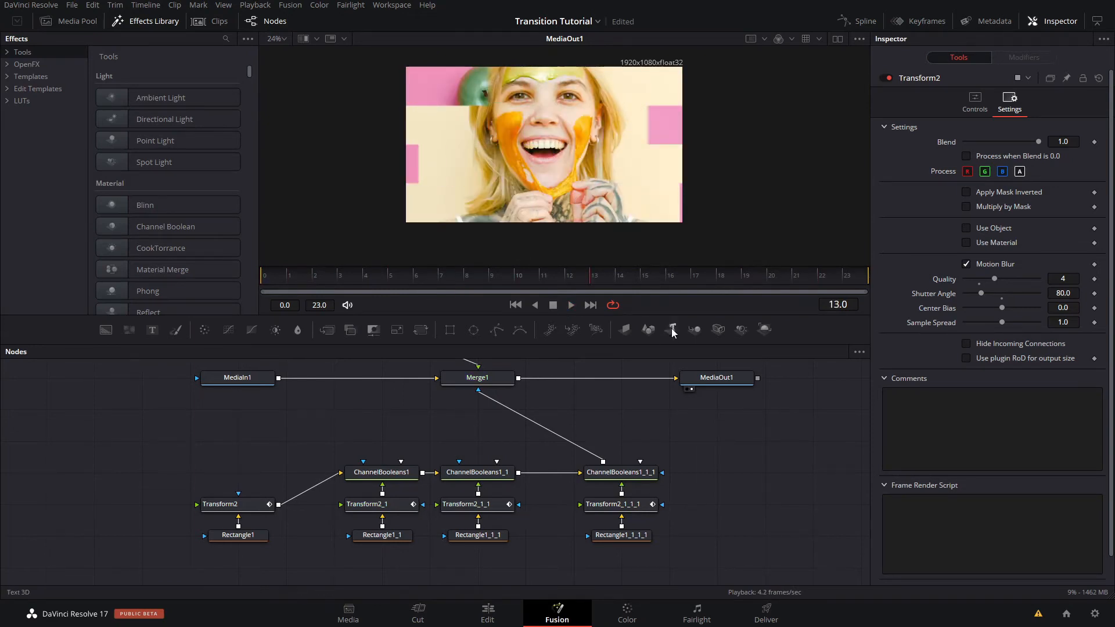
key("ctrl+s")
- Insert a Transform node between ChannelBooleans1_1_1 and Merge1's mask input, and place it above the Channel Booleans row
left_click(628, 472)
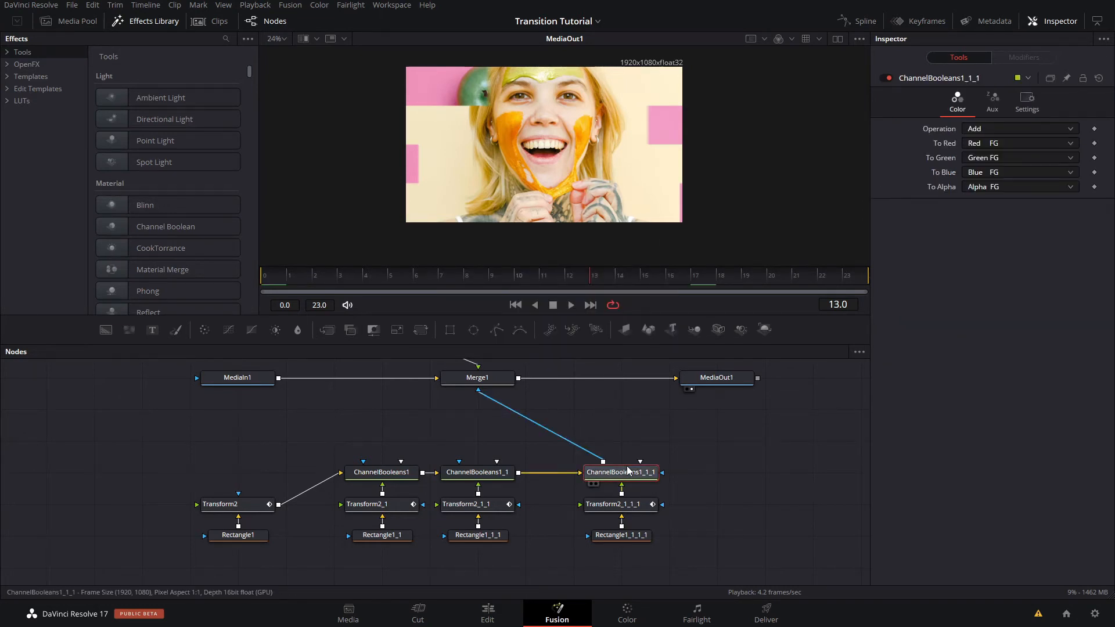
key("shift+space")
type("chann")
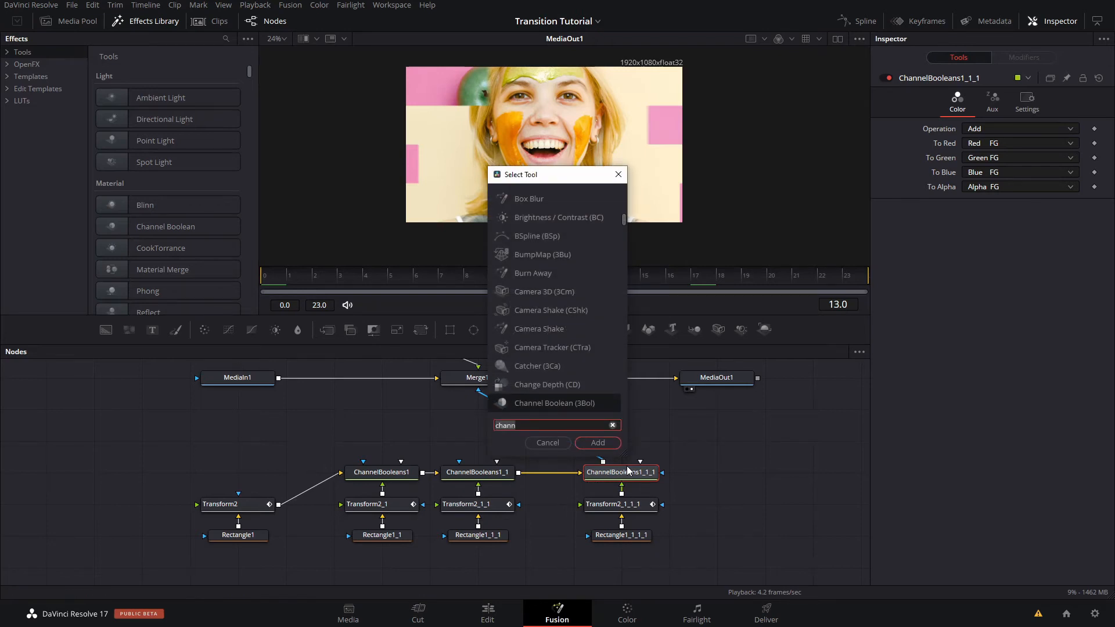
key("BackSpace")
key("BackSpace")
key("BackSpace")
key("BackSpace")
key("BackSpace")
type("trans")
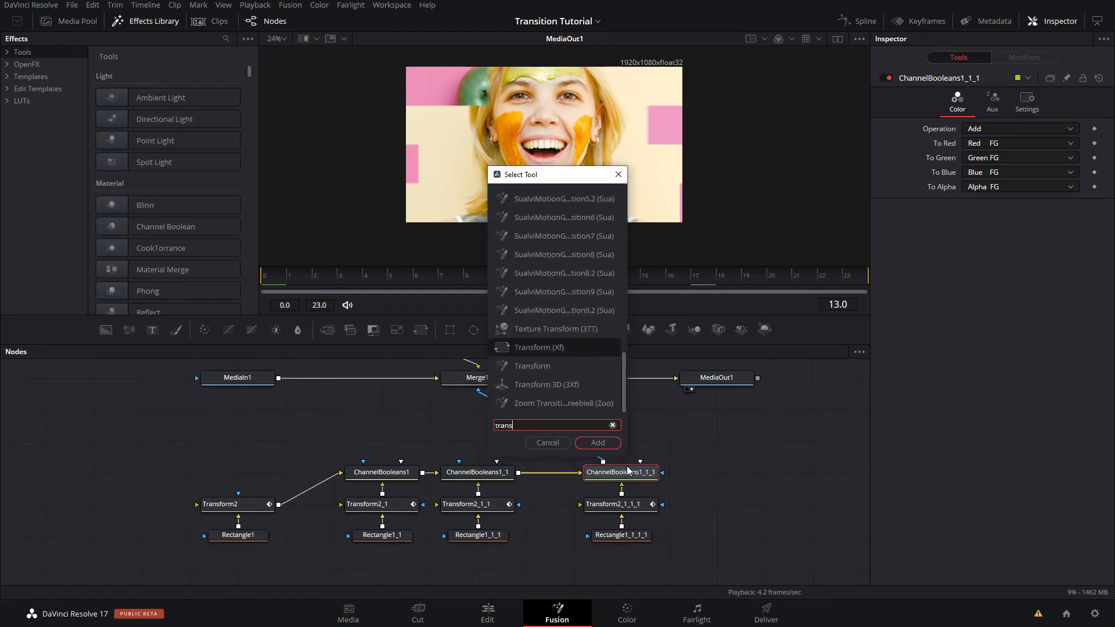
key("Return")
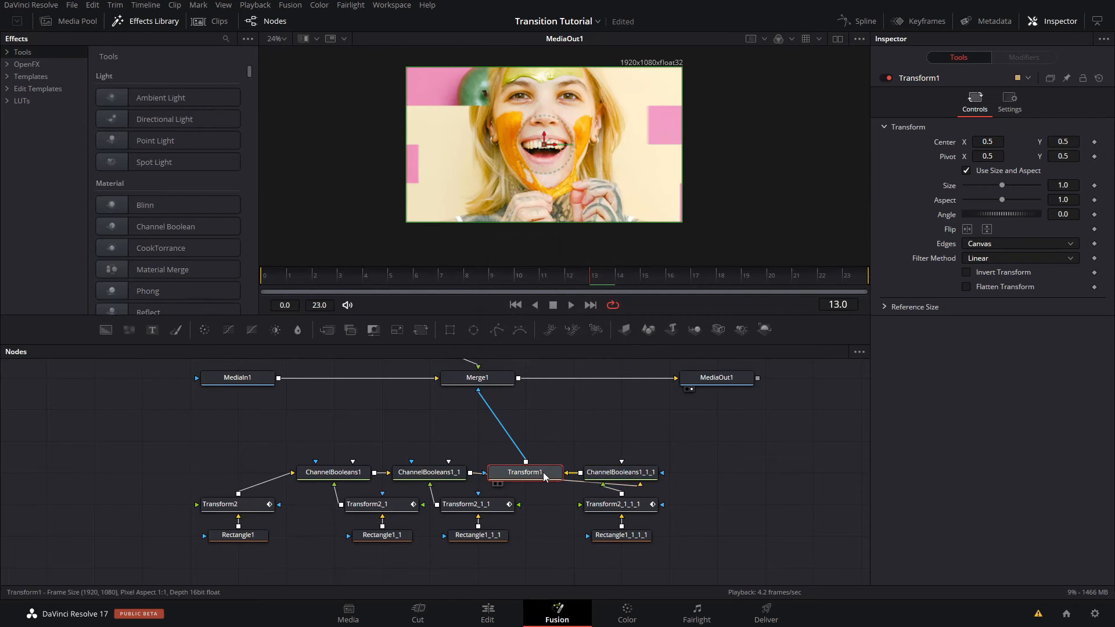
left_click_drag(543, 472, 540, 443)
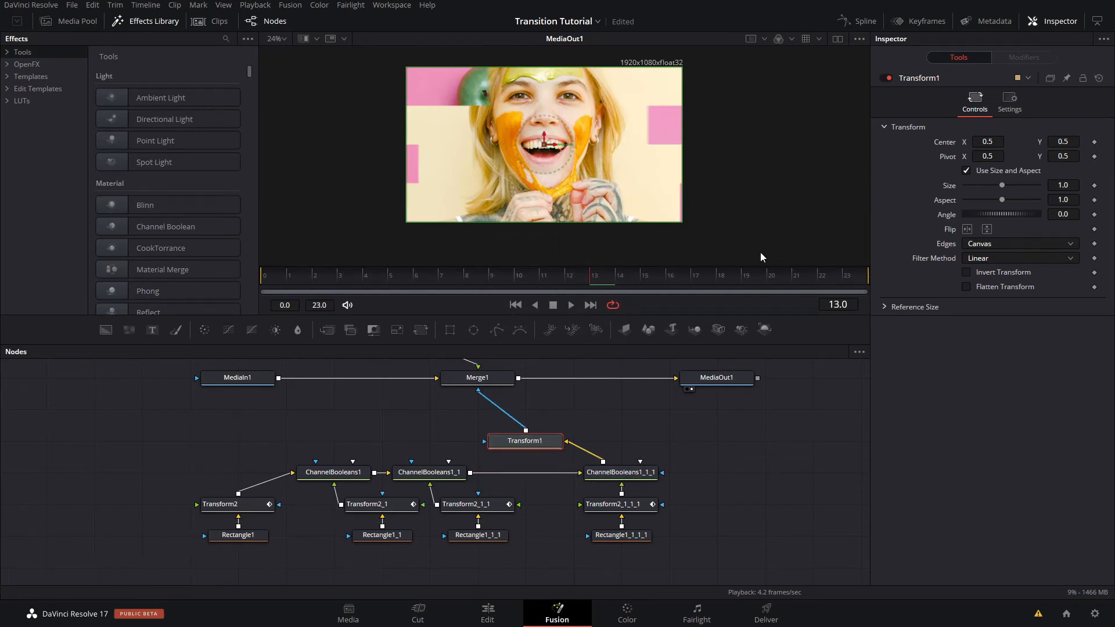
- Try flipping the combined mask horizontally in Transform1, scrub through the reversed strips, and turn the flip off again
left_click(967, 228)
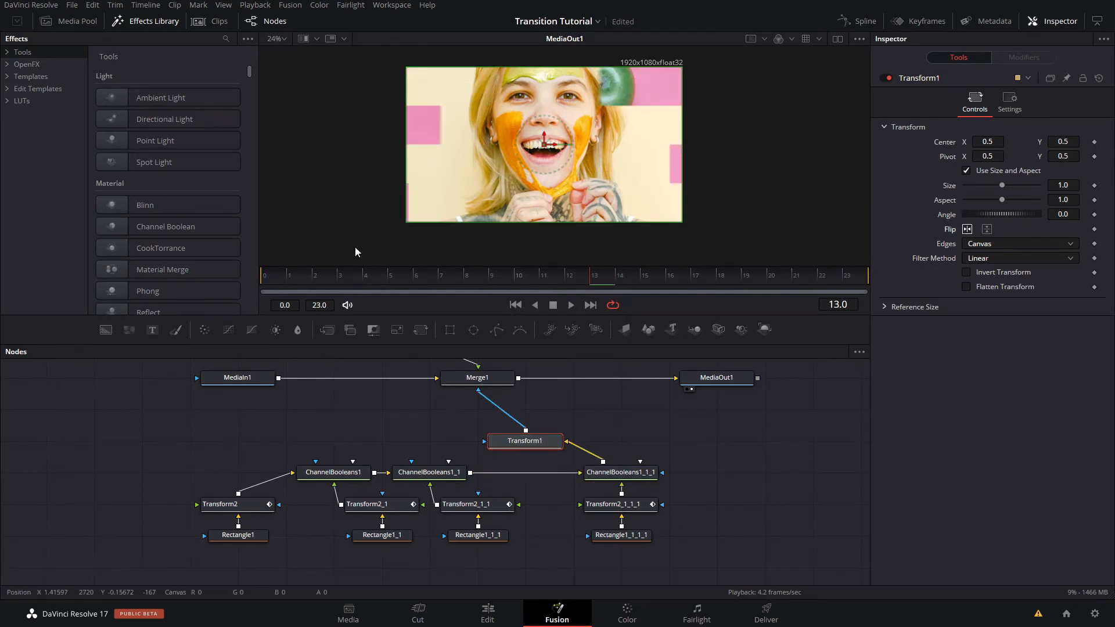
left_click_drag(279, 274, 515, 279)
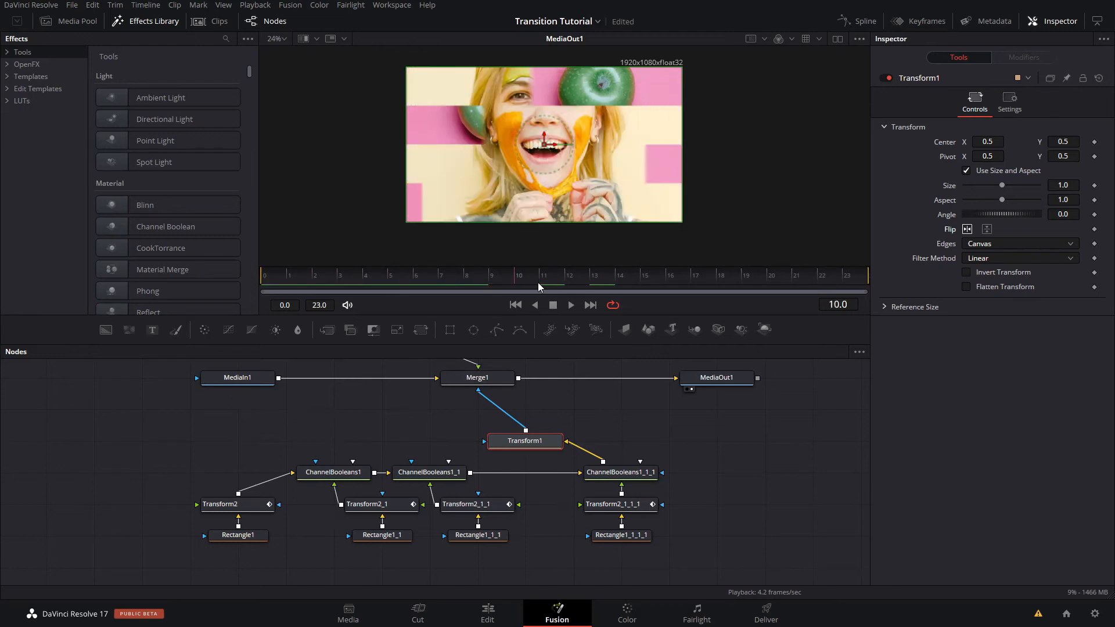
left_click(967, 229)
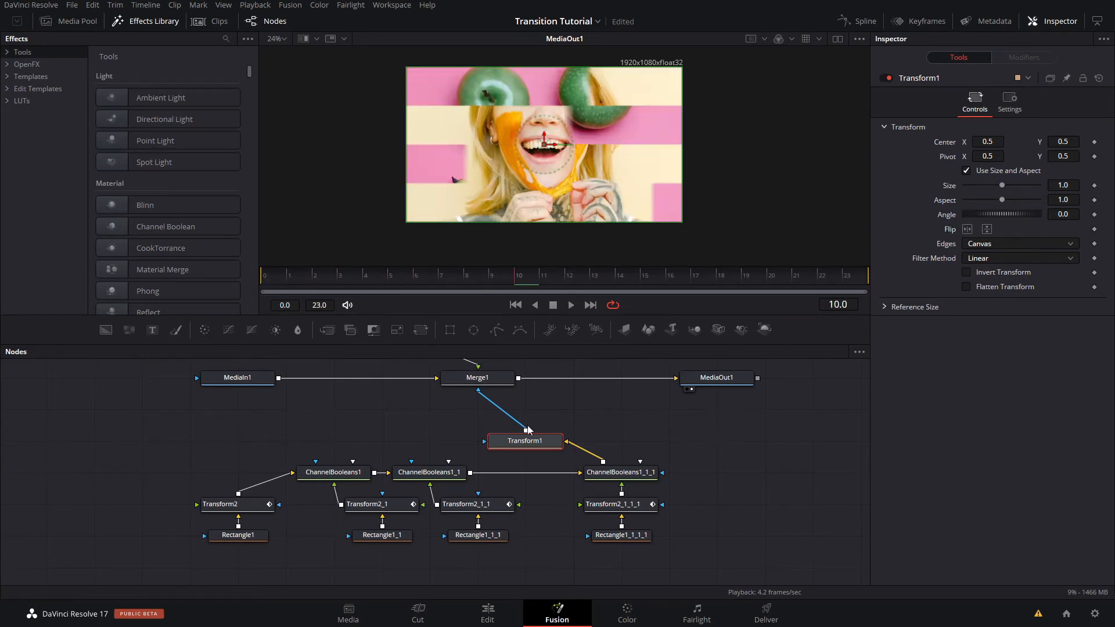
left_click(443, 430)
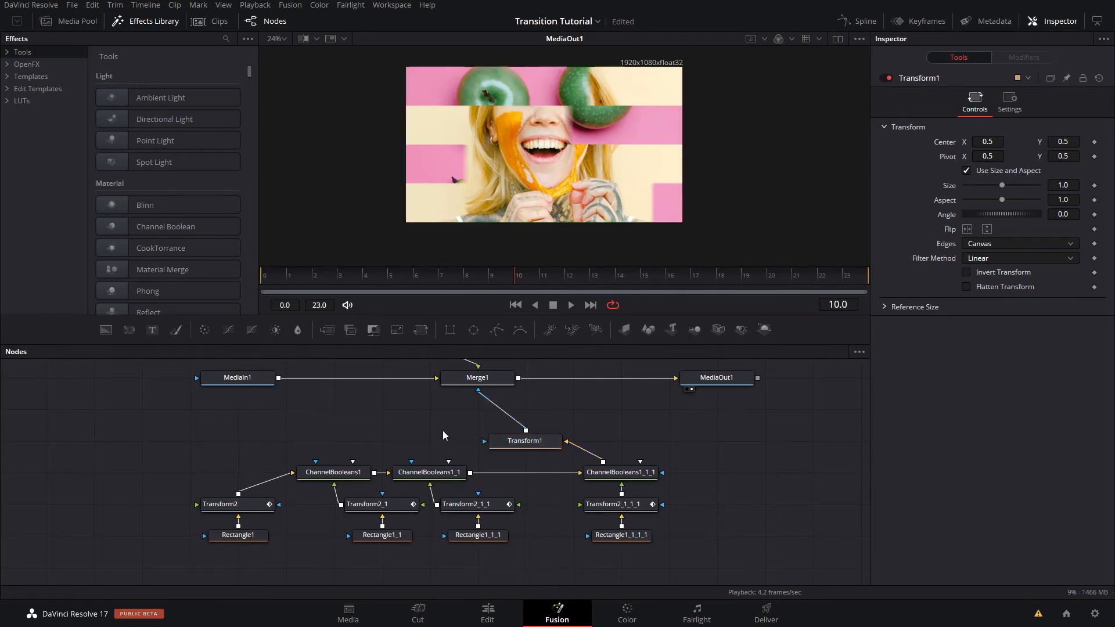
- Add a Background node and place it below the connection between MediaIn1 and Merge1
left_click_drag(402, 423, 382, 454)
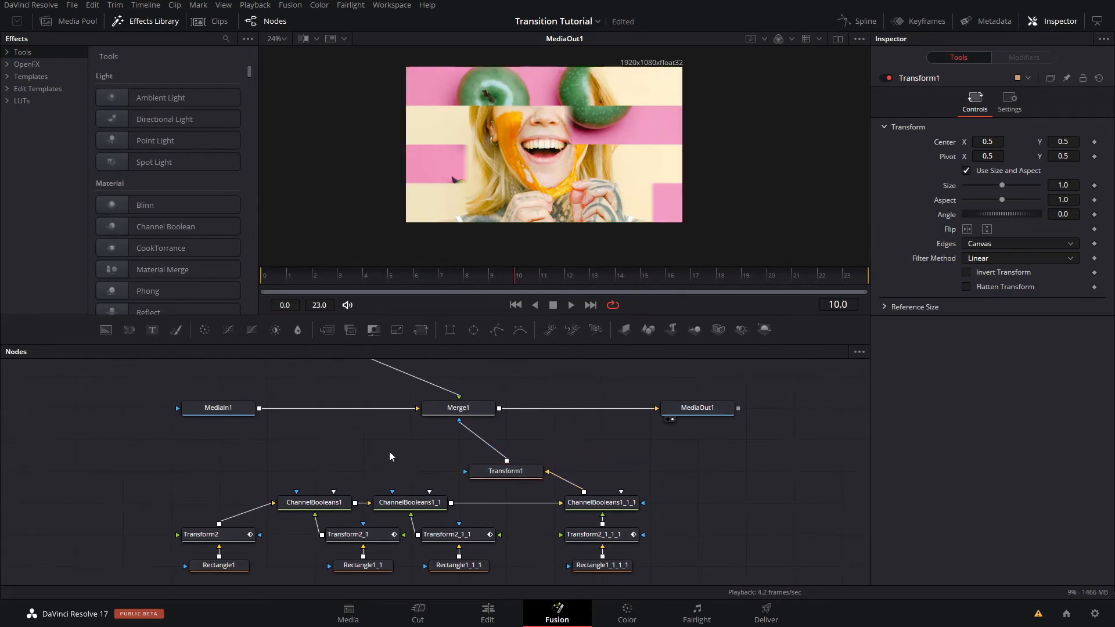
left_click(106, 330)
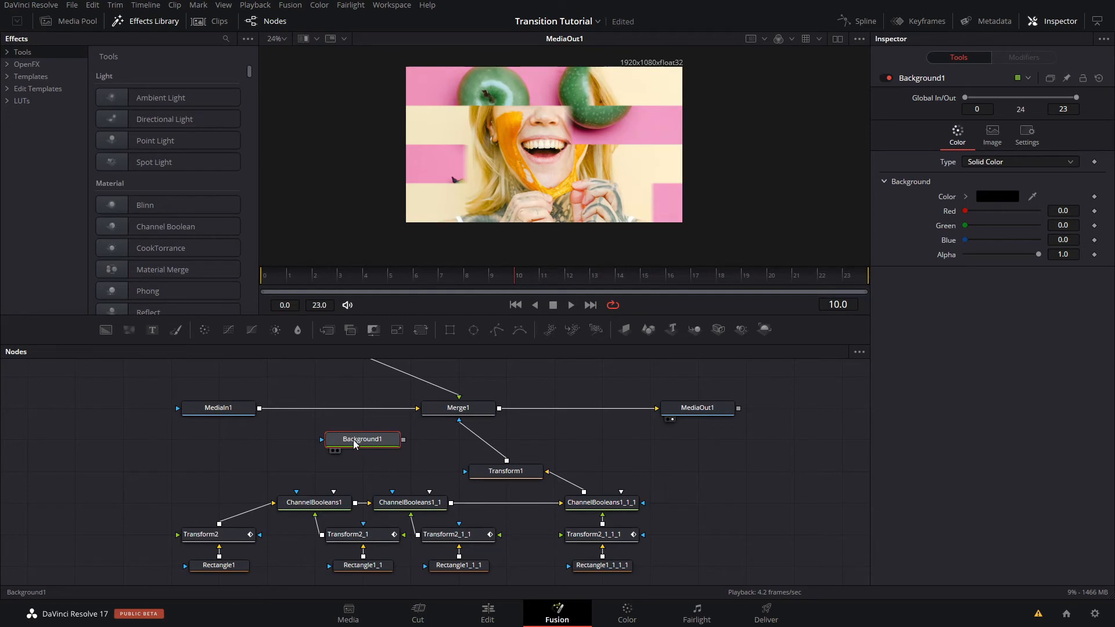
left_click_drag(368, 448, 320, 447)
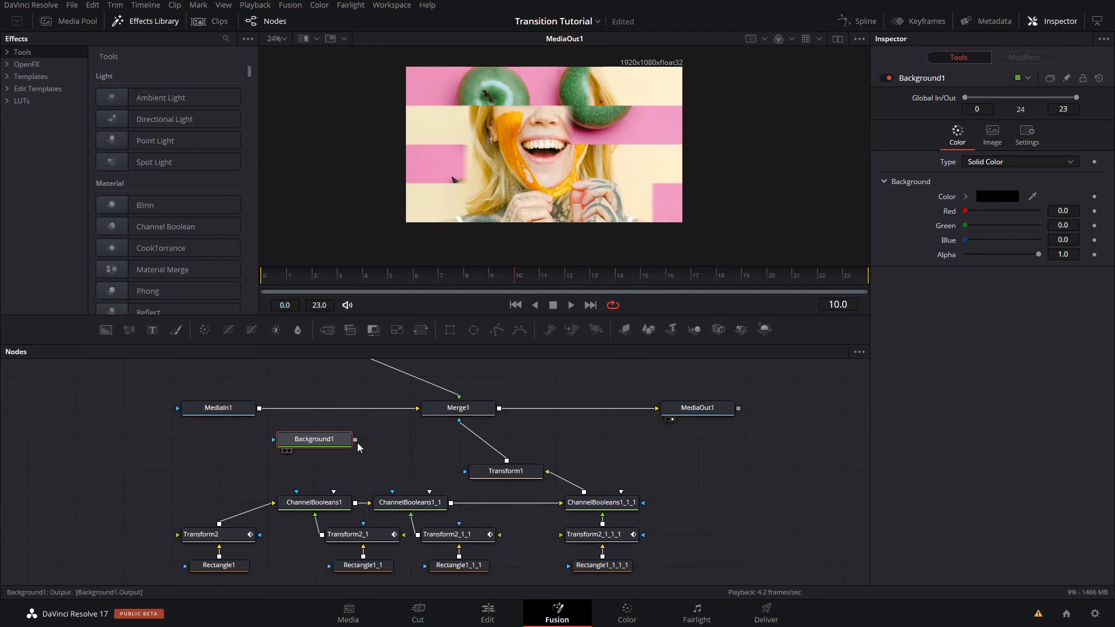
- Add a Shadow node after Background1
key("shift+space")
type("trans")
key("BackSpace")
key("BackSpace")
key("BackSpace")
key("BackSpace")
key("BackSpace")
type("shad")
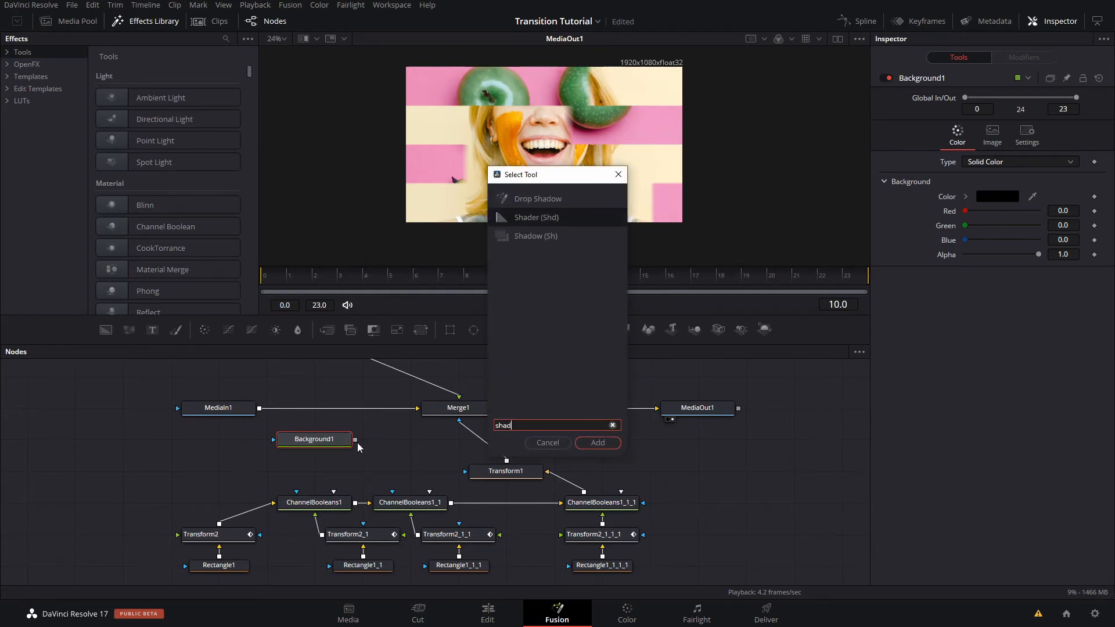
type("ow")
key("Return")
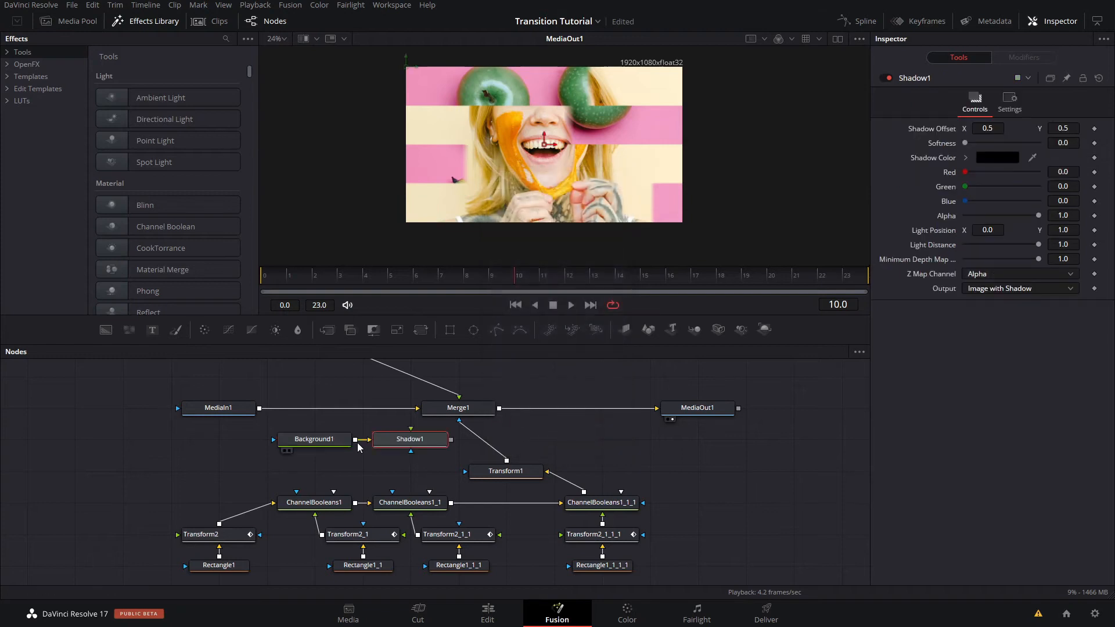
- Merge Shadow1 over MediaIn1 with a new Merge node ahead of Merge1, and arrange Shadow1 and Background1 beneath it
left_click_drag(341, 436, 341, 462)
left_click_drag(406, 439, 259, 409)
left_click_drag(456, 446, 359, 415)
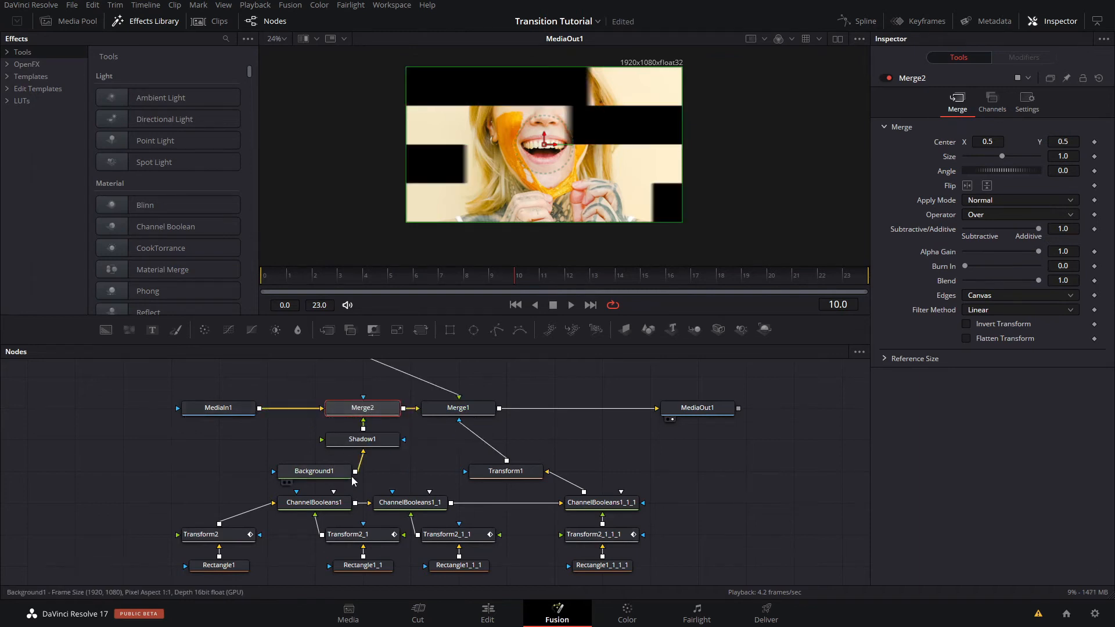
- Line up Background1 directly beneath Shadow1 and move the group of mask nodes lower in the node graph
left_click_drag(317, 472, 364, 471)
scroll(295, 451, "down", 3)
left_click_drag(519, 469, 238, 518)
left_click_drag(453, 473, 436, 498)
left_click(487, 475)
scroll(356, 492, "up", 5)
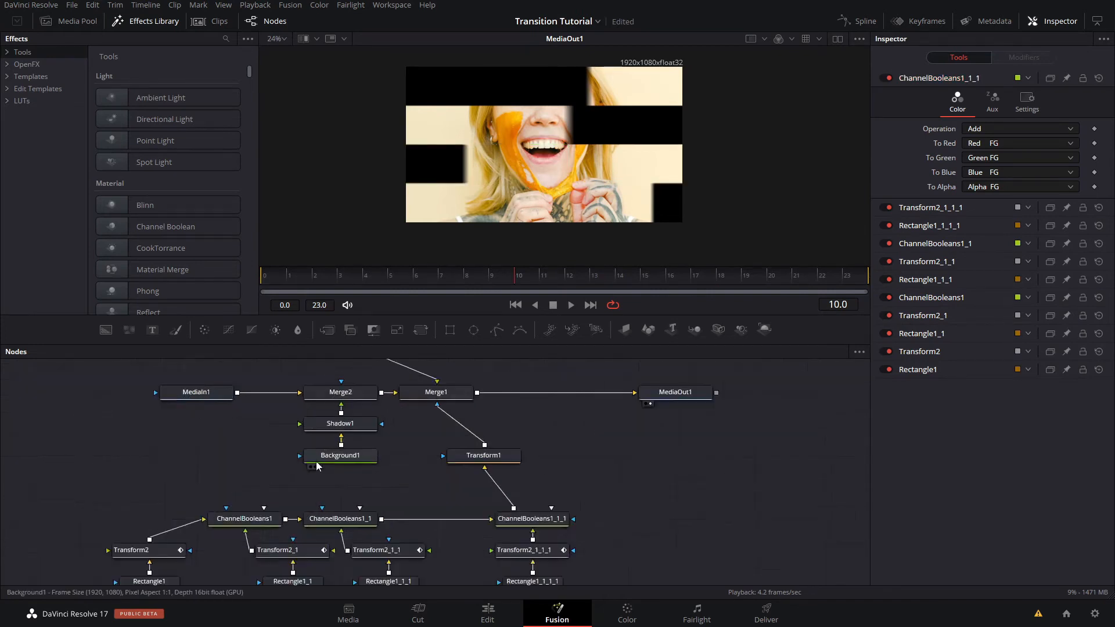
- Move MediaIn1, Merge2, Shadow1 and Background1 farther from Merge1, and connect Transform1's output to Background1 as its effect mask
left_click_drag(356, 493, 171, 406)
left_click_drag(331, 414, 214, 416)
left_click(417, 479)
left_click_drag(530, 512, 521, 491)
scroll(551, 443, "down", 3)
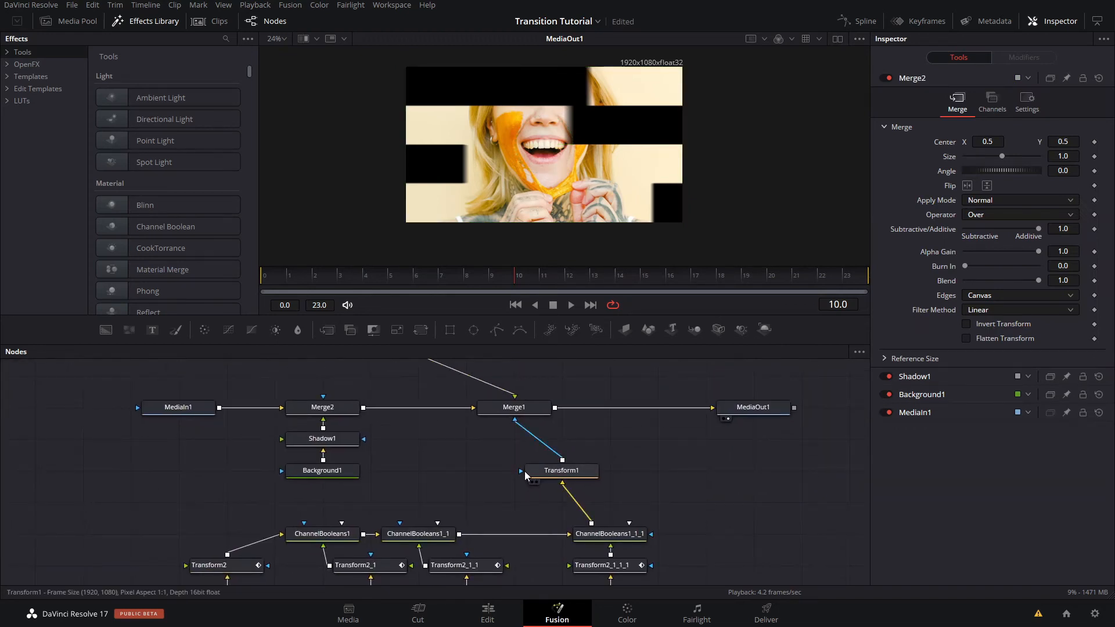
left_click_drag(563, 460, 305, 470)
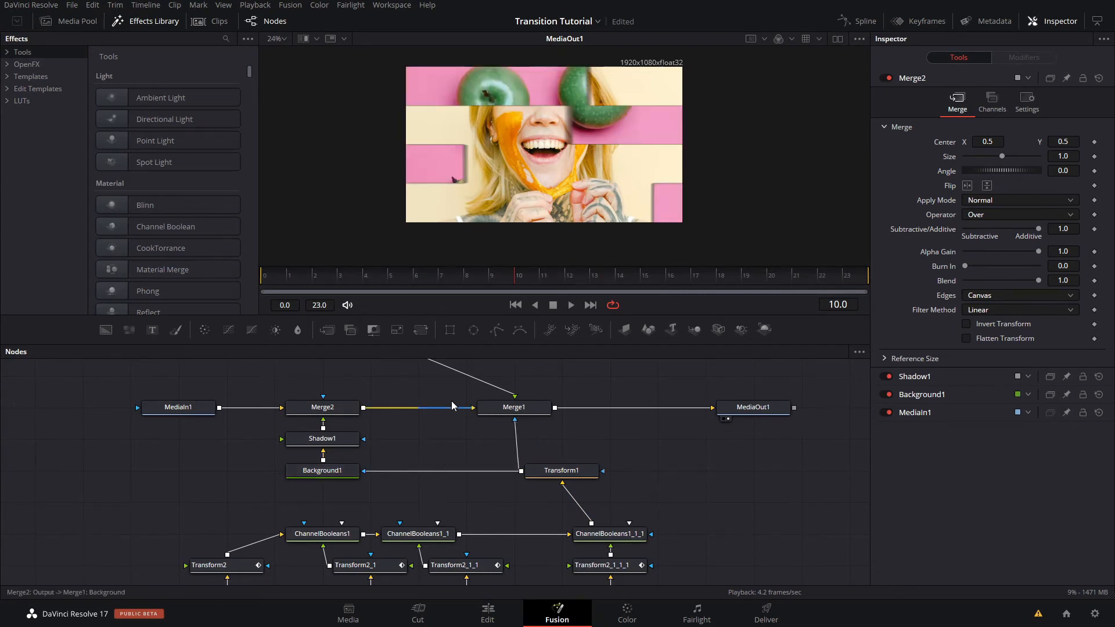
- Soften the shadow in Shadow1 to a softness of about 0.016, judging it on the strips around frame 6
scroll(564, 162, "up", 2)
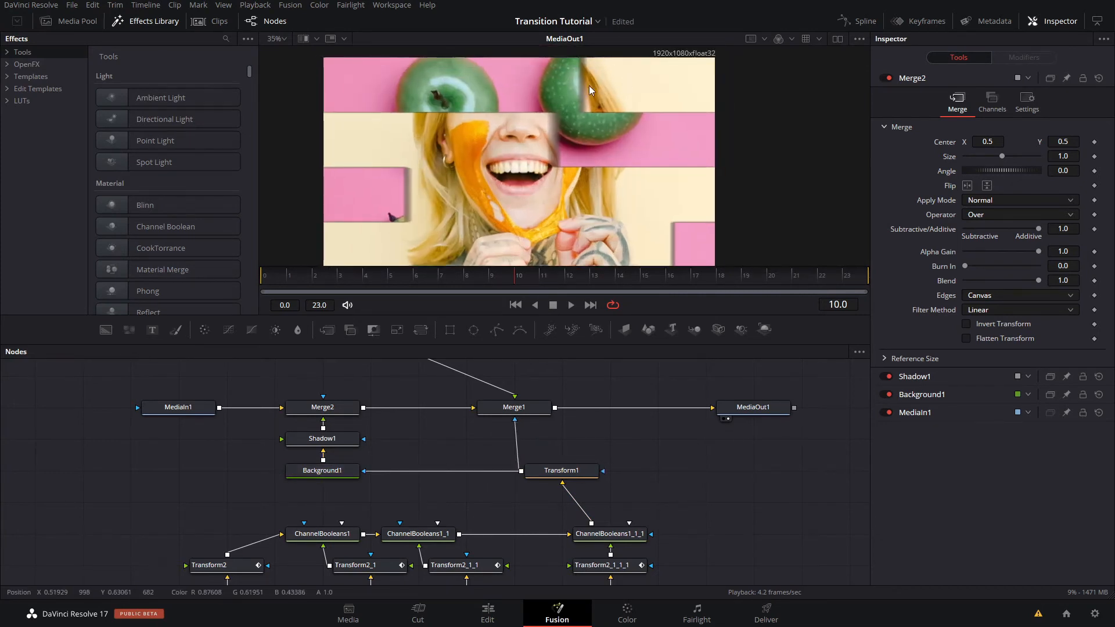
left_click(322, 439)
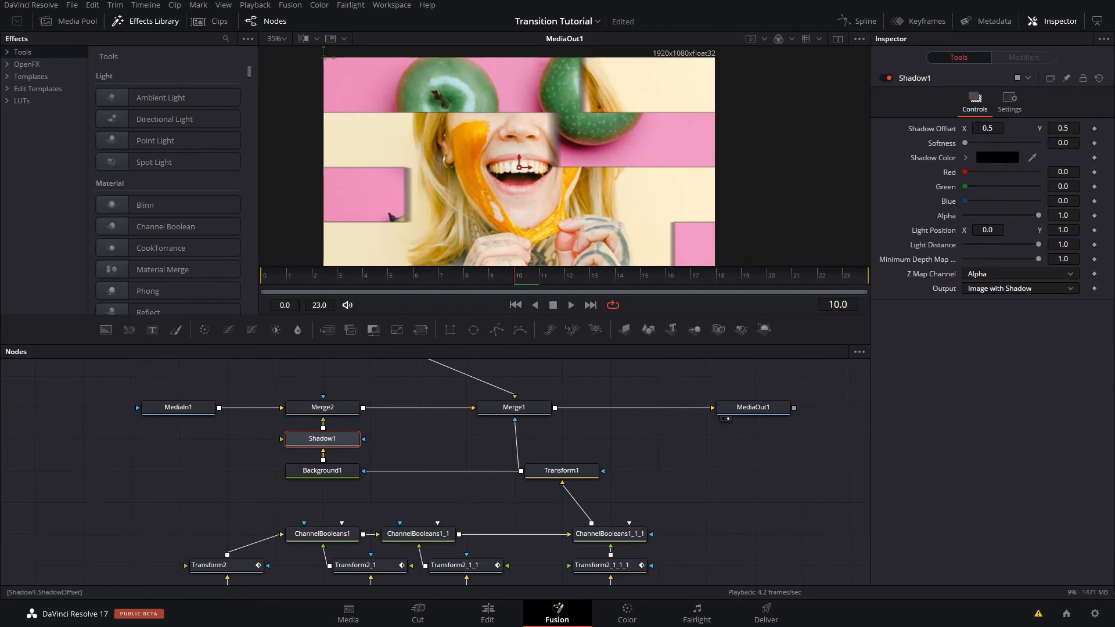
left_click_drag(965, 143, 992, 145)
left_click_drag(517, 289, 416, 289)
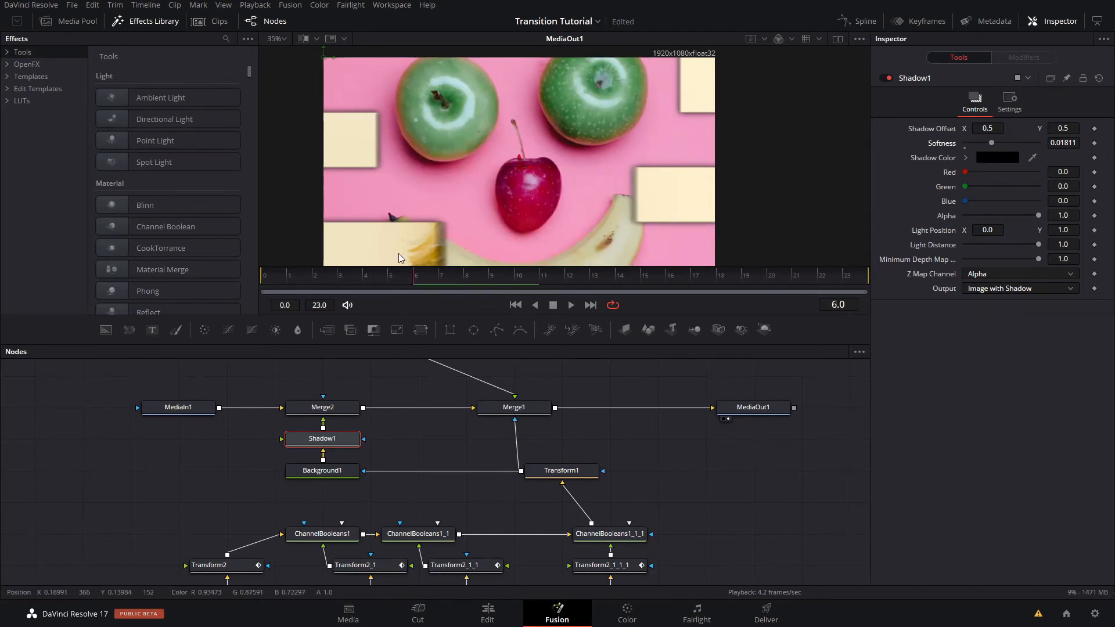
left_click(997, 158)
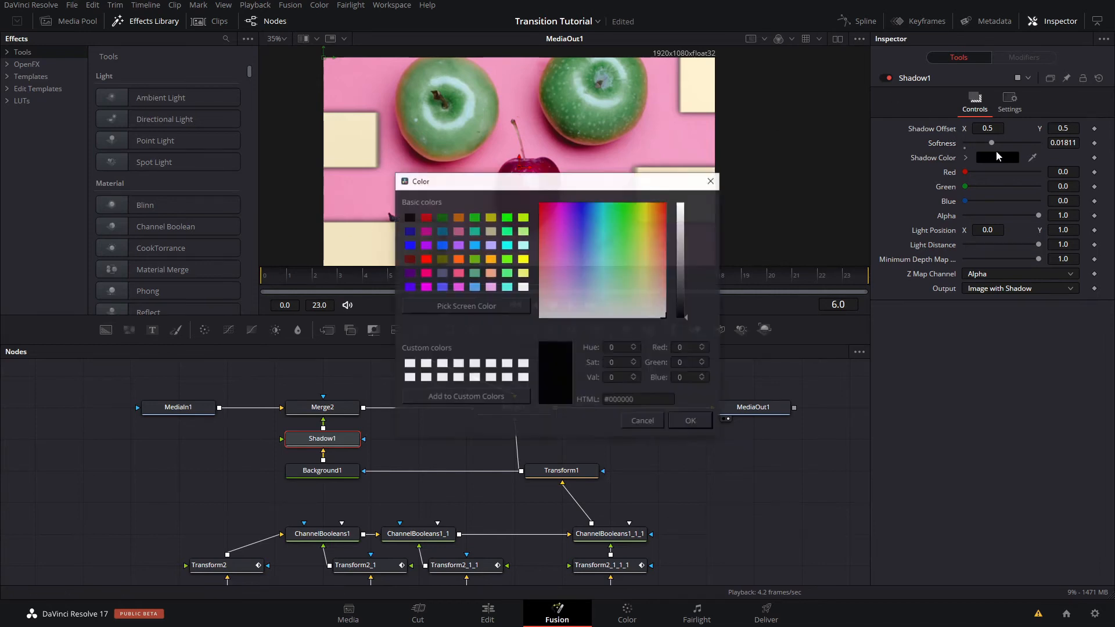
left_click(710, 181)
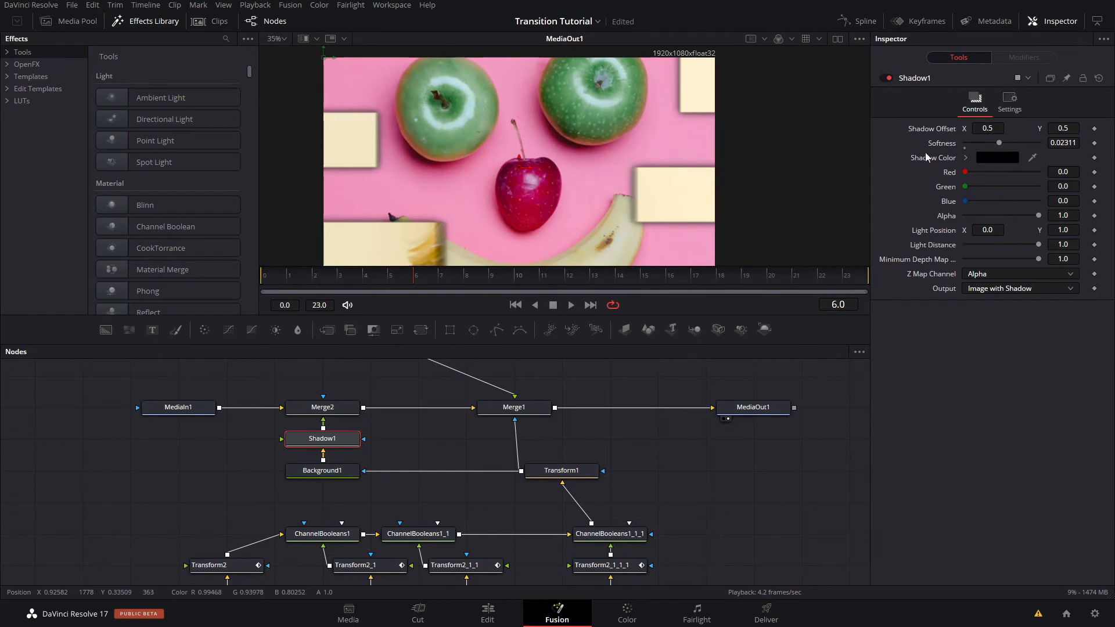
left_click_drag(991, 144, 986, 145)
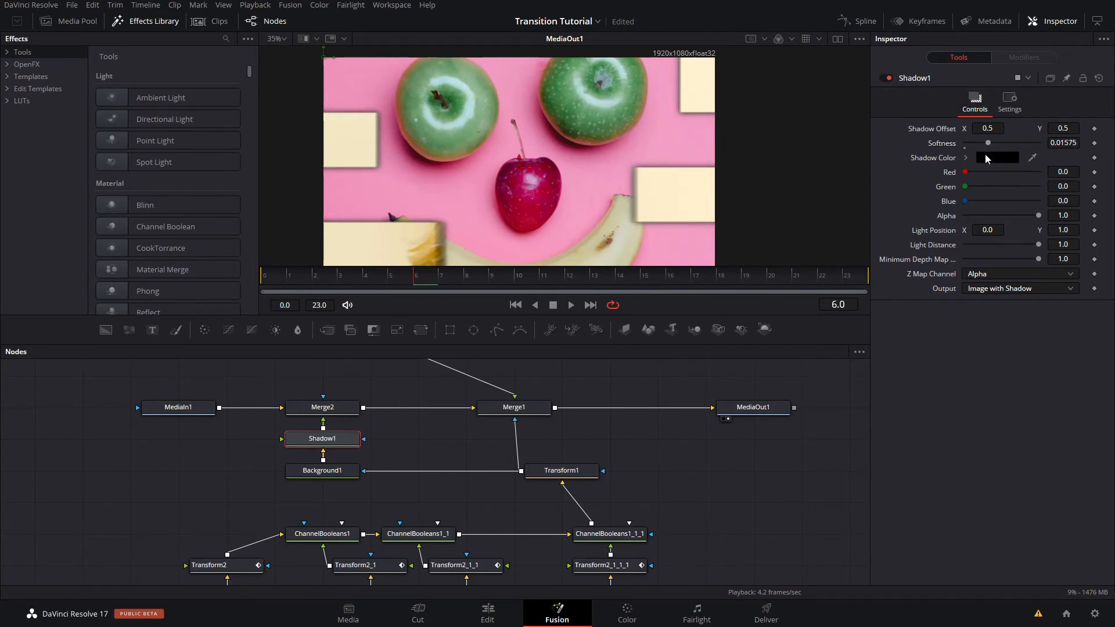
- Try a pale yellow shadow color, #dfd77d, for Shadow1
left_click(985, 156)
left_click(646, 211)
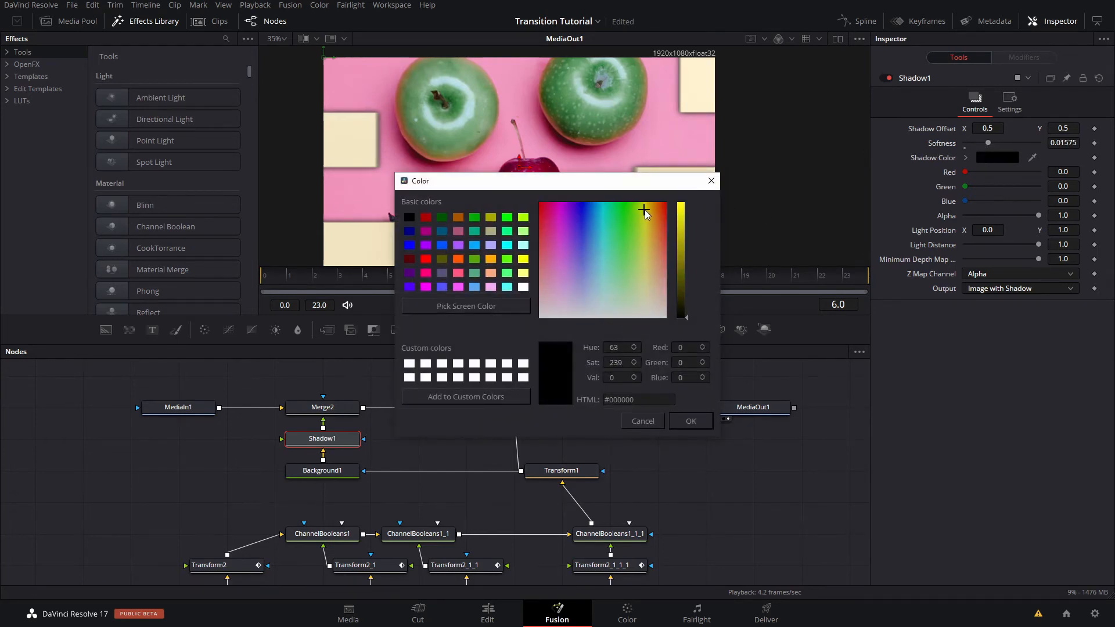
mouse_move(679, 221)
left_mouse_down()
mouse_move(684, 231)
mouse_move(681, 206)
mouse_move(647, 224)
mouse_move(646, 211)
mouse_move(685, 227)
mouse_move(683, 217)
left_mouse_up()
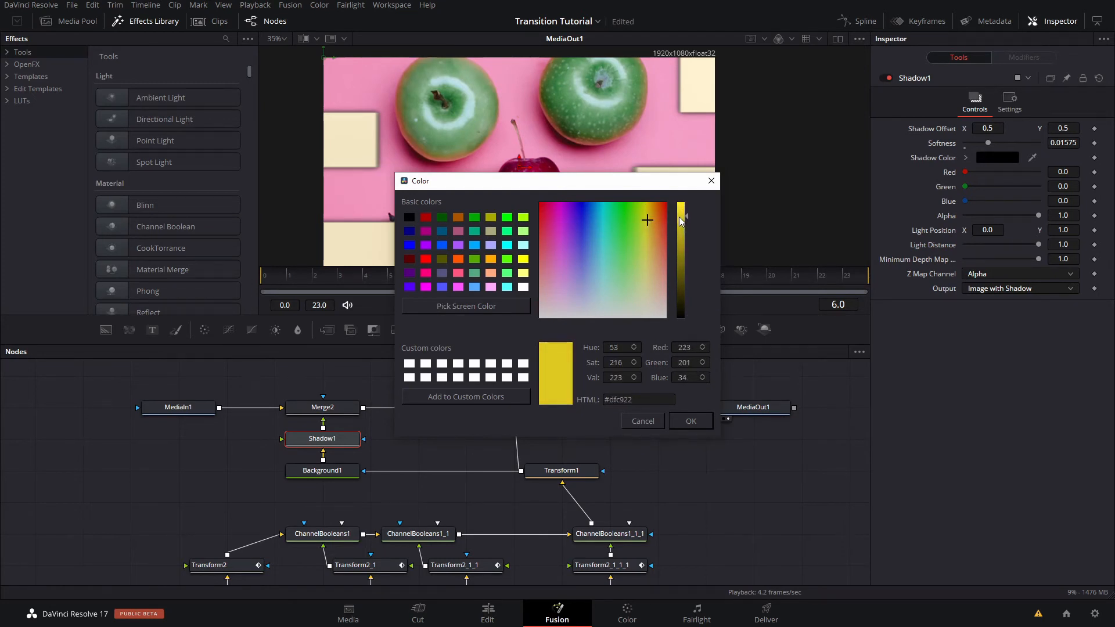
left_click(646, 269)
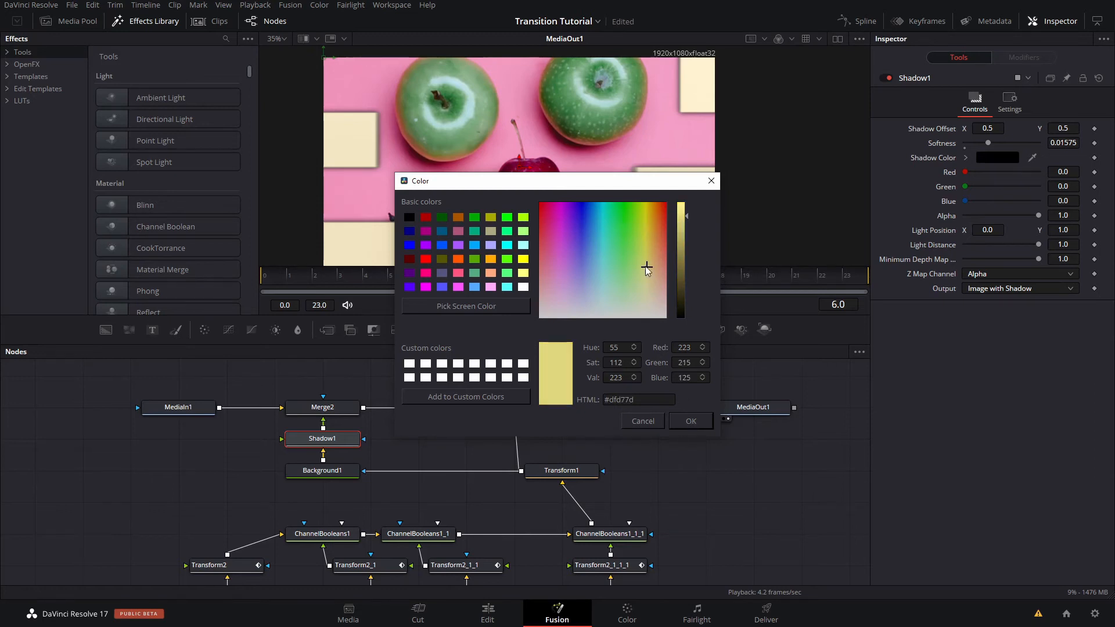
left_click(691, 421)
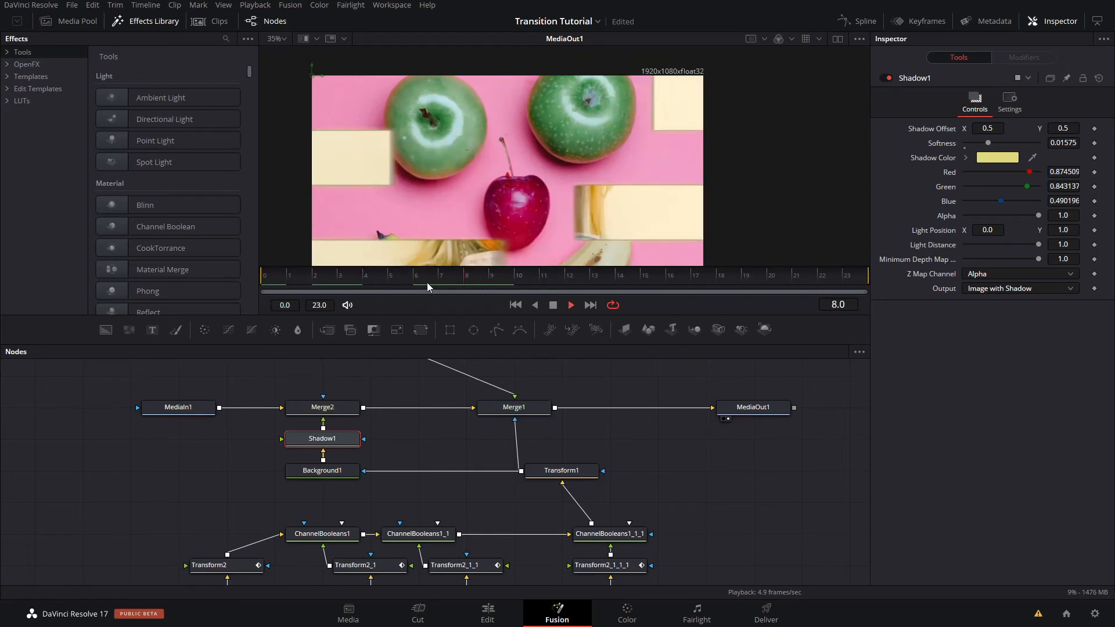
- Try a turquoise shadow color for Shadow1 and look at the strip edges in the viewer
left_click(993, 161)
mouse_move(604, 214)
left_mouse_down()
mouse_move(648, 219)
mouse_move(605, 211)
left_mouse_up()
left_click(690, 420)
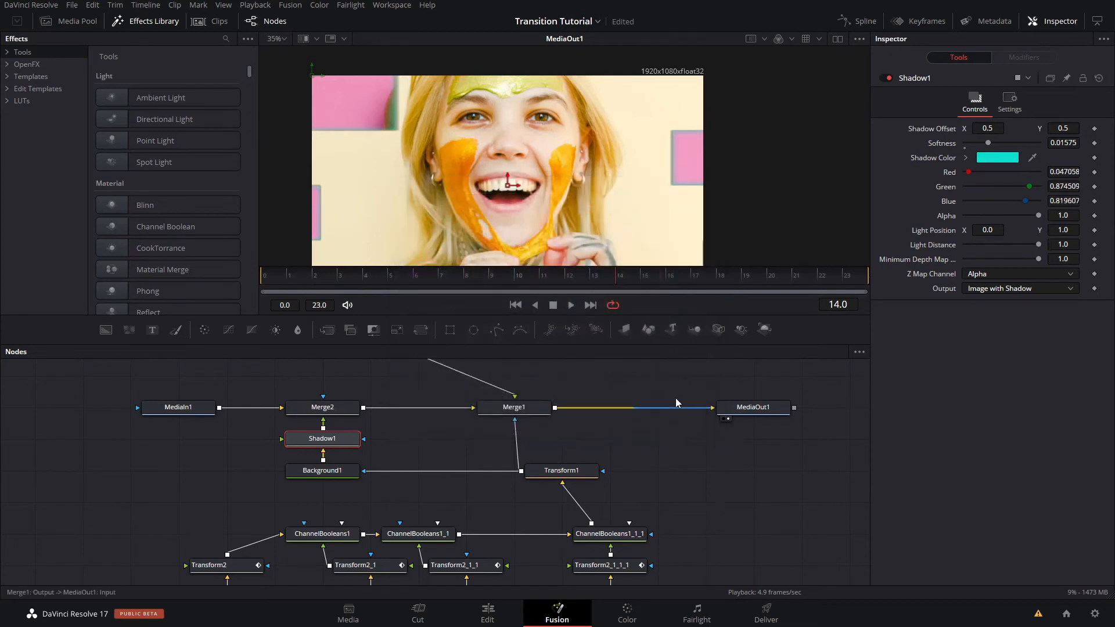
scroll(555, 227, "down", 1)
scroll(555, 227, "down", 1)
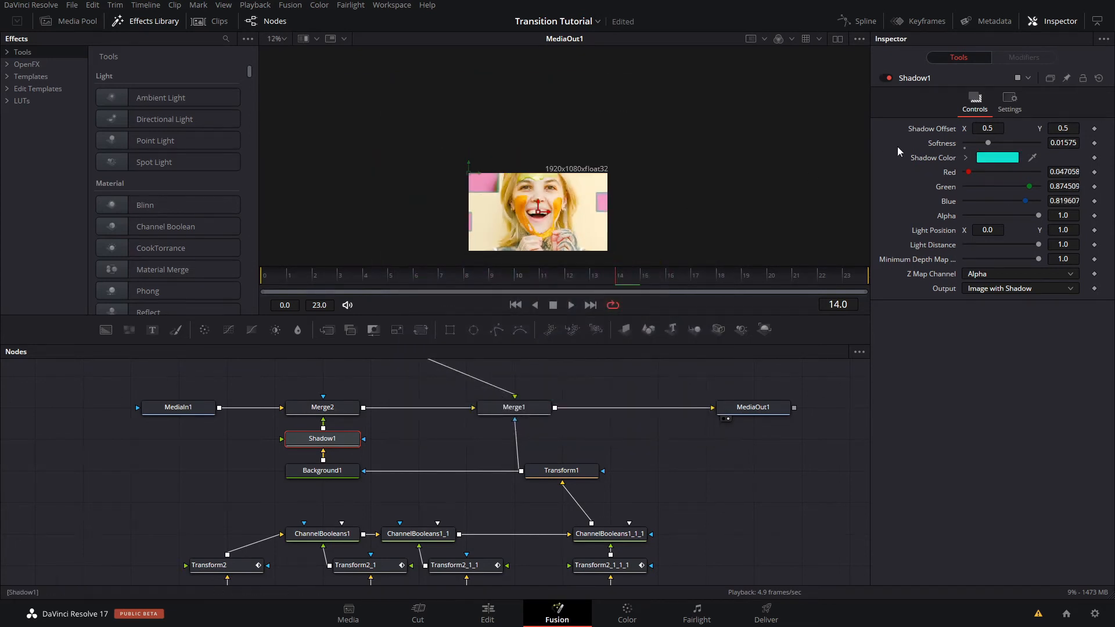
- Change Shadow1's shadow color to magenta, #df02c9, and inspect the strip edges in the viewer
left_click(985, 157)
left_click(567, 208)
left_click_drag(567, 207, 572, 205)
left_click_drag(513, 179, 528, 201)
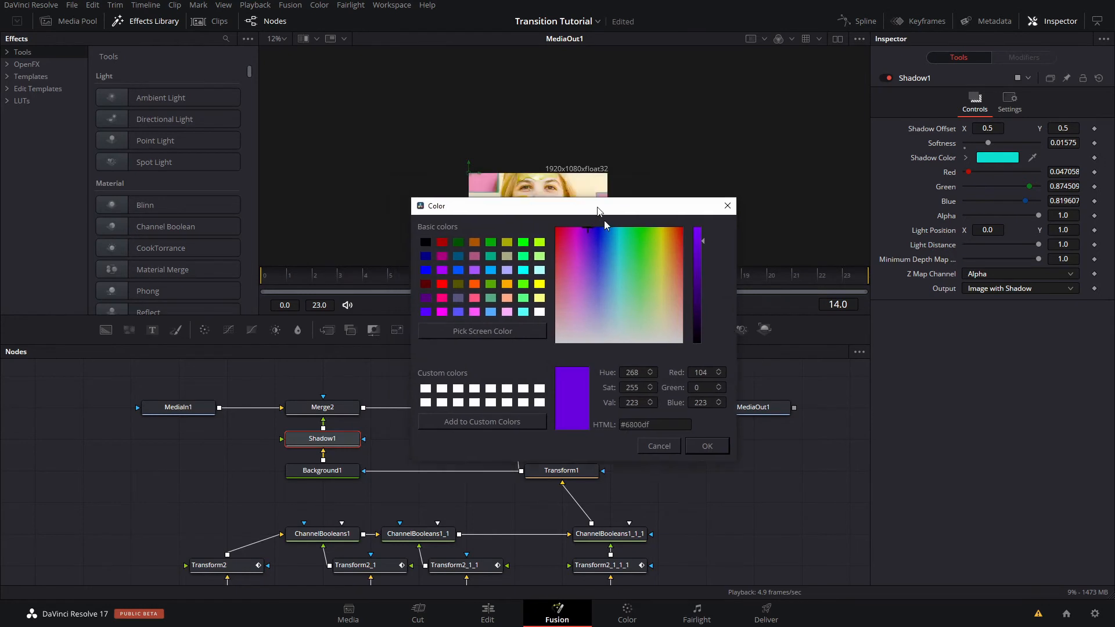
left_click(574, 238)
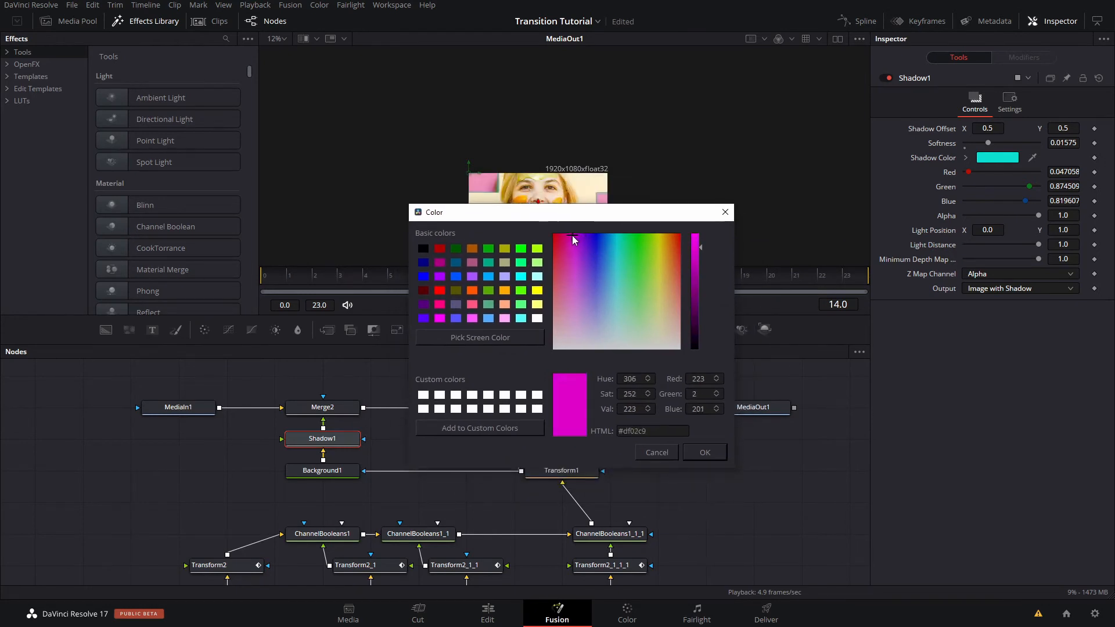
left_click(692, 455)
scroll(573, 263, "up", 5)
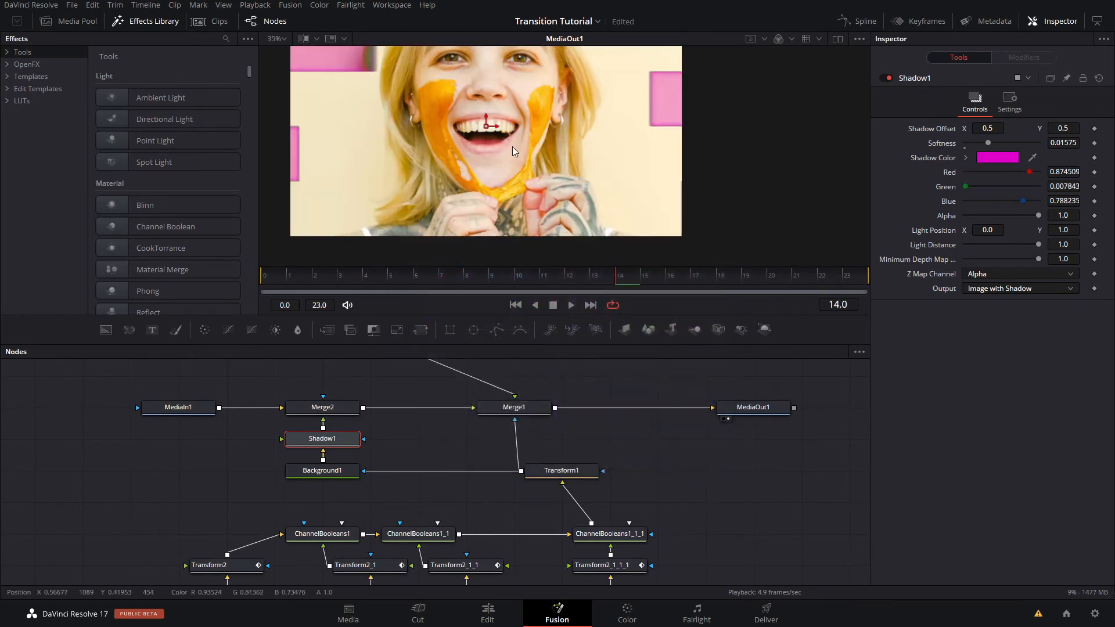
scroll(563, 199, "down", 2)
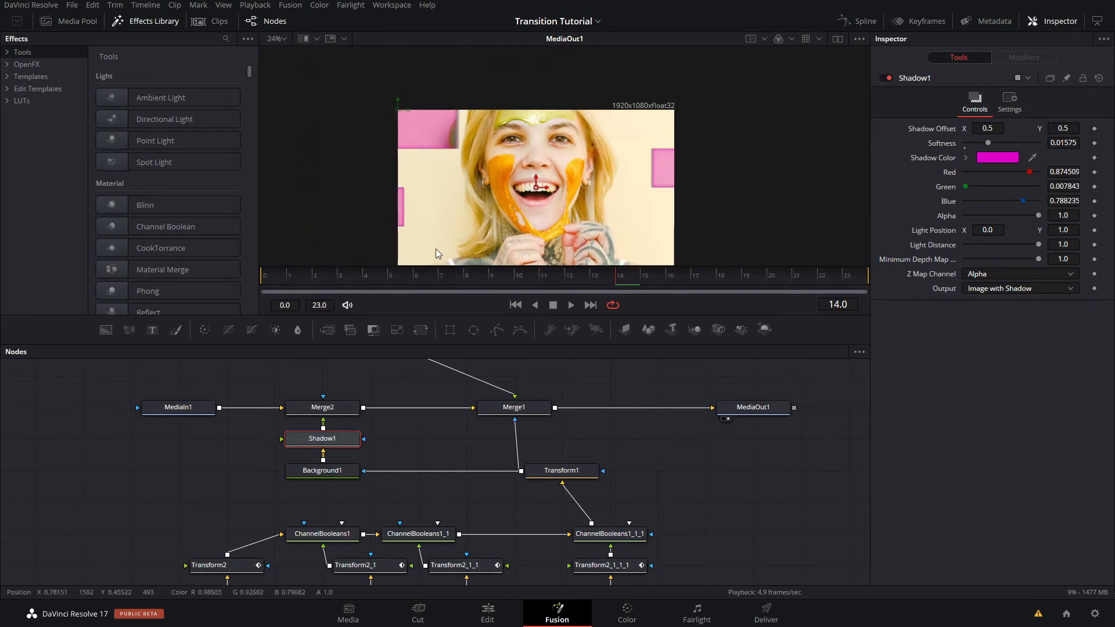
- Play the transition from frame 0 to check the colored shadow in motion
left_click_drag(323, 278, 263, 281)
left_click_drag(570, 212, 587, 167)
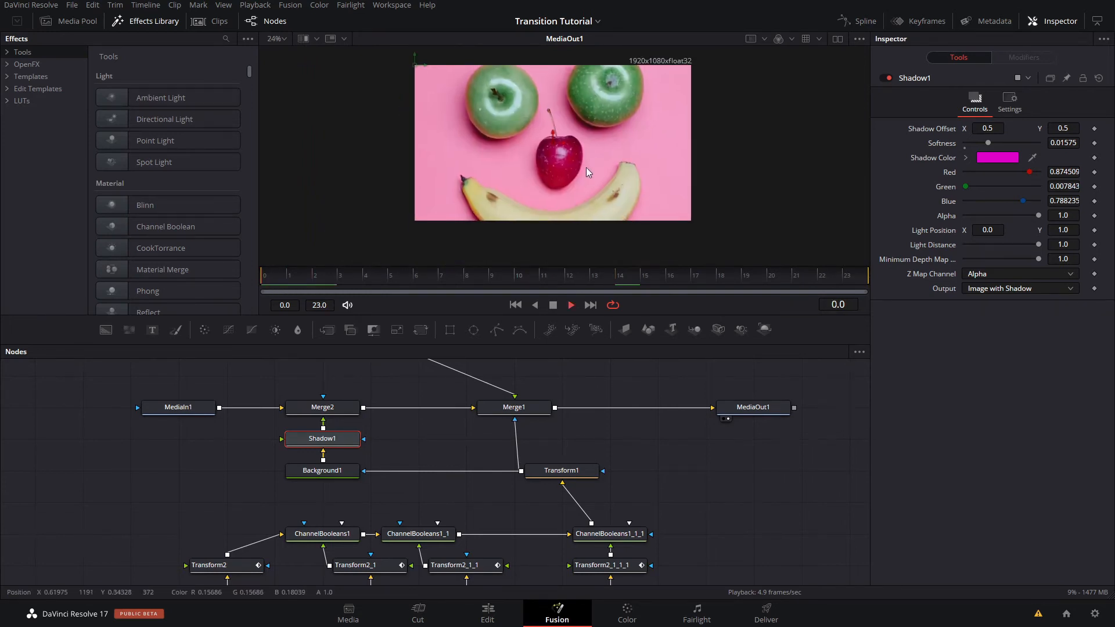
key("space")
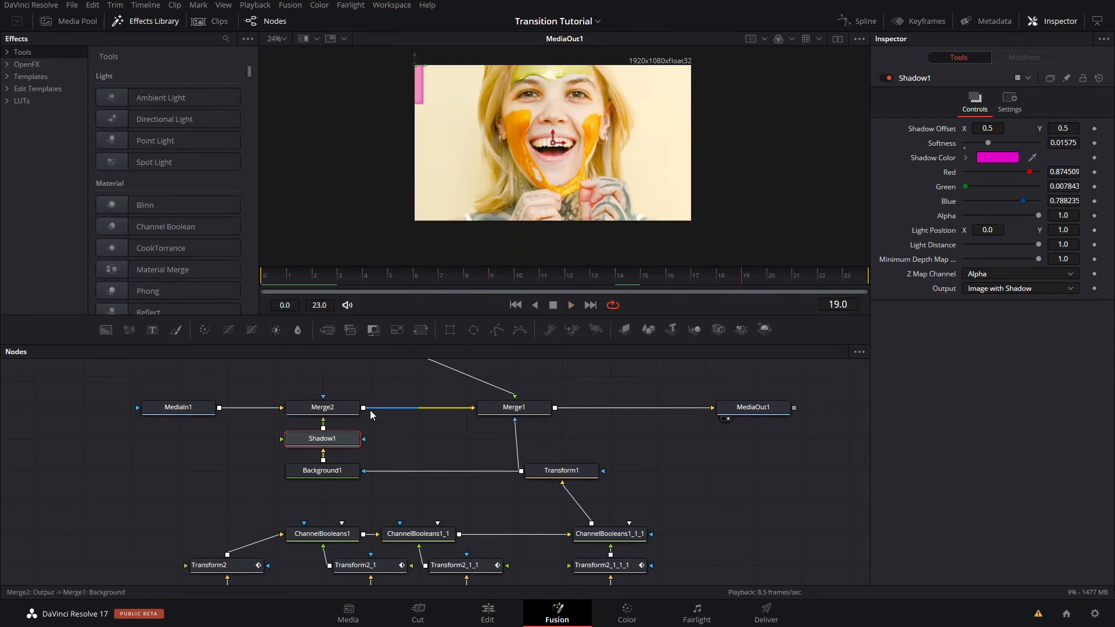
- Make room below Merge2 and add a Glow node after Shadow1, with glow size 40.9 and glow 0.827
left_click_drag(340, 408, 336, 381)
left_click(343, 432)
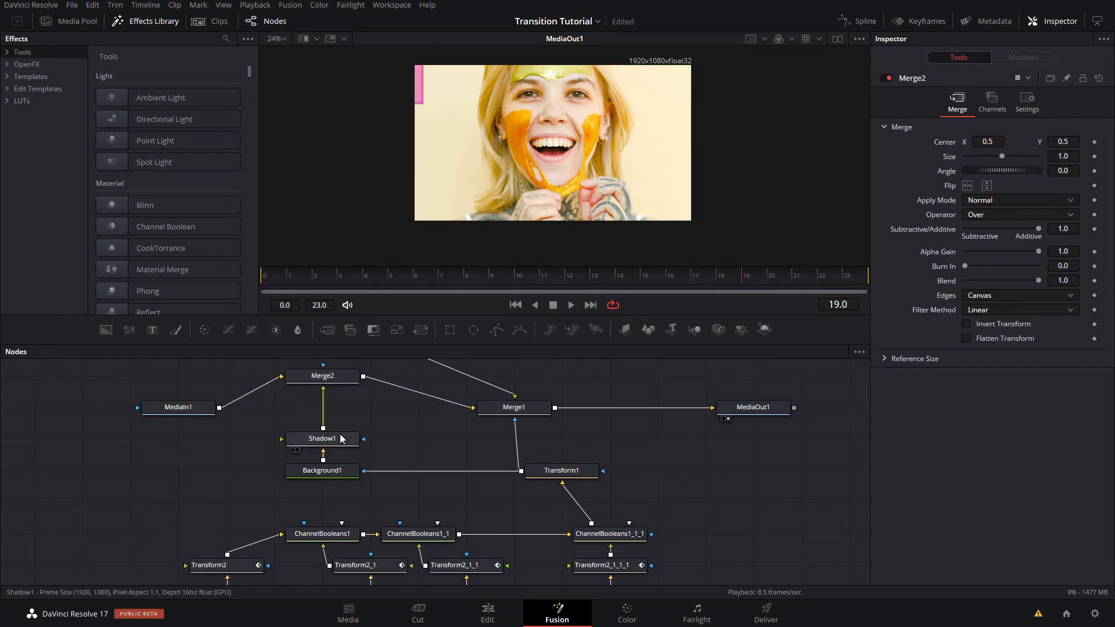
left_click(342, 437)
key("shift+space")
type("glow")
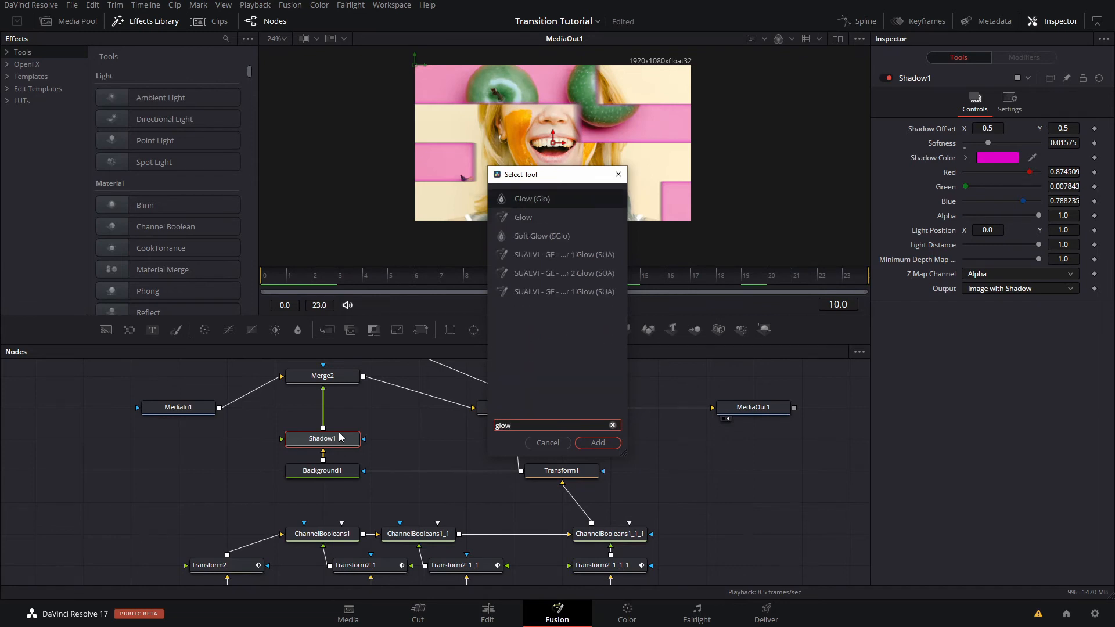
key("Return")
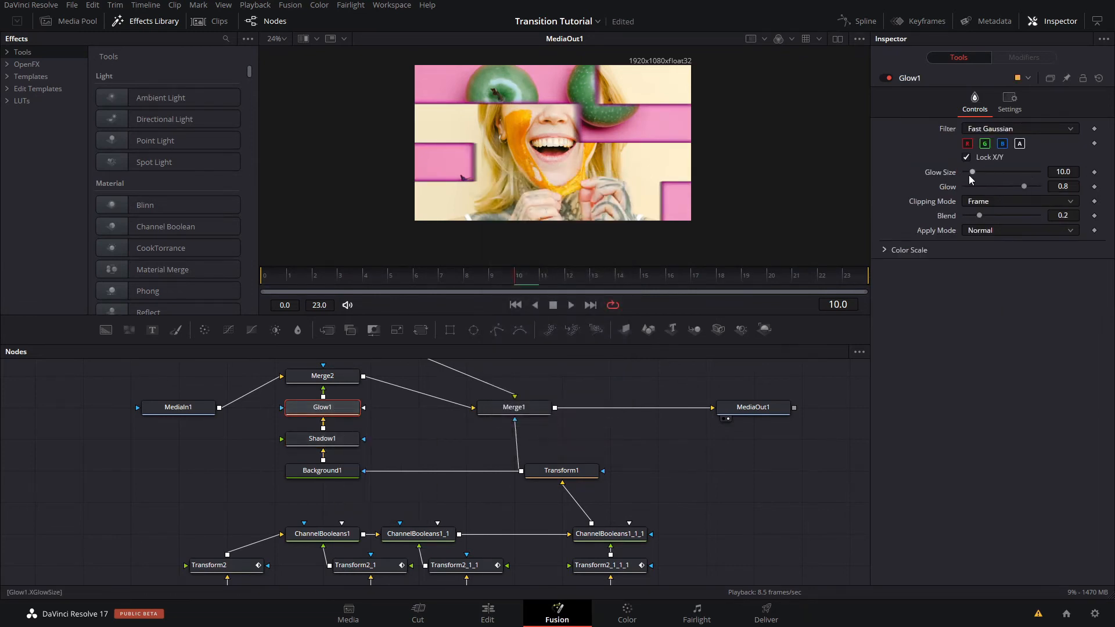
left_click_drag(969, 175, 1026, 199)
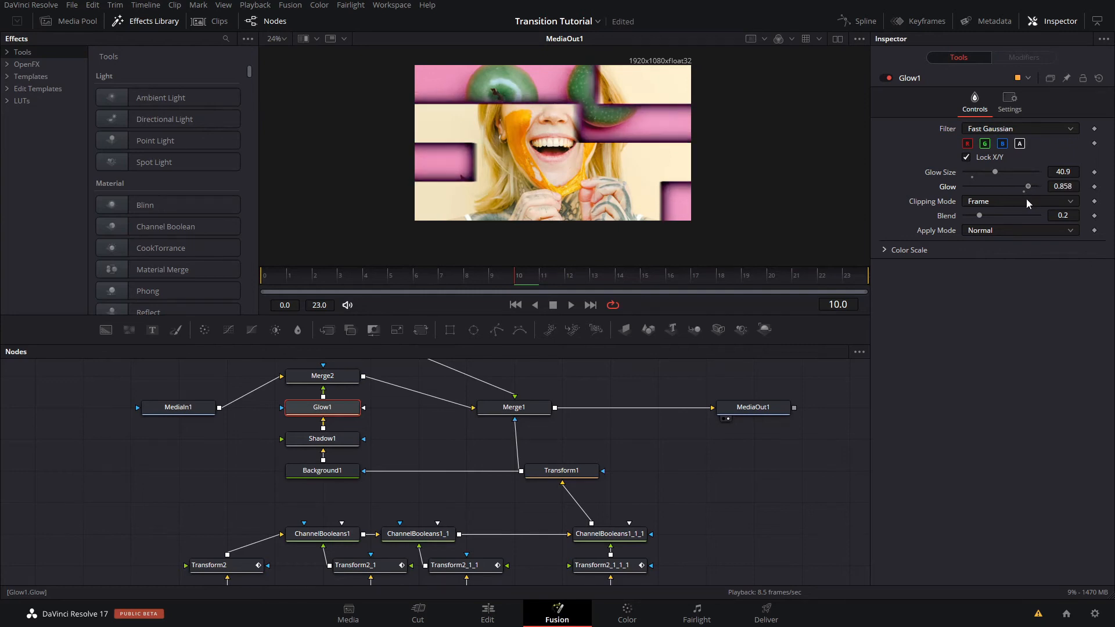
- Recolor Shadow1's shadow to a golden yellow, and set Glow1's filter to Bartlett and its apply mode to Merge Under
left_click(348, 441)
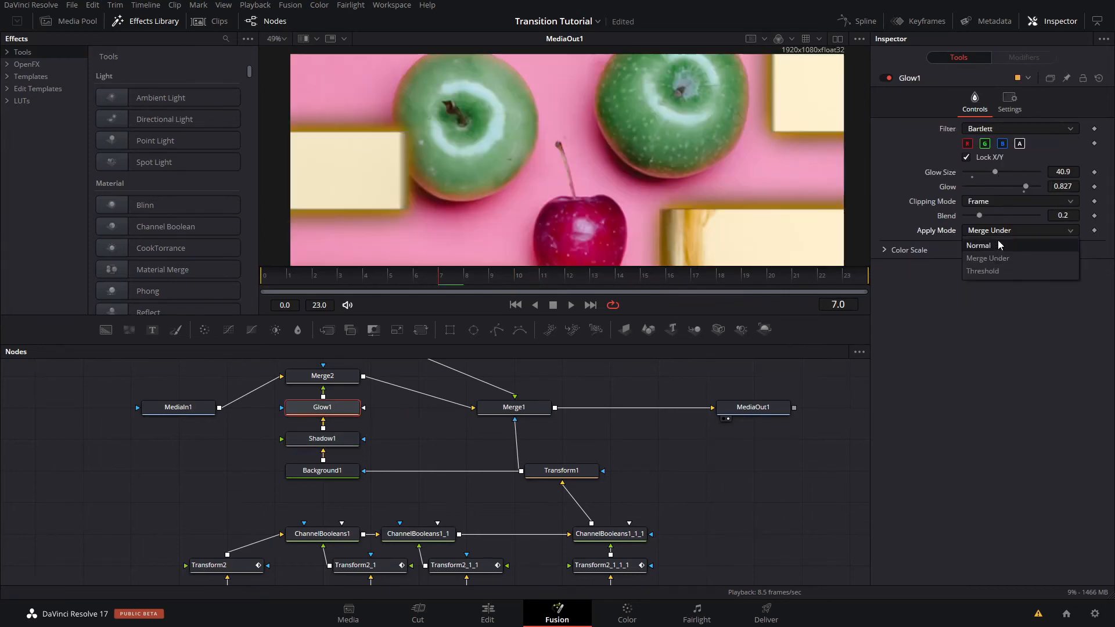
left_click(1000, 245)
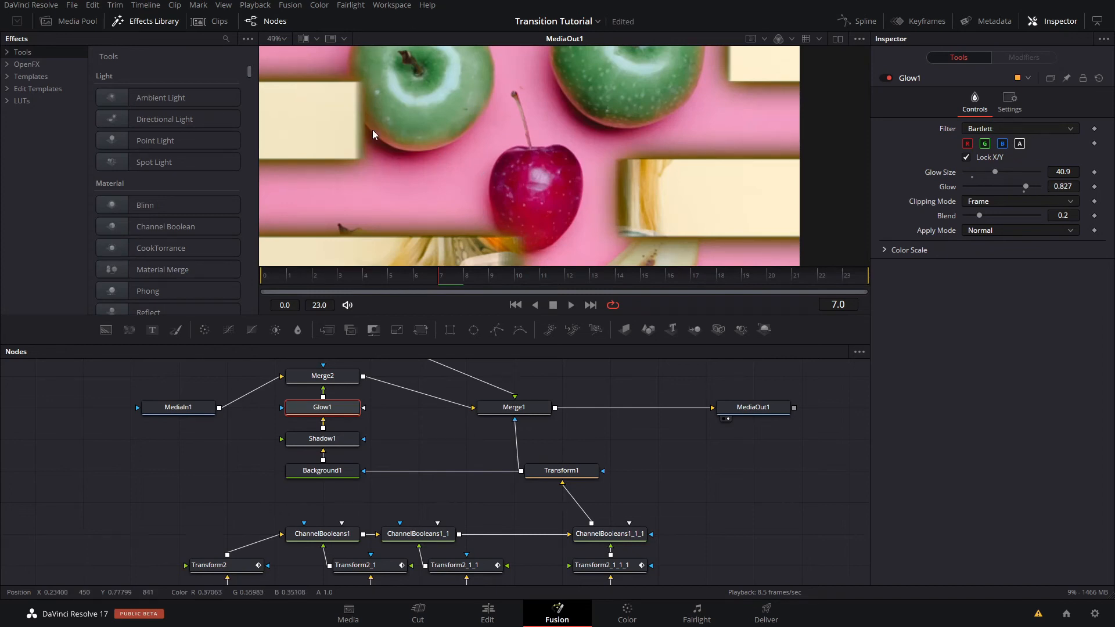
left_click(1001, 231)
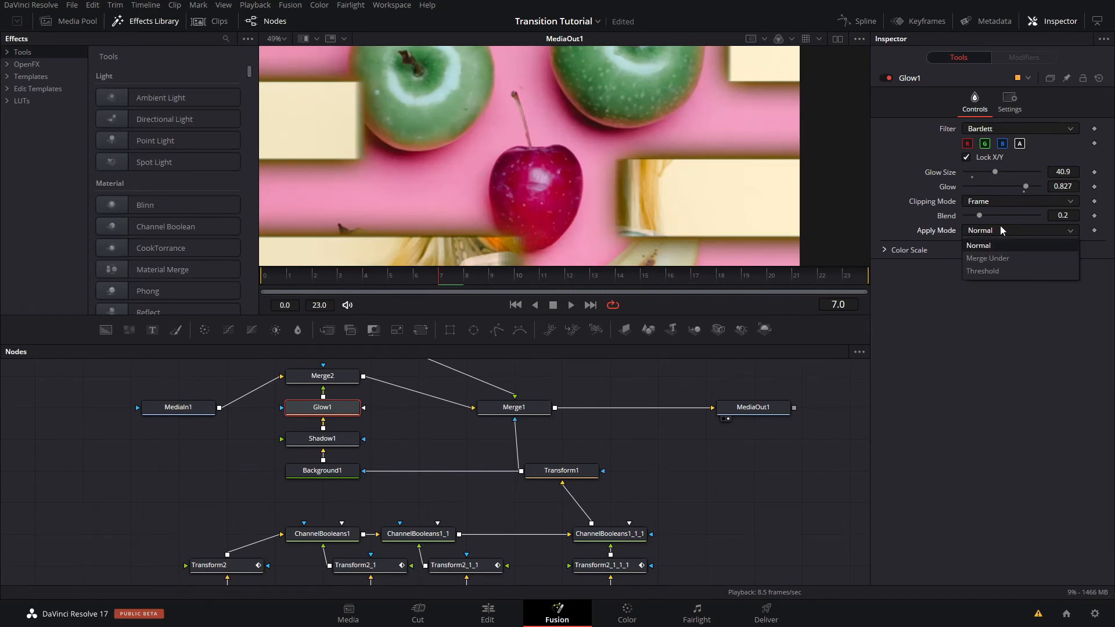
left_click(1023, 259)
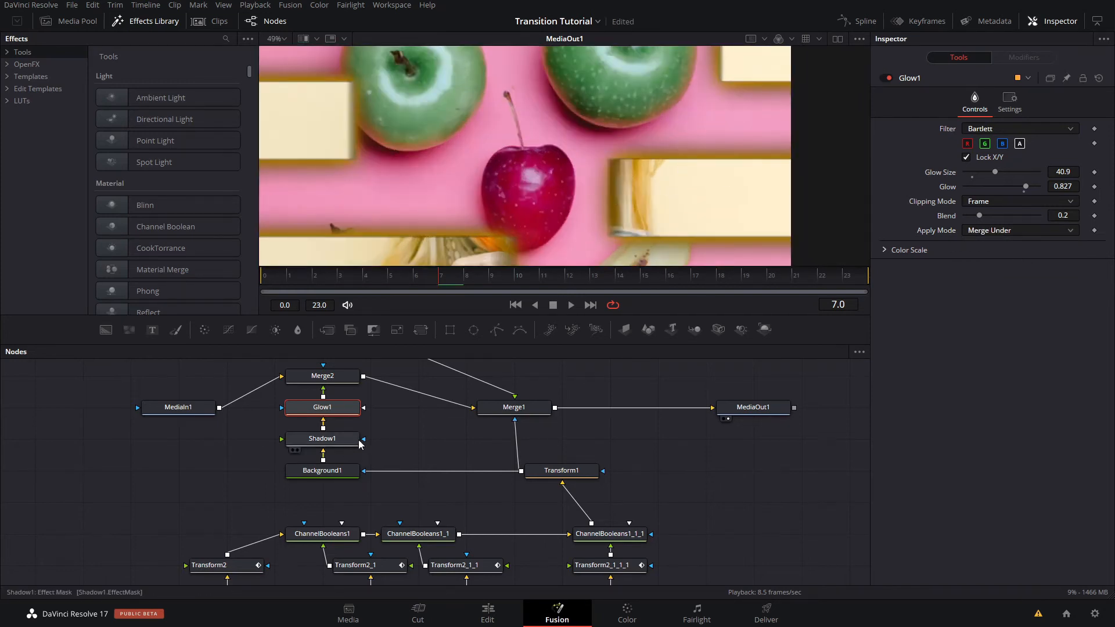
- Fit the full frame in the viewer and play the transition repeatedly to check the glowing strip edges
scroll(674, 169, "down", 1)
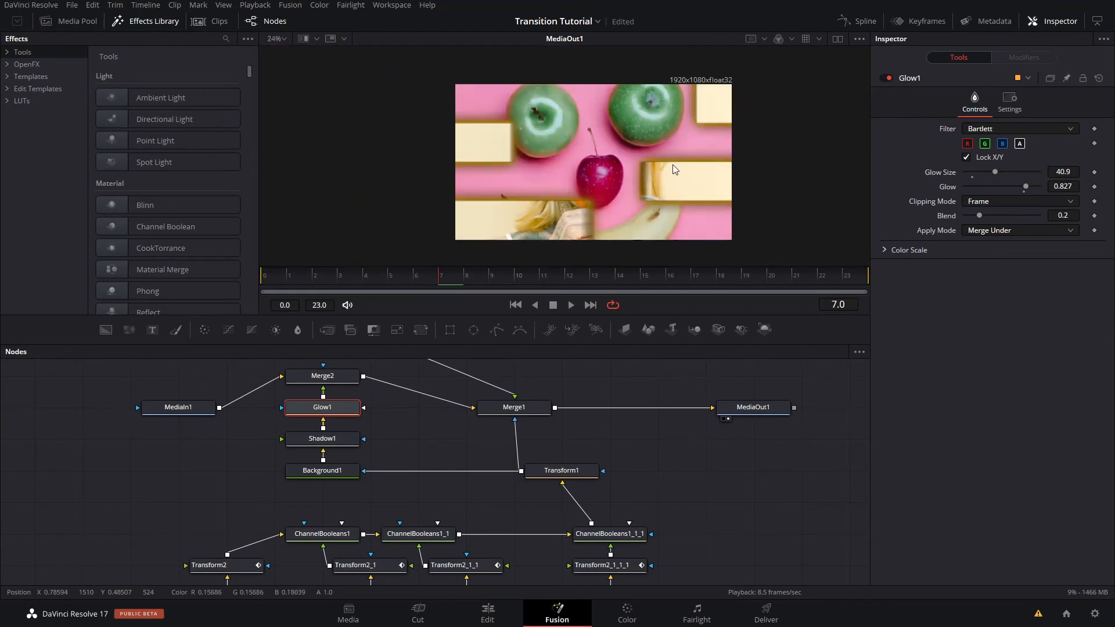
left_click(347, 277)
key("space")
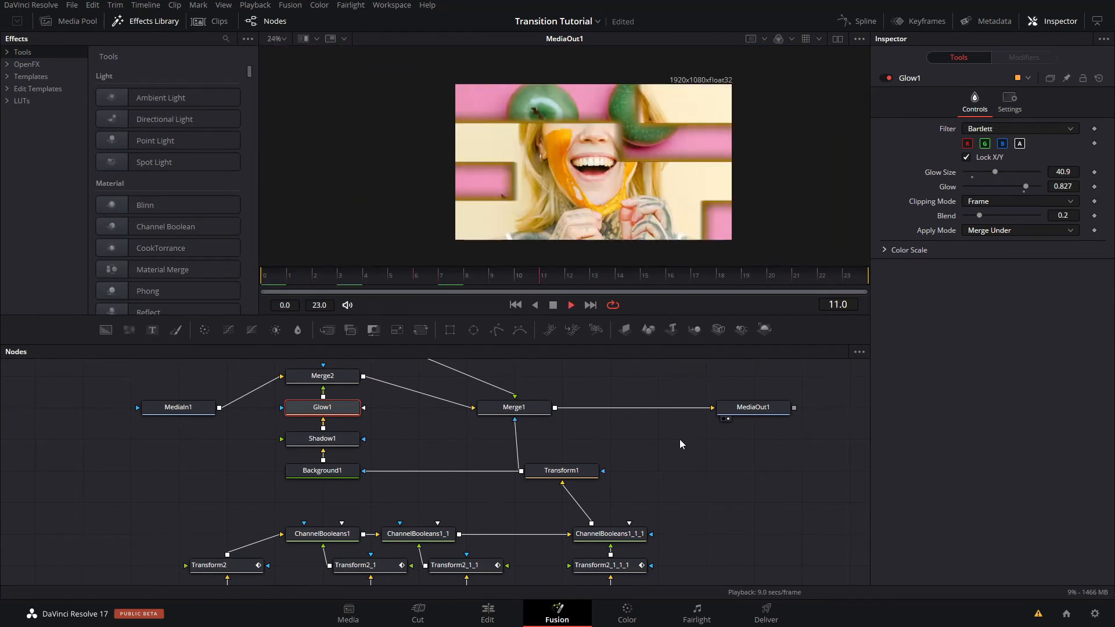
key("space")
key("space")
key("space")
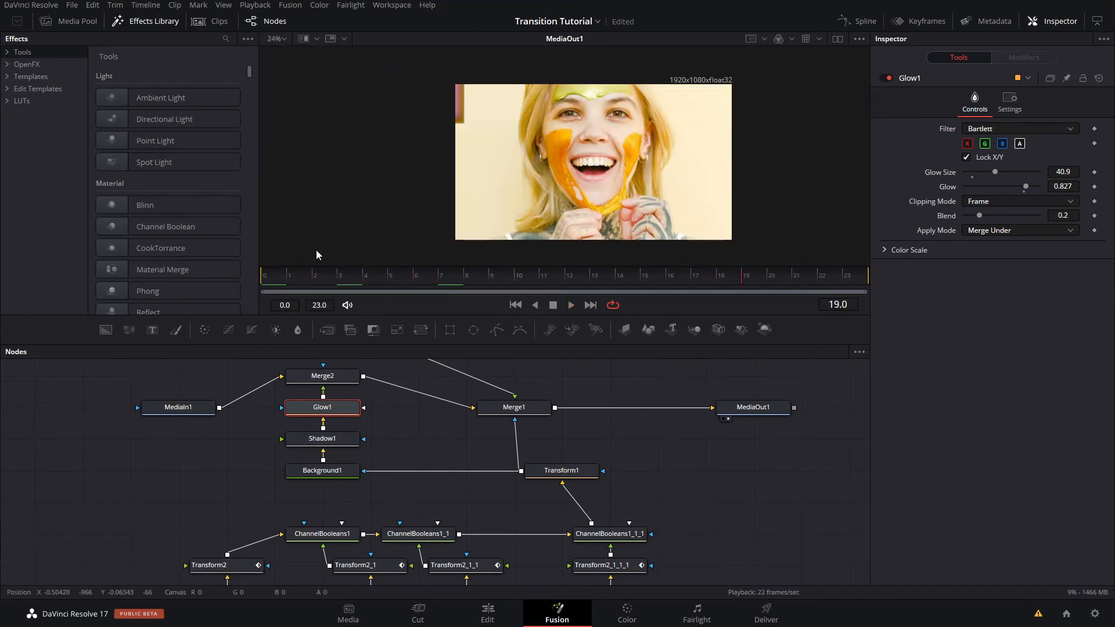
left_click_drag(381, 274, 880, 282)
key("space")
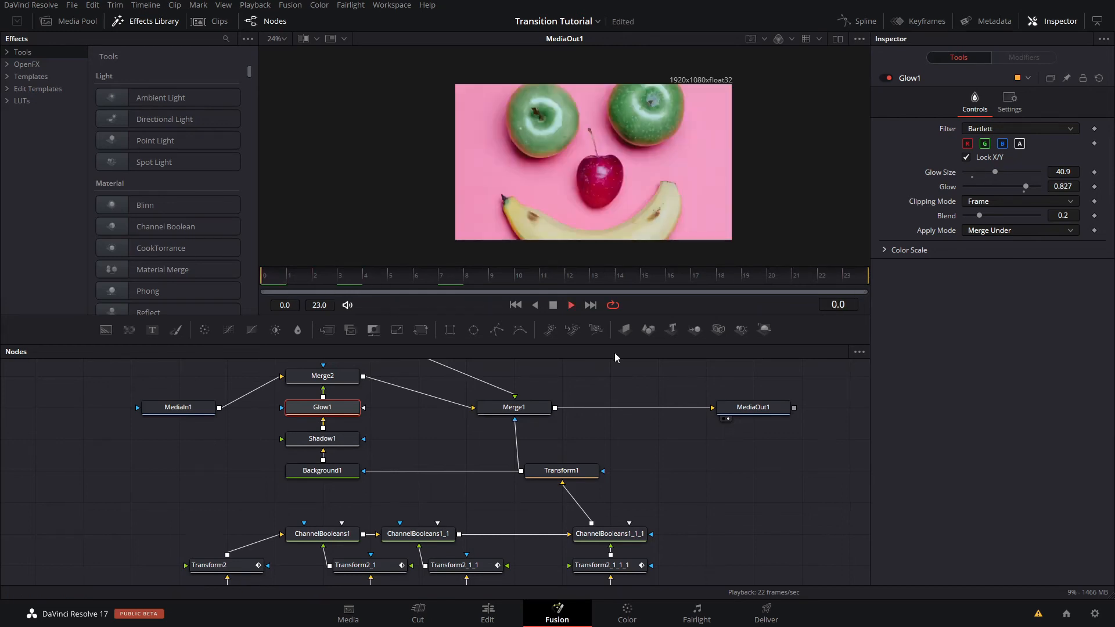
key("space")
- Save the project and play the transition at a smaller viewer size
key("ctrl+s")
scroll(644, 235, "down", 2)
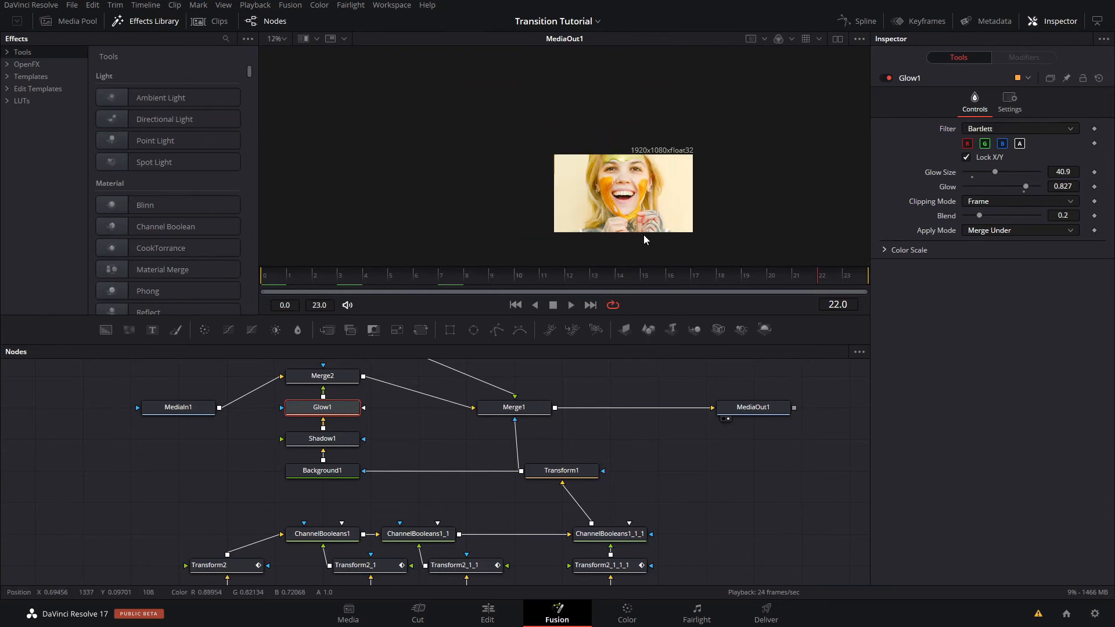
left_click_drag(578, 191, 567, 180)
key("space")
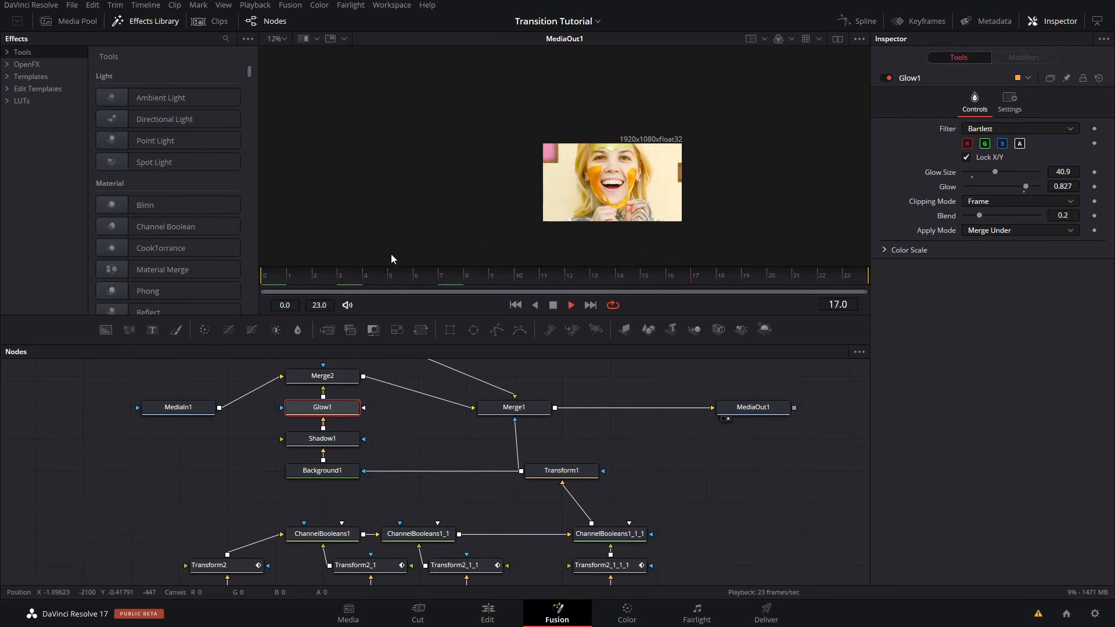
- Save the project and look through the Edit Templates, including the existing transitions, in the effects library
key("ctrl+s")
left_click_drag(585, 402, 493, 447)
left_click(465, 460)
scroll(171, 194, "down", 6)
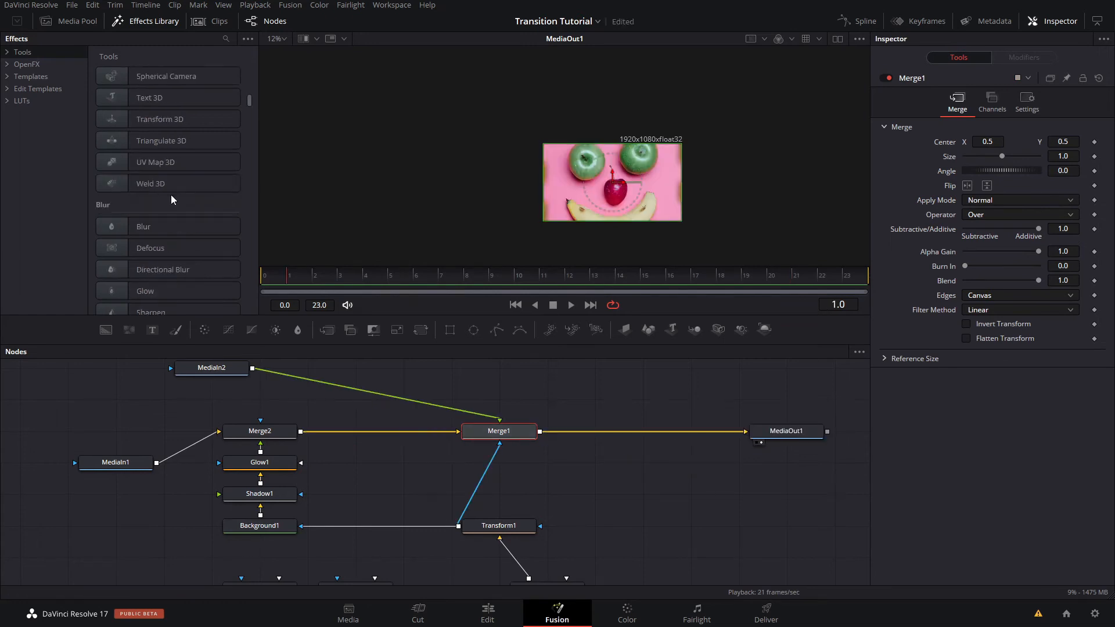
left_click(57, 90)
scroll(219, 144, "down", 15)
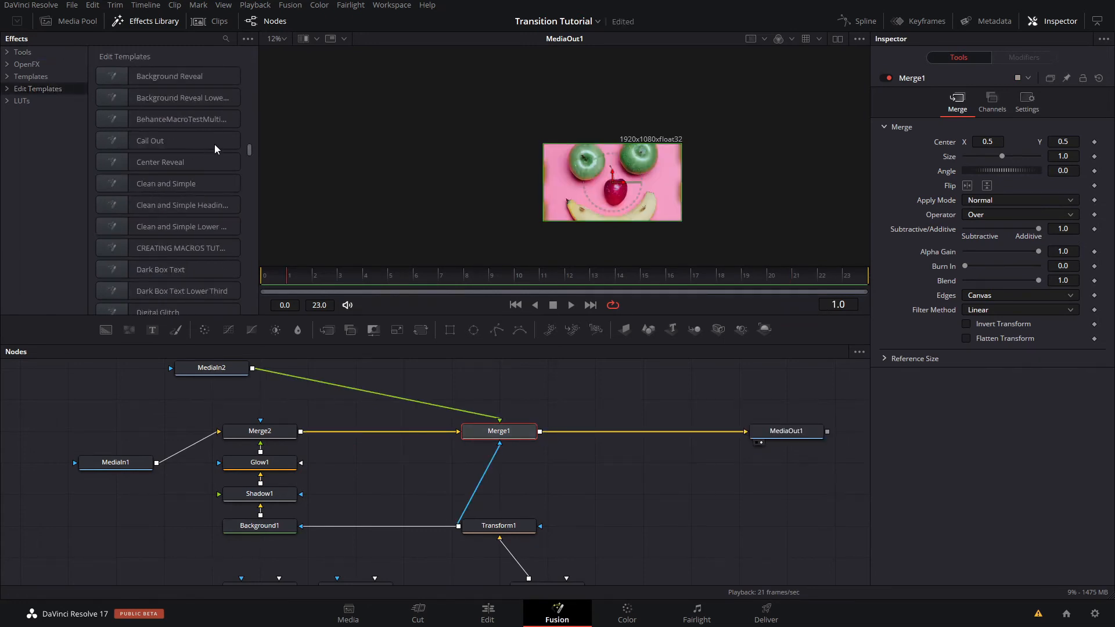
scroll(219, 144, "down", 8)
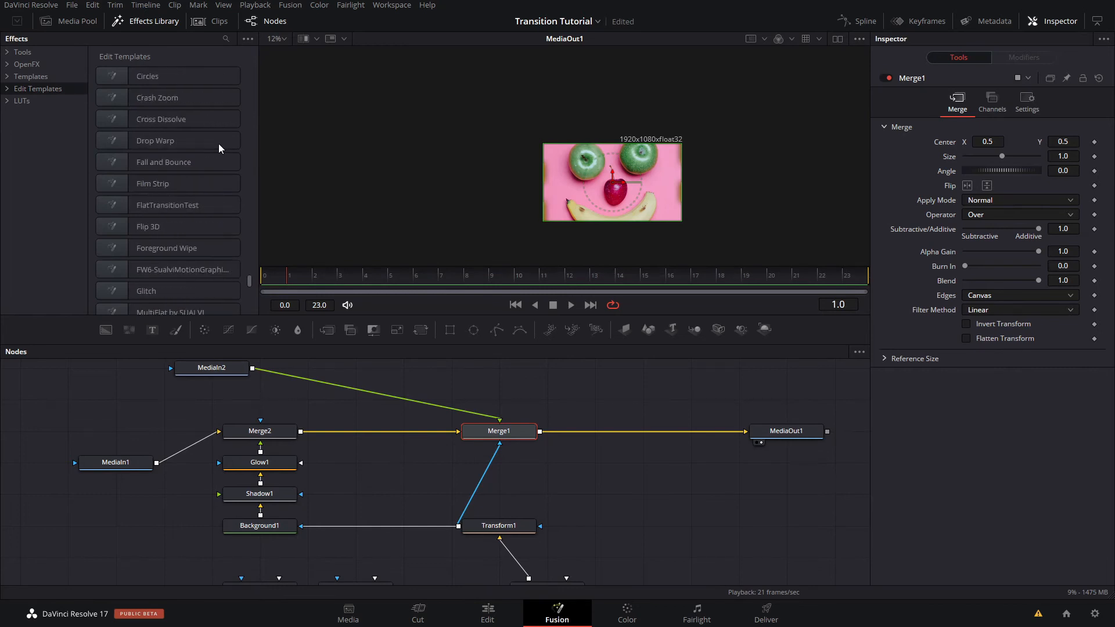
scroll(194, 187, "up", 5)
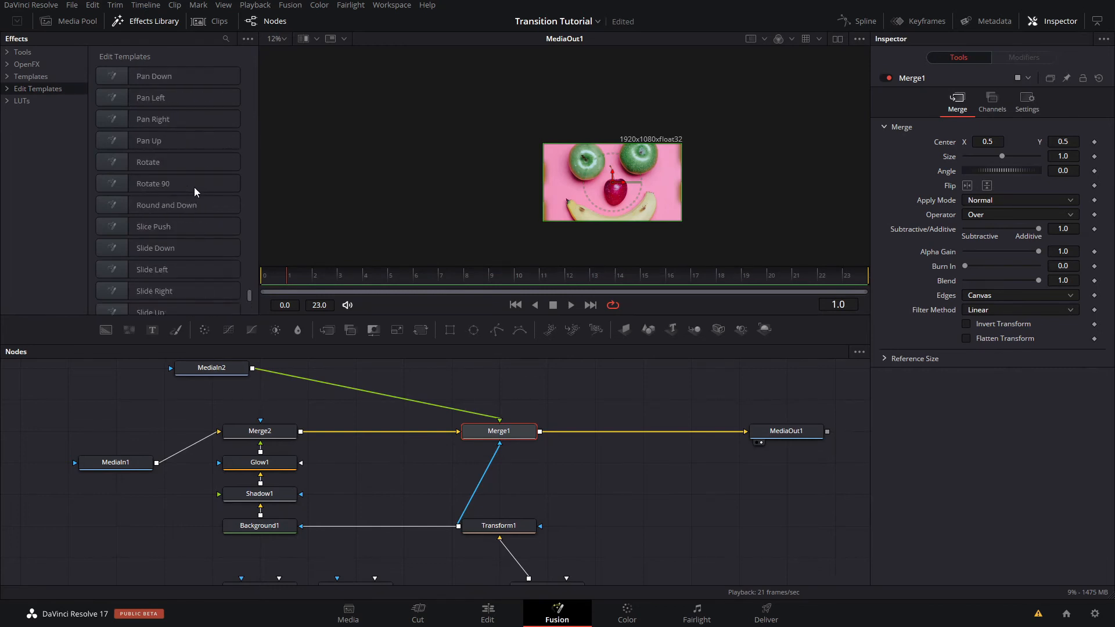
scroll(201, 183, "up", 3)
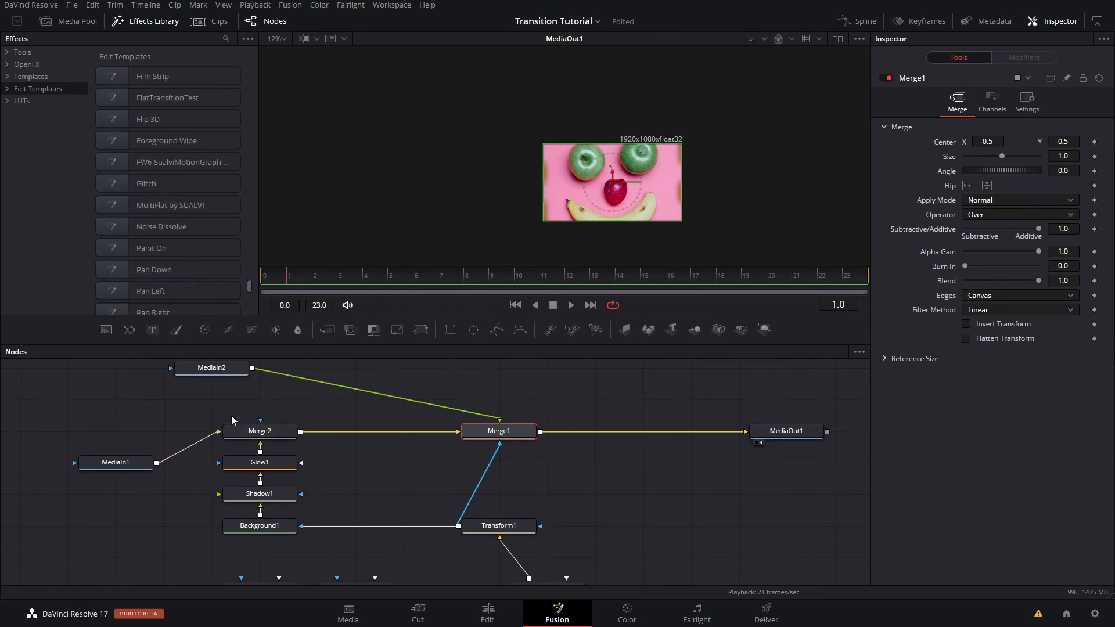
- Align MediaIn1 with Merge2 and move the Merge2, Glow1, Shadow1 and Background1 column closer to Merge1
left_click_drag(136, 456, 136, 424)
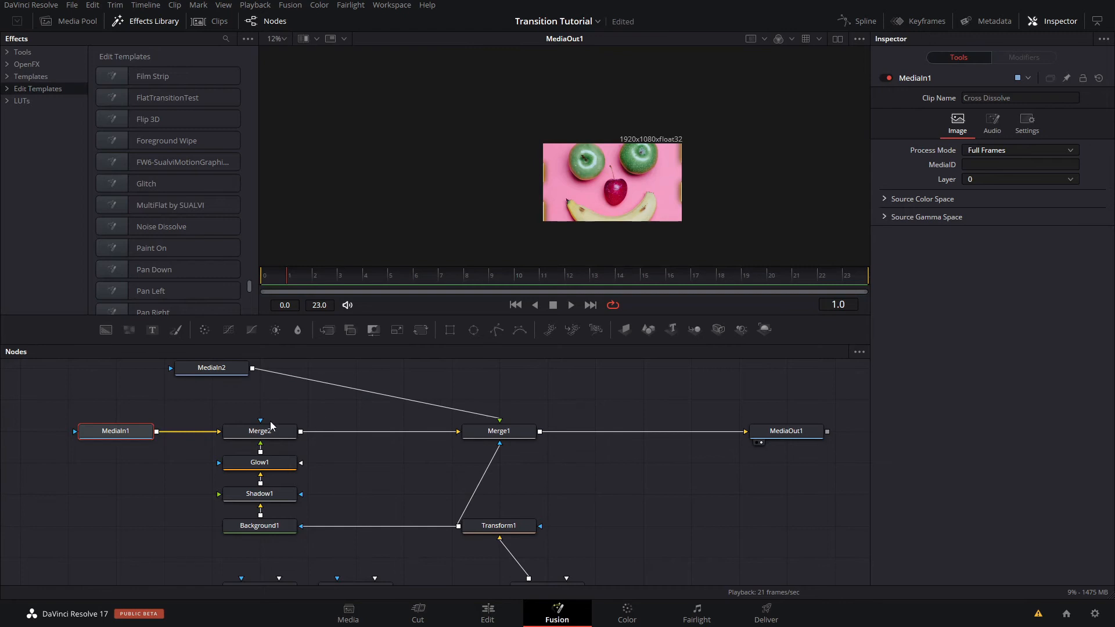
left_click_drag(216, 410, 370, 526)
left_click(451, 442)
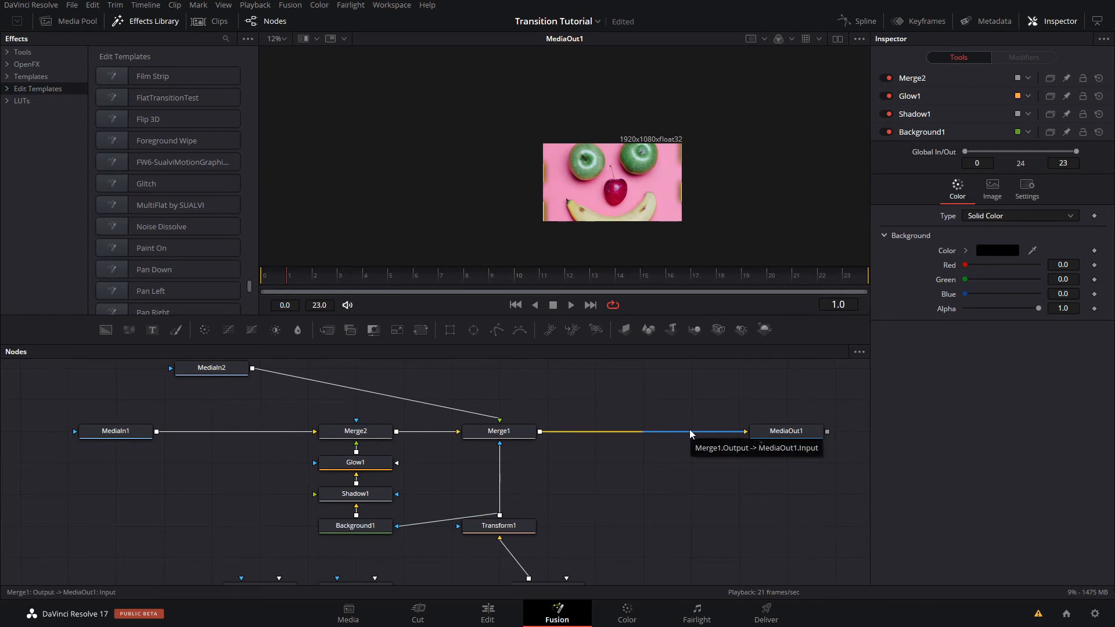
- Scrub the transition from frame 1 to frame 19 to check it with the rearranged nodes
scroll(644, 500, "down", 4)
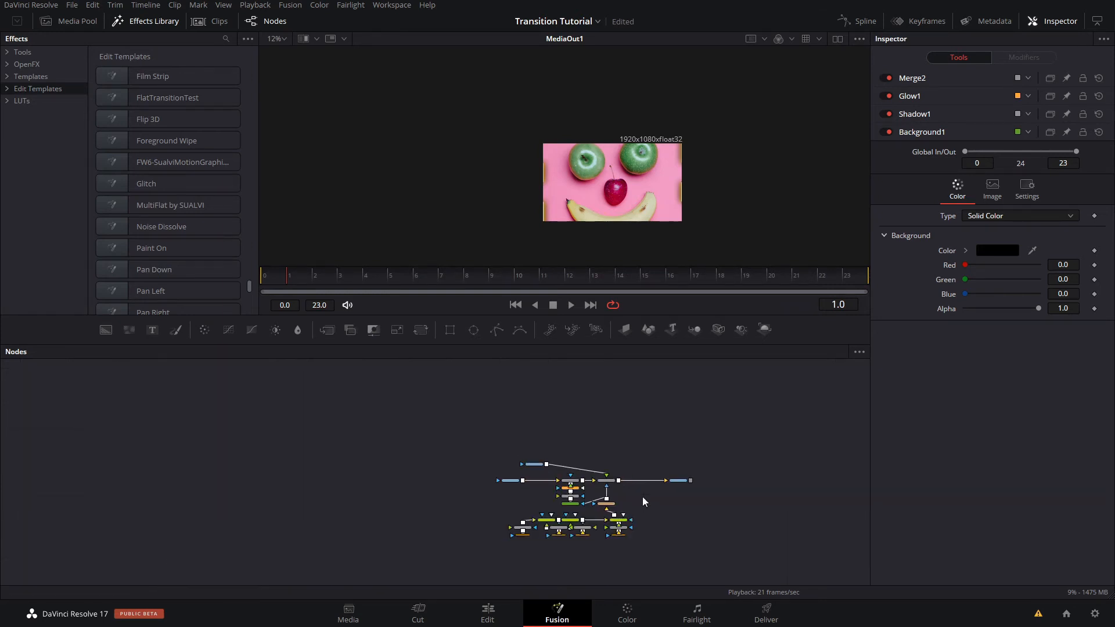
left_click_drag(643, 499, 621, 431)
scroll(621, 431, "up", 2)
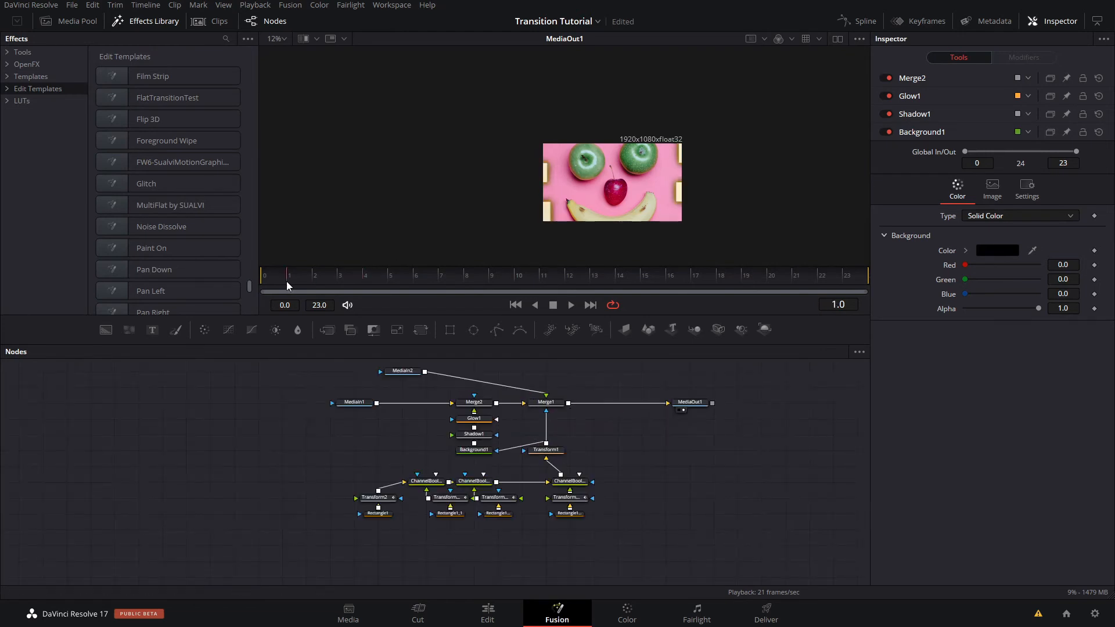
left_click_drag(287, 281, 742, 284)
scroll(612, 457, "up", 2)
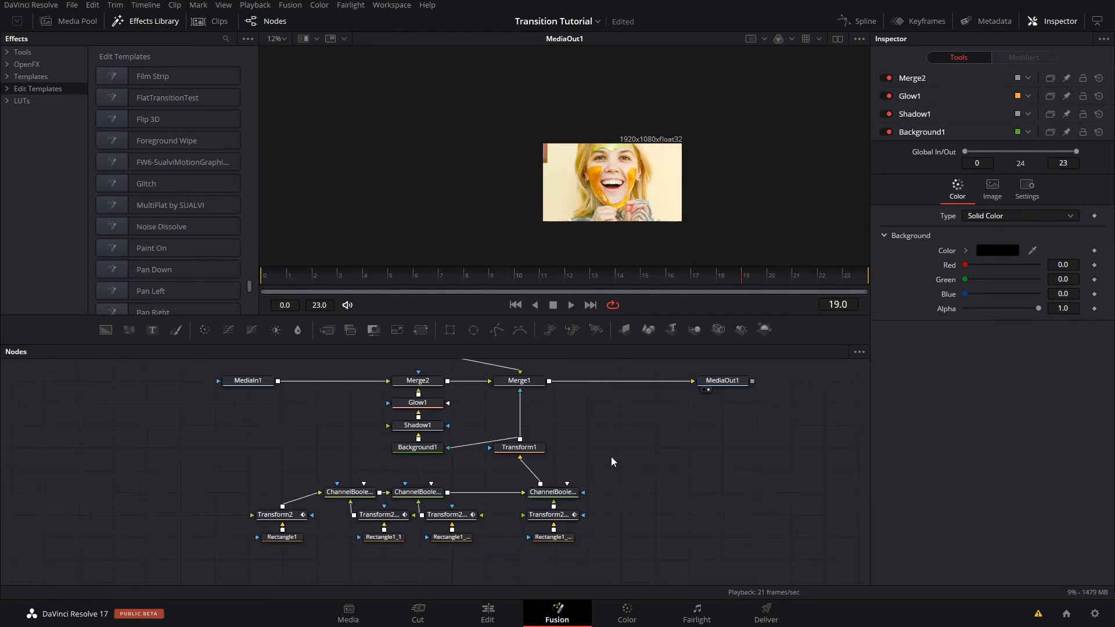
mouse_move(611, 457)
left_mouse_down()
mouse_move(638, 434)
mouse_move(614, 472)
left_mouse_up()
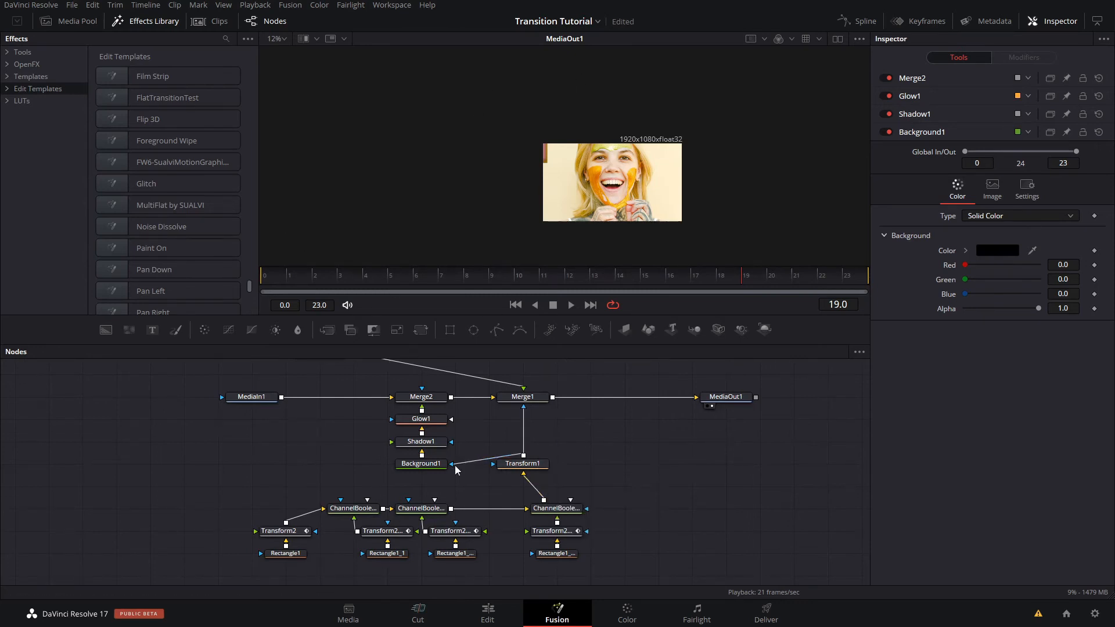
- Review the settings of Transform1, Shadow1 and Glow1 to decide which controls the macro should expose
left_click(535, 471)
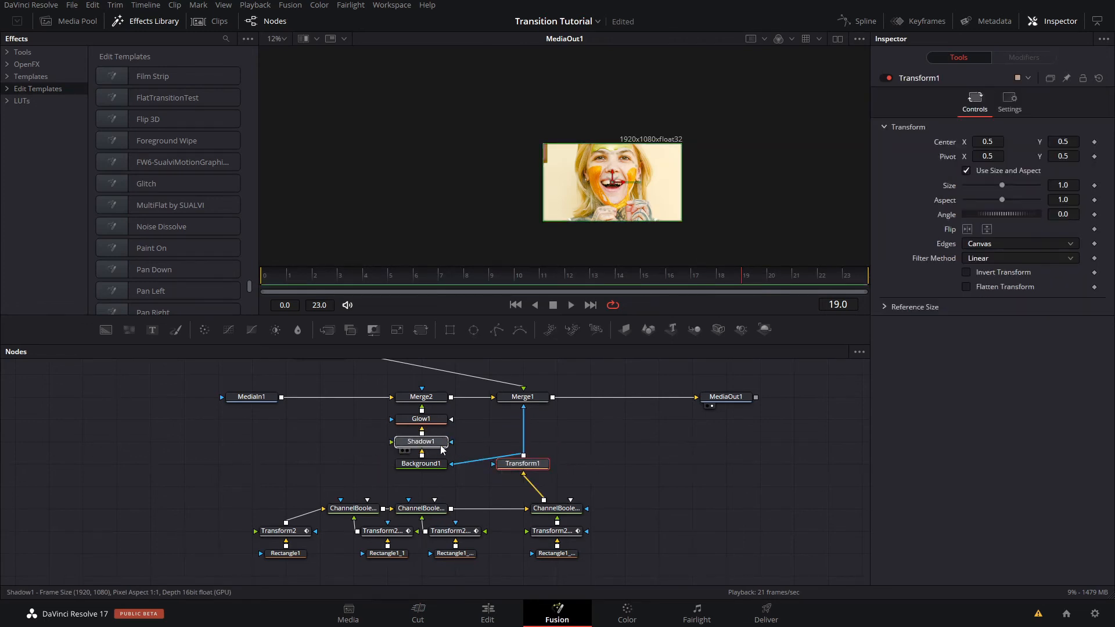
left_click(440, 444)
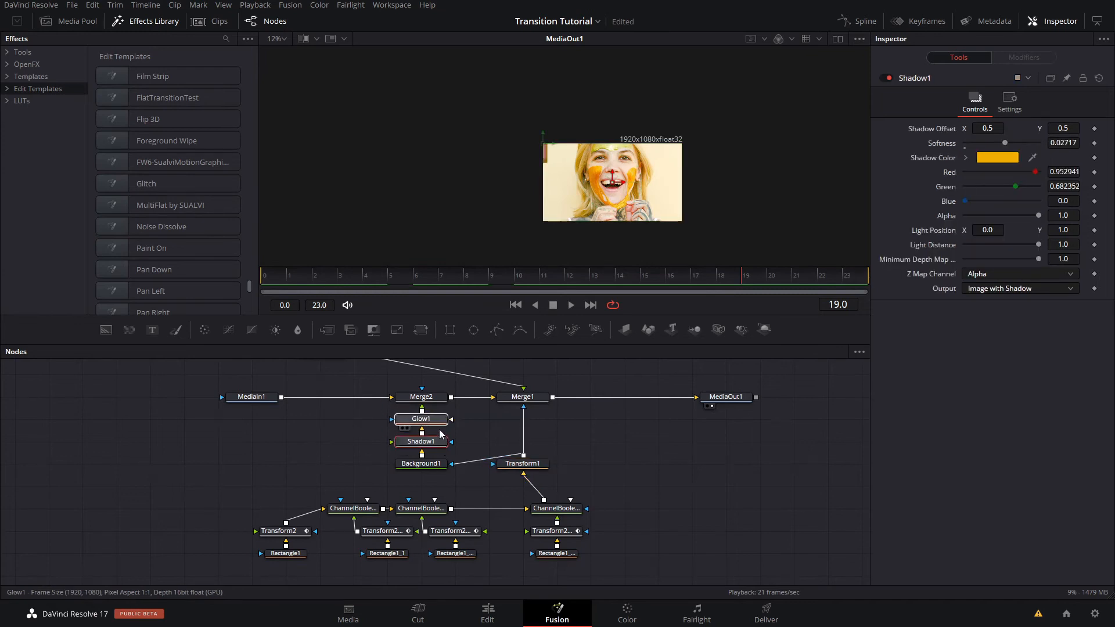
left_click(430, 419)
left_click(584, 430)
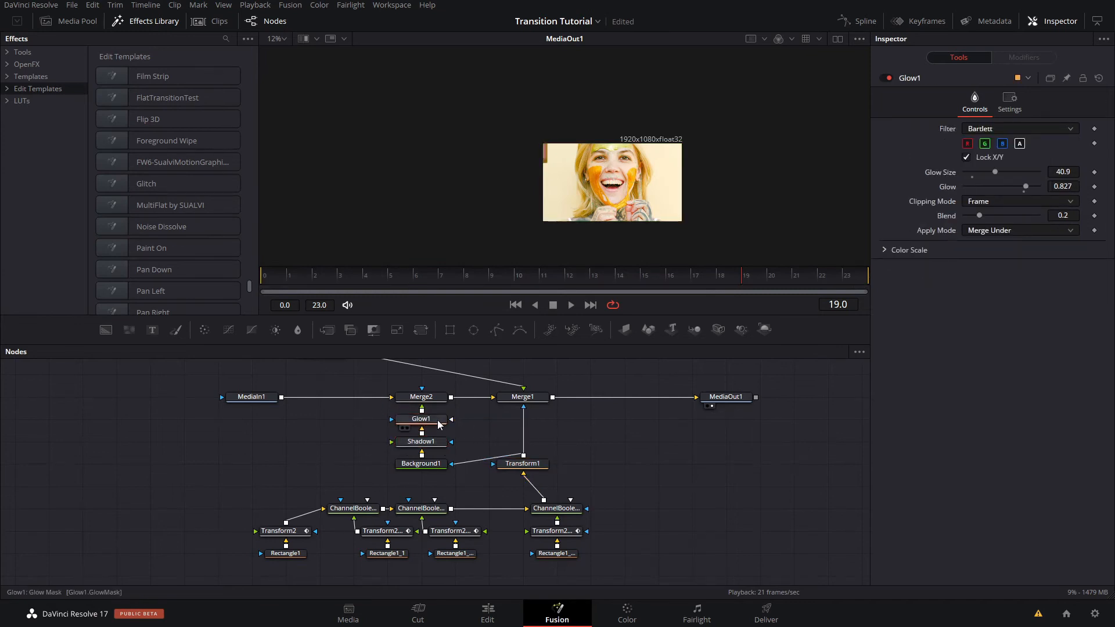
mouse_move(444, 423)
left_mouse_down()
mouse_move(409, 426)
mouse_move(433, 430)
left_mouse_up()
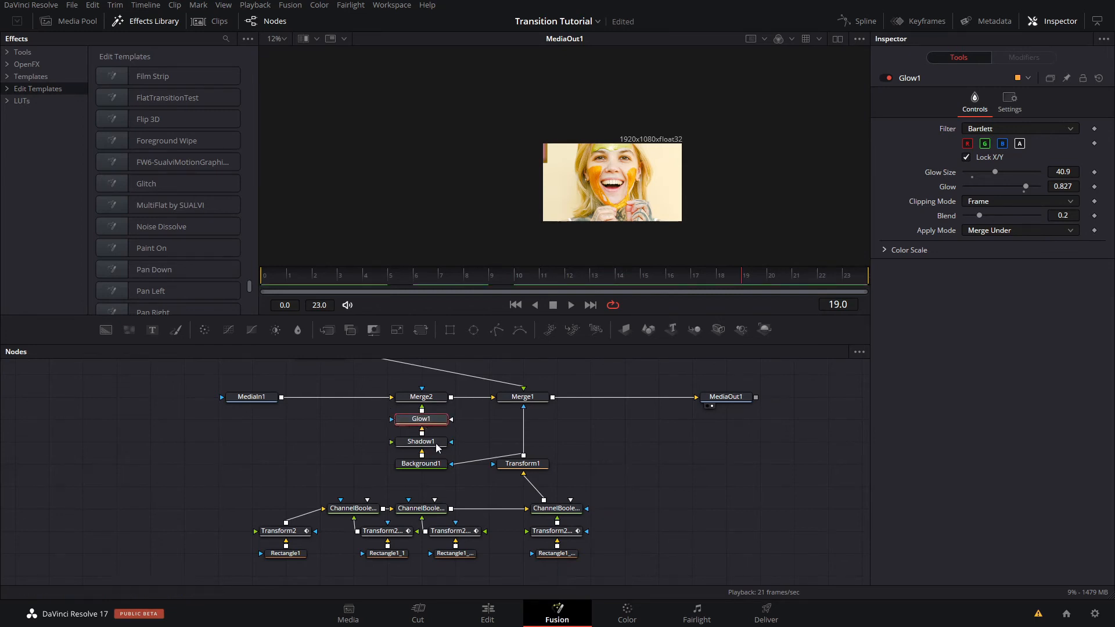
left_click(436, 445)
left_click(523, 463)
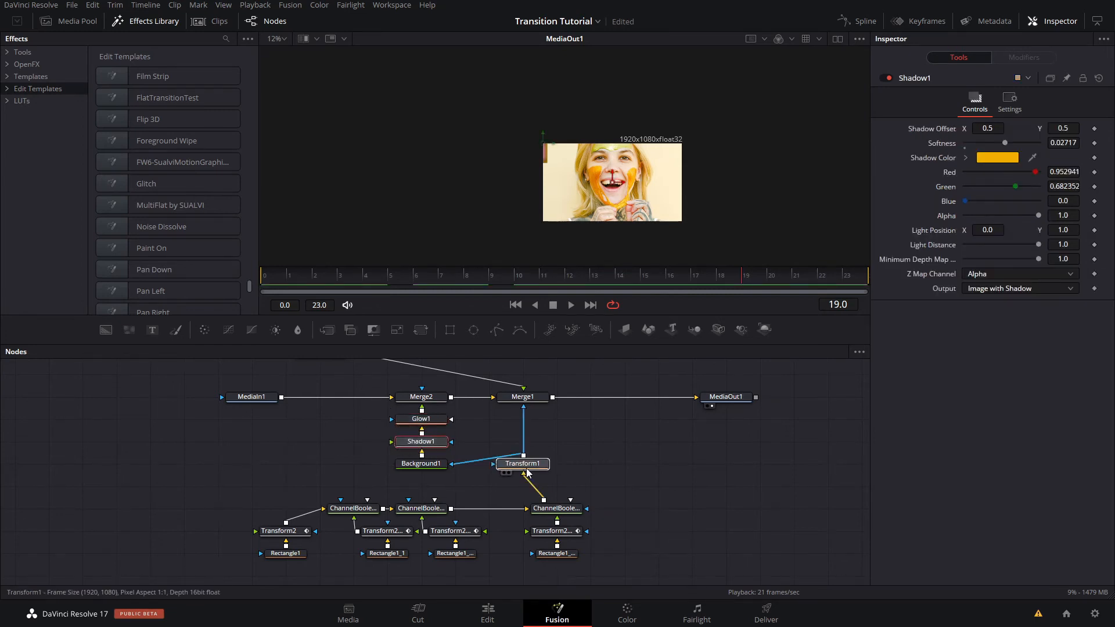
- Select all the transition nodes including MediaOut1, but not the MediaIn nodes, and create a macro from them
left_click_drag(667, 371, 302, 582)
left_click(726, 397, "ctrl")
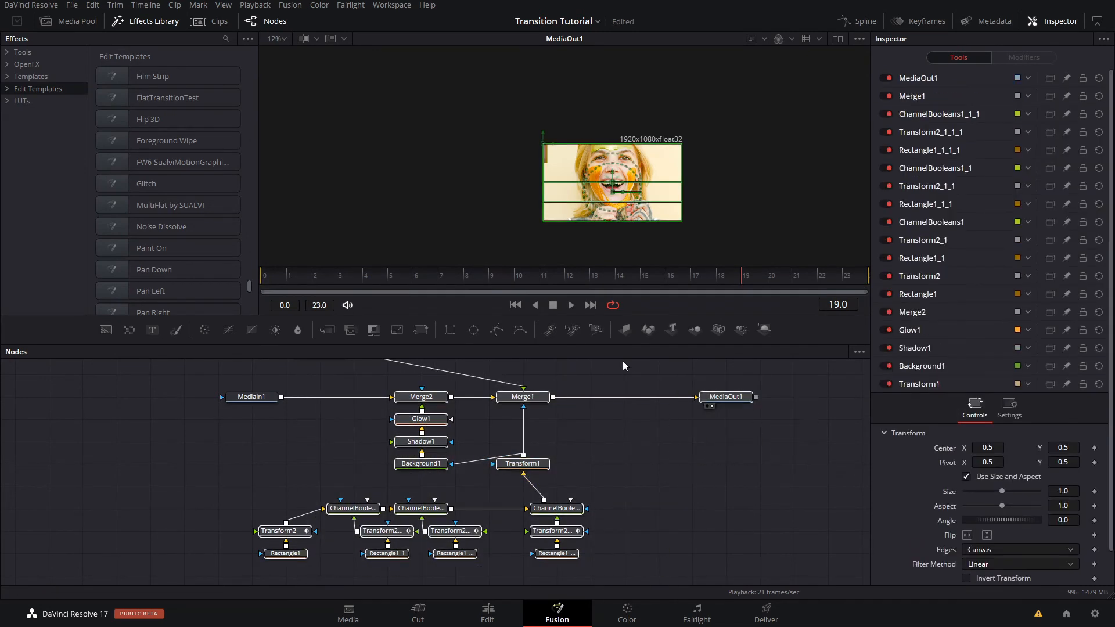
left_click(544, 405)
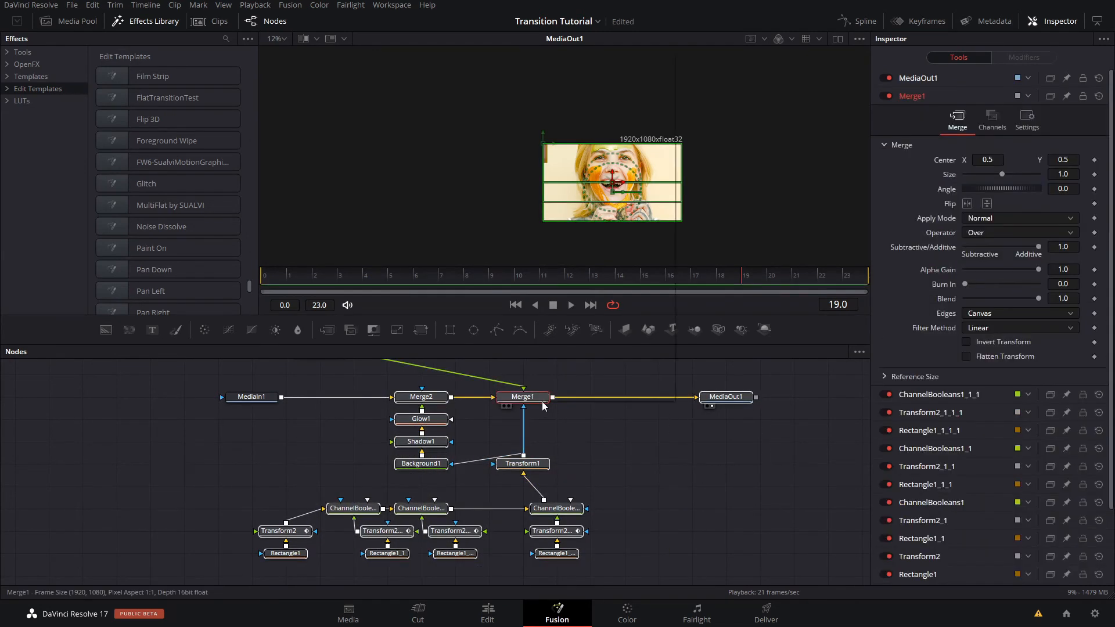
right_click(544, 405)
mouse_move(601, 209)
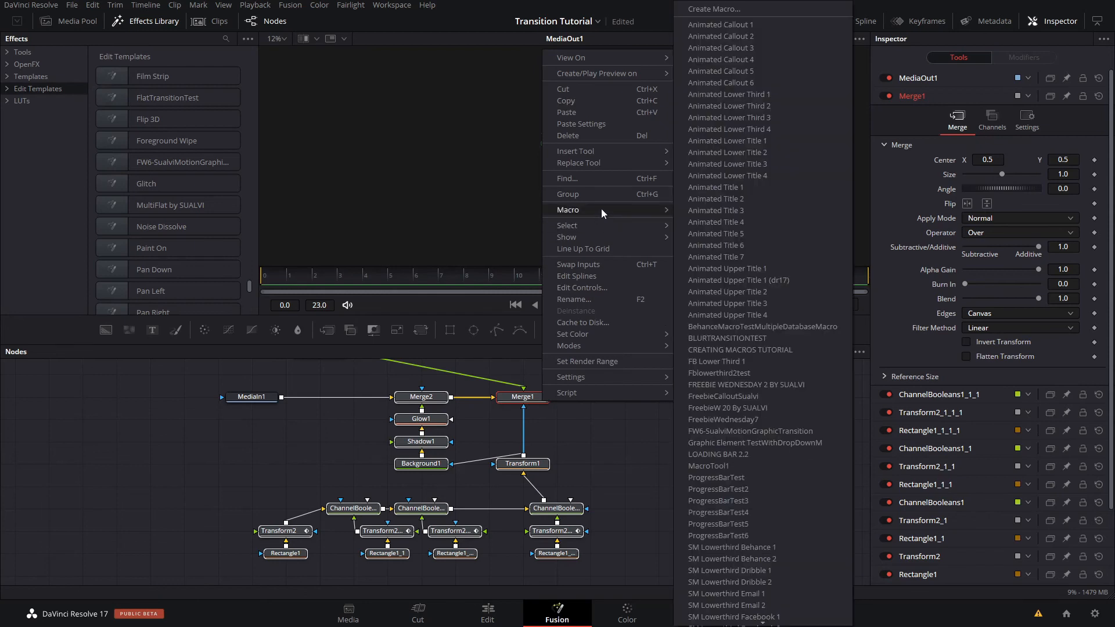
left_click(744, 8)
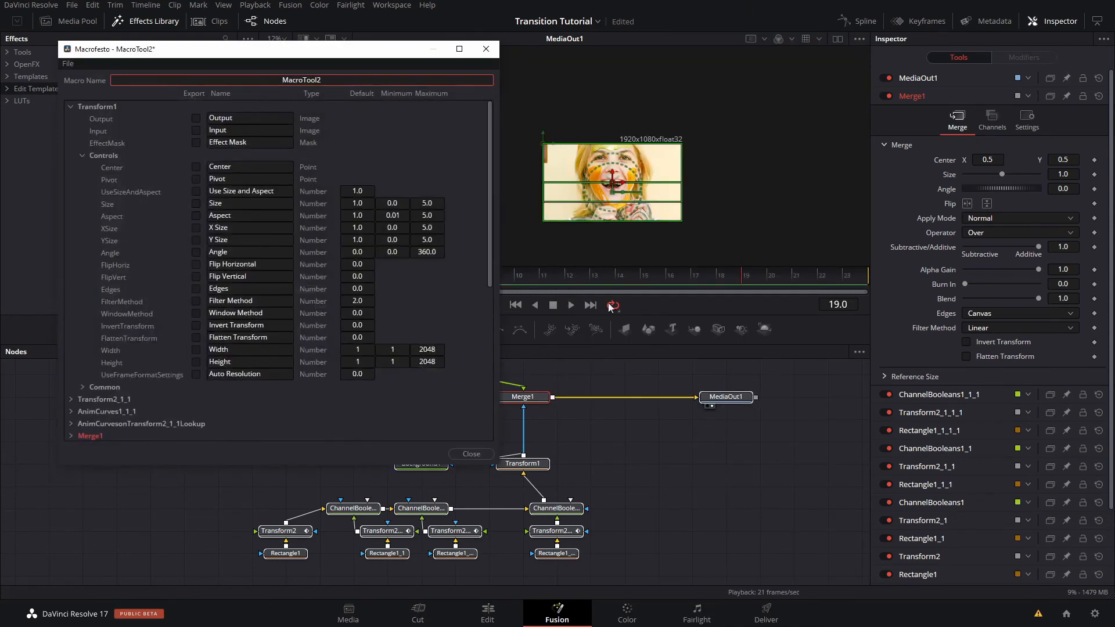
- Collapse Transform1 in the macro editor's node list and name the macro TransitionTutorial
left_click_drag(208, 60, 656, 92)
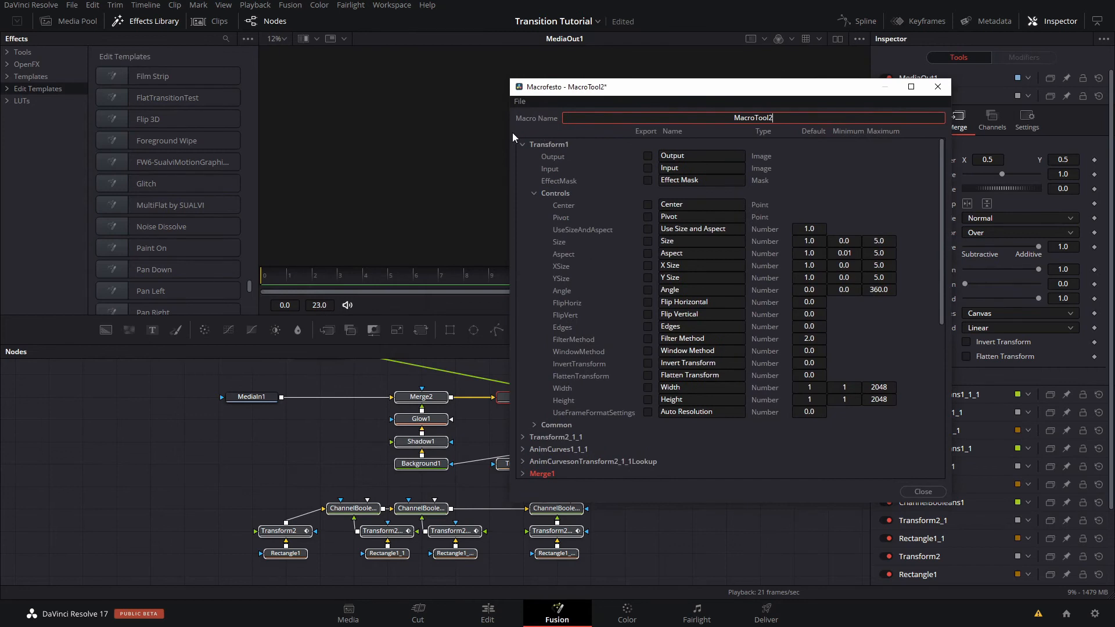
left_click(523, 144)
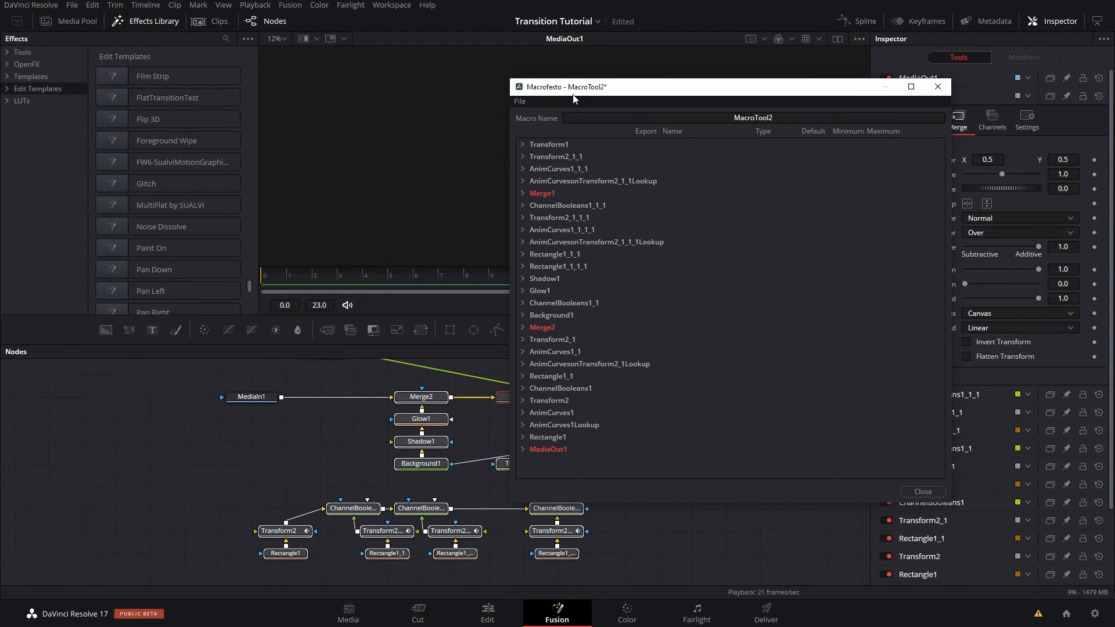
left_click_drag(567, 94, 615, 104)
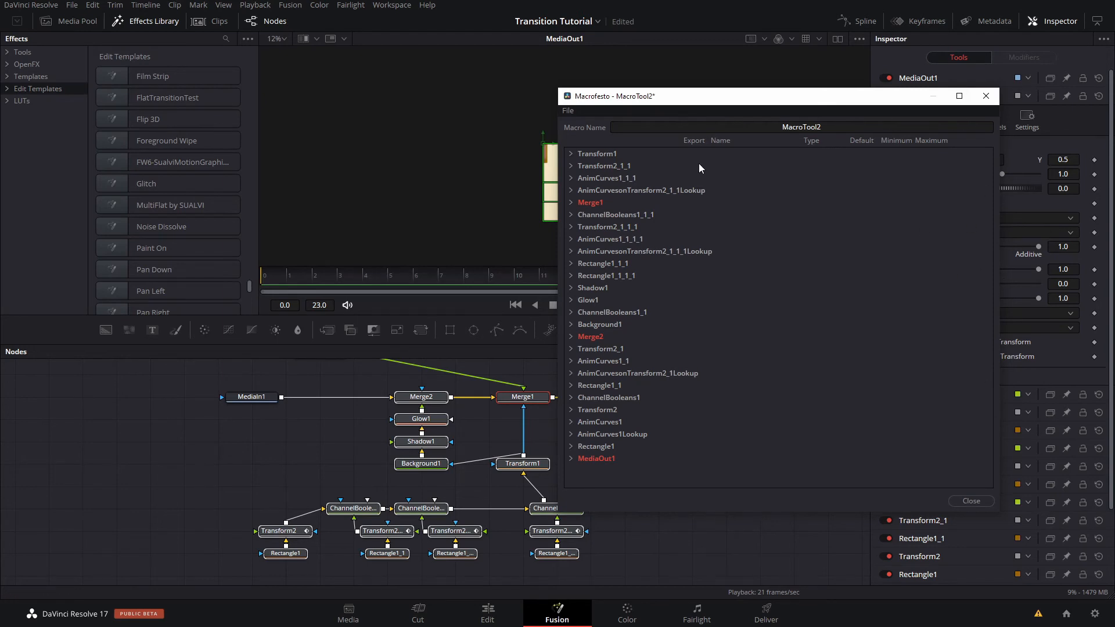
double_click(800, 127)
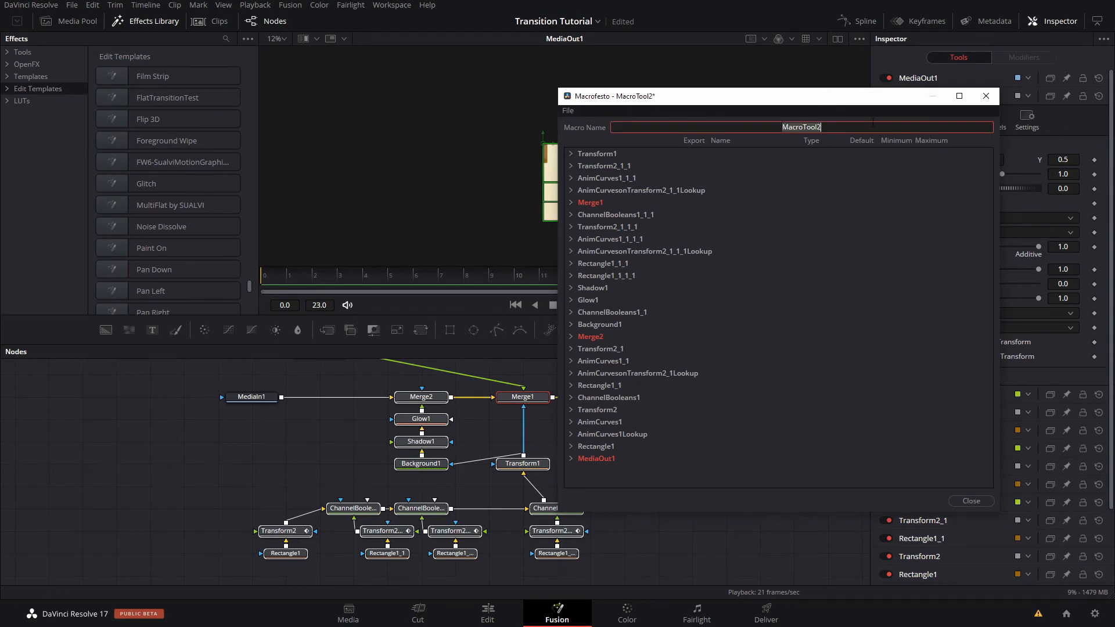
type("TransitionTutorial")
- Export Transform1's Flip Horizontal control in the macro and collapse its parameter list
left_click(570, 154)
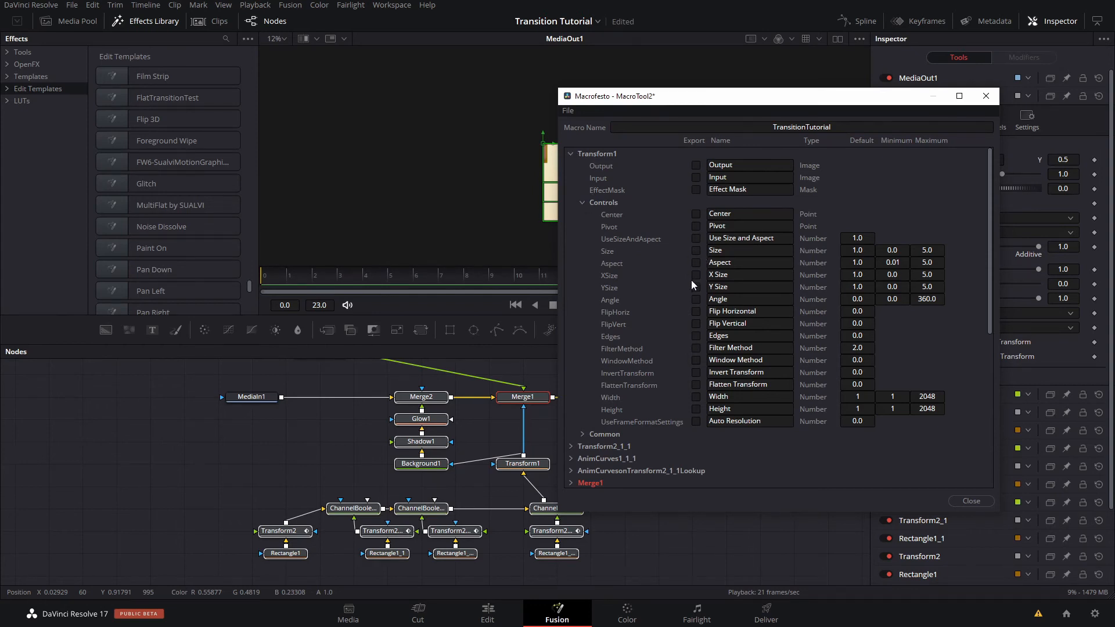
left_click(696, 312)
left_click(570, 155)
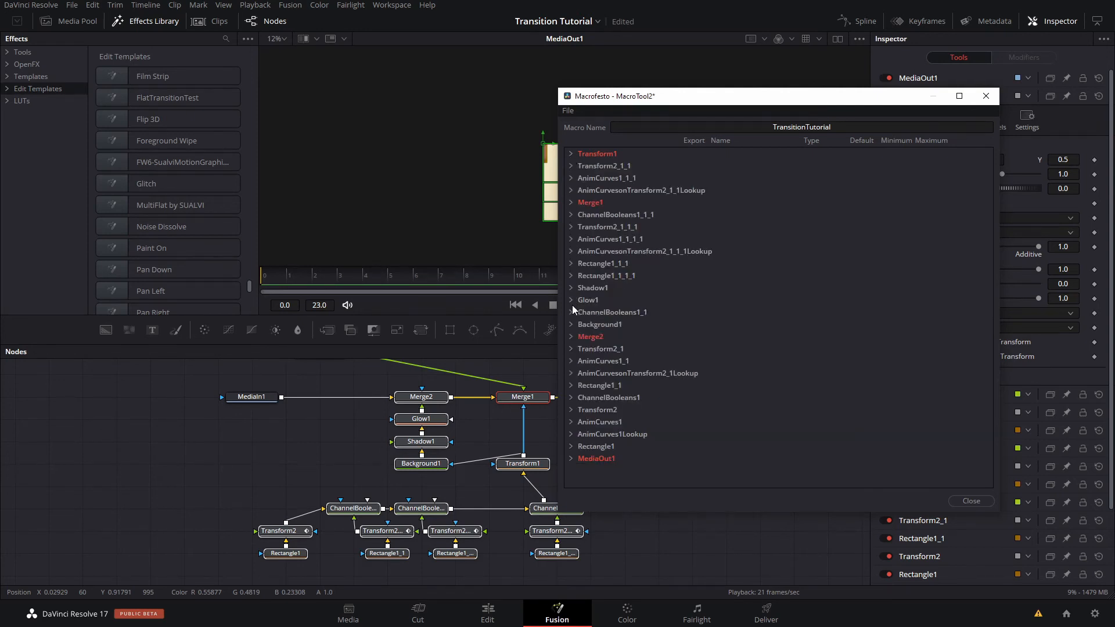
- Export Shadow1's Softness and Shadow Color controls in the macro, and collapse its parameter list
left_click(570, 288)
scroll(660, 370, "down", 2)
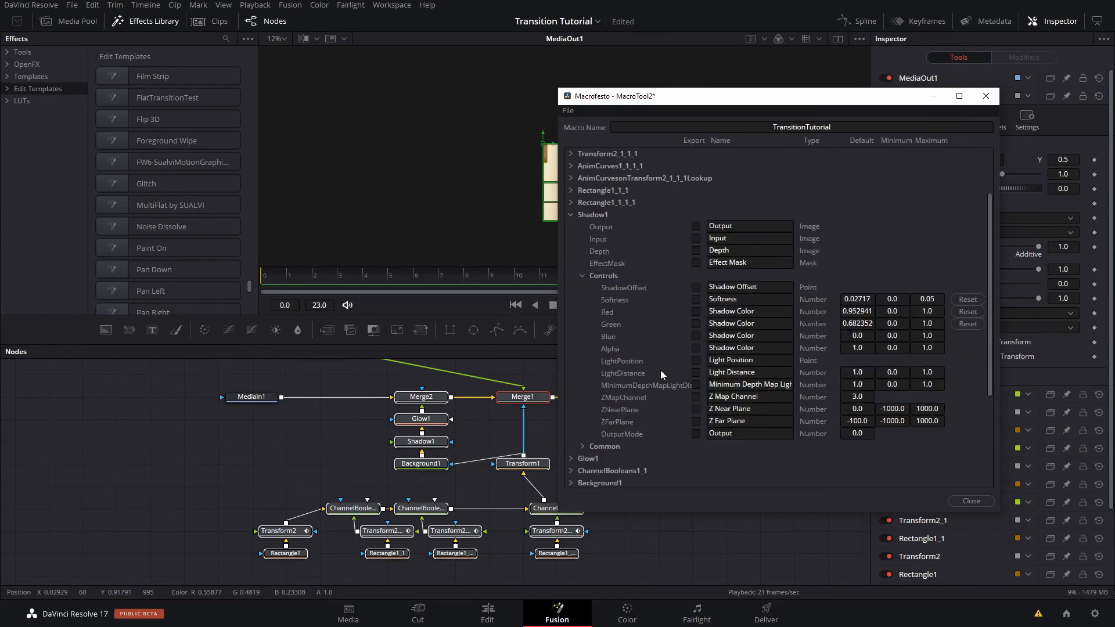
left_click(696, 299)
left_click(696, 324)
left_click(696, 348)
left_click(581, 276)
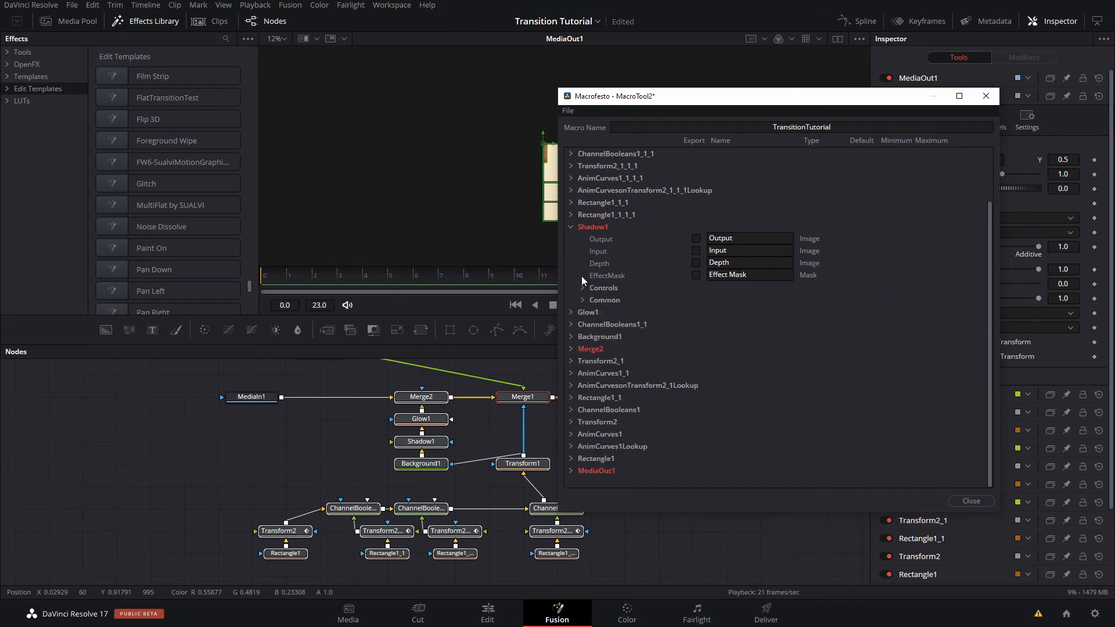
left_click(570, 229)
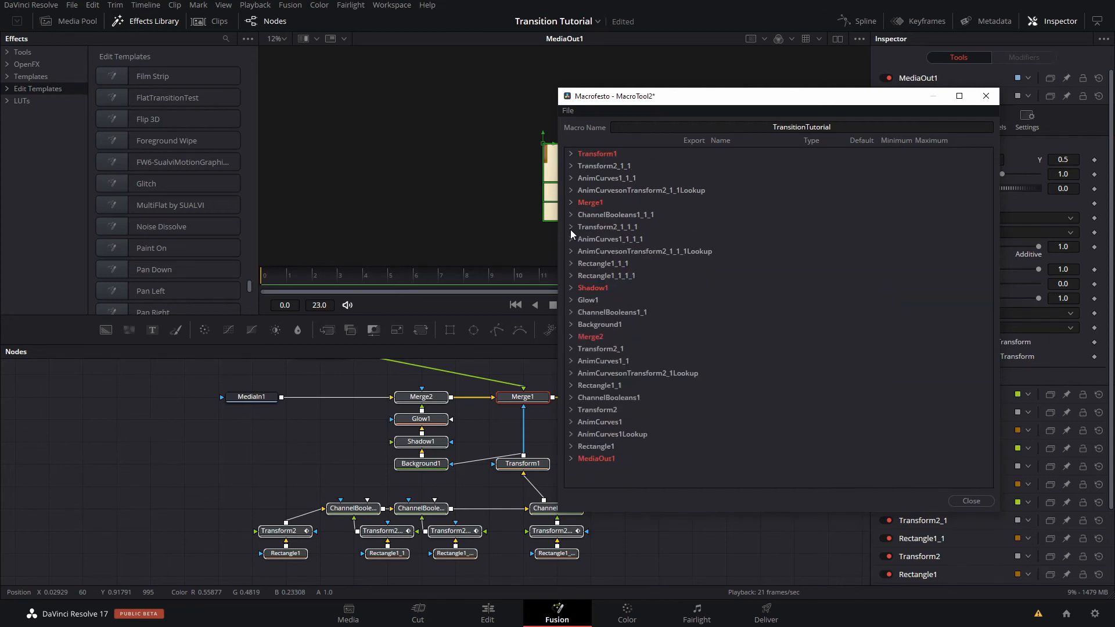
- Expand Glow1's parameters in the macro editor and compare them with the Glow1 node's own controls
left_click(570, 300)
scroll(990, 336, "down", 2)
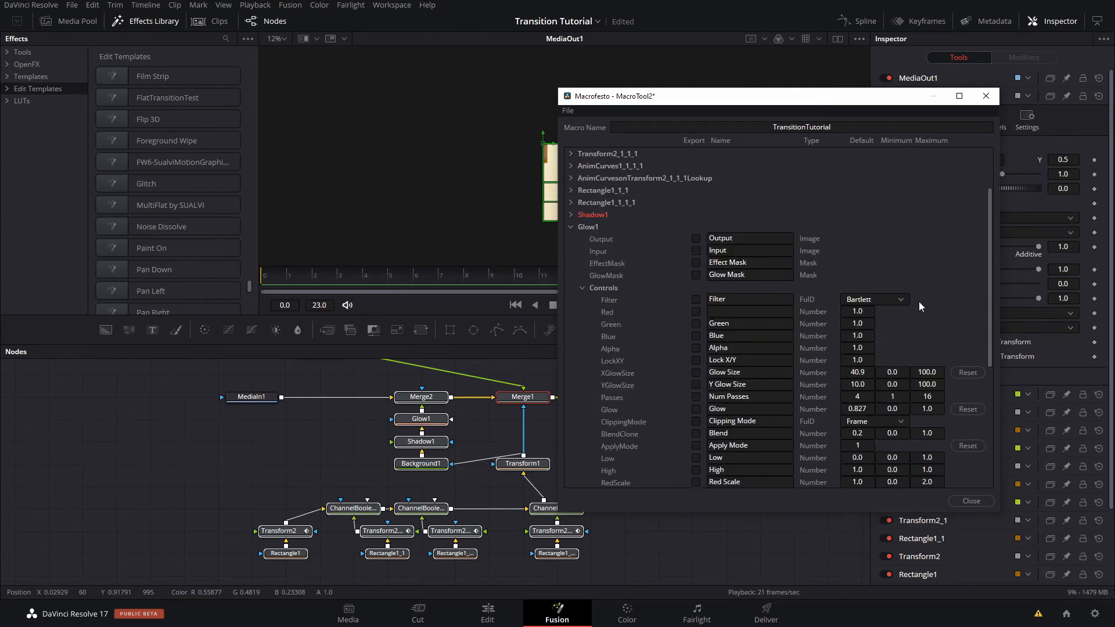
scroll(926, 312, "down", 1)
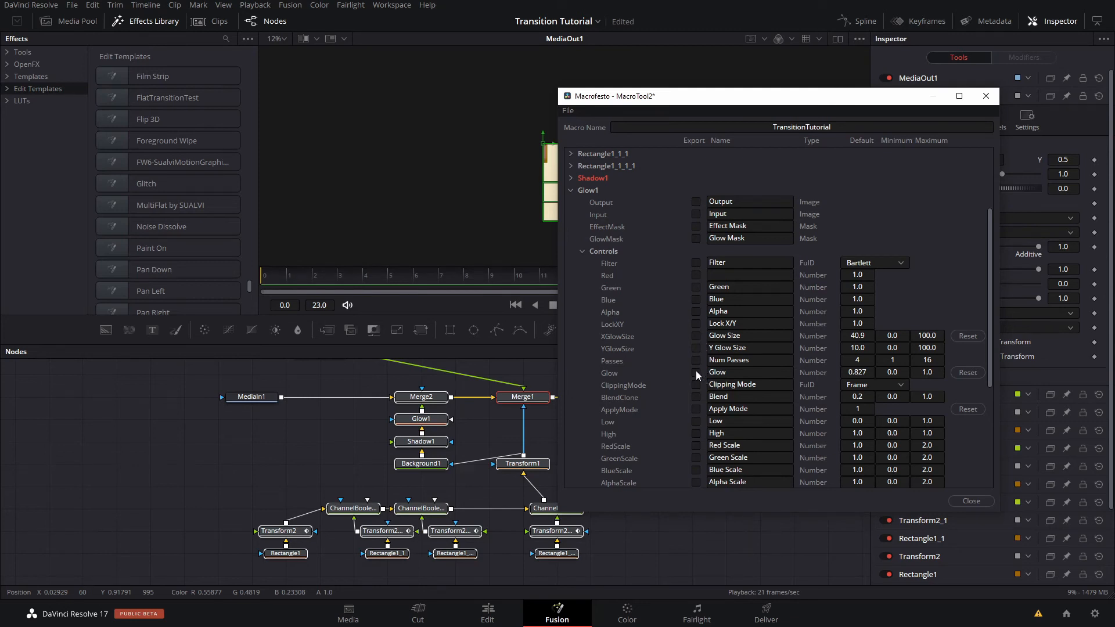
left_click(421, 419)
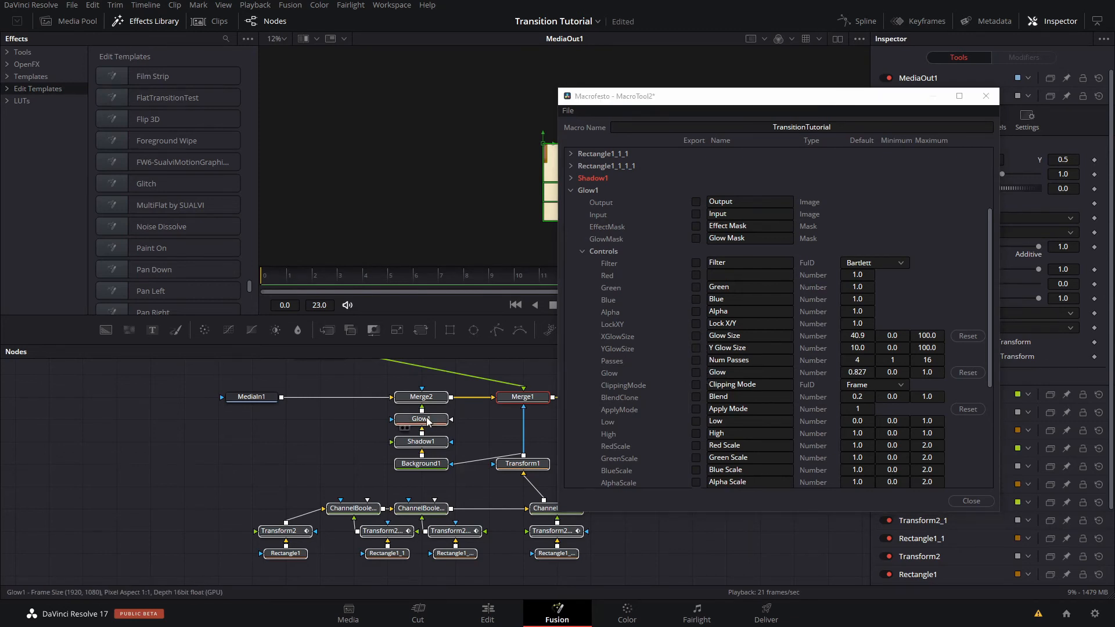
left_click_drag(811, 104, 629, 77)
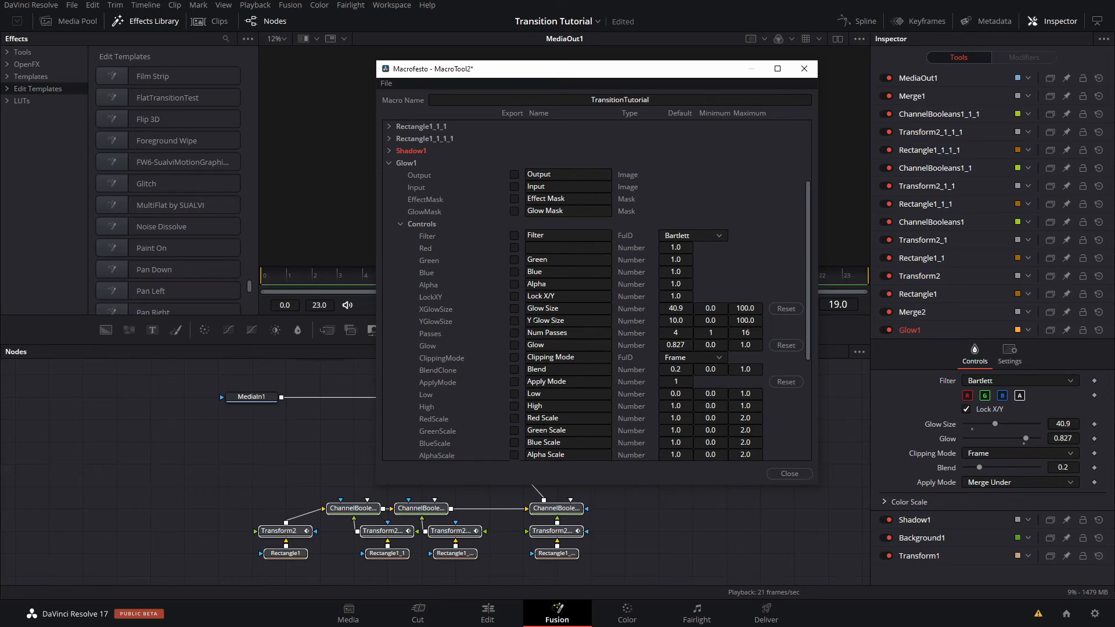
- Export Glow1's Glow Size and Glow controls in the macro, and close the macro editor, accepting to save the changes
left_click(514, 321)
left_click(807, 474)
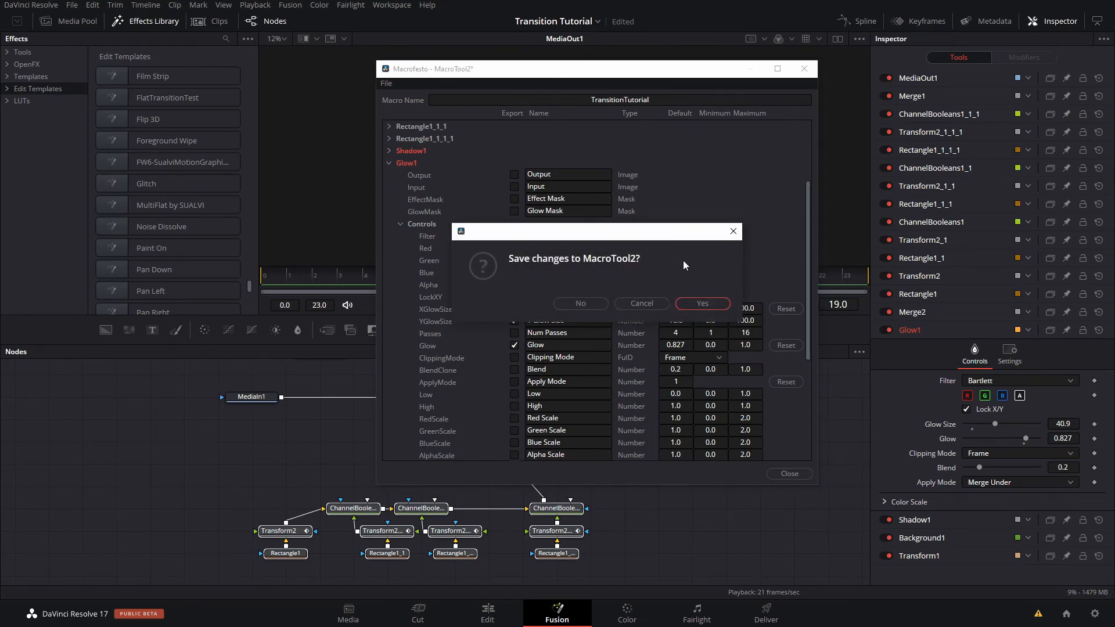
left_click(710, 303)
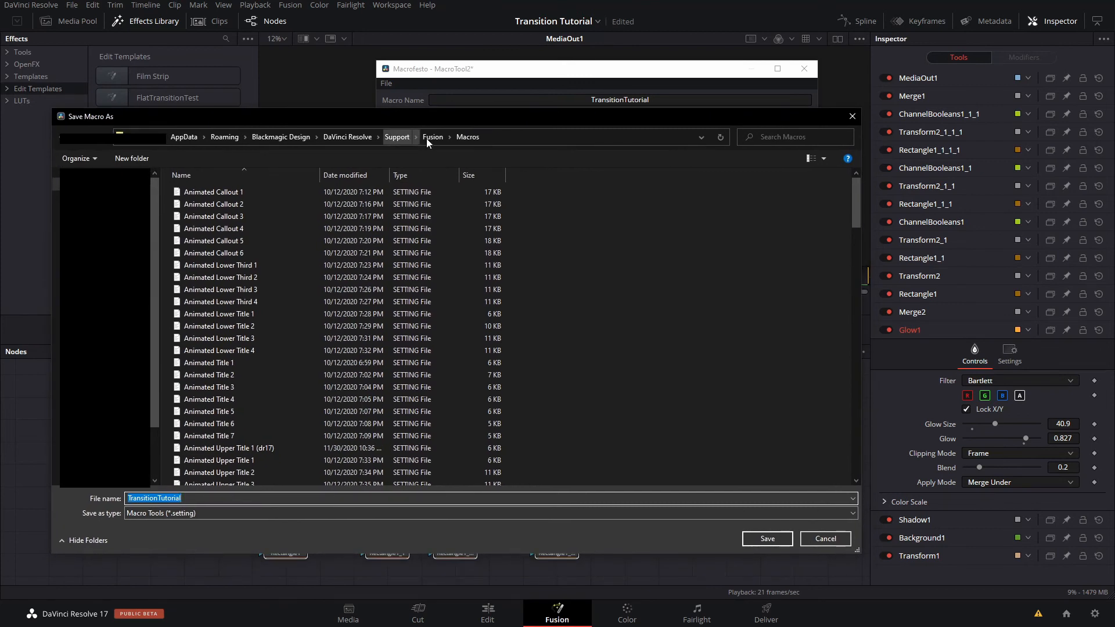
- Save the macro as TransitionTutorial in the Fusion > Templates > Edit > Transitions folder
left_click(436, 137)
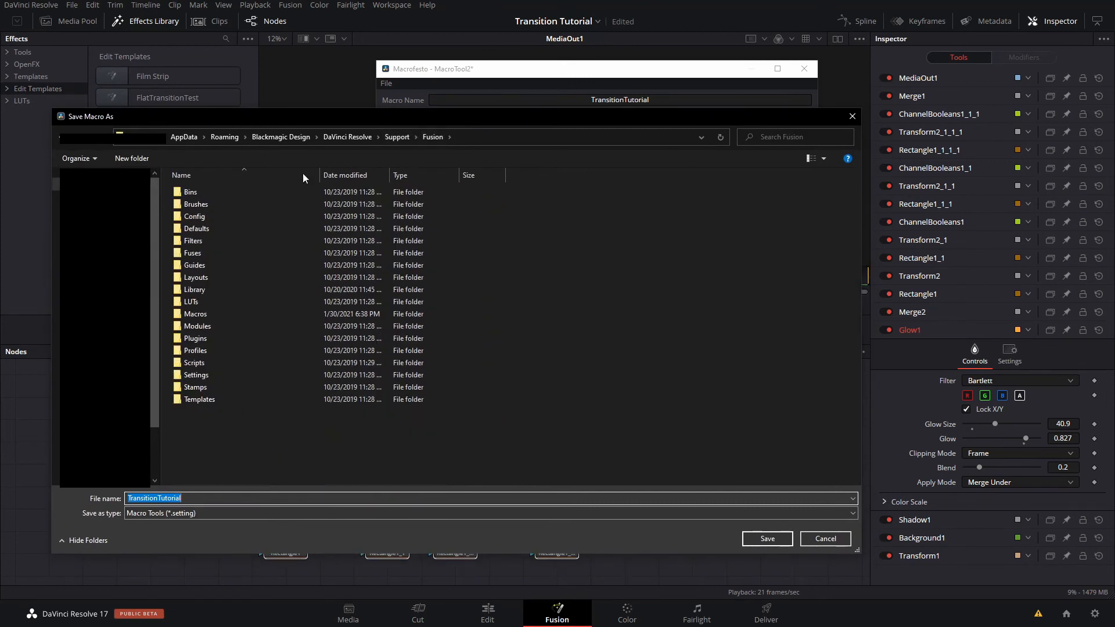
double_click(239, 400)
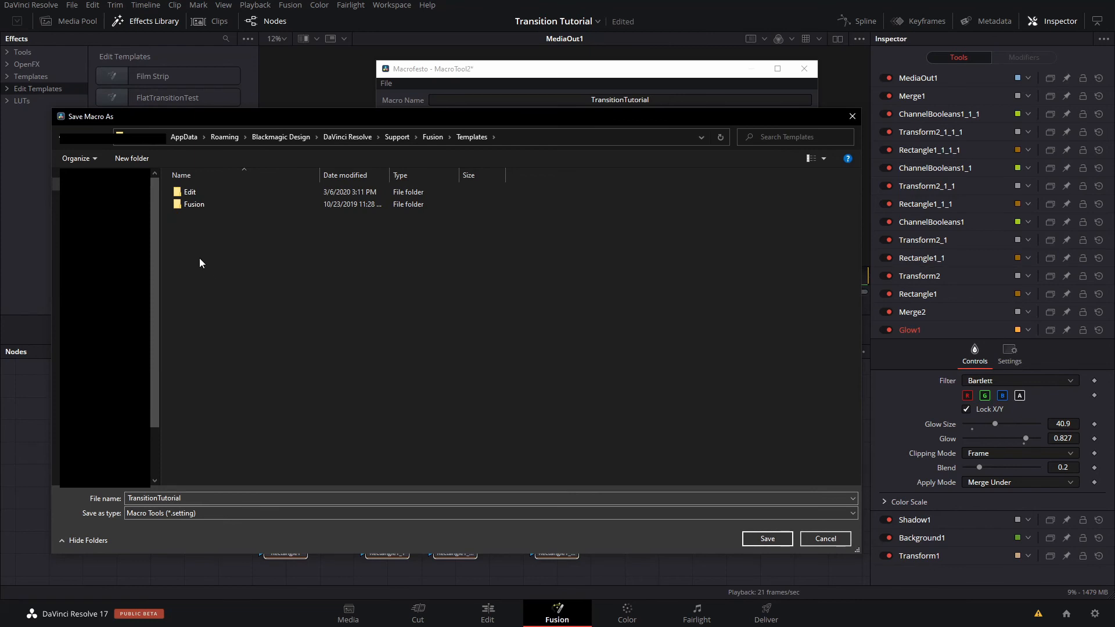
double_click(193, 194)
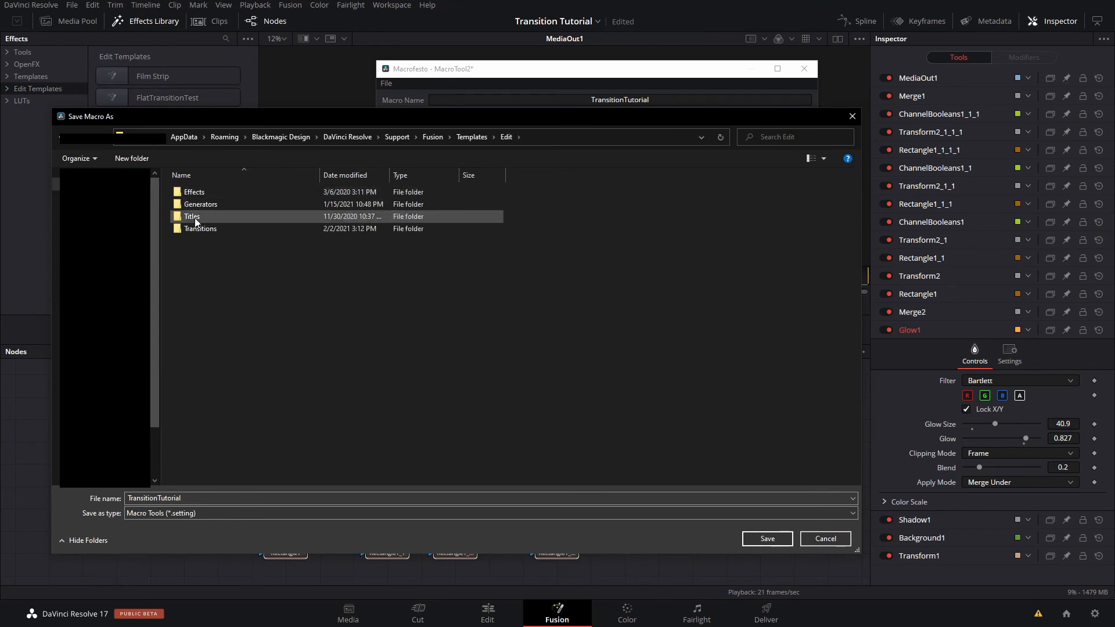
double_click(195, 228)
left_click(293, 498)
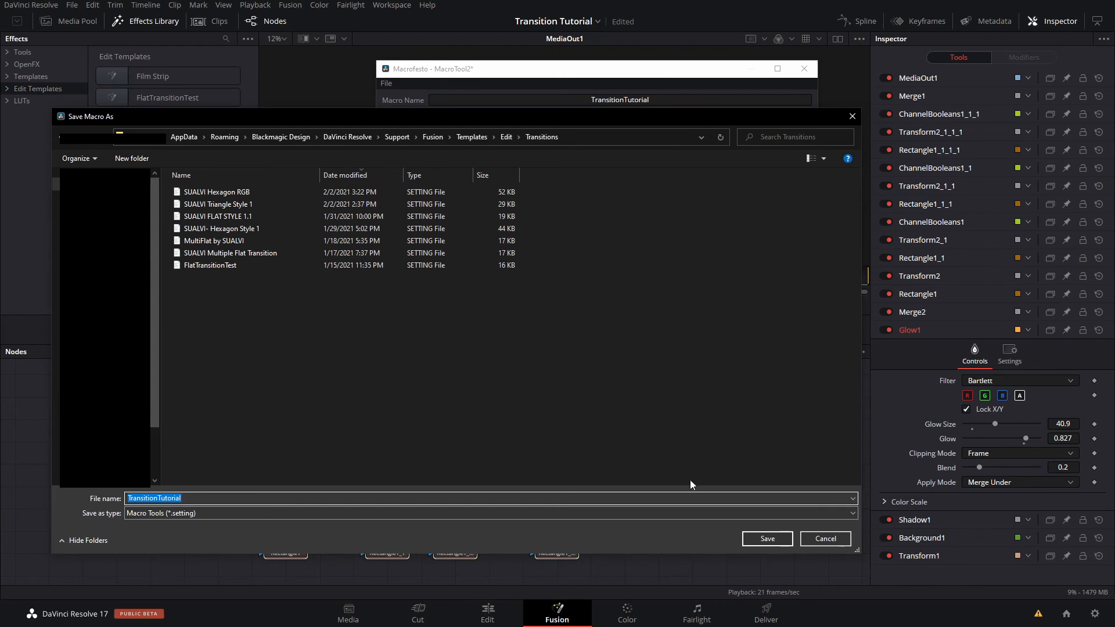
left_click(766, 539)
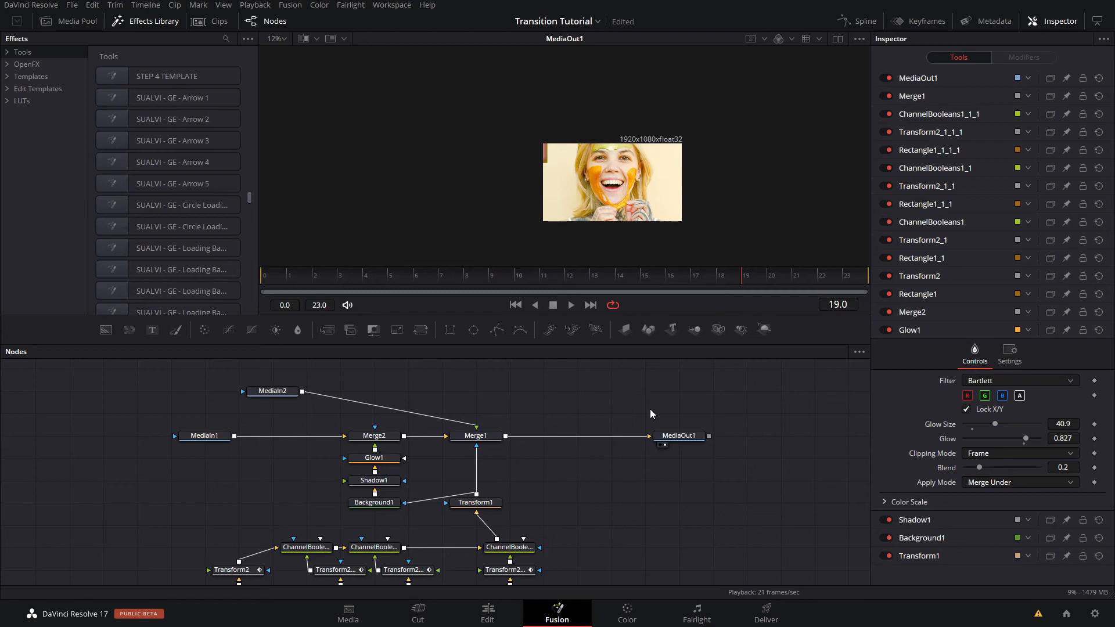
- Save the project and add the TransitionTutorial edit template to an empty area of the node graph
key("ctrl+s")
left_click_drag(568, 390, 443, 393)
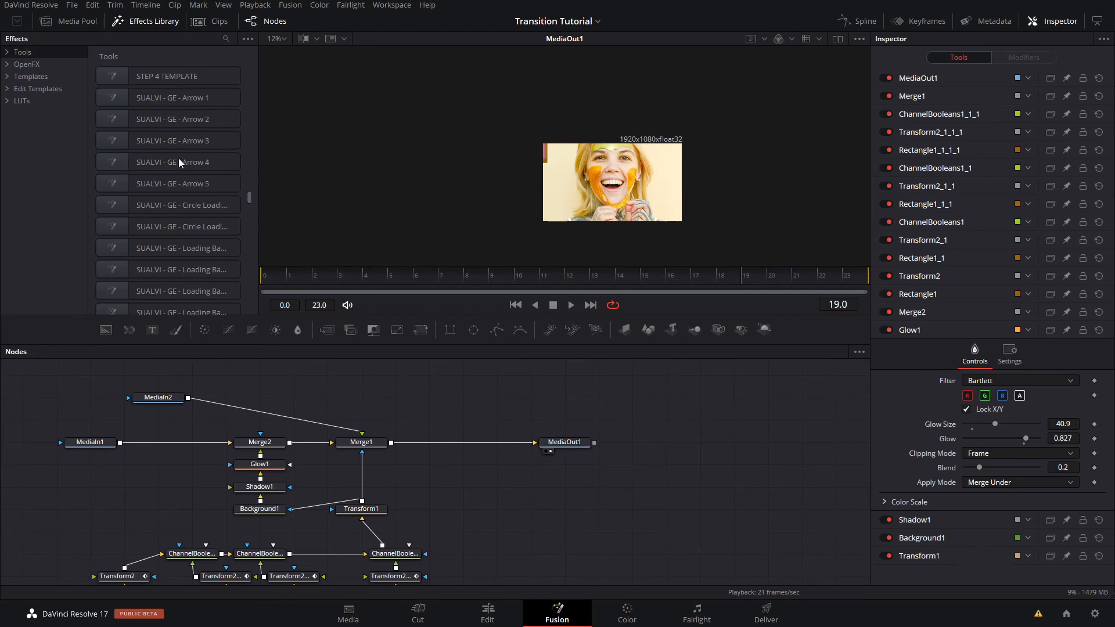
left_click(47, 89)
scroll(233, 163, "down", 3)
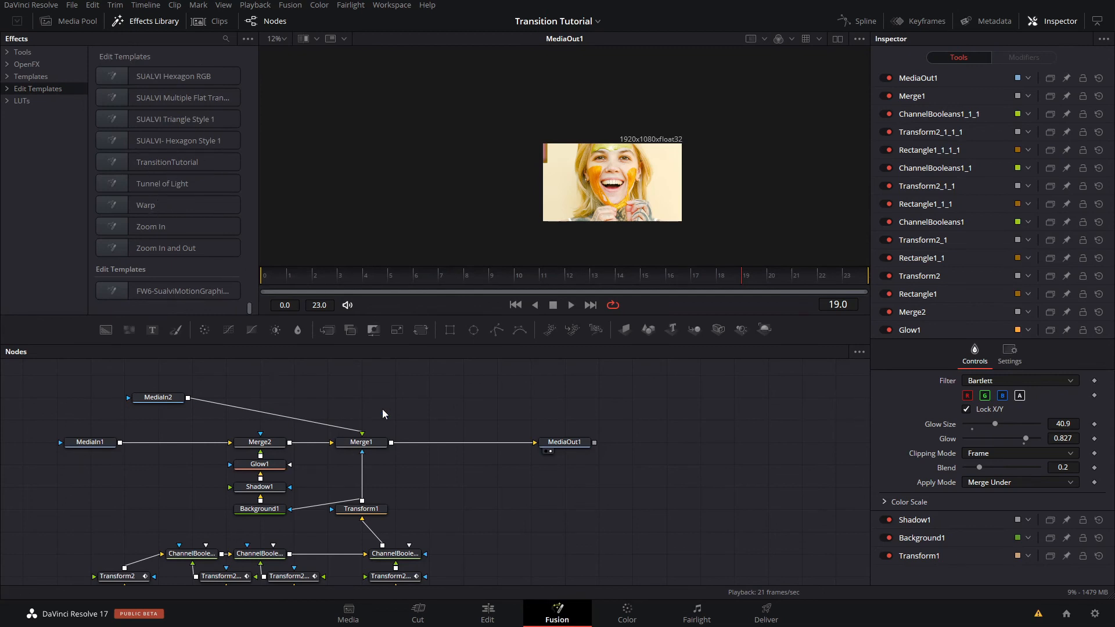
left_click_drag(424, 397, 277, 490)
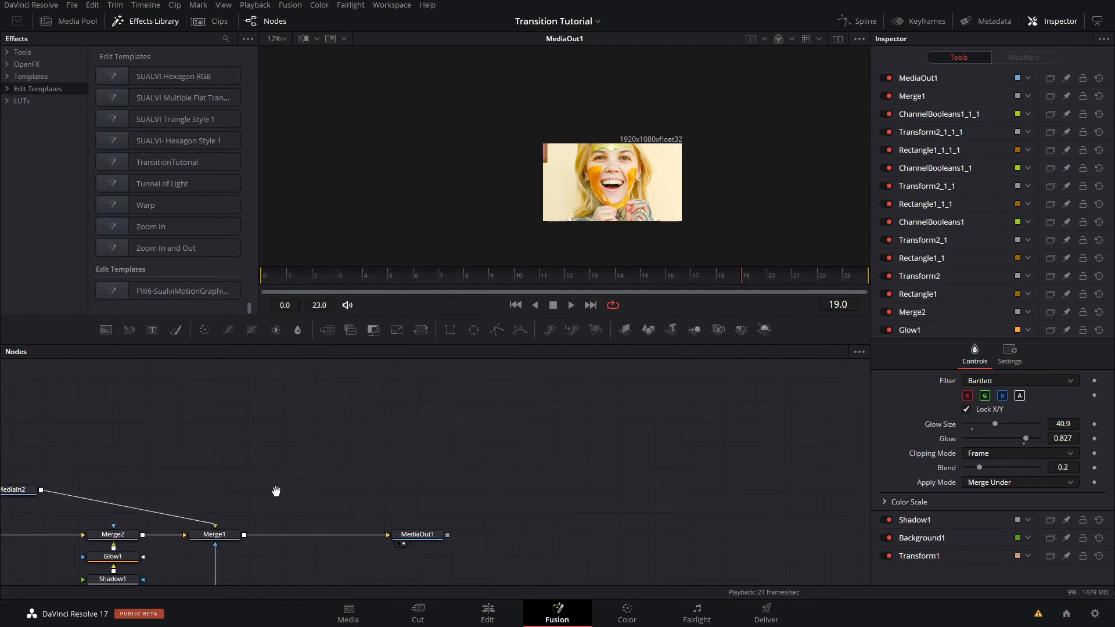
left_click(169, 161)
left_click_drag(285, 468, 321, 447)
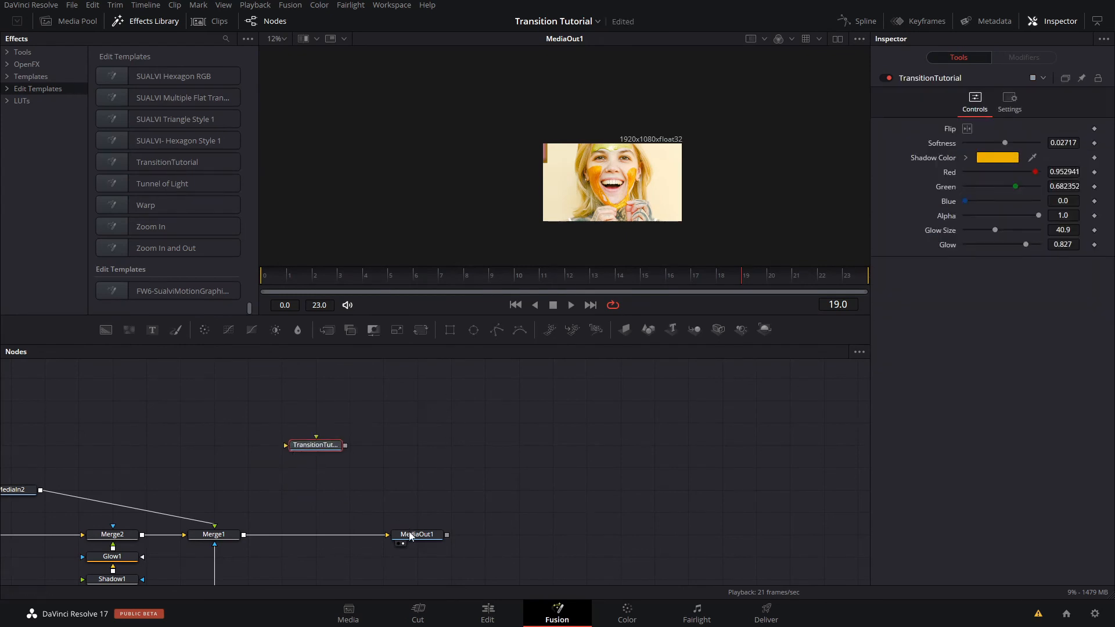
- Disconnect MediaOut1 from Merge1 and wire TransitionTutorial into it, with MediaIn1 and MediaIn2 feeding the macro's two inputs
left_click_drag(410, 536, 477, 468)
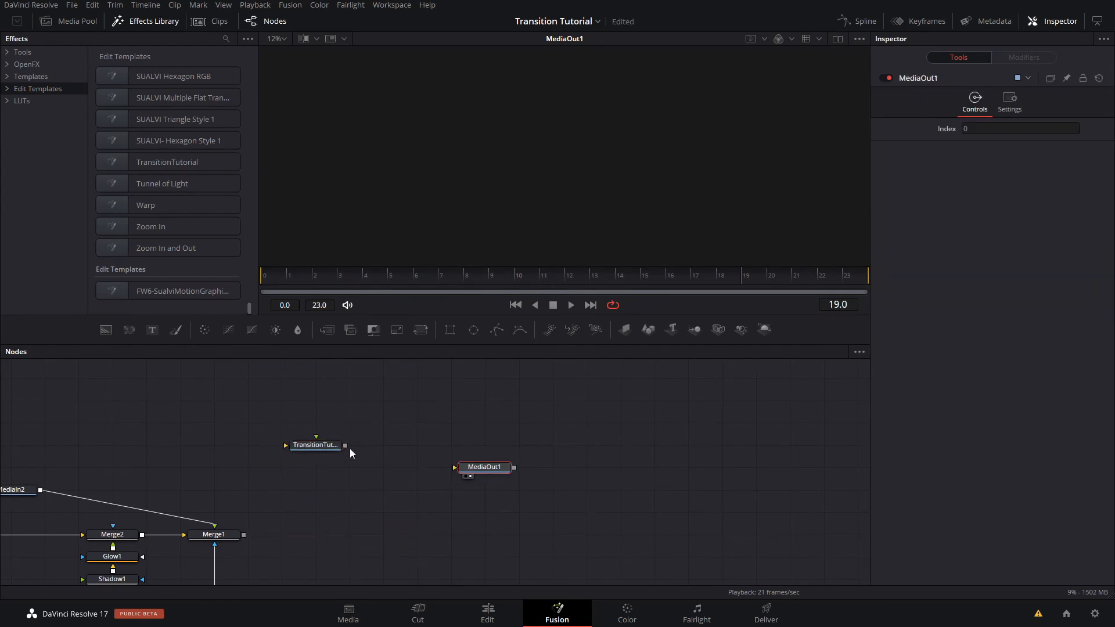
left_click_drag(346, 446, 461, 468)
left_click_drag(289, 477, 453, 469)
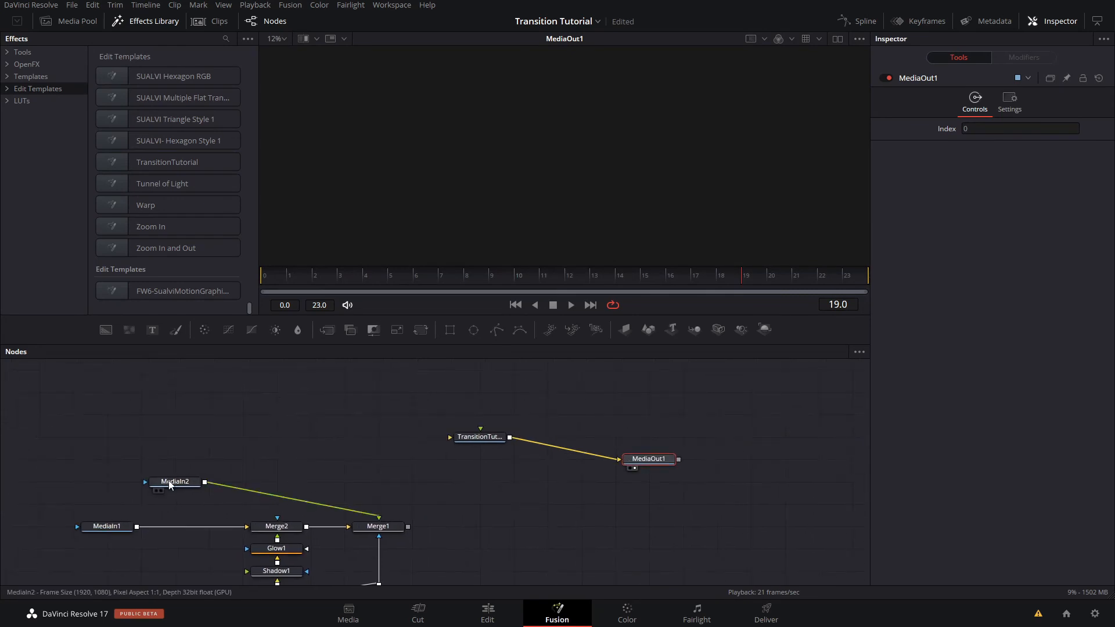
left_click_drag(170, 485, 273, 372)
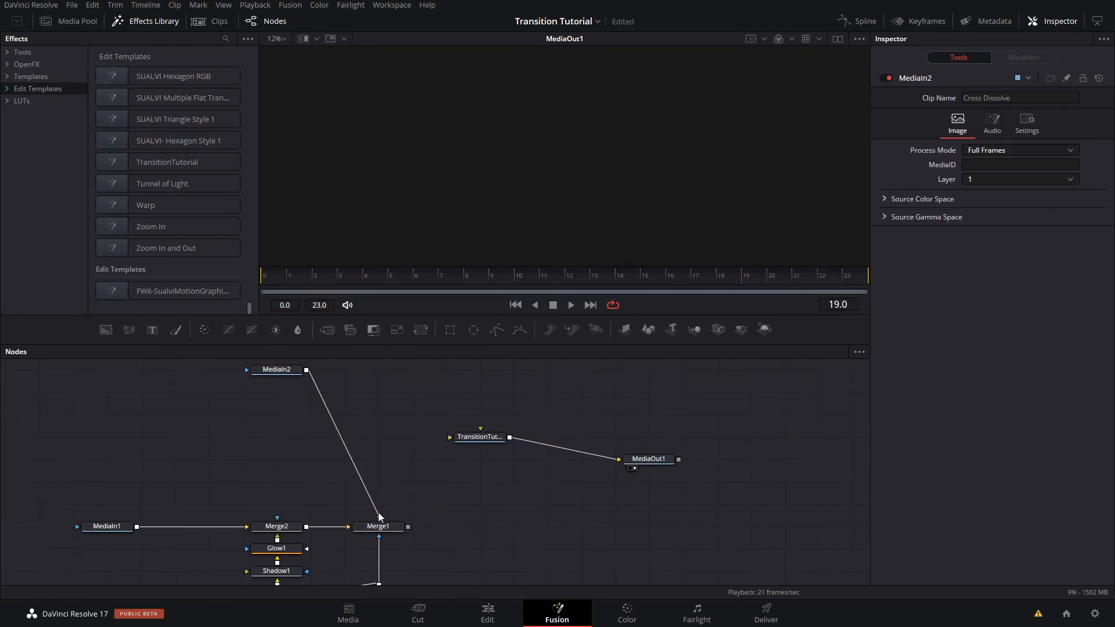
left_click_drag(378, 515, 479, 434)
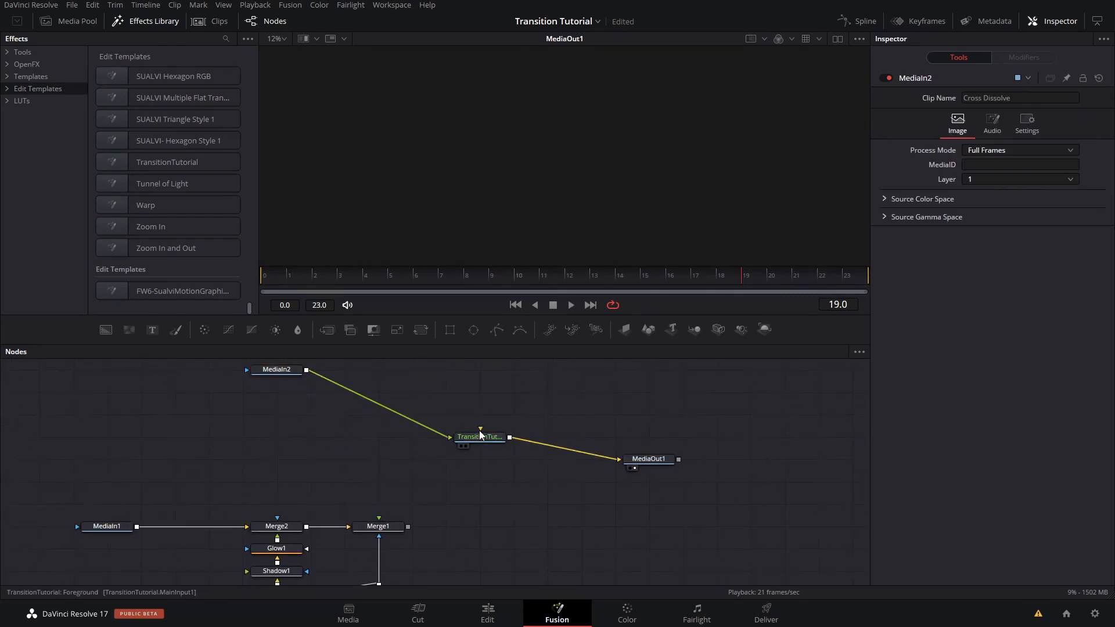
left_click_drag(120, 532, 483, 431)
- Play the composition from frame 0 and place MediaIn1 directly below MediaIn2, level with the TransitionTutorial node
left_click_drag(314, 277, 284, 287)
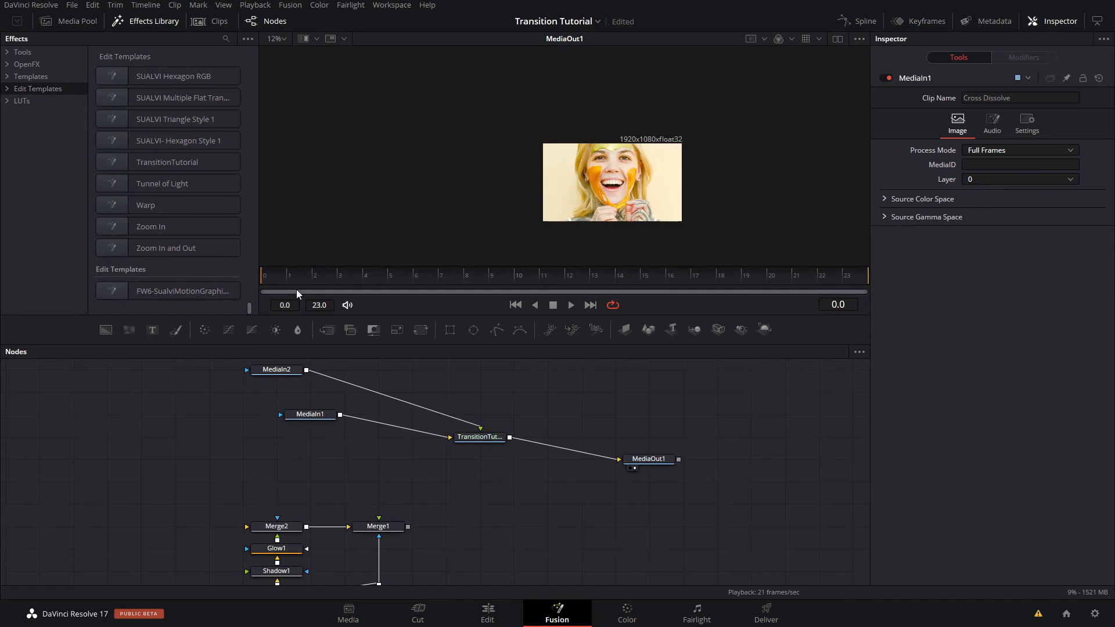
key("space")
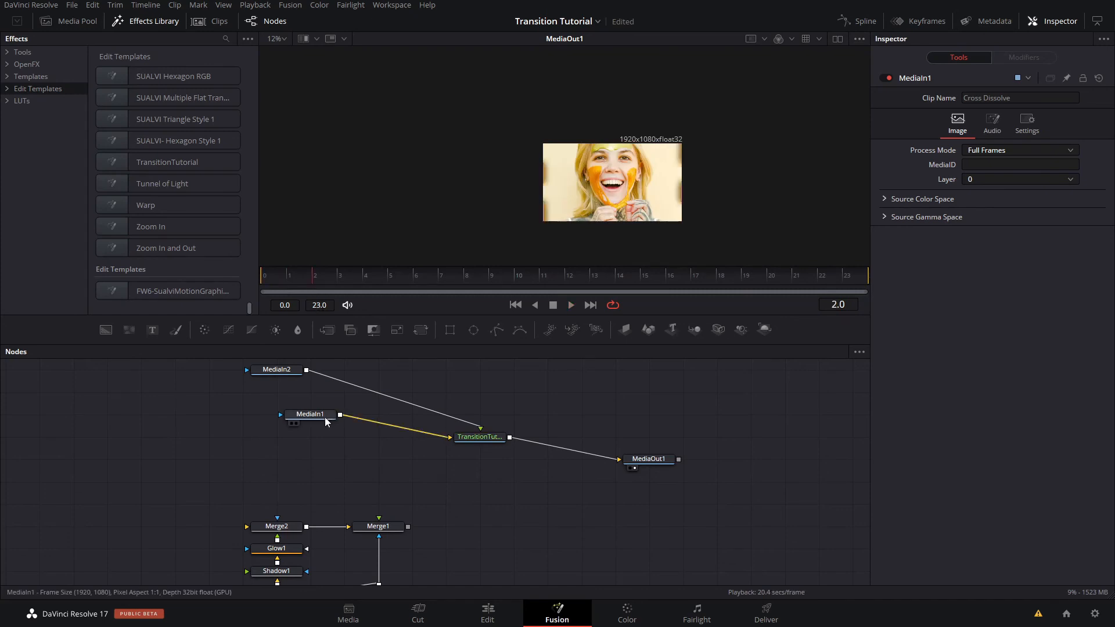
left_click_drag(320, 417, 278, 433)
left_click(519, 302)
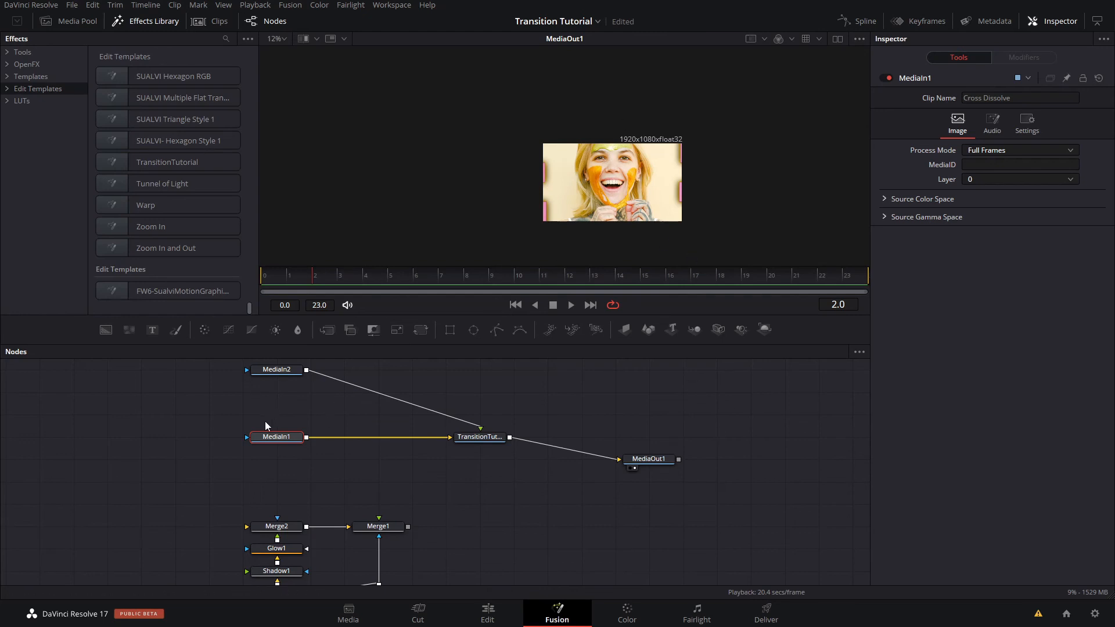
- Swap the two inputs of the TransitionTutorial node and play the transition from frame 0
left_click(498, 446)
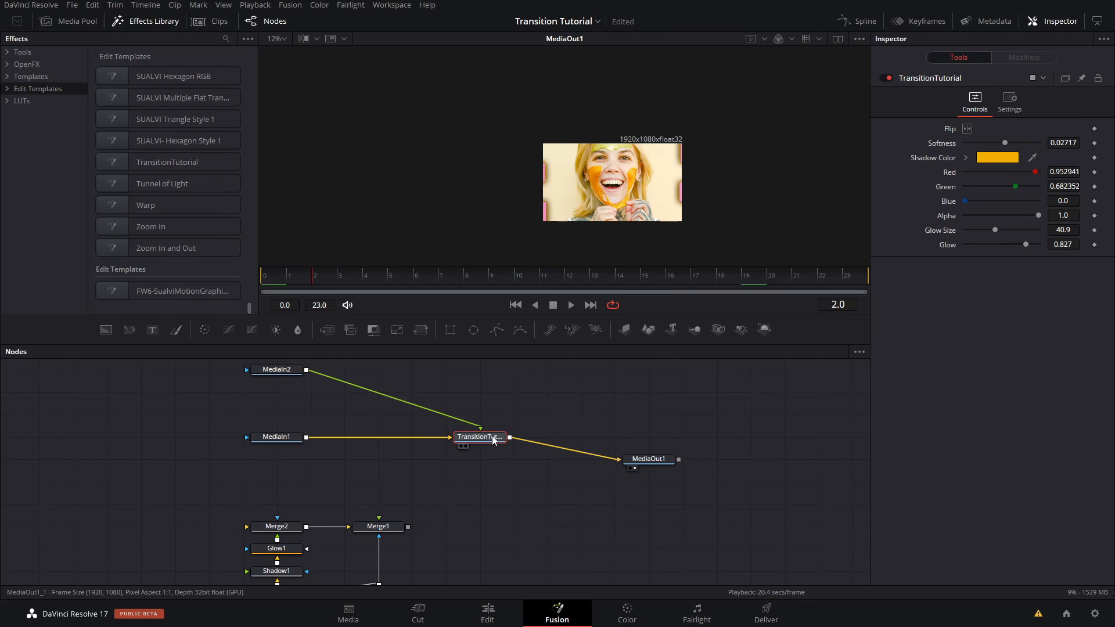
key("ctrl+t")
left_click_drag(342, 284, 251, 285)
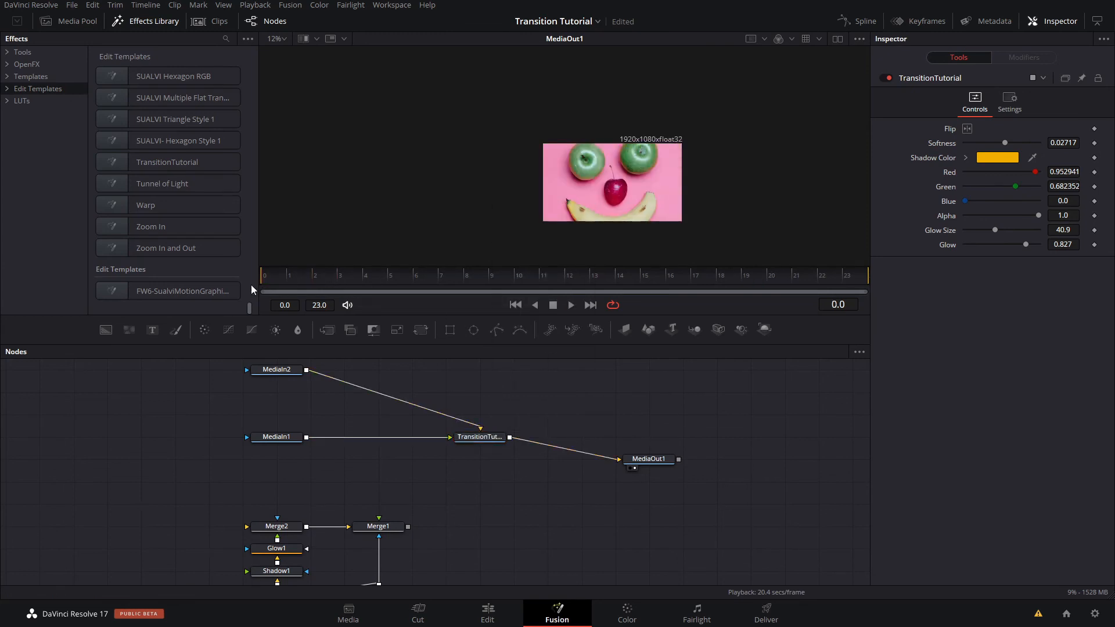
key("space")
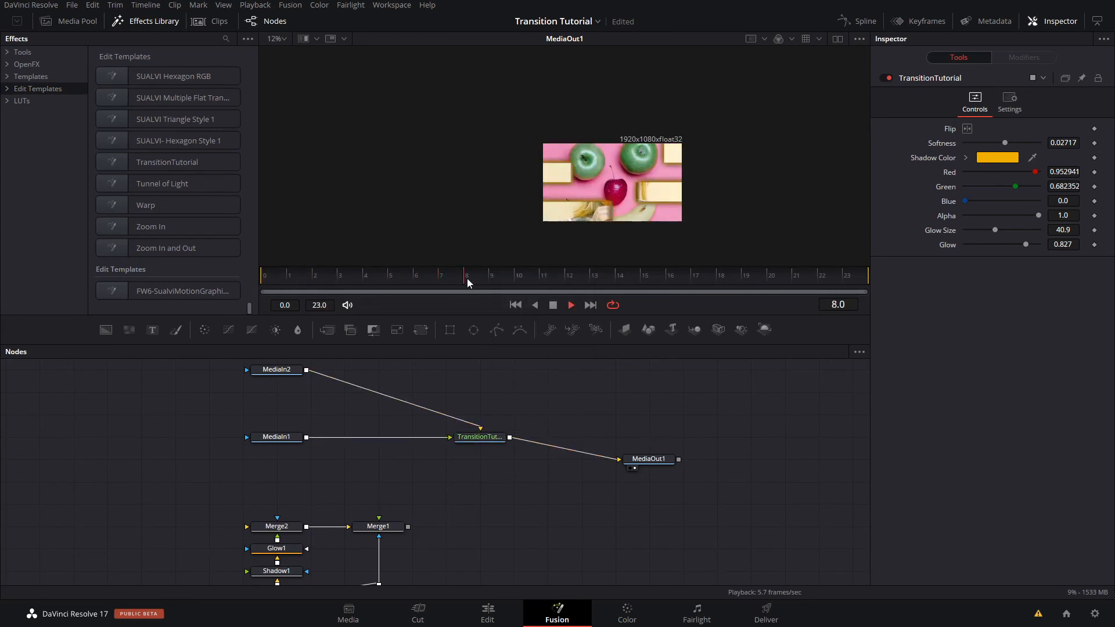
key("space")
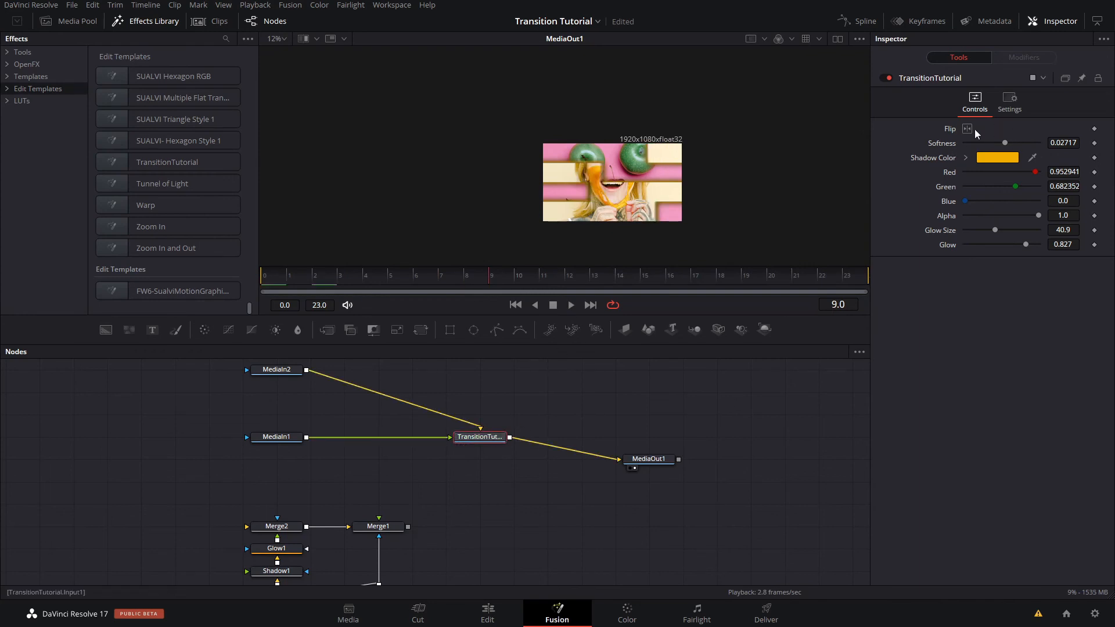
- Test TransitionTutorial's Flip control on and off, and set its Softness to 0.0248
left_click(968, 130)
left_click(969, 132)
mouse_move(999, 143)
left_mouse_down()
mouse_move(1015, 141)
mouse_move(1001, 143)
left_mouse_up()
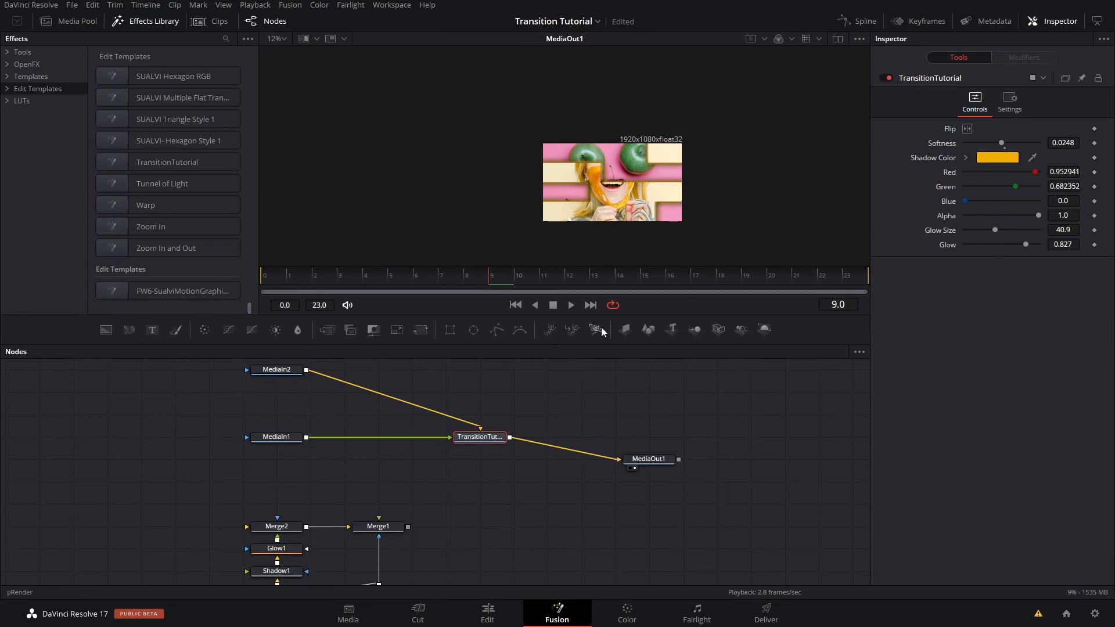
- Switch to the Edit page and play the transition between image1 and image2 several times from its start
left_click(489, 610)
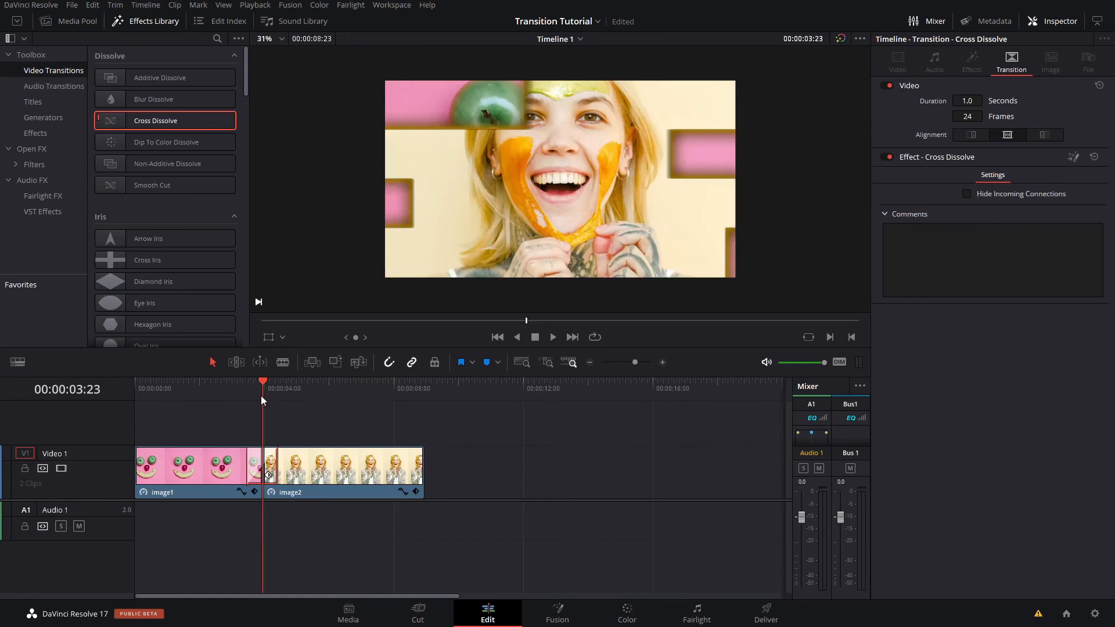
left_click_drag(262, 400, 246, 402)
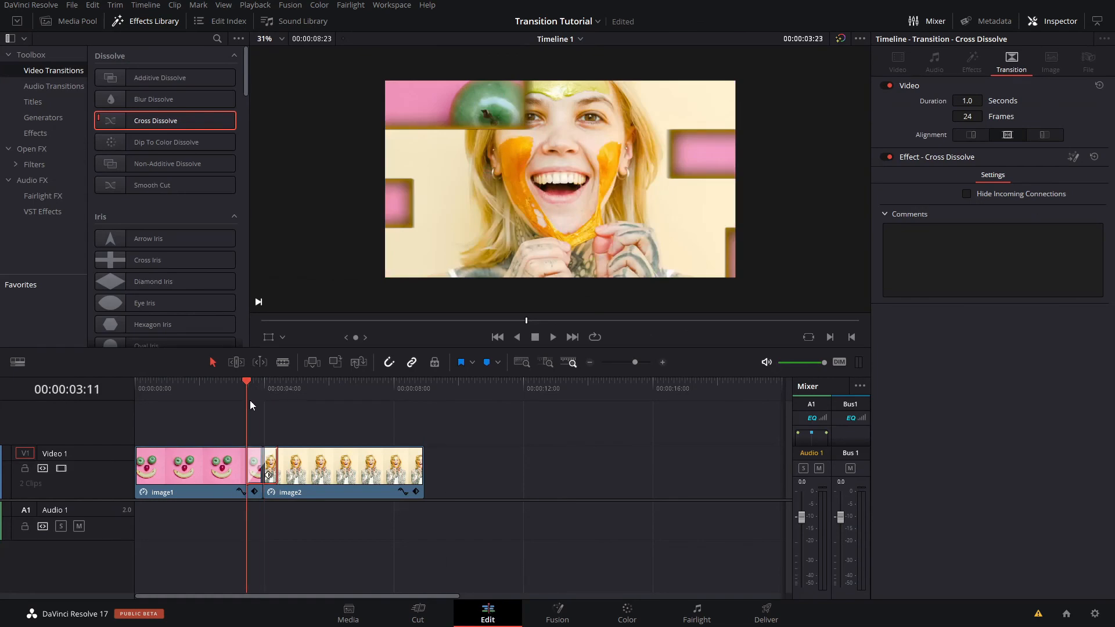
key("space")
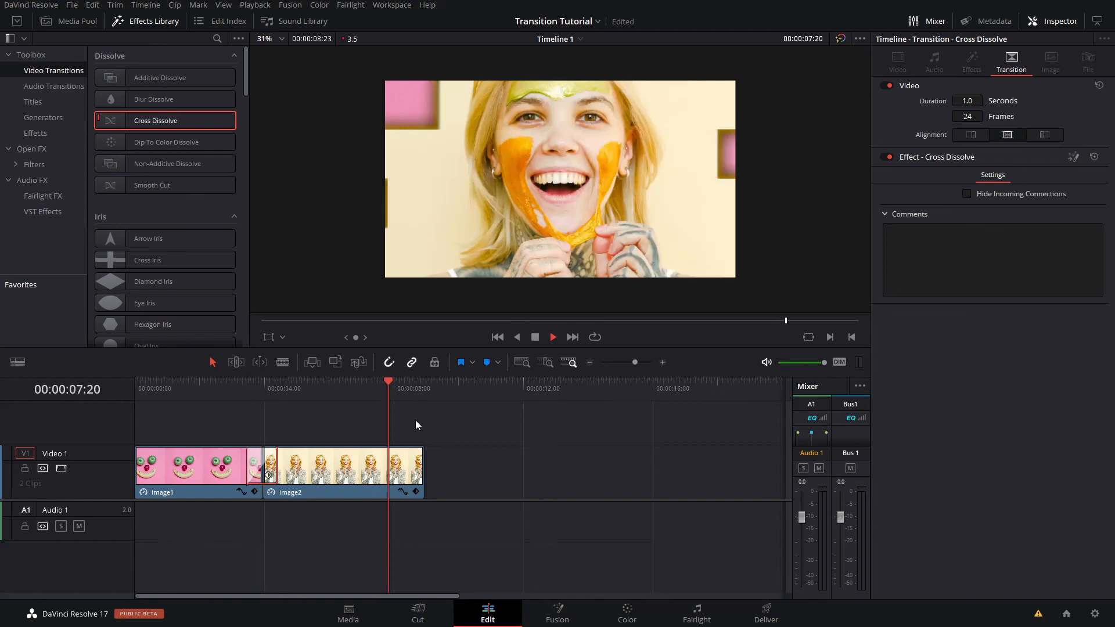
key("space")
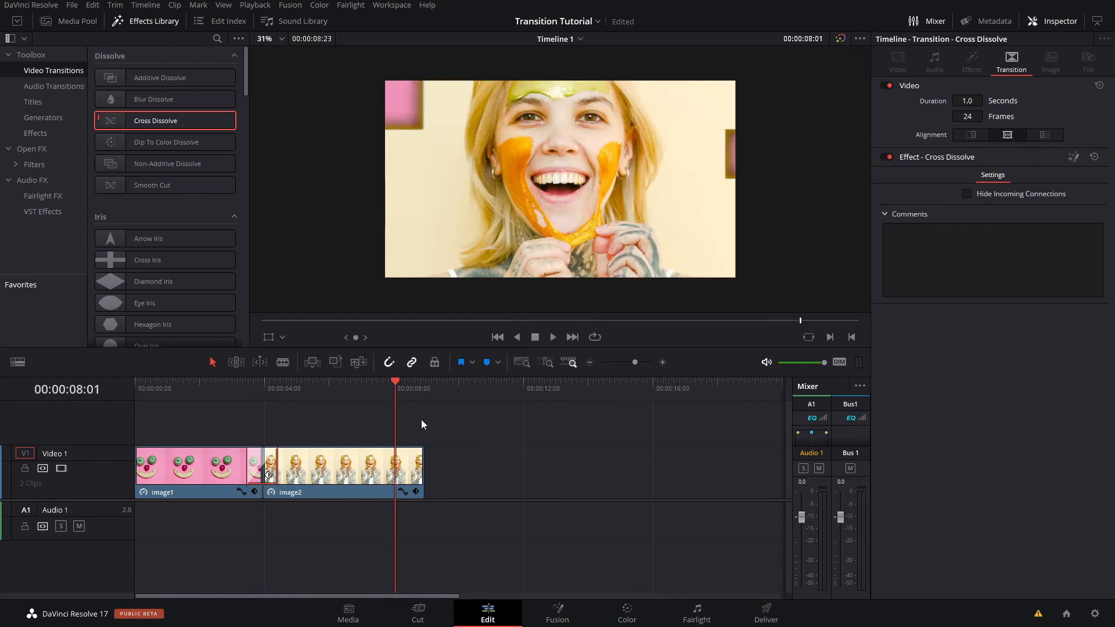
left_click(249, 397)
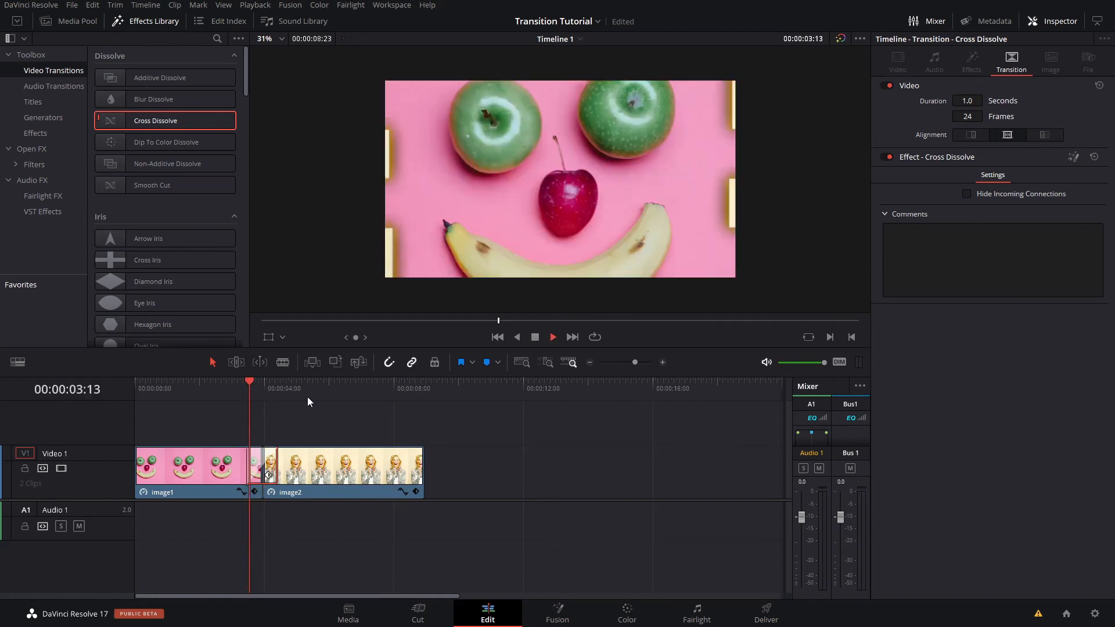
key("space")
key("space")
left_click(248, 386)
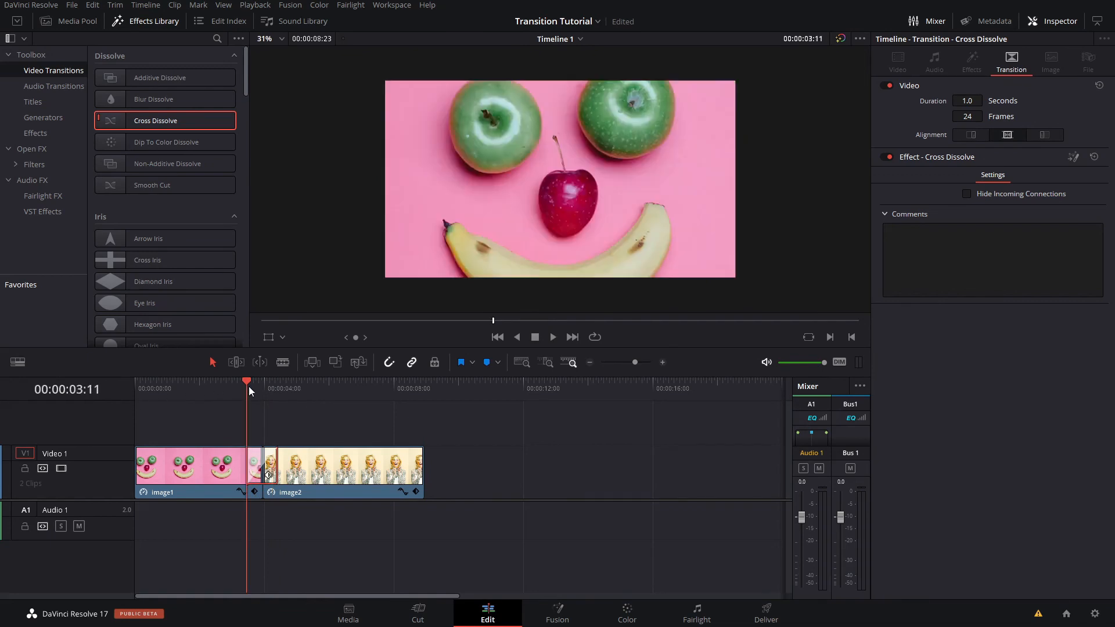
key("space")
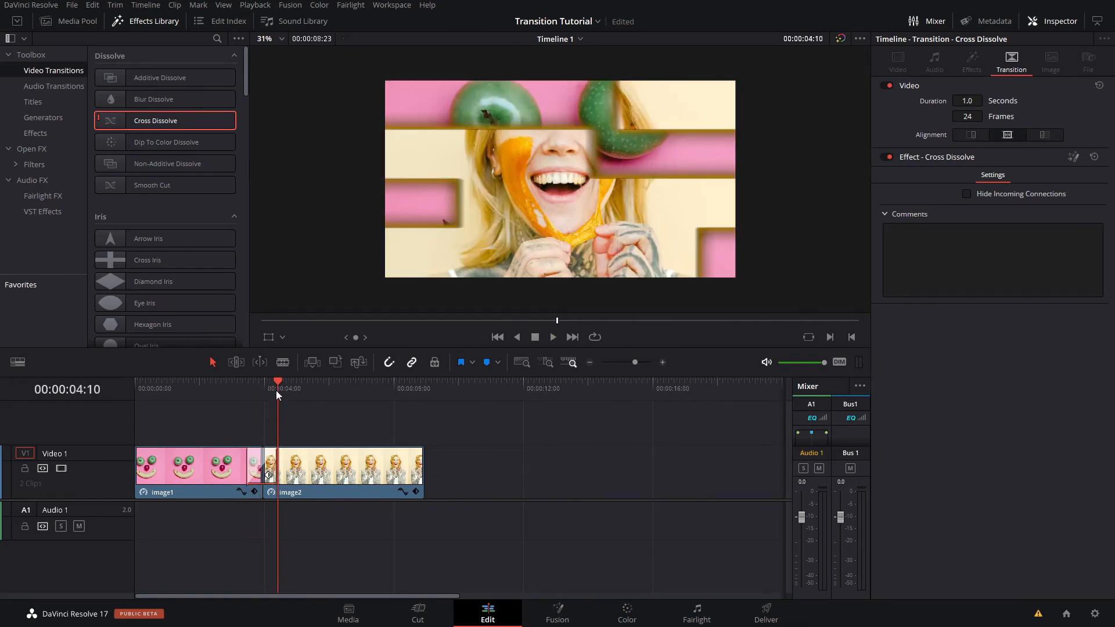
left_click(263, 388)
left_click(253, 393)
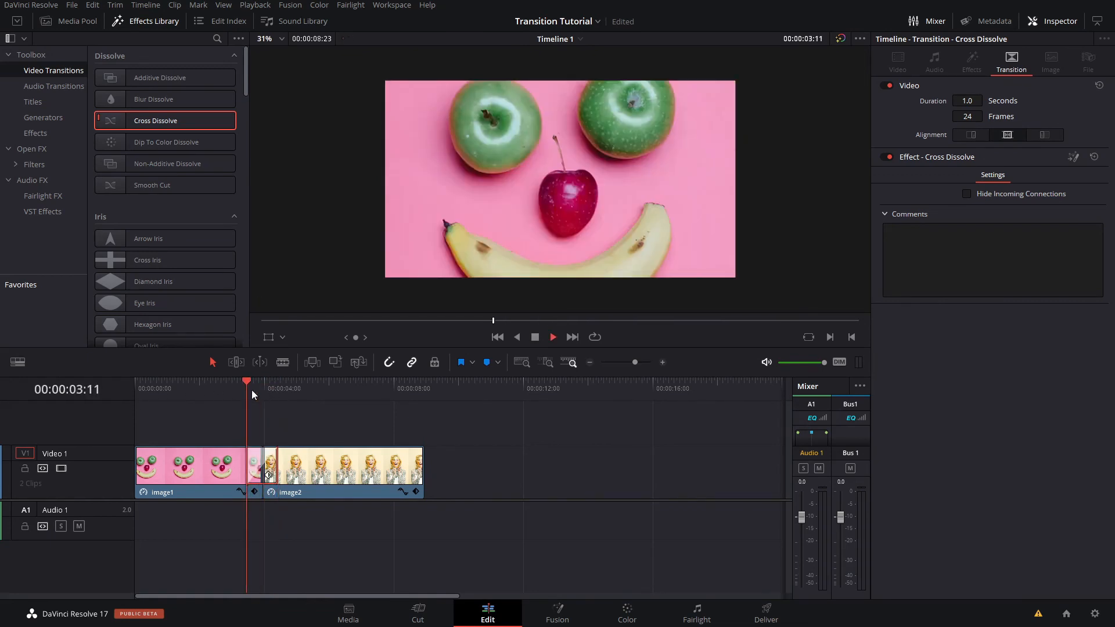
key("space")
key("space")
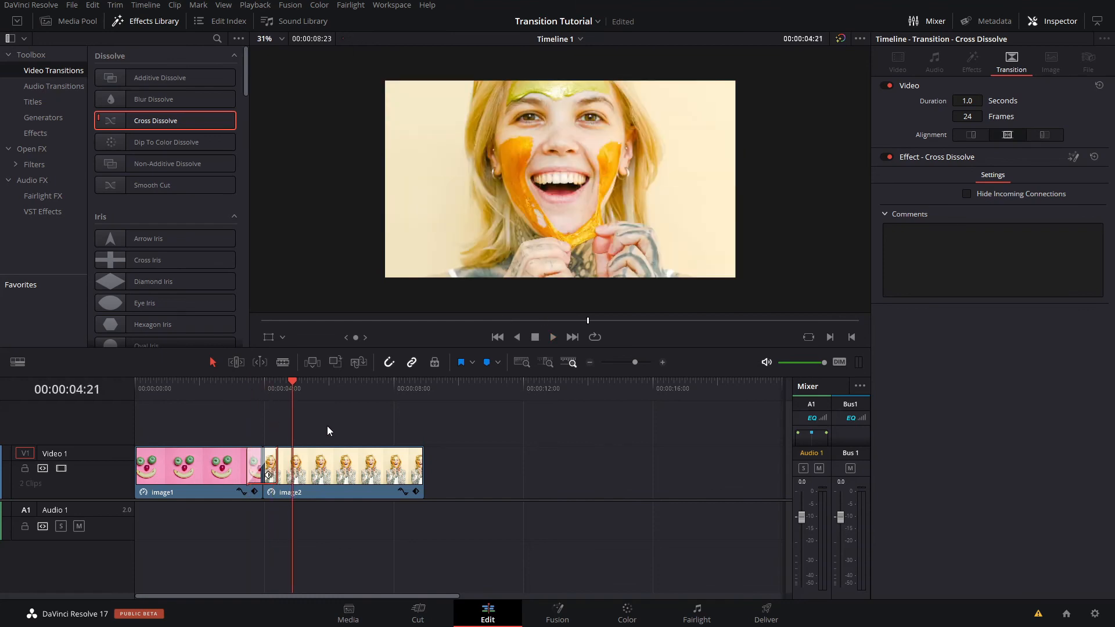
- Set the playback render cache to Smart and clear the transition selection in the timeline
left_click(255, 4)
mouse_move(367, 58)
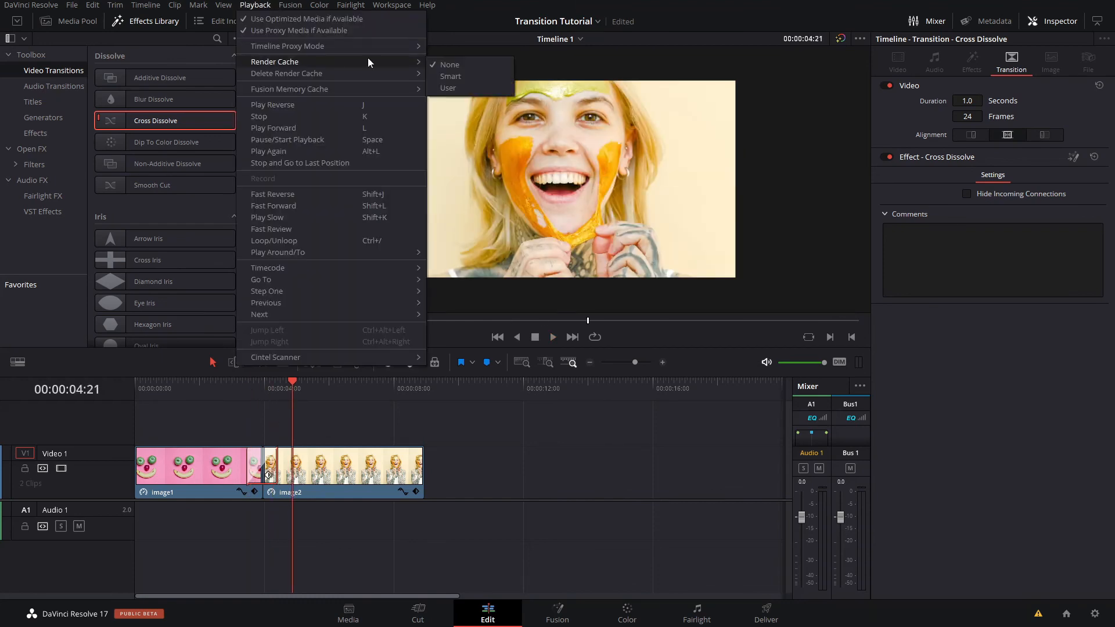
left_click(497, 81)
left_click(444, 423)
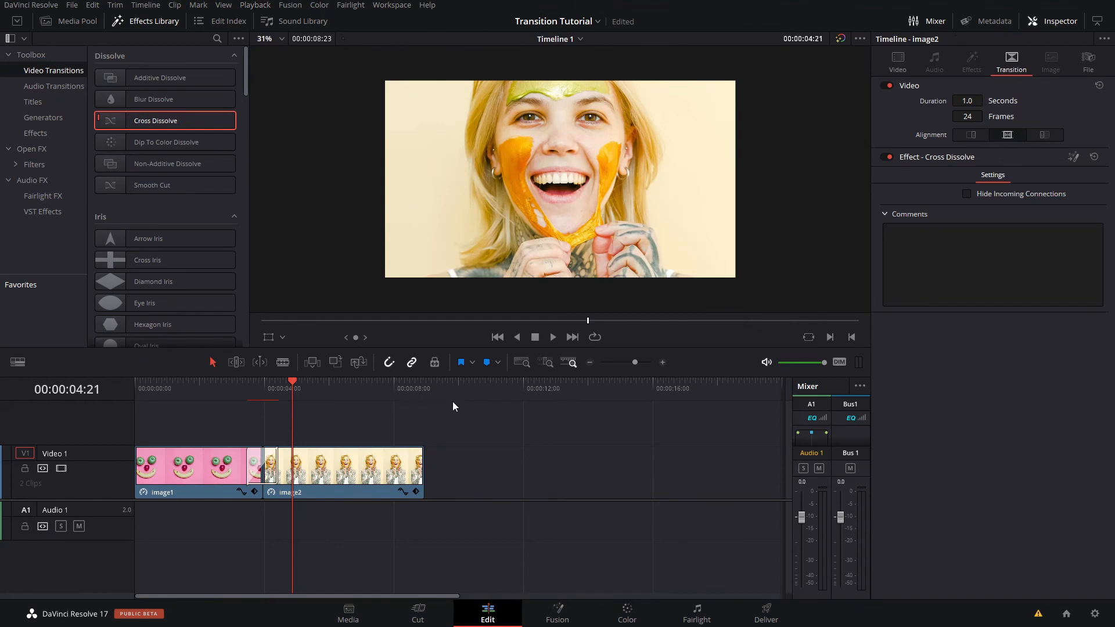
- Add an Adjustment Clip on Video 2 above the transition, matching its length, and split it at the image1–image2 cut
left_click(48, 118)
left_click(42, 133)
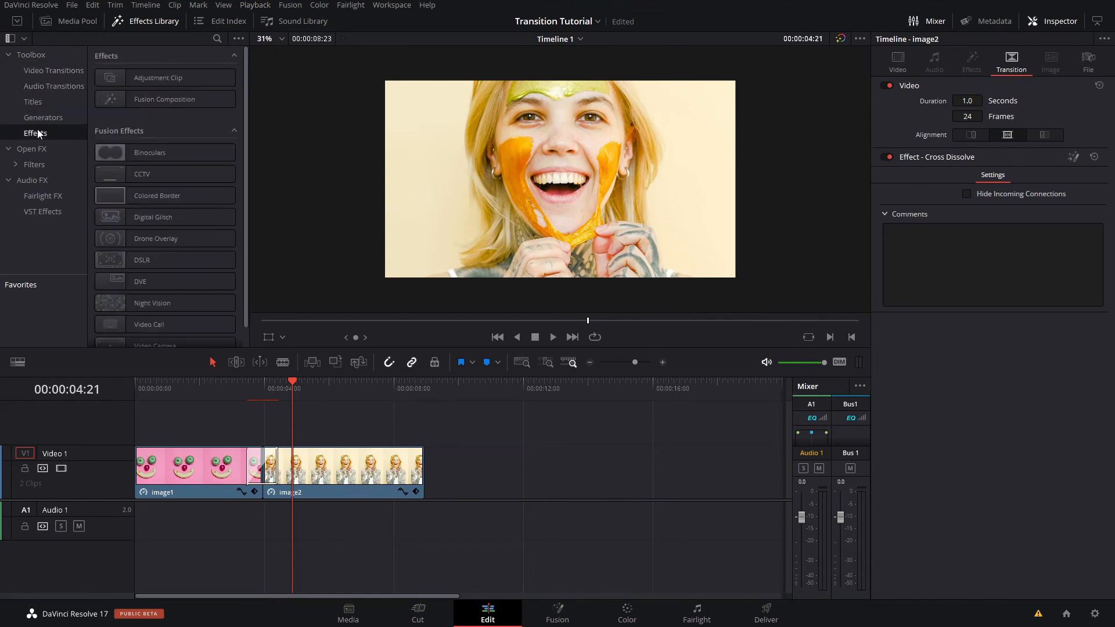
left_click_drag(177, 79, 274, 431)
key("Up")
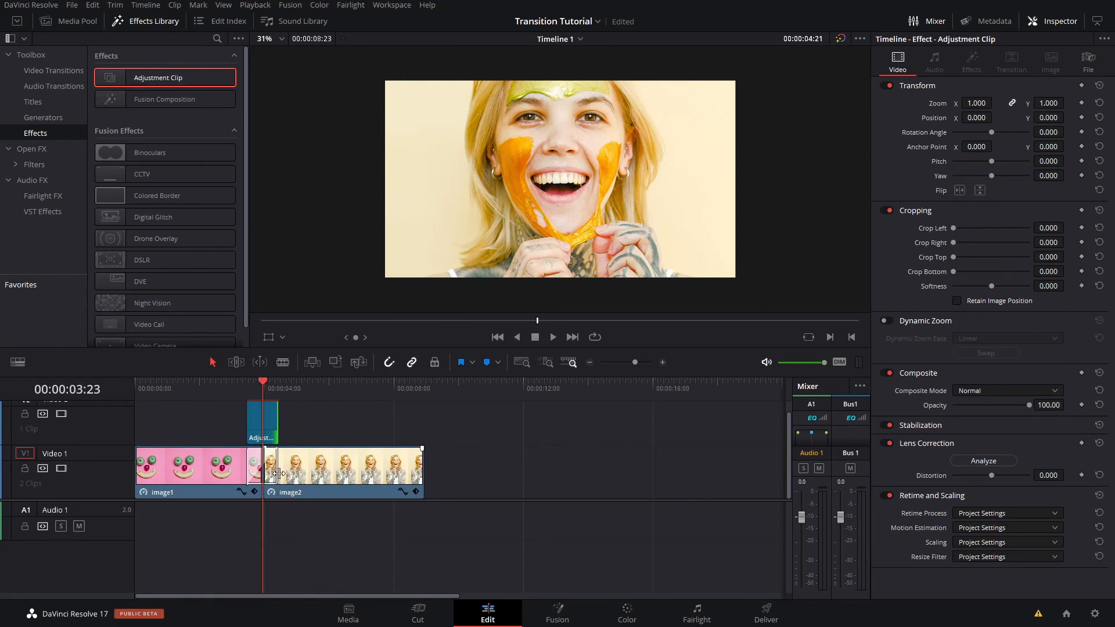
scroll(433, 427, "up", 3)
left_click(432, 427)
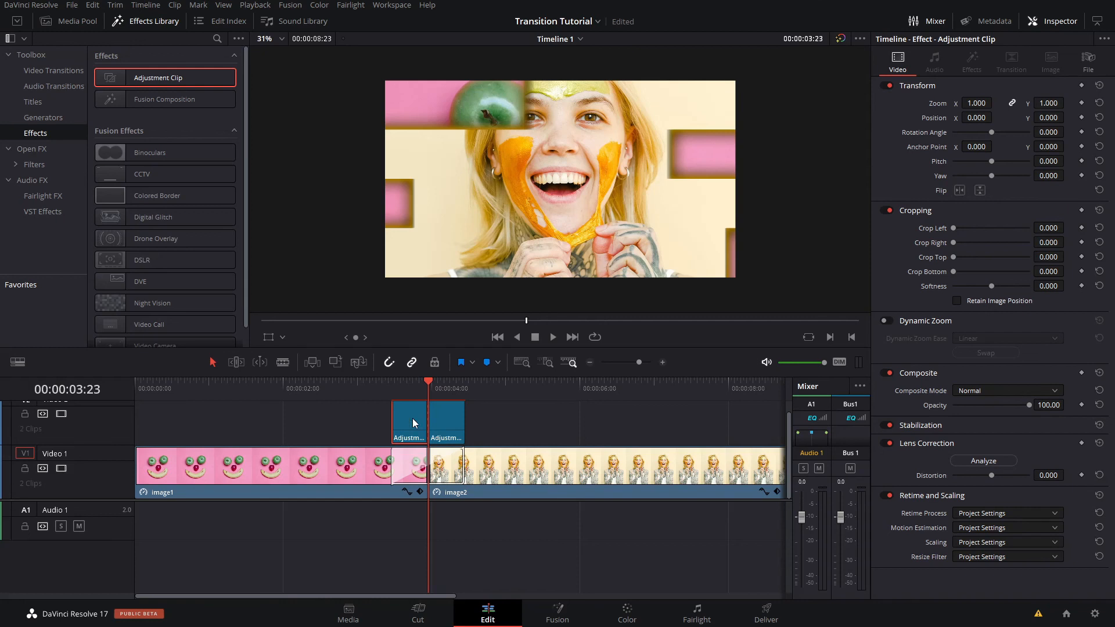
- Enable Dynamic Zoom on the first half of the adjustment clip and set its ease to Ease In
left_click(888, 322)
left_click(989, 341)
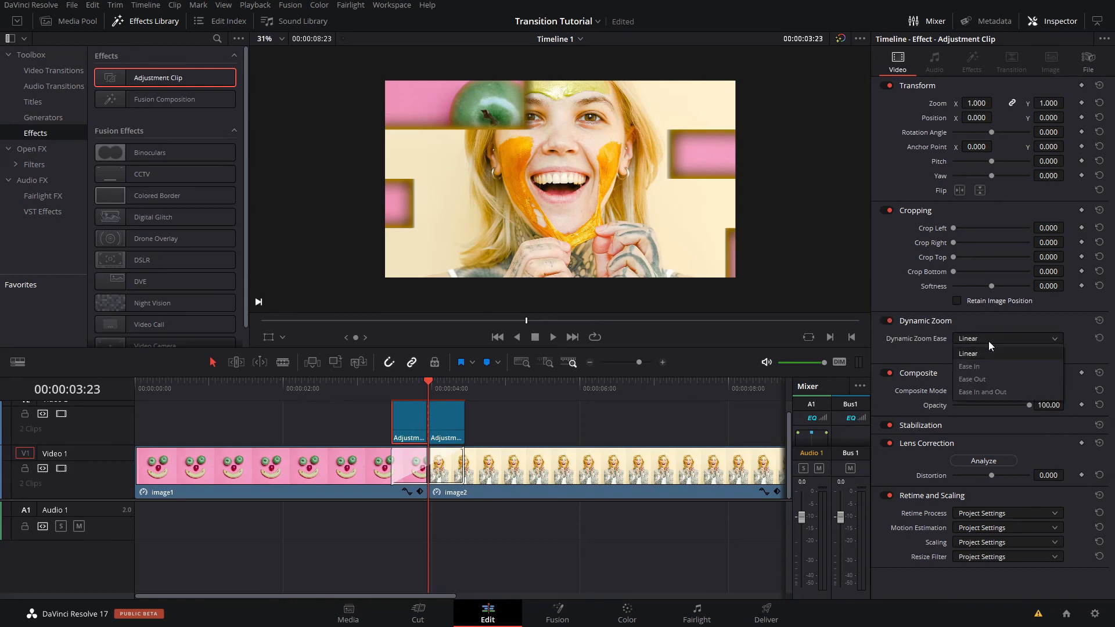
left_click(1002, 366)
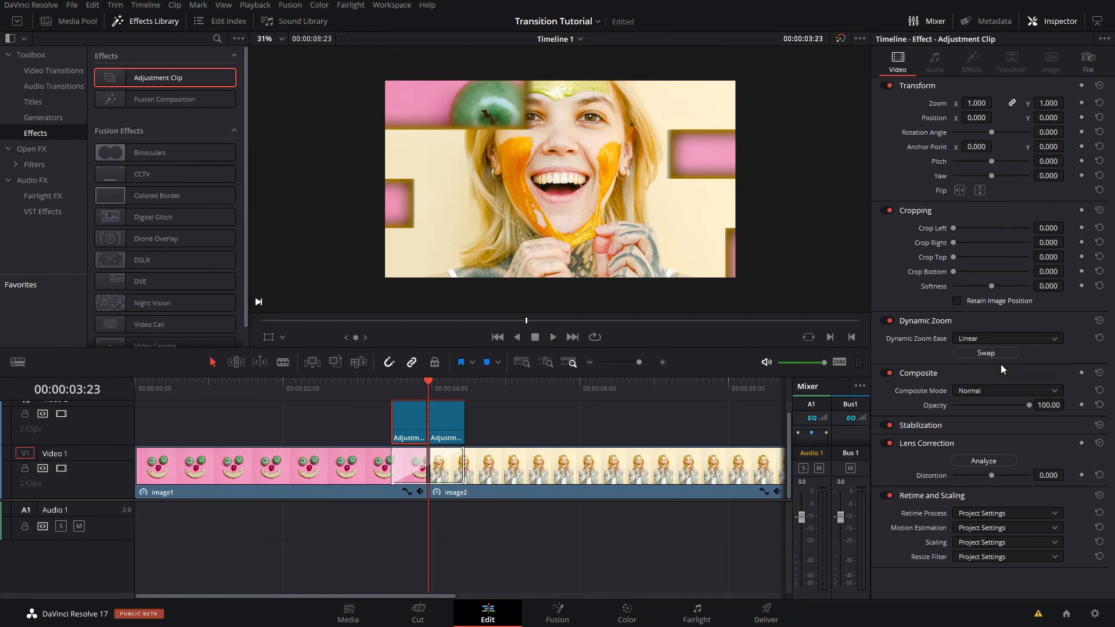
- Enable Dynamic Zoom with Ease Out on the second adjustment clip half and play the transition from the first half's start
left_click(455, 423)
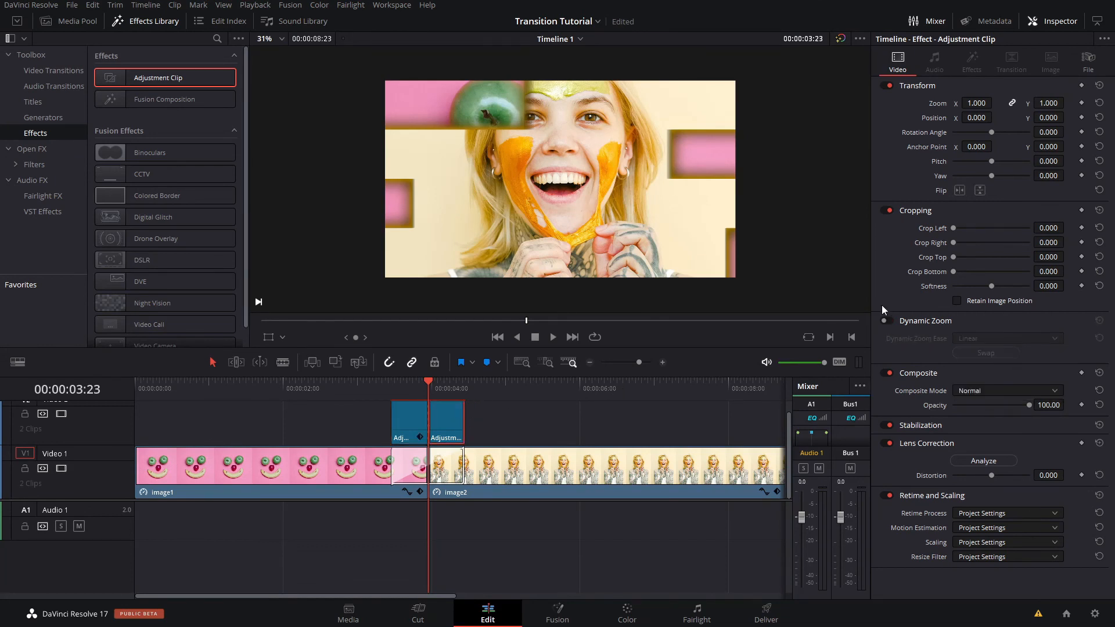
left_click(889, 321)
left_click(977, 340)
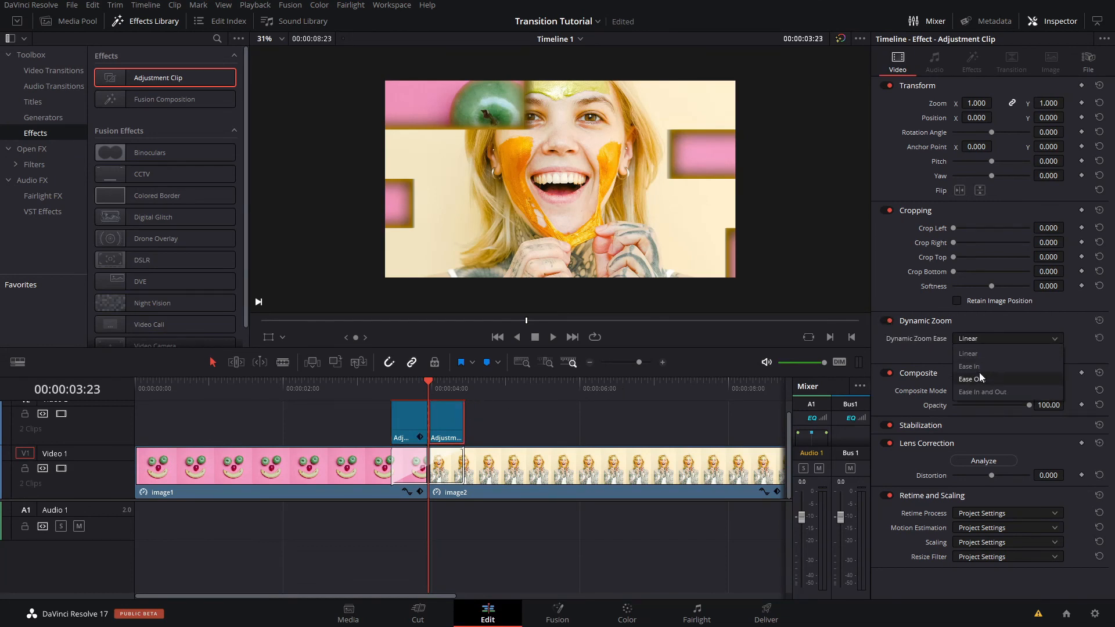
left_click(979, 371)
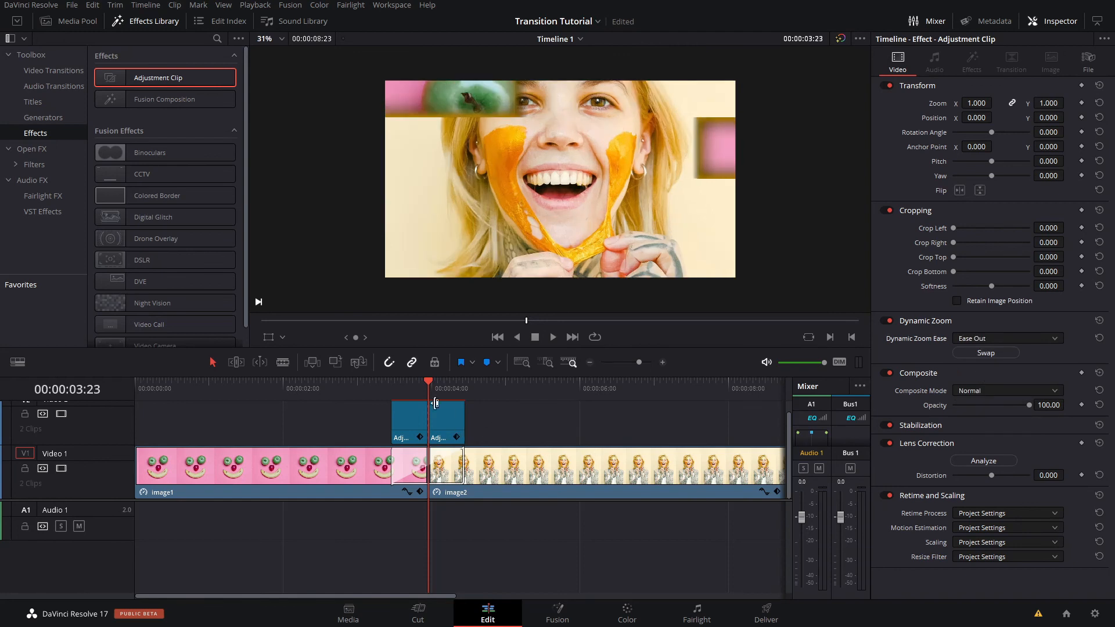
key("Up")
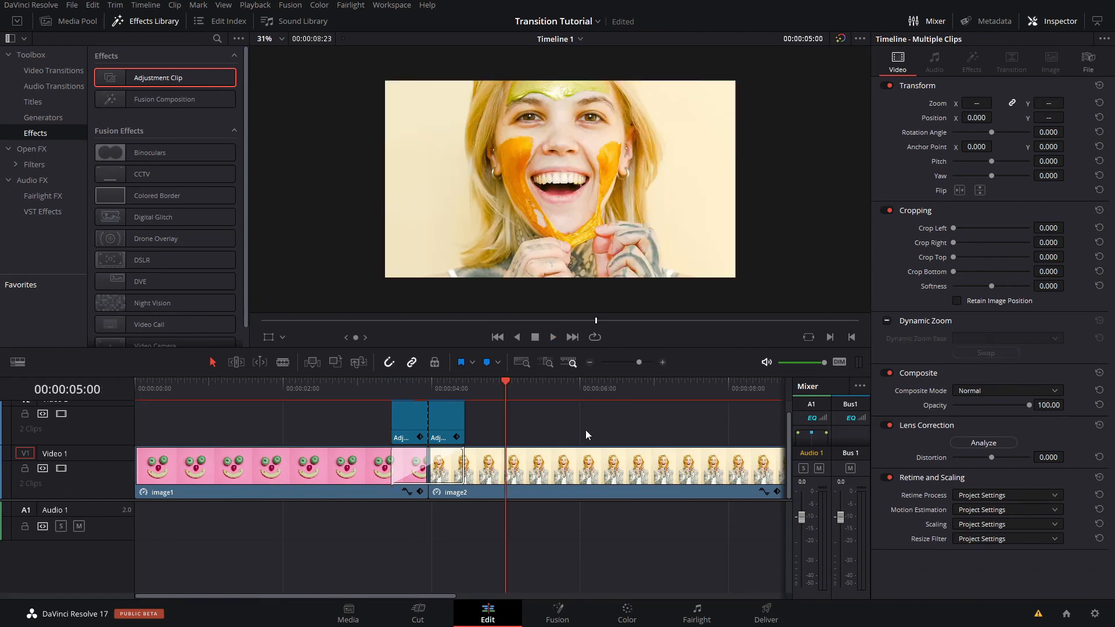
left_click(586, 431)
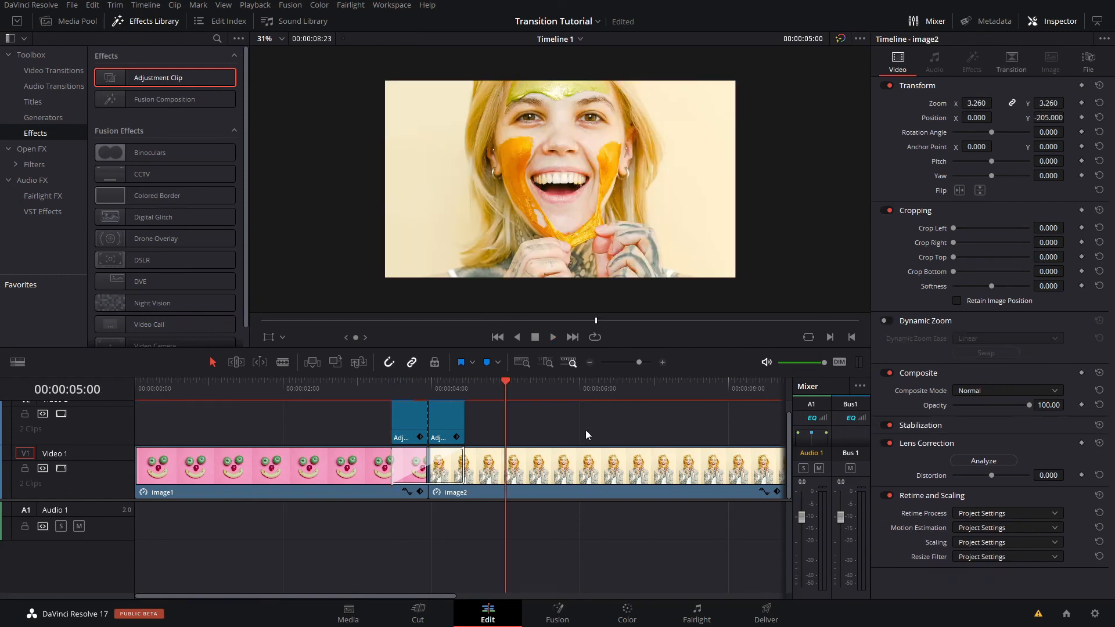